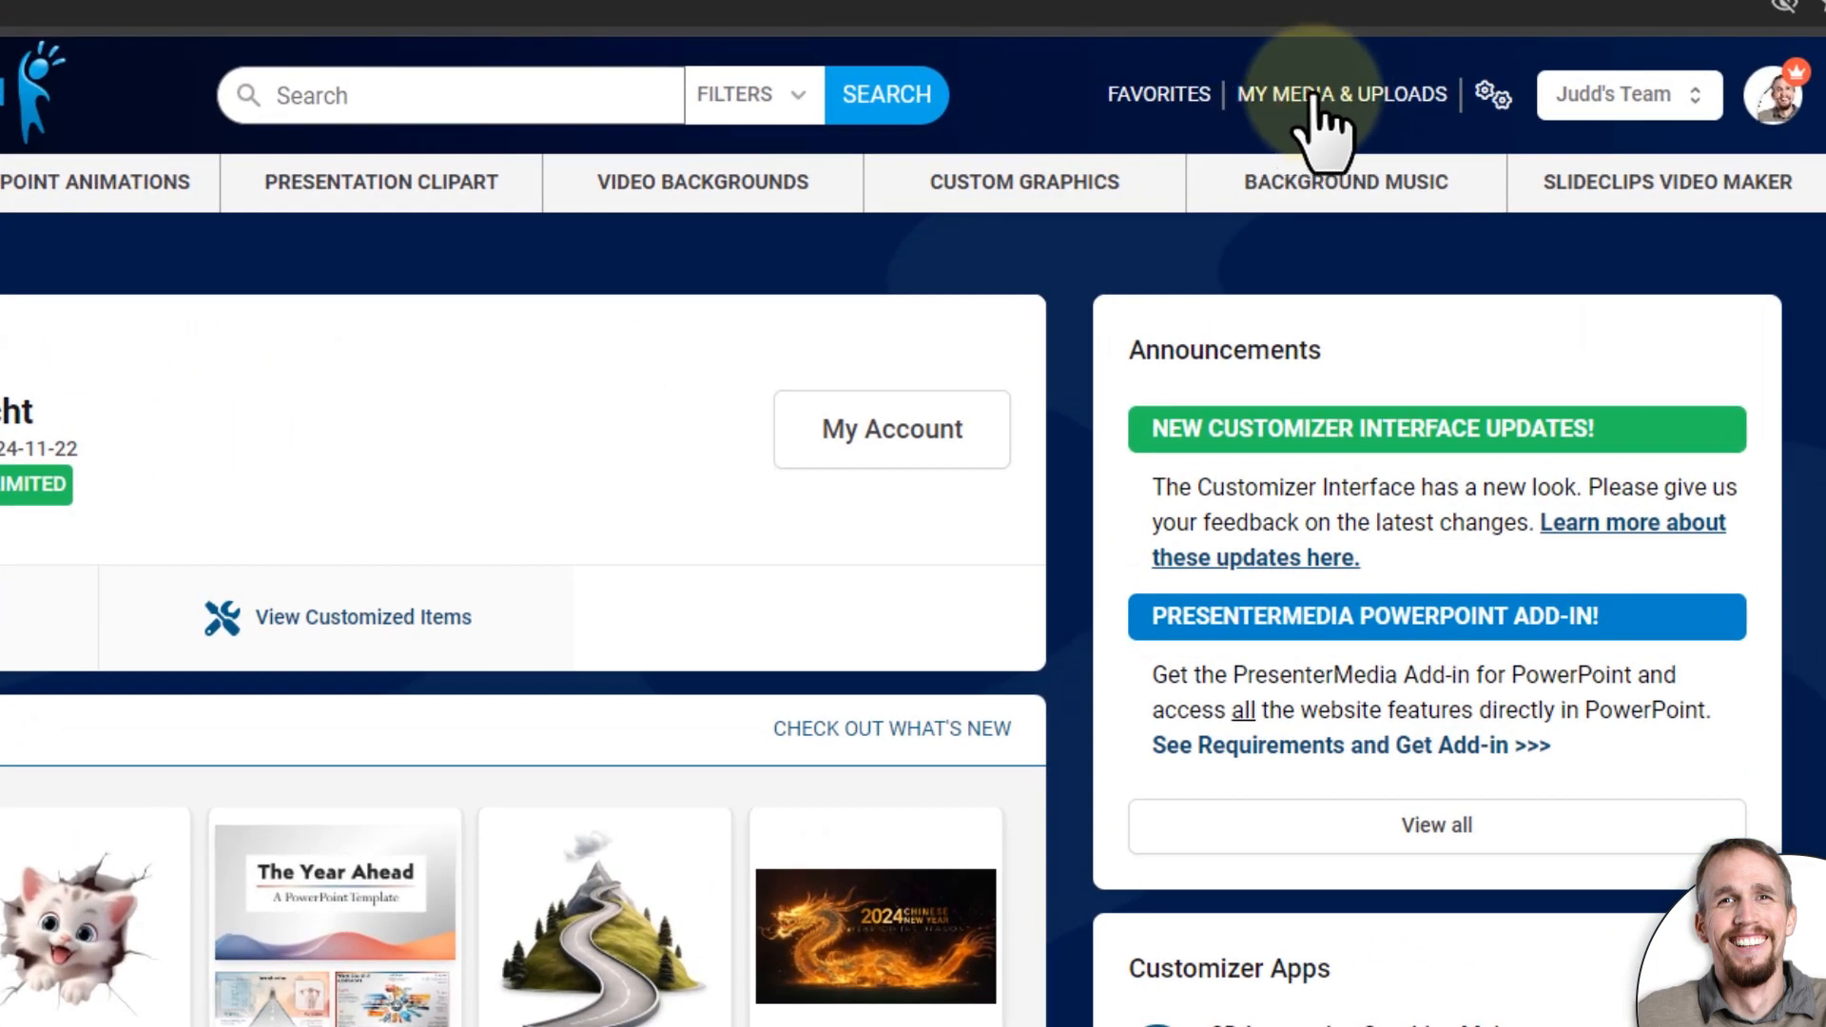
Upload logo_square_update_color.png, presentermedia_logo_update2.png and presentermedia_logo_wht_no_tag.png to the account's My Uploads media and save them.
left_click(1315, 95)
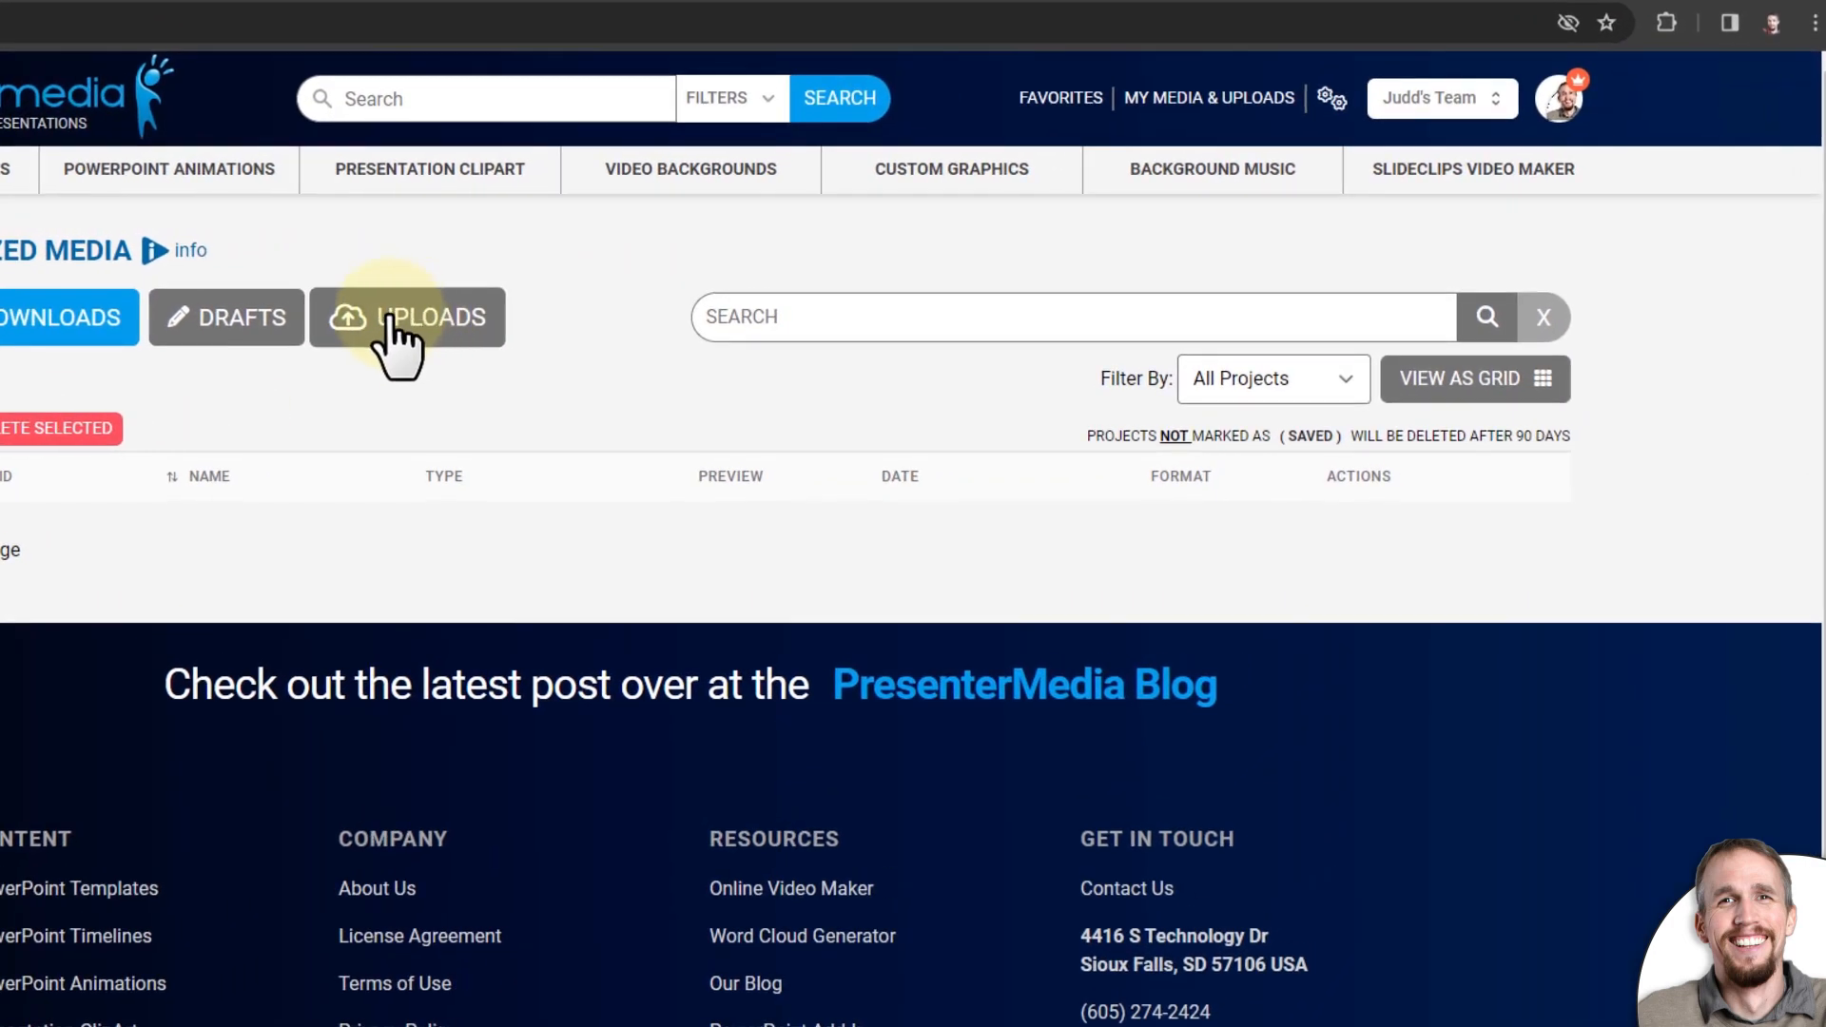
left_click(419, 340)
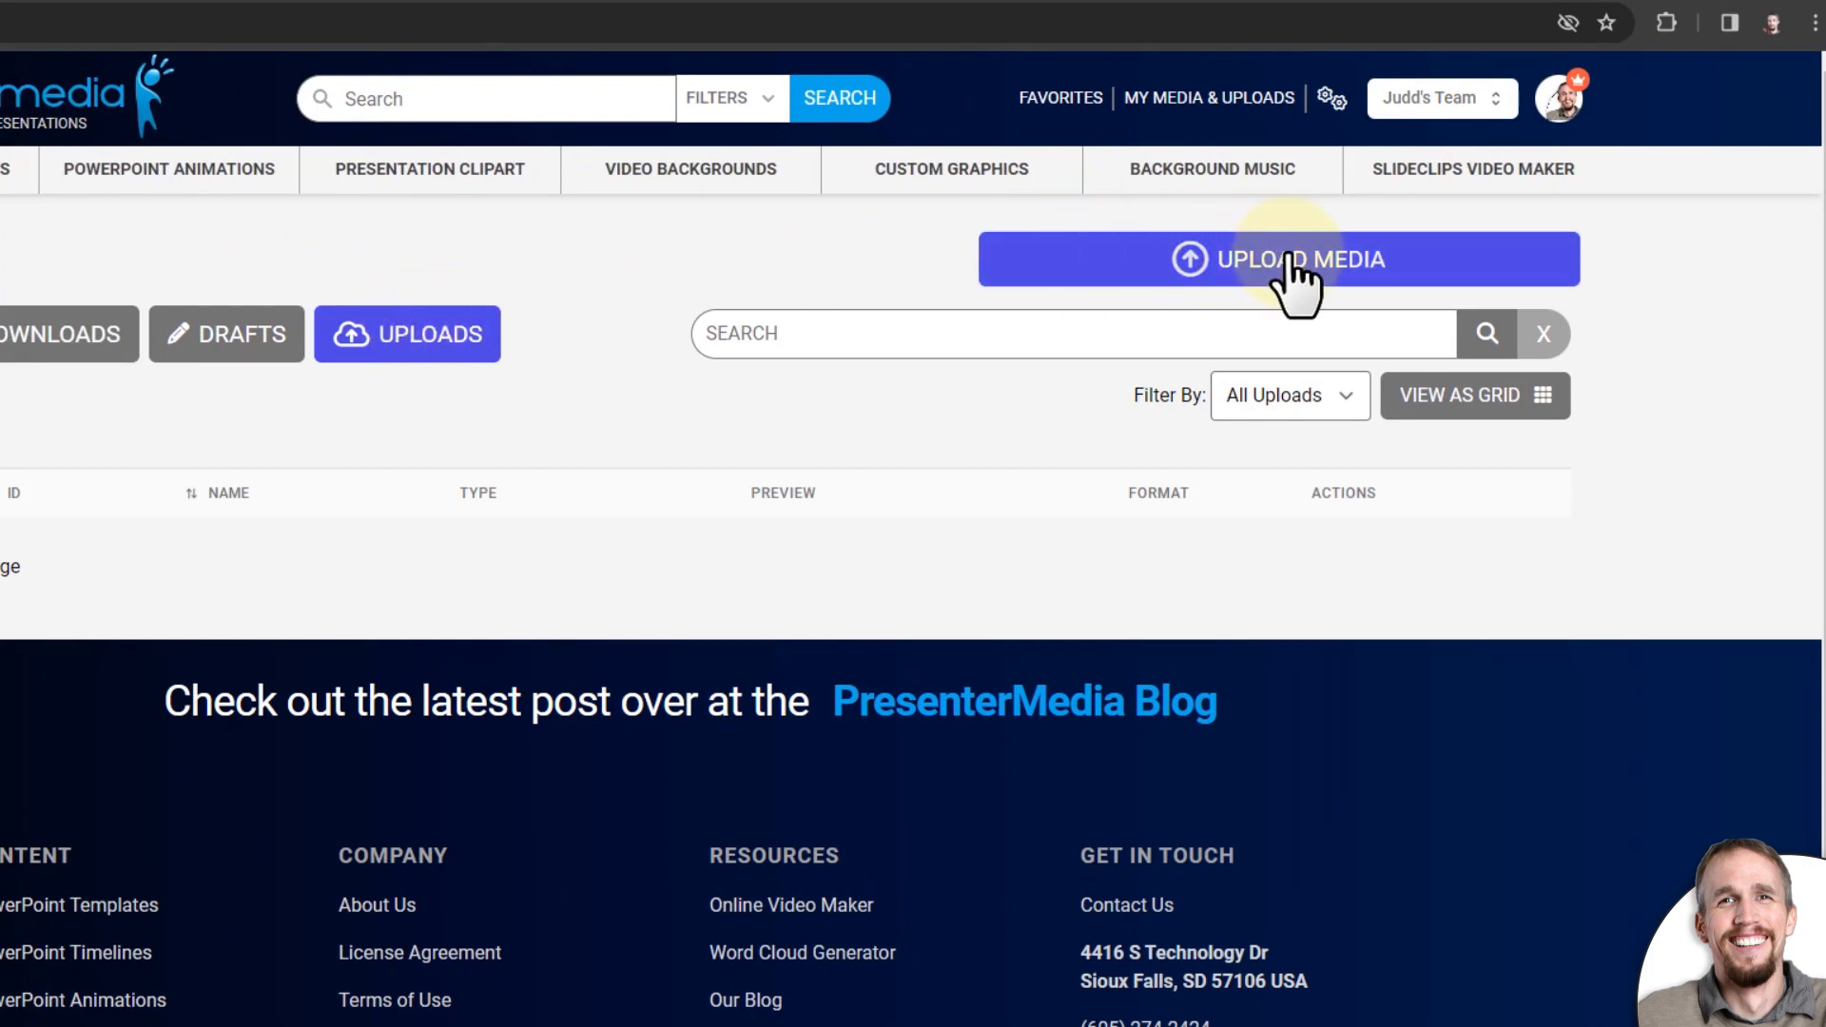
left_click(1249, 276)
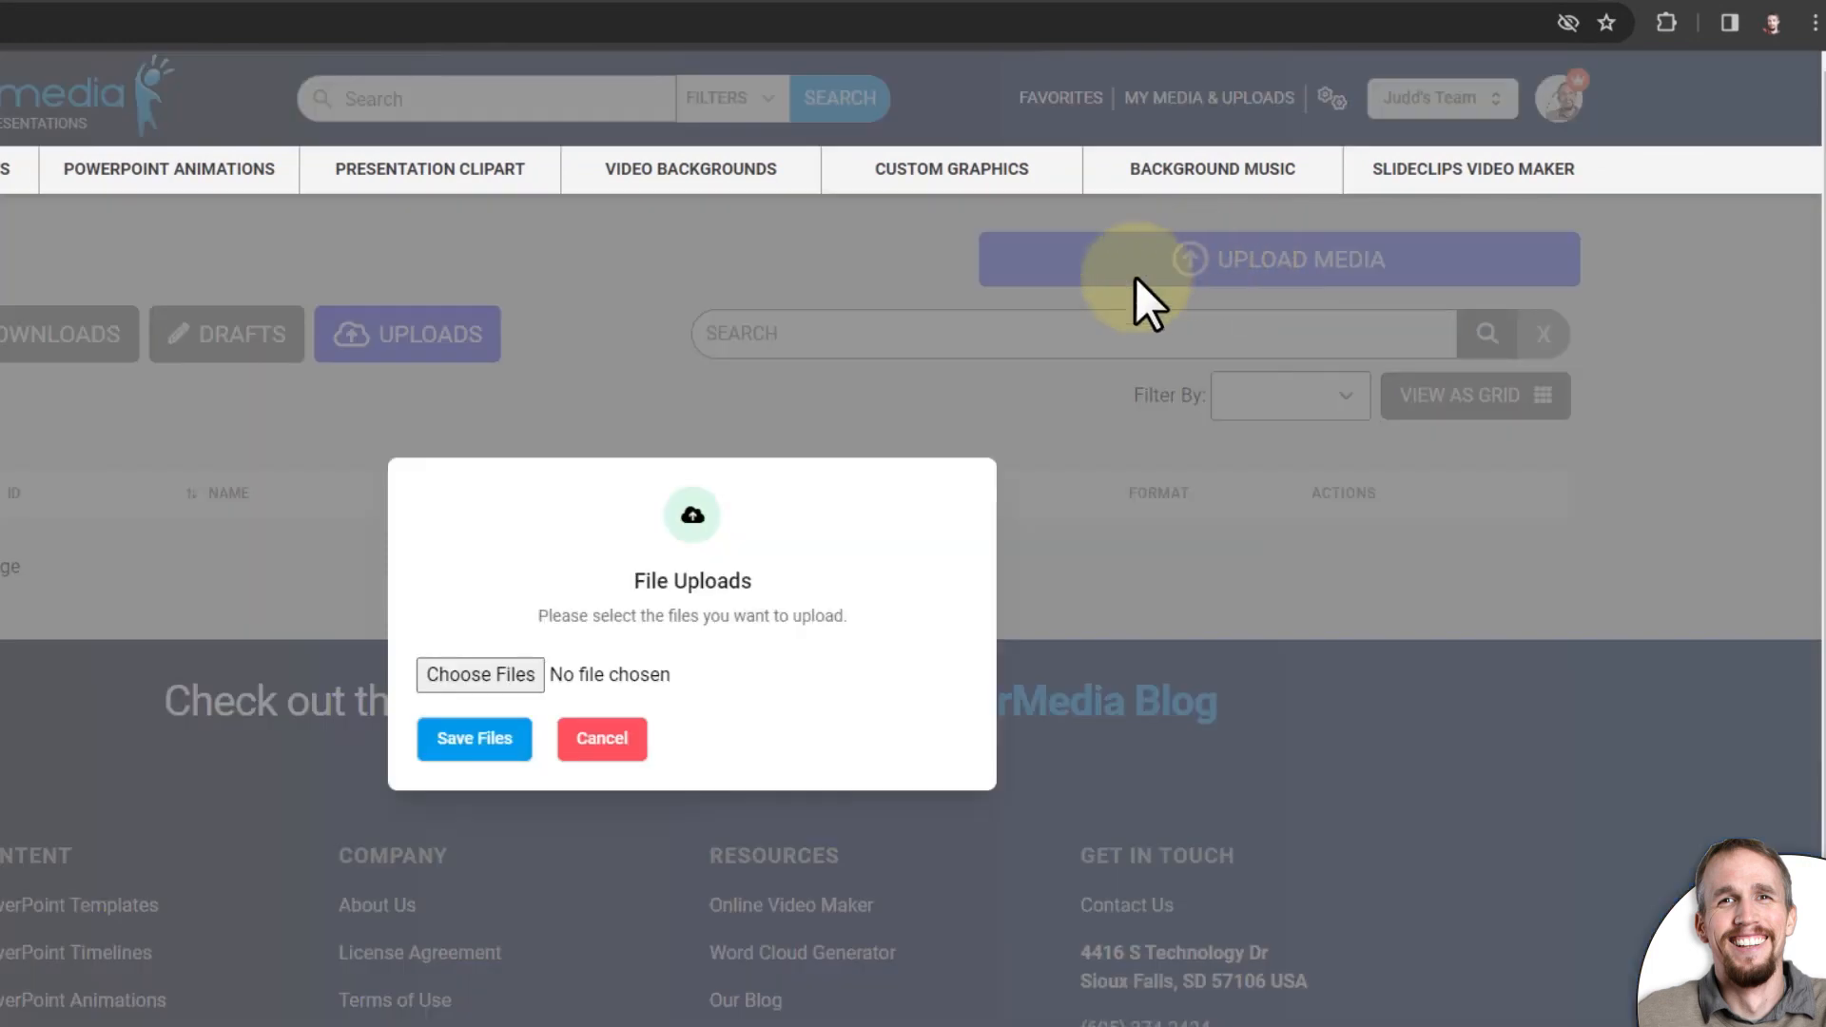
left_click(494, 673)
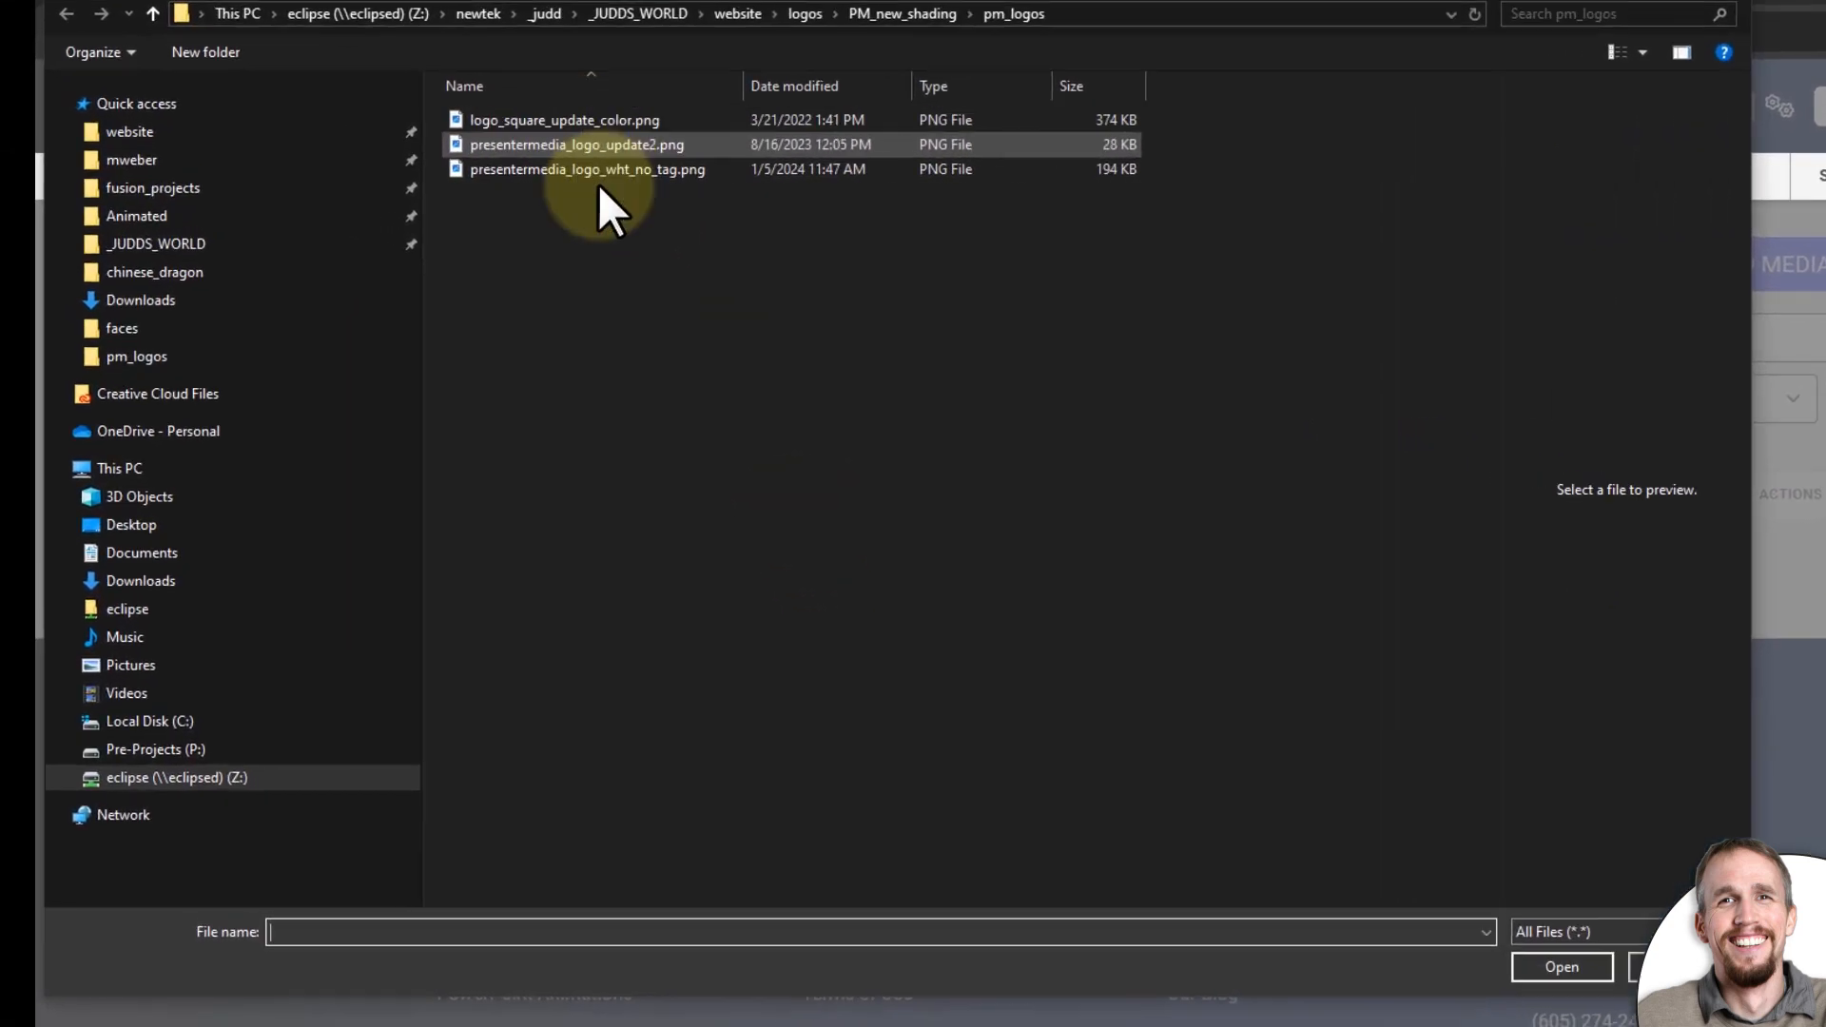
left_click(581, 117)
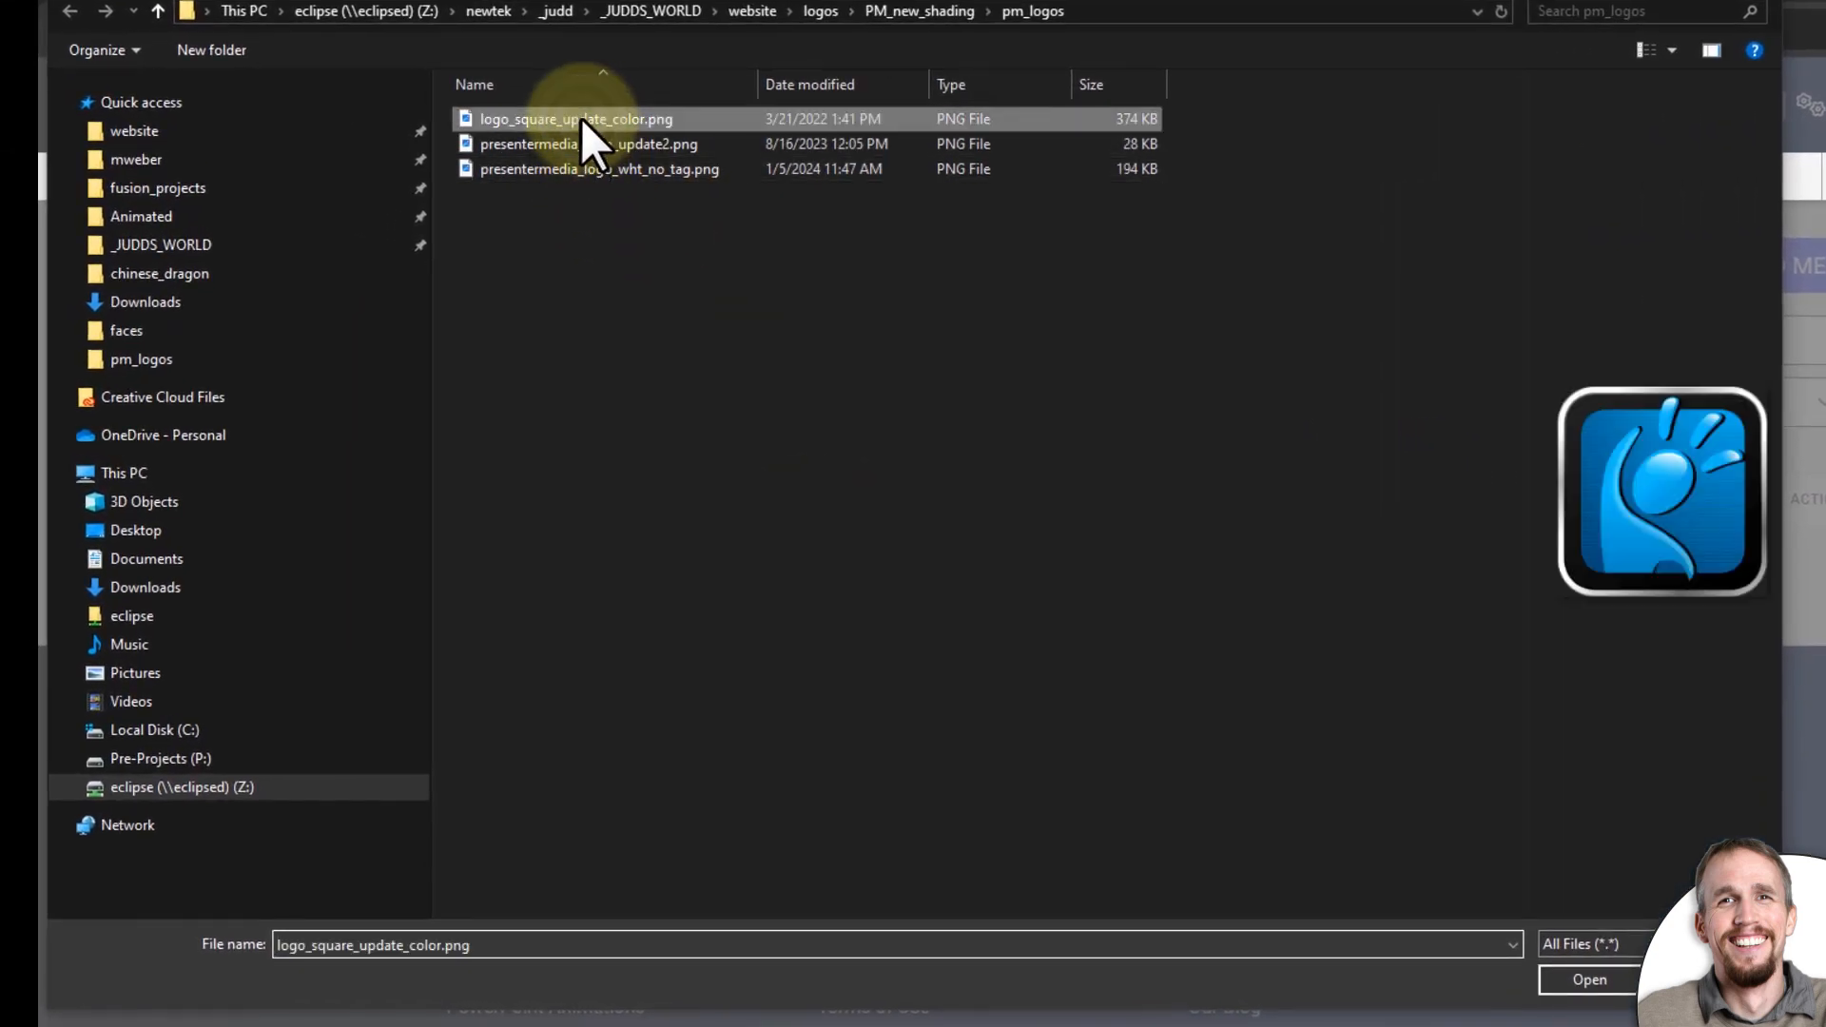
left_click(591, 171, "shift")
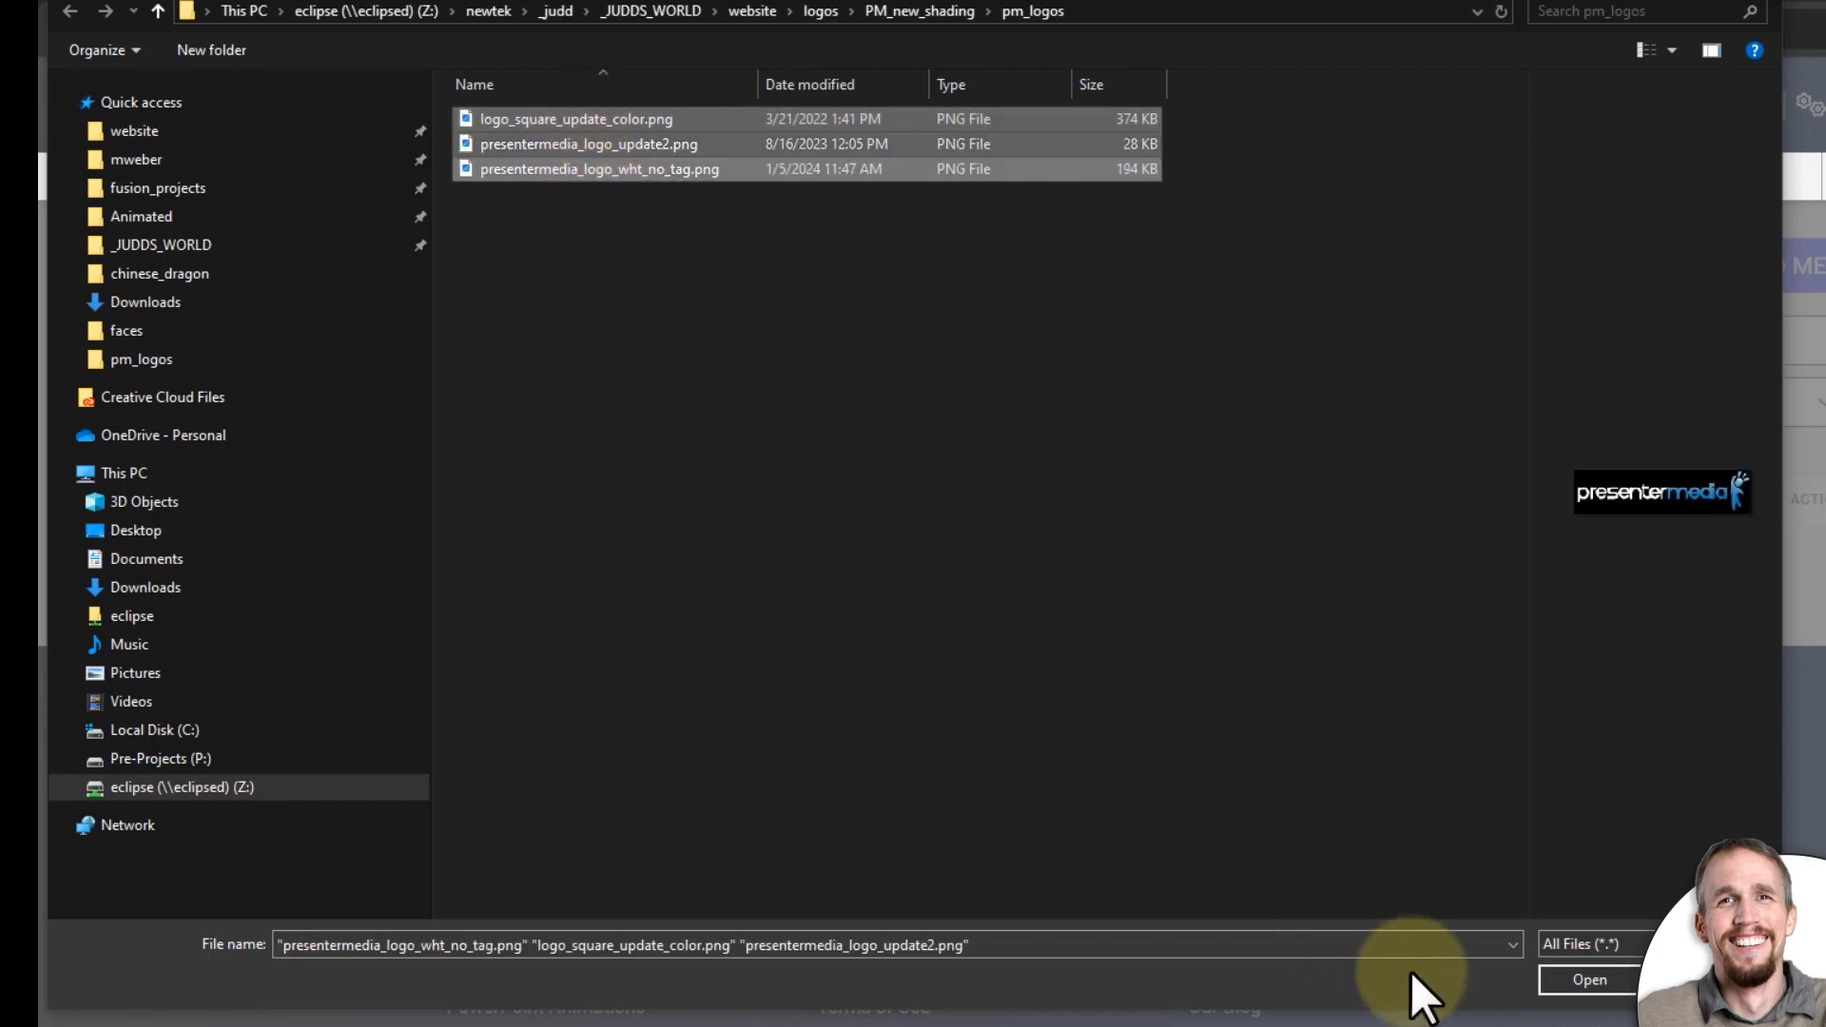
left_click(1587, 979)
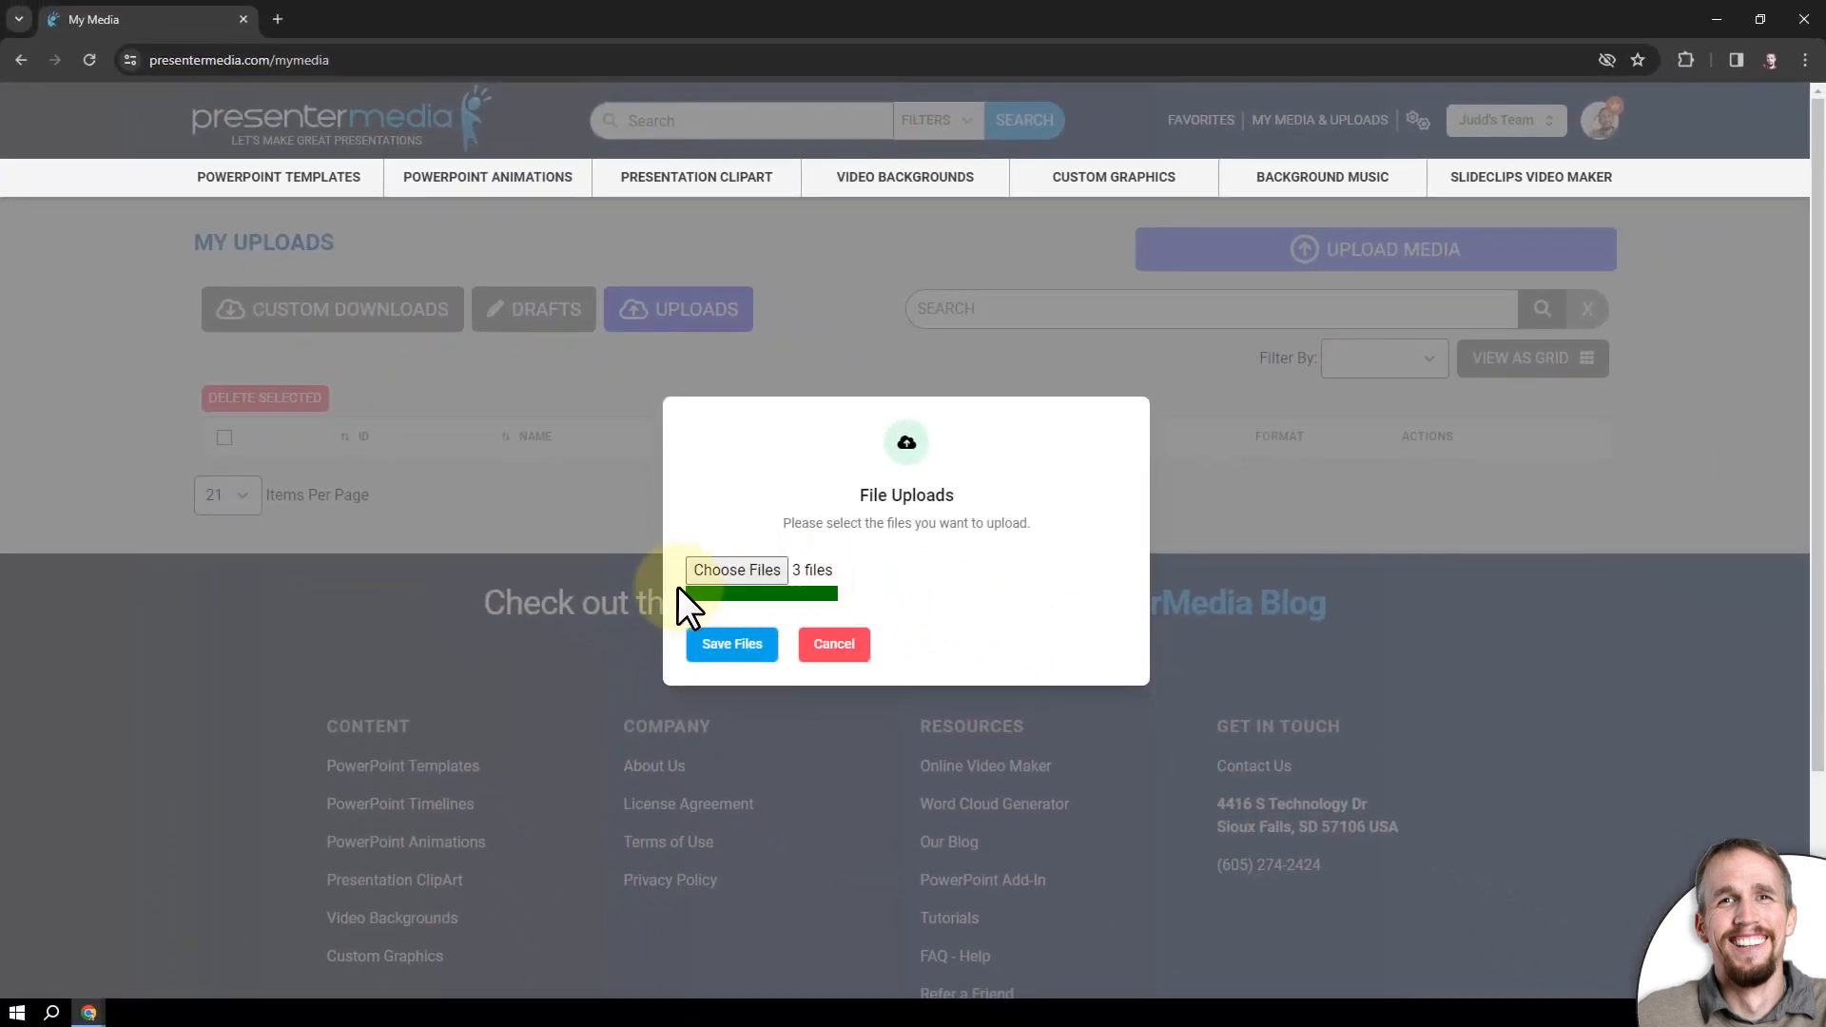
left_click(733, 636)
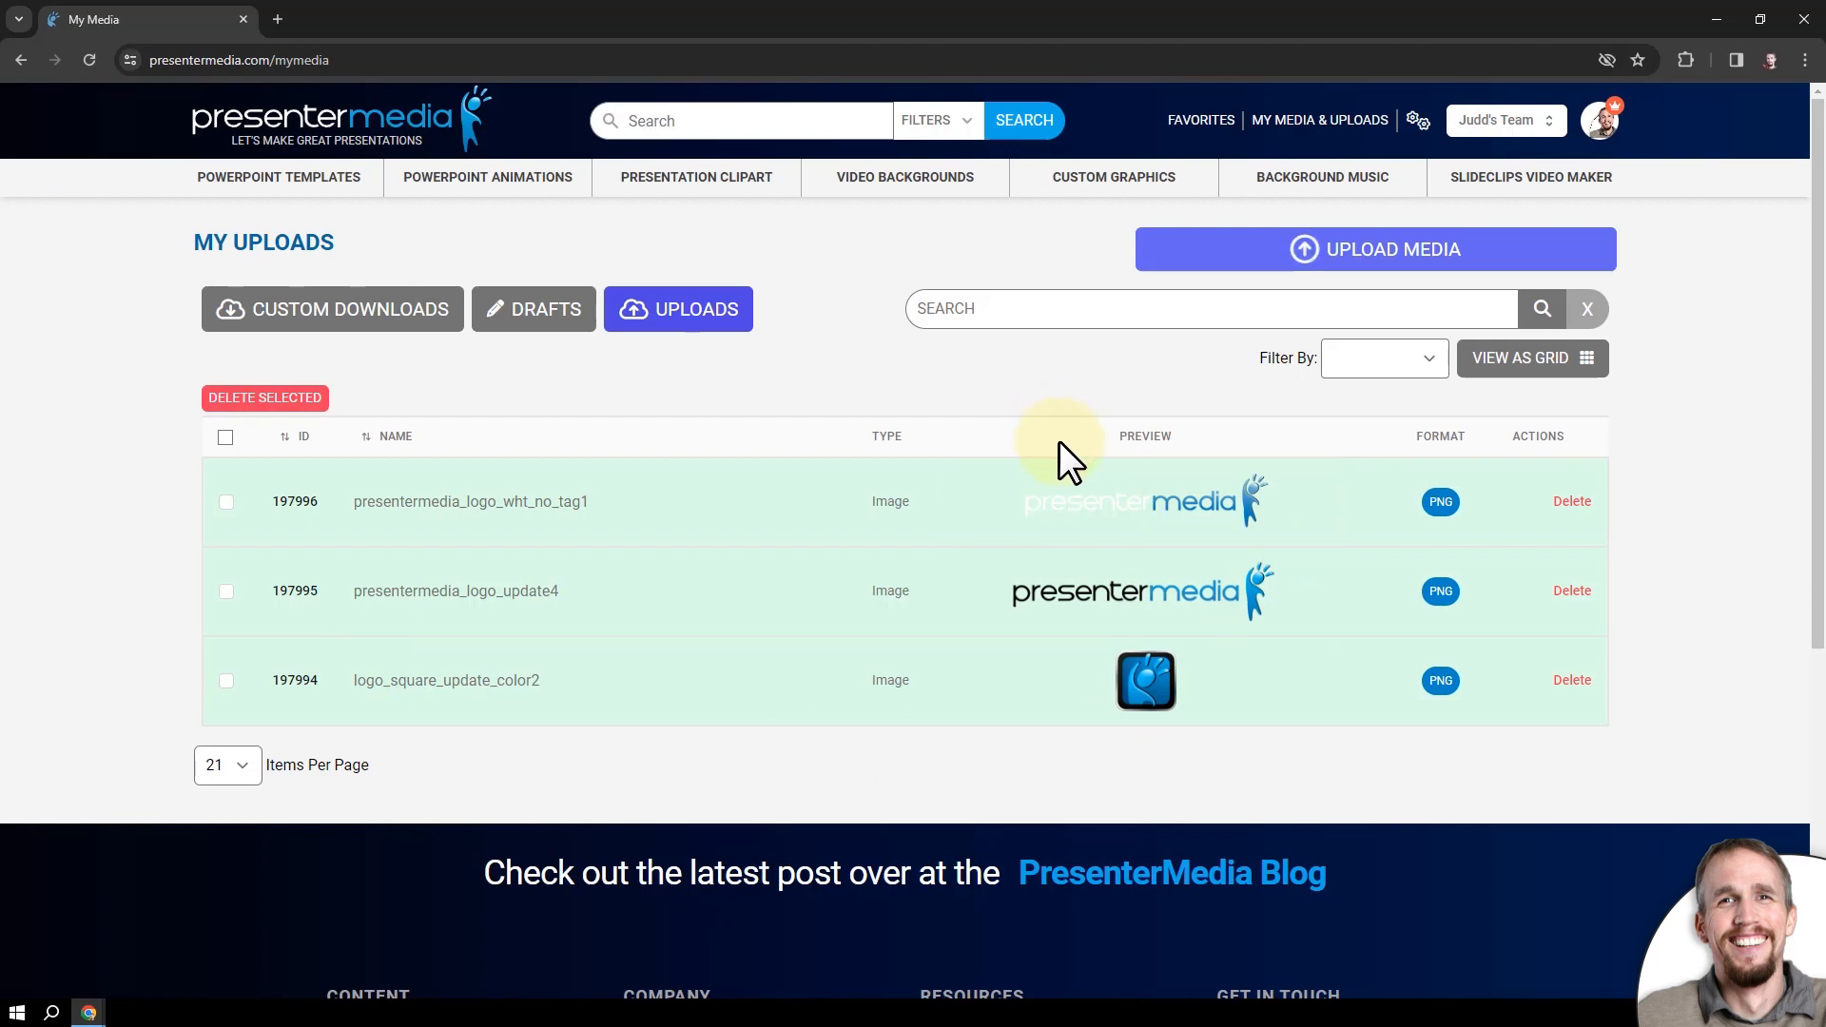
Find the Smoke Cloud Logo Reveal among the popular custom videos and start customizing it.
mouse_move(1085, 177)
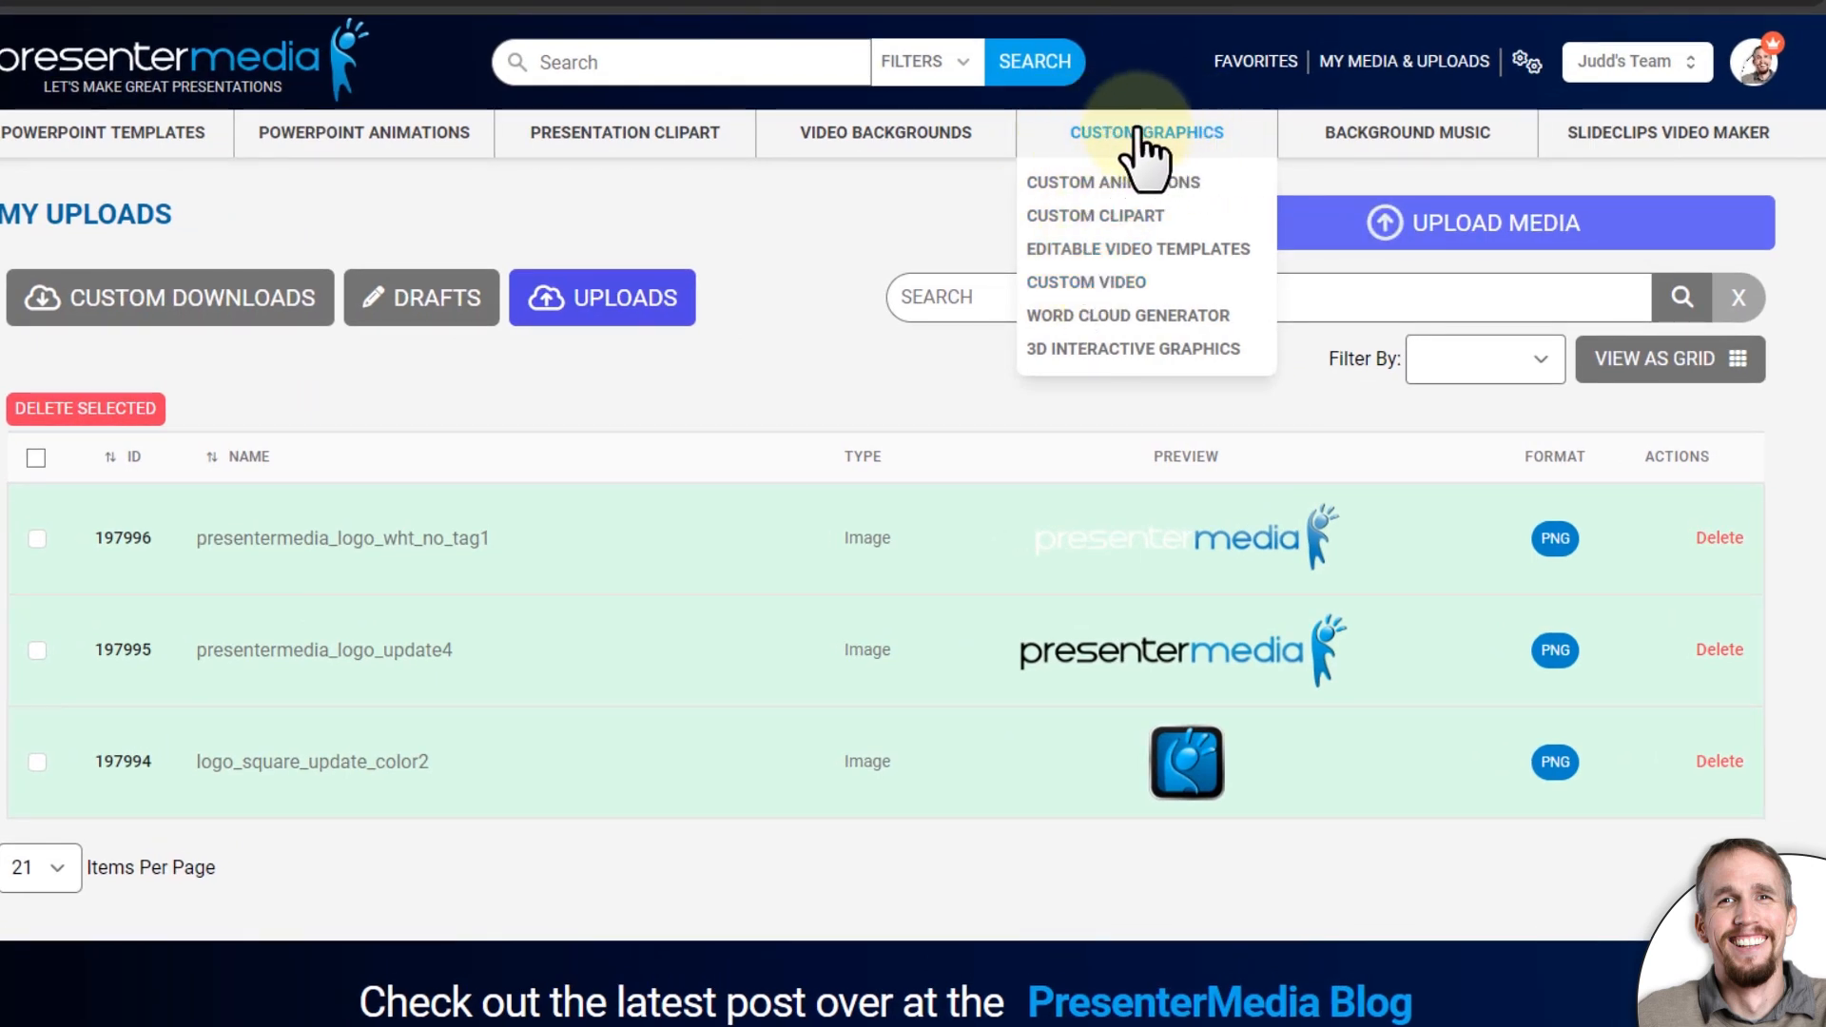
left_click(1086, 284)
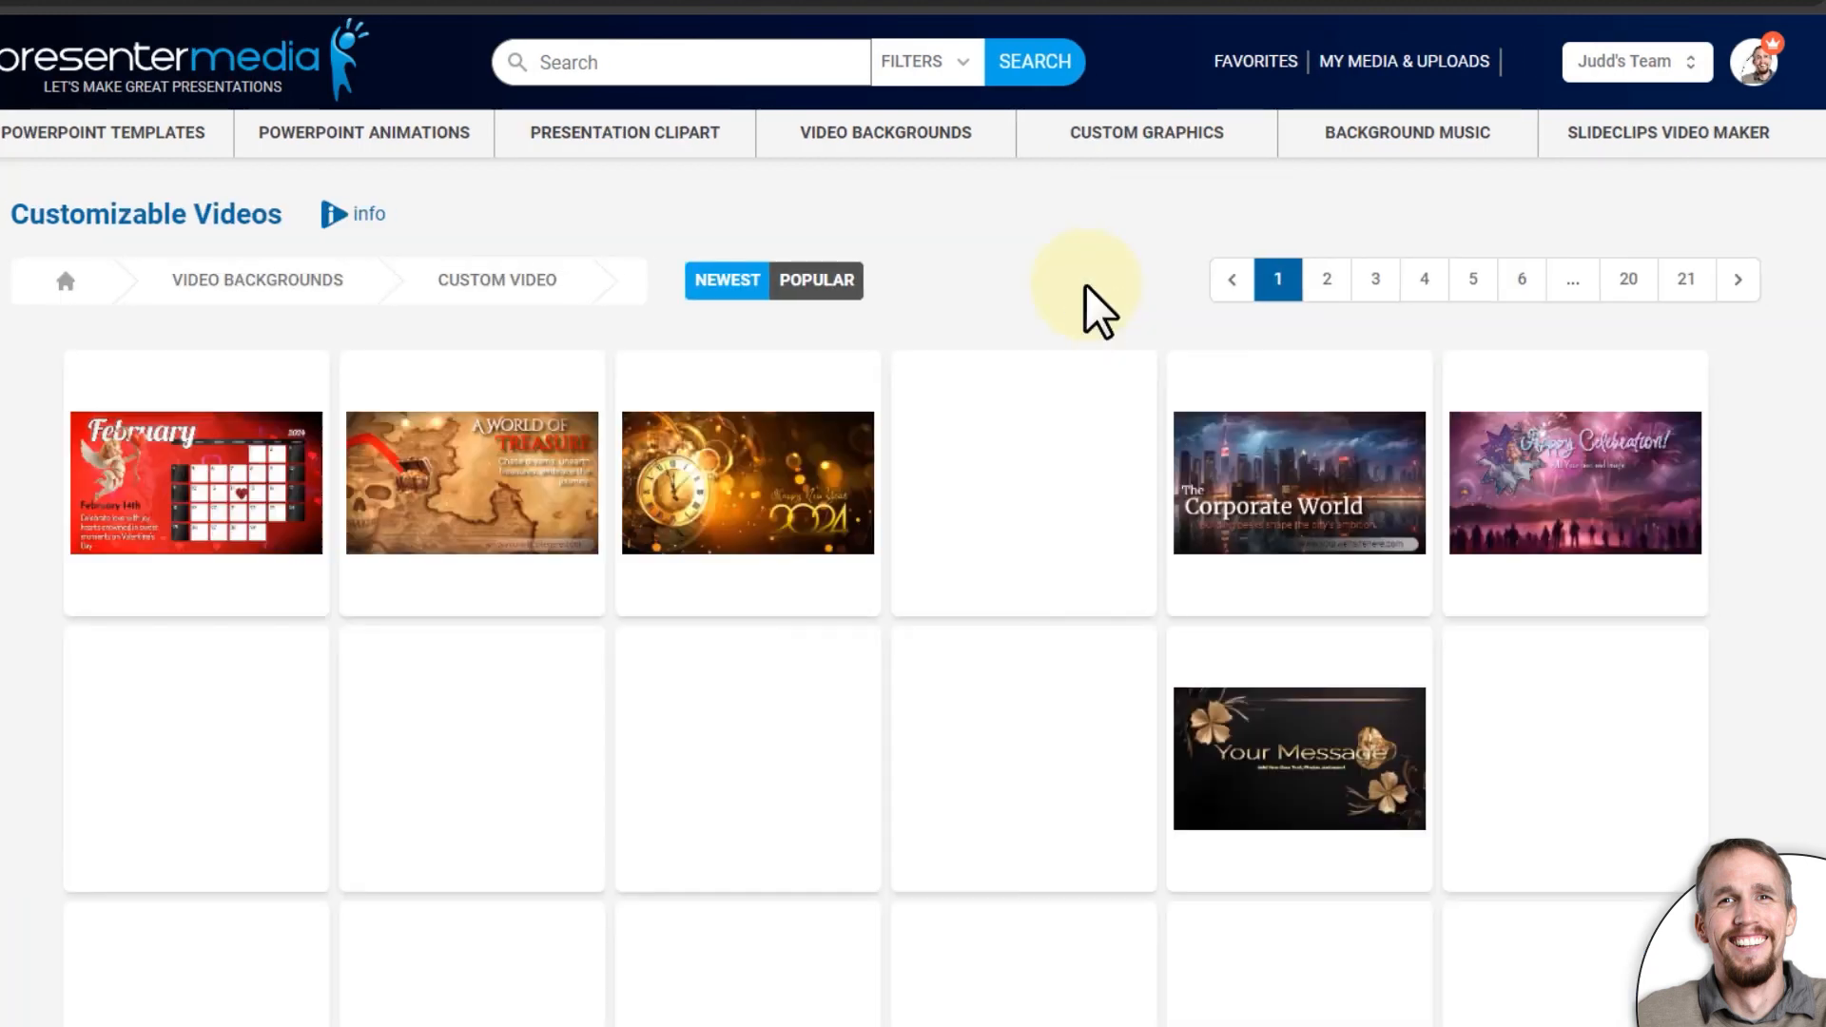
left_click(816, 280)
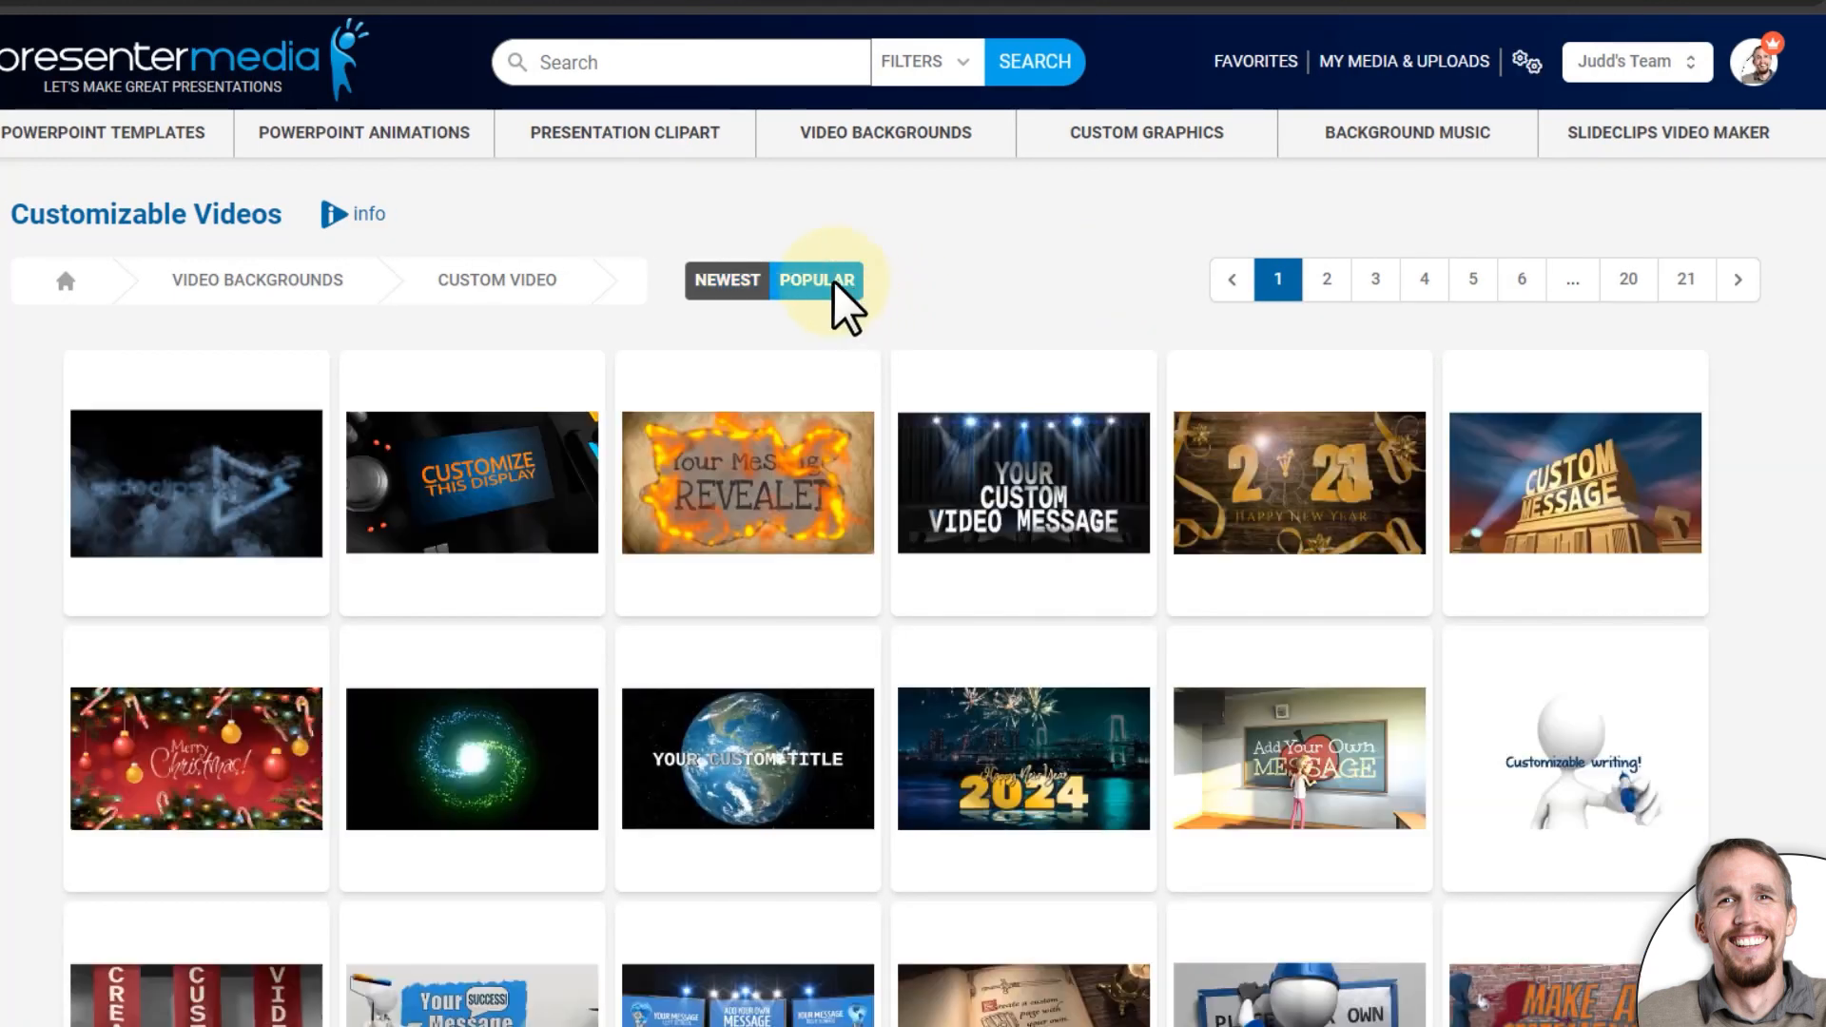
mouse_move(155, 557)
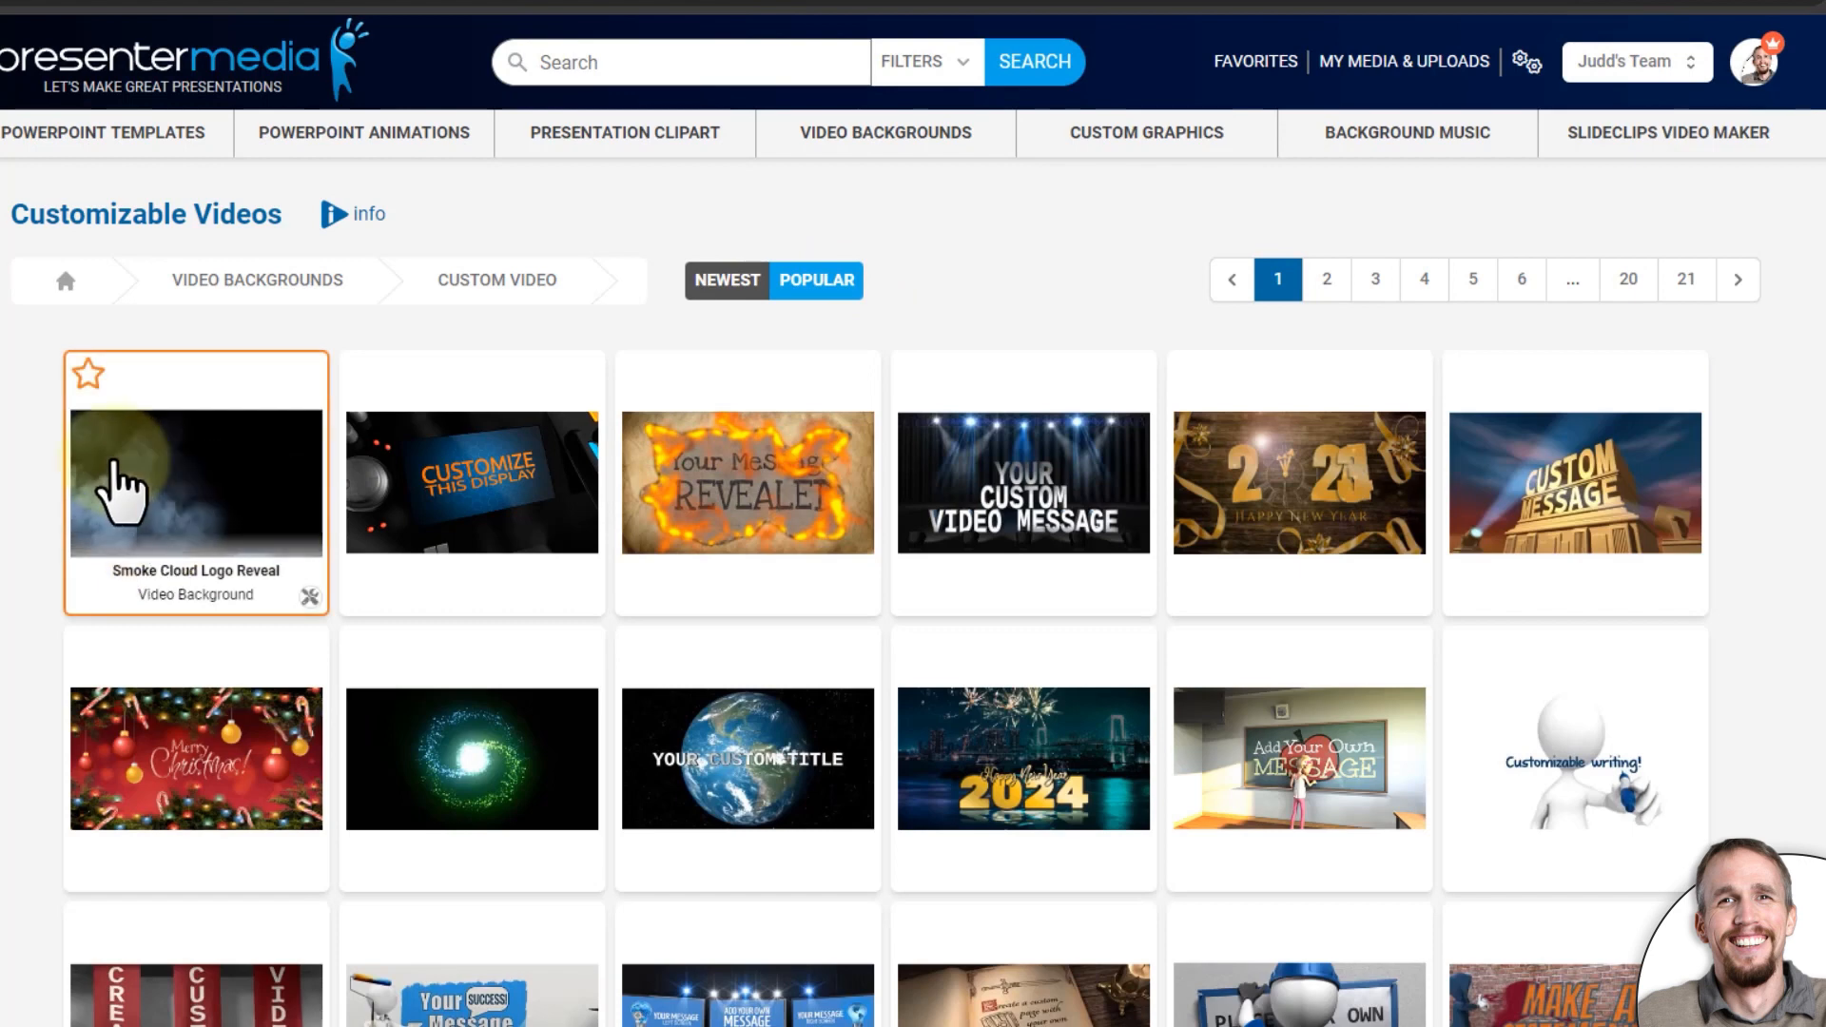
left_click(223, 476)
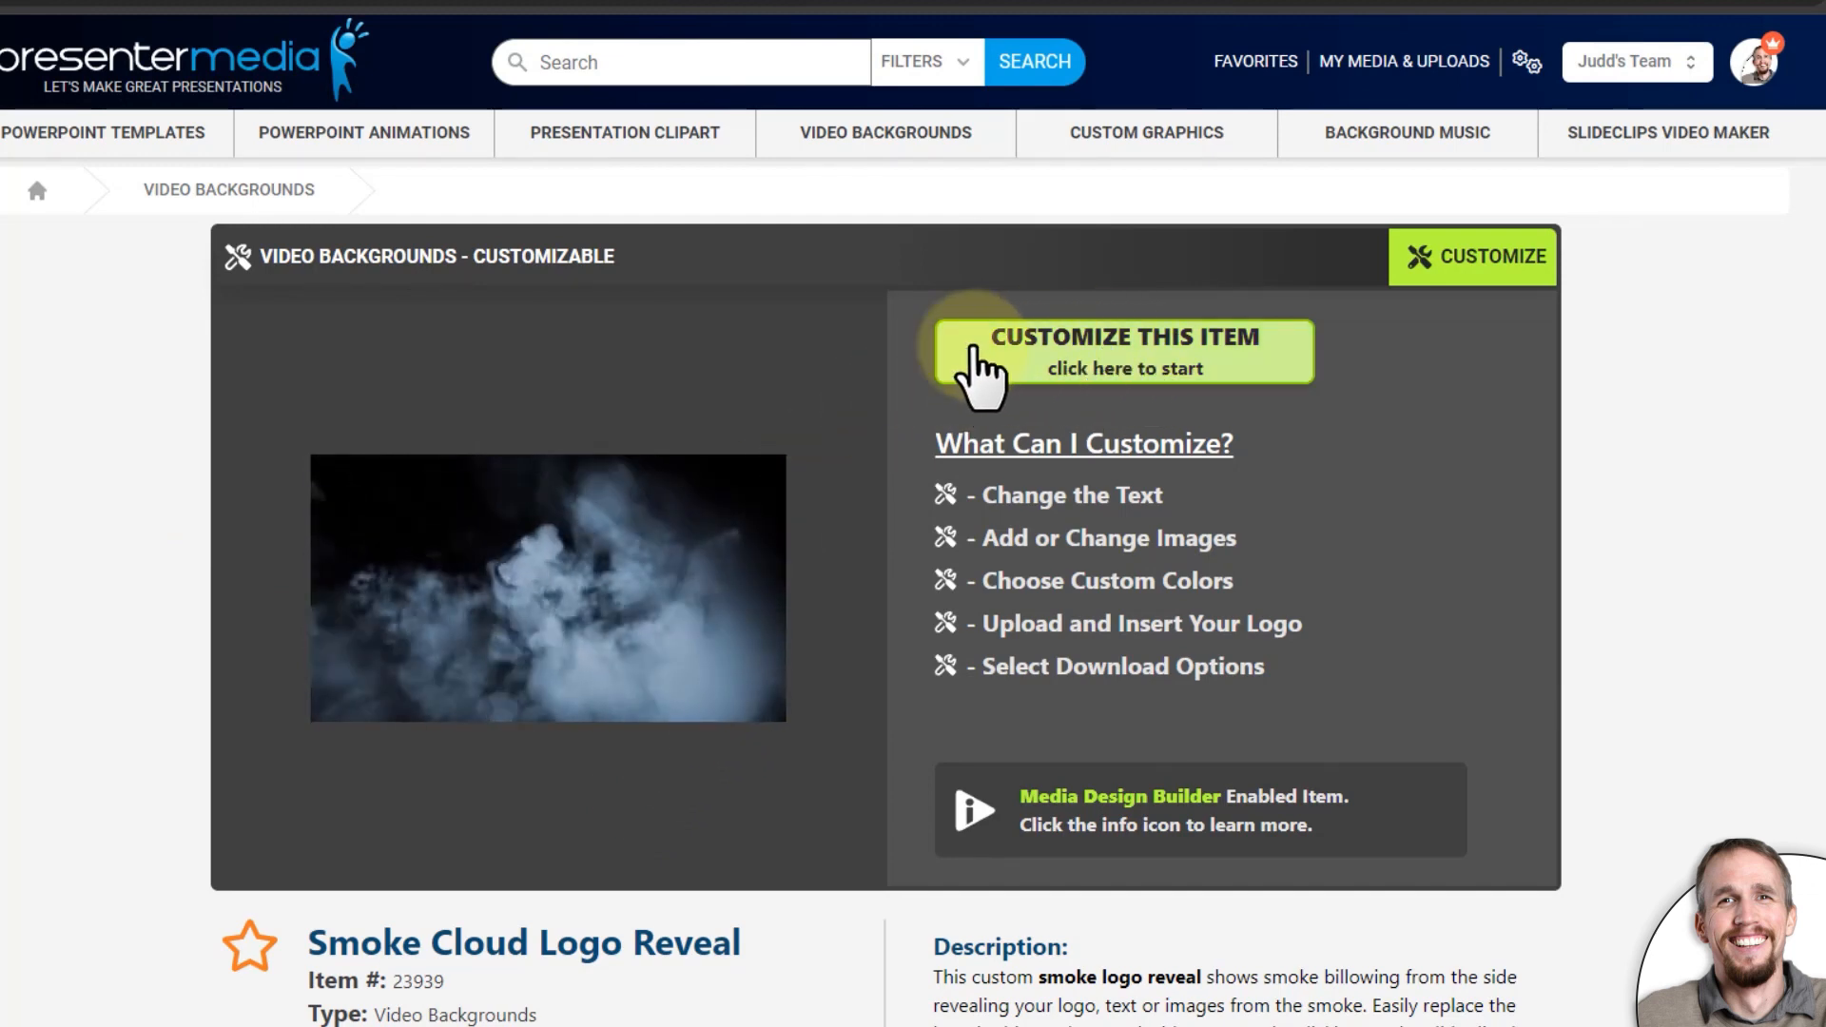
left_click(1216, 362)
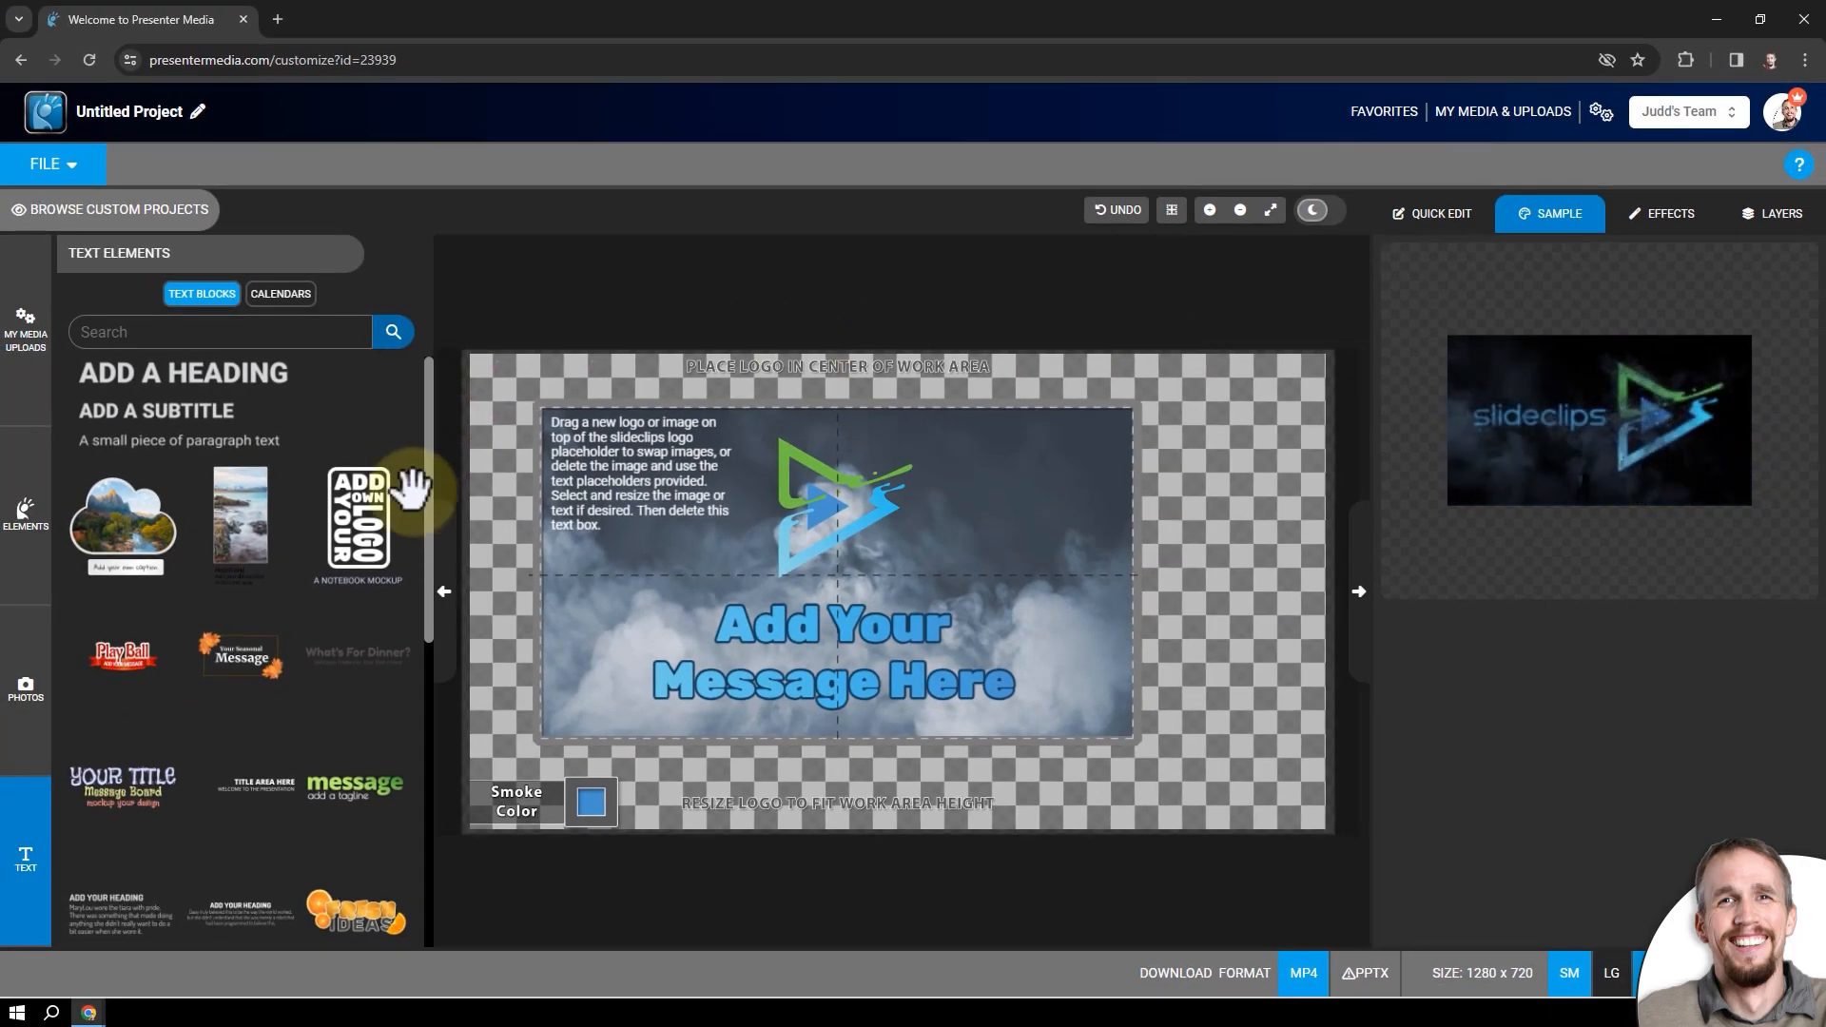
Display the uploaded logos in the design editor's media library.
left_click(443, 582)
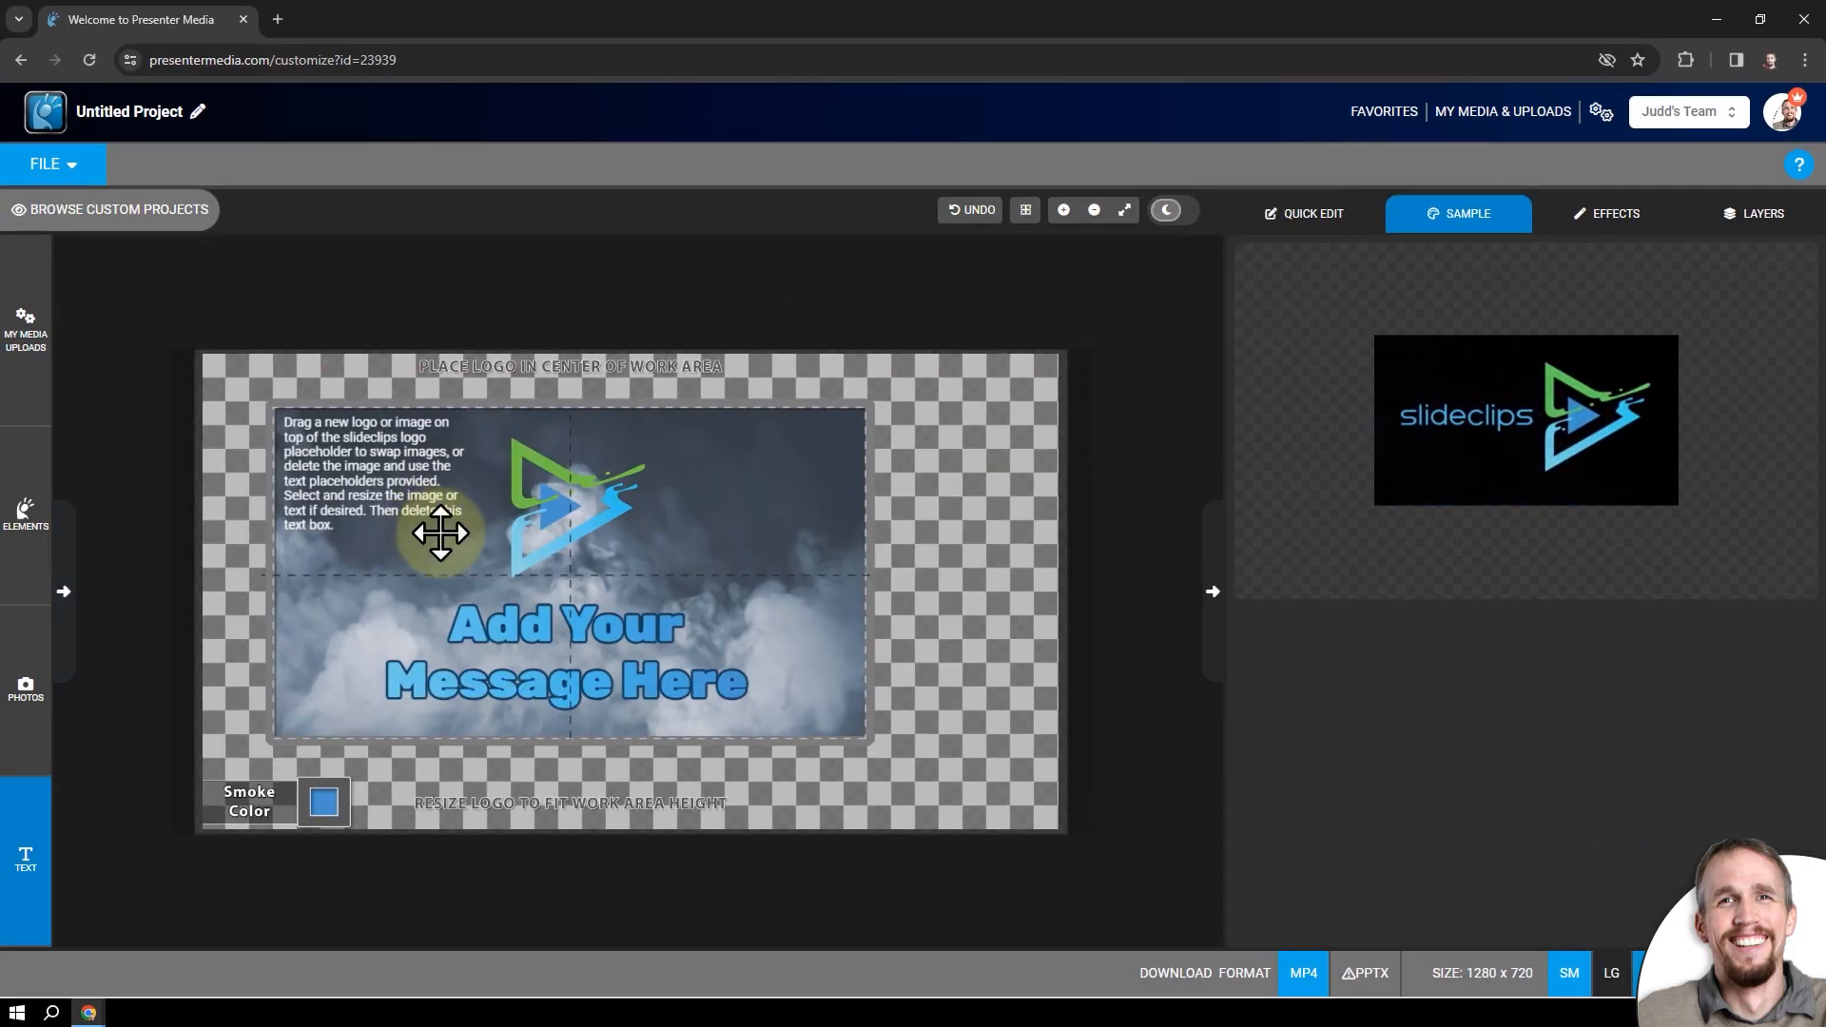
left_click(62, 599)
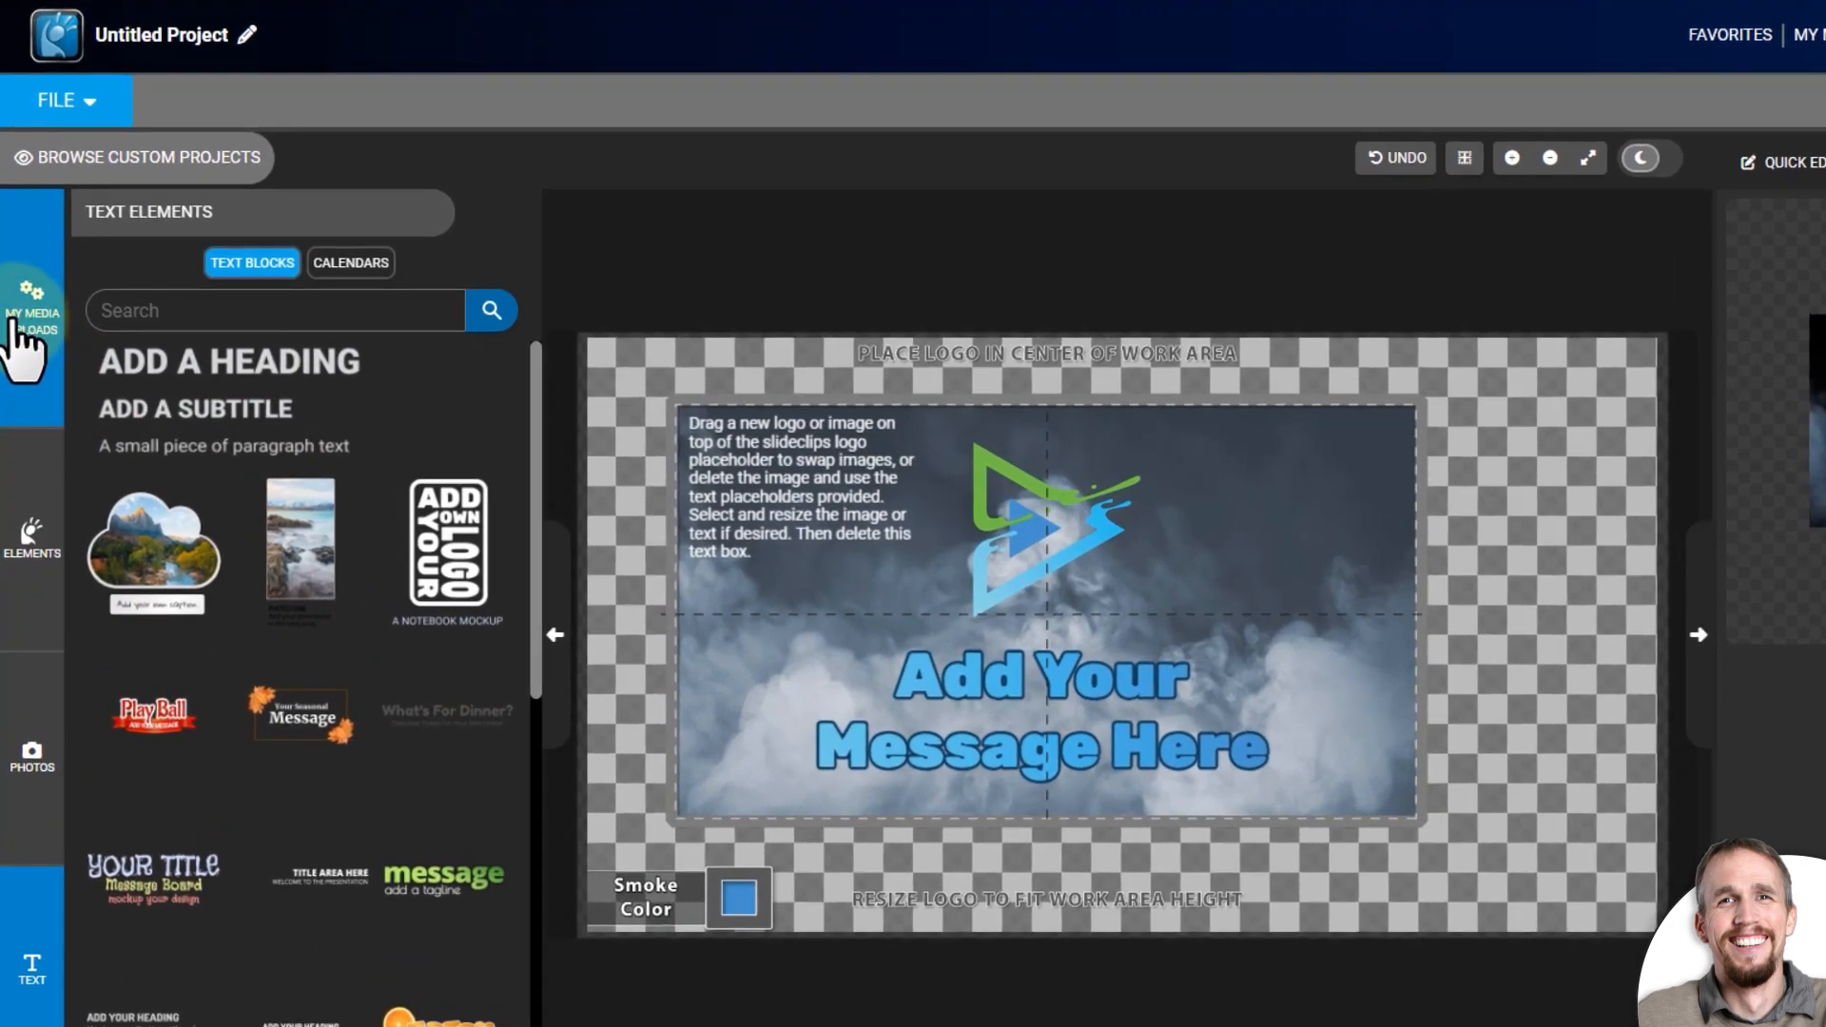
left_click(36, 331)
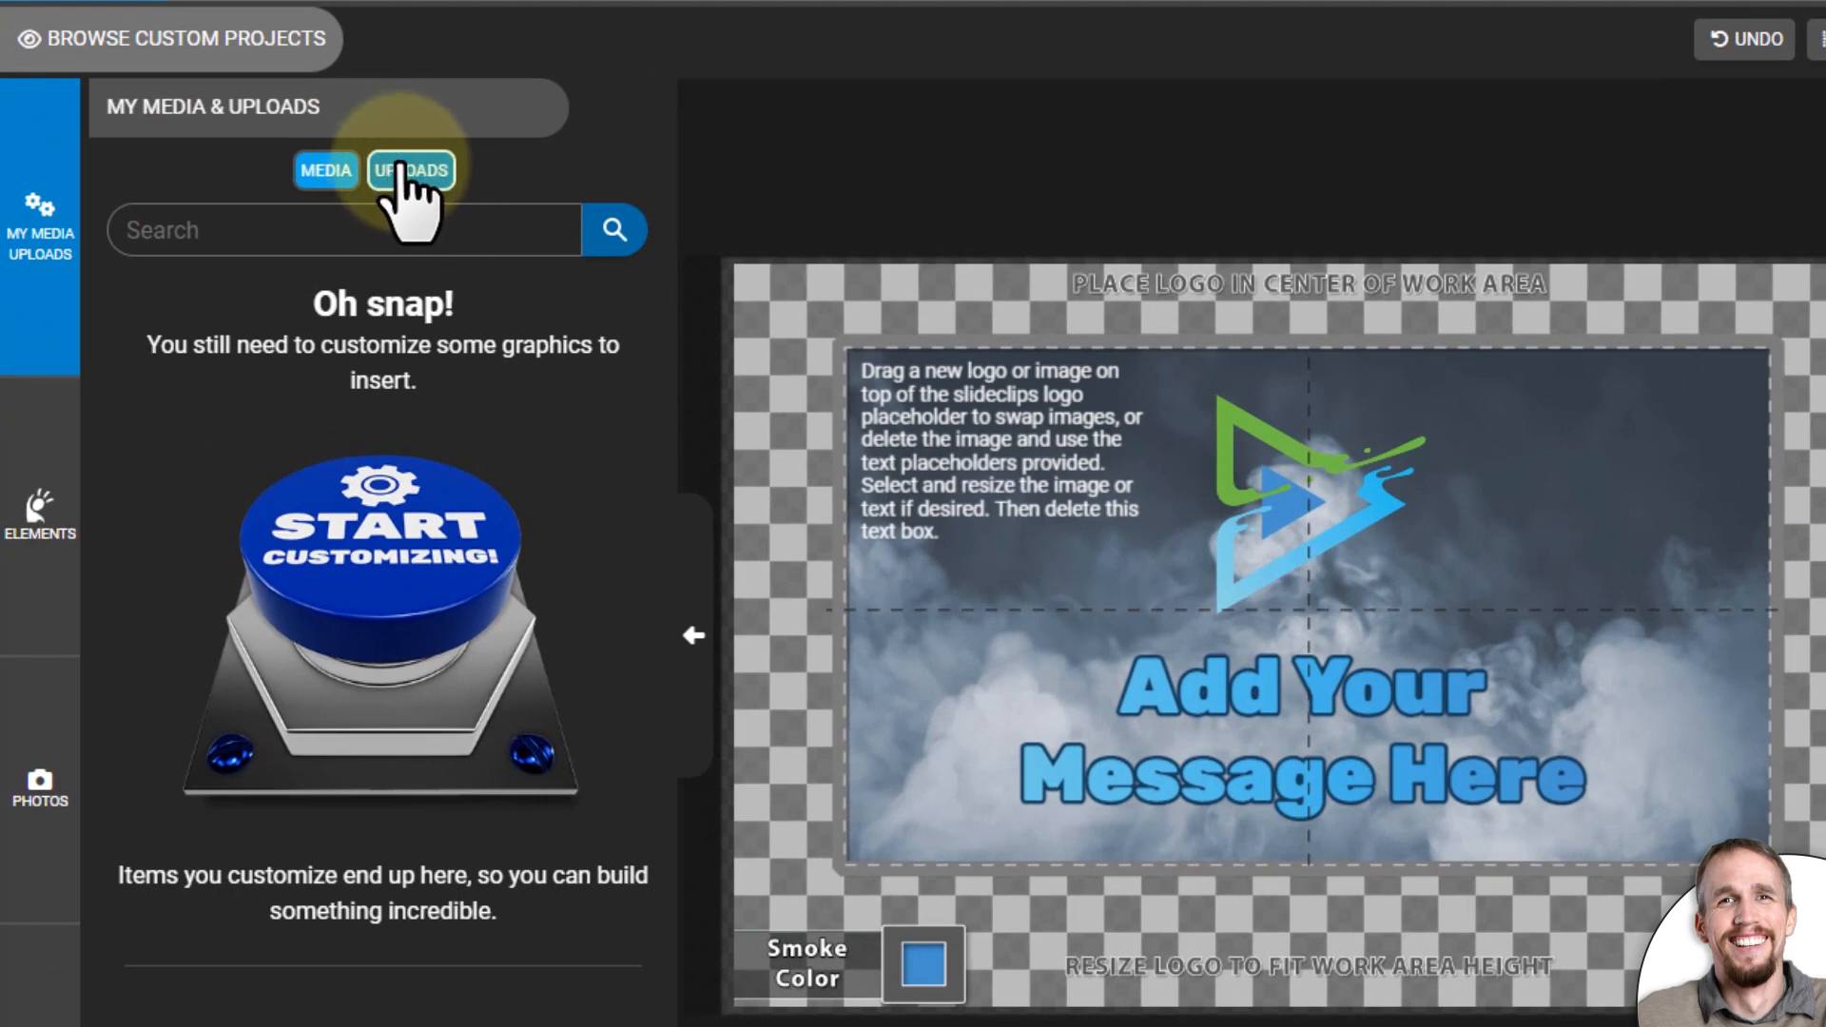
left_click(401, 169)
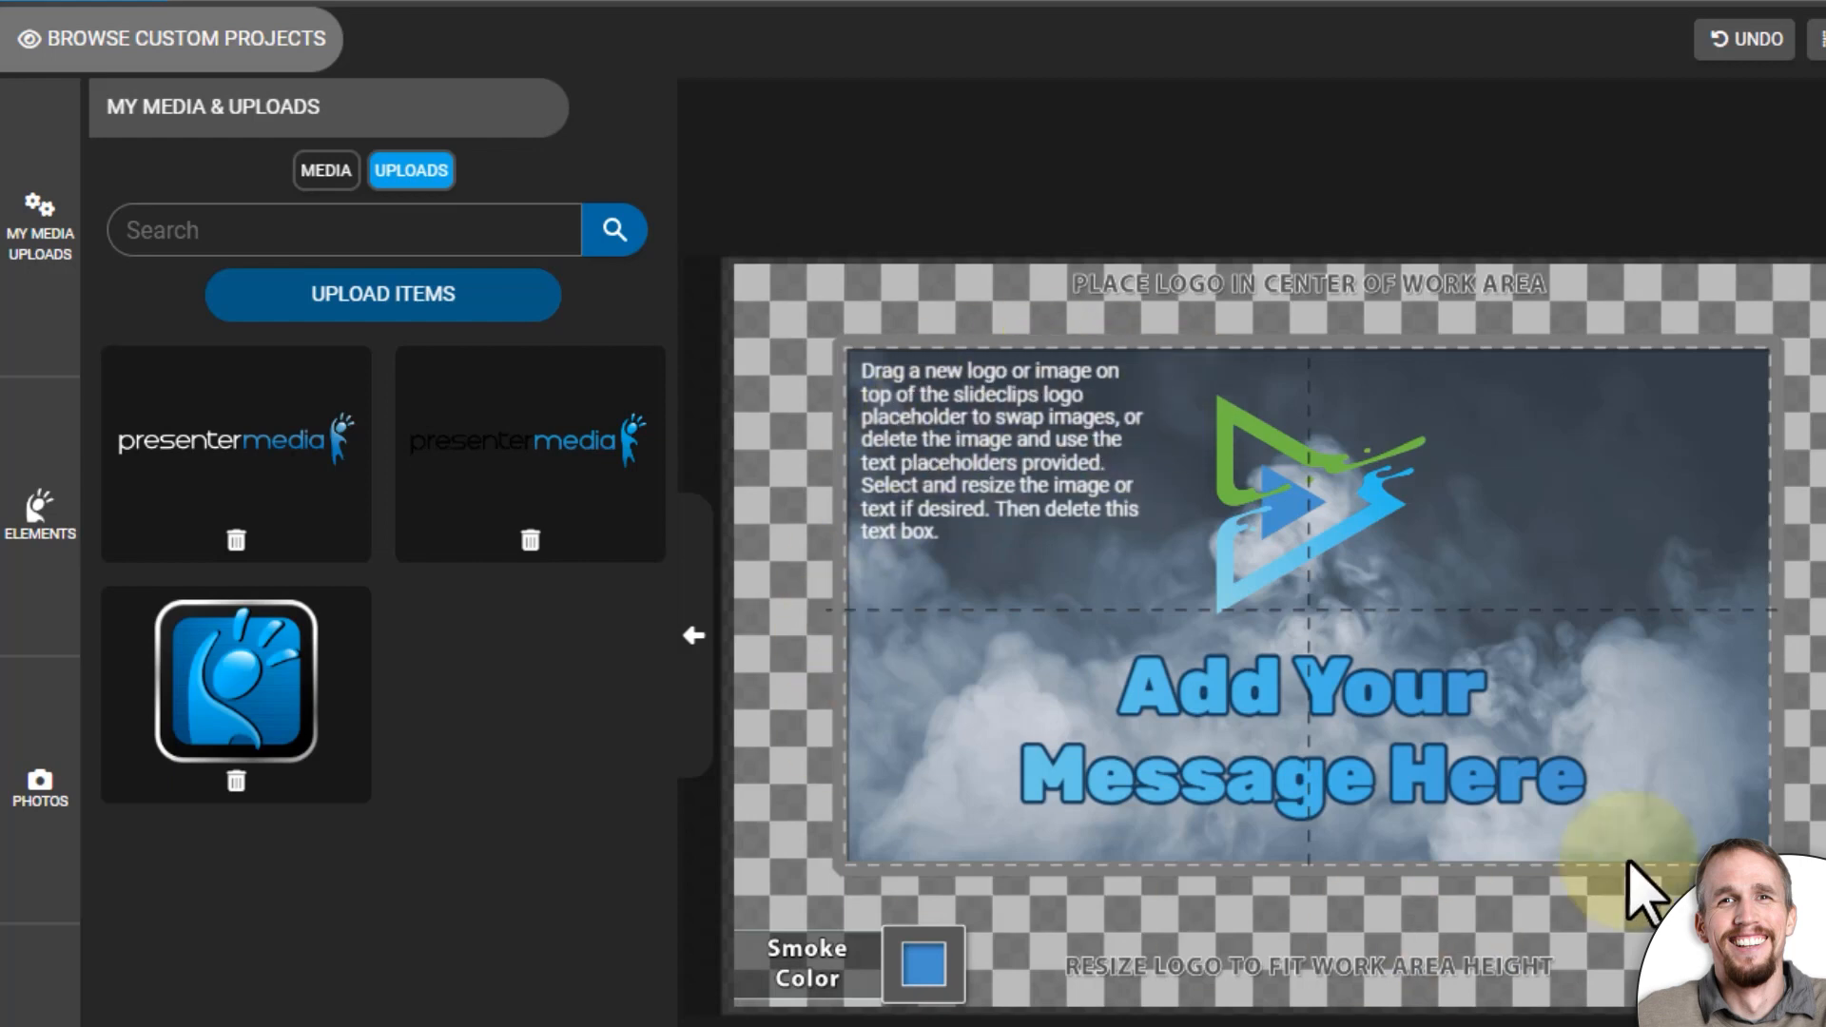
Delete the "Add Your Message Here" text and the instruction text box from the work area.
key("Delete")
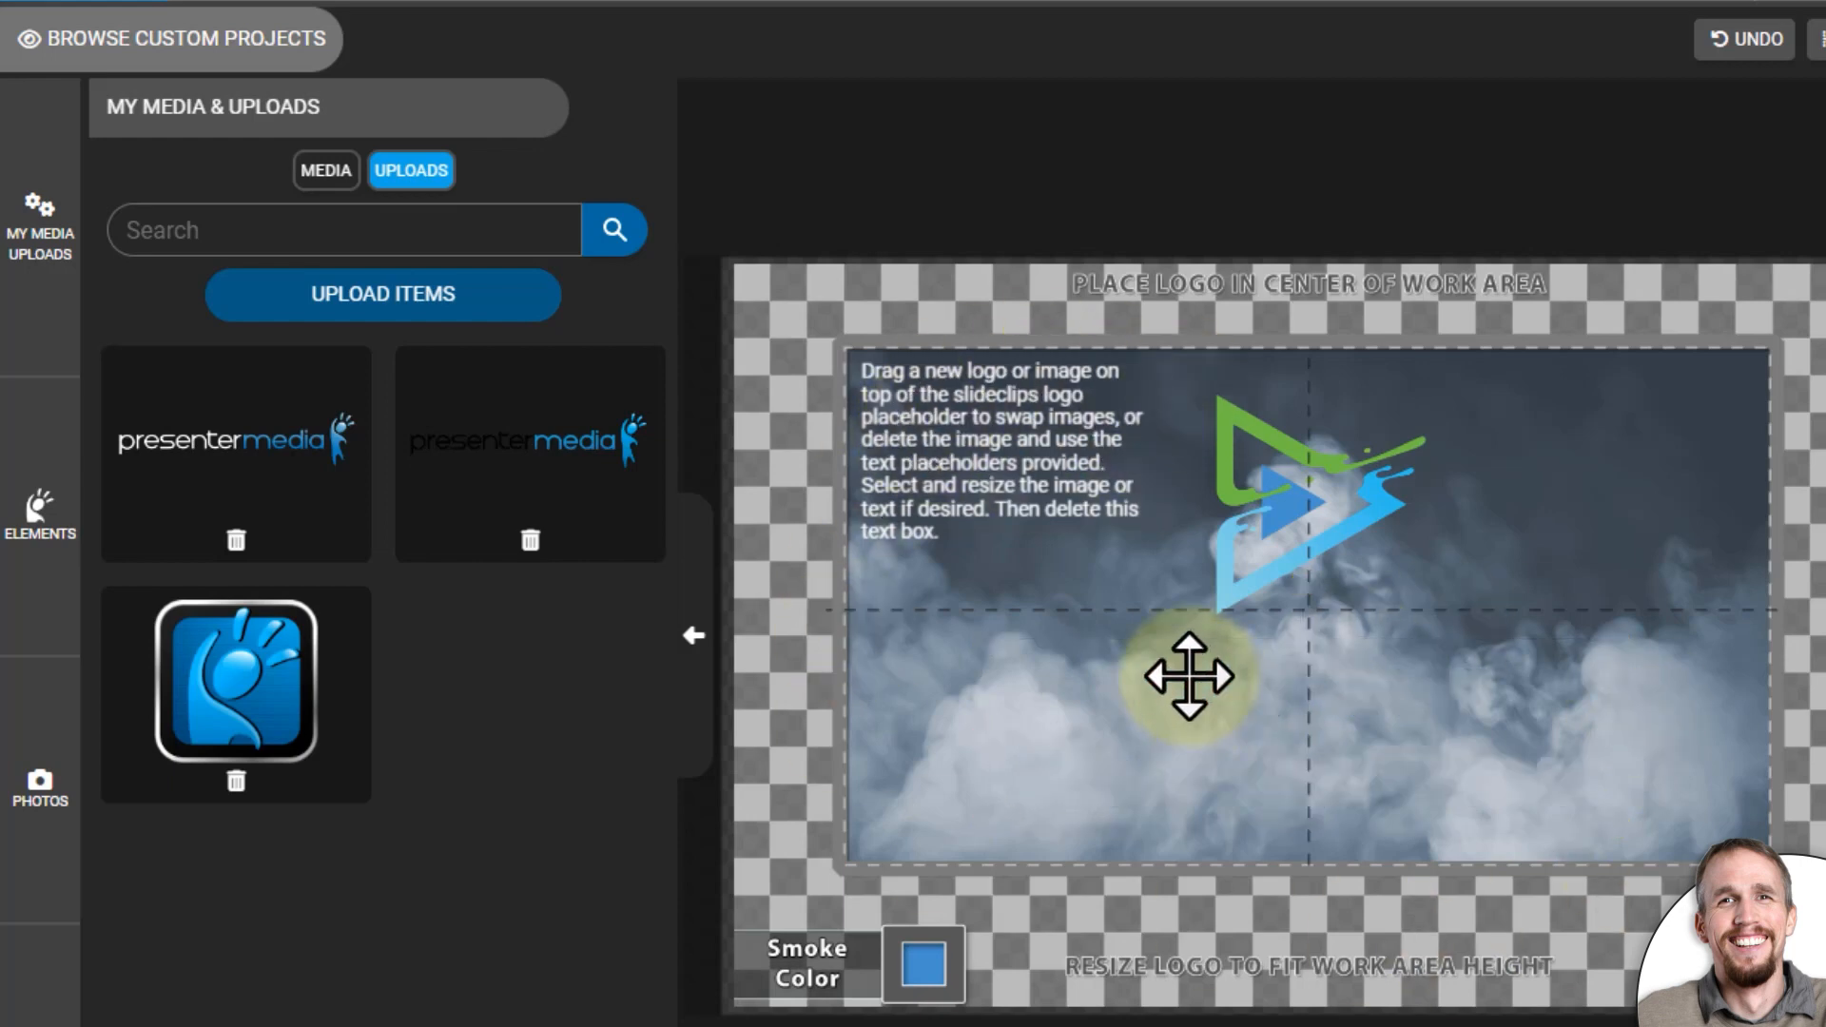
left_click(1046, 466)
key("Delete")
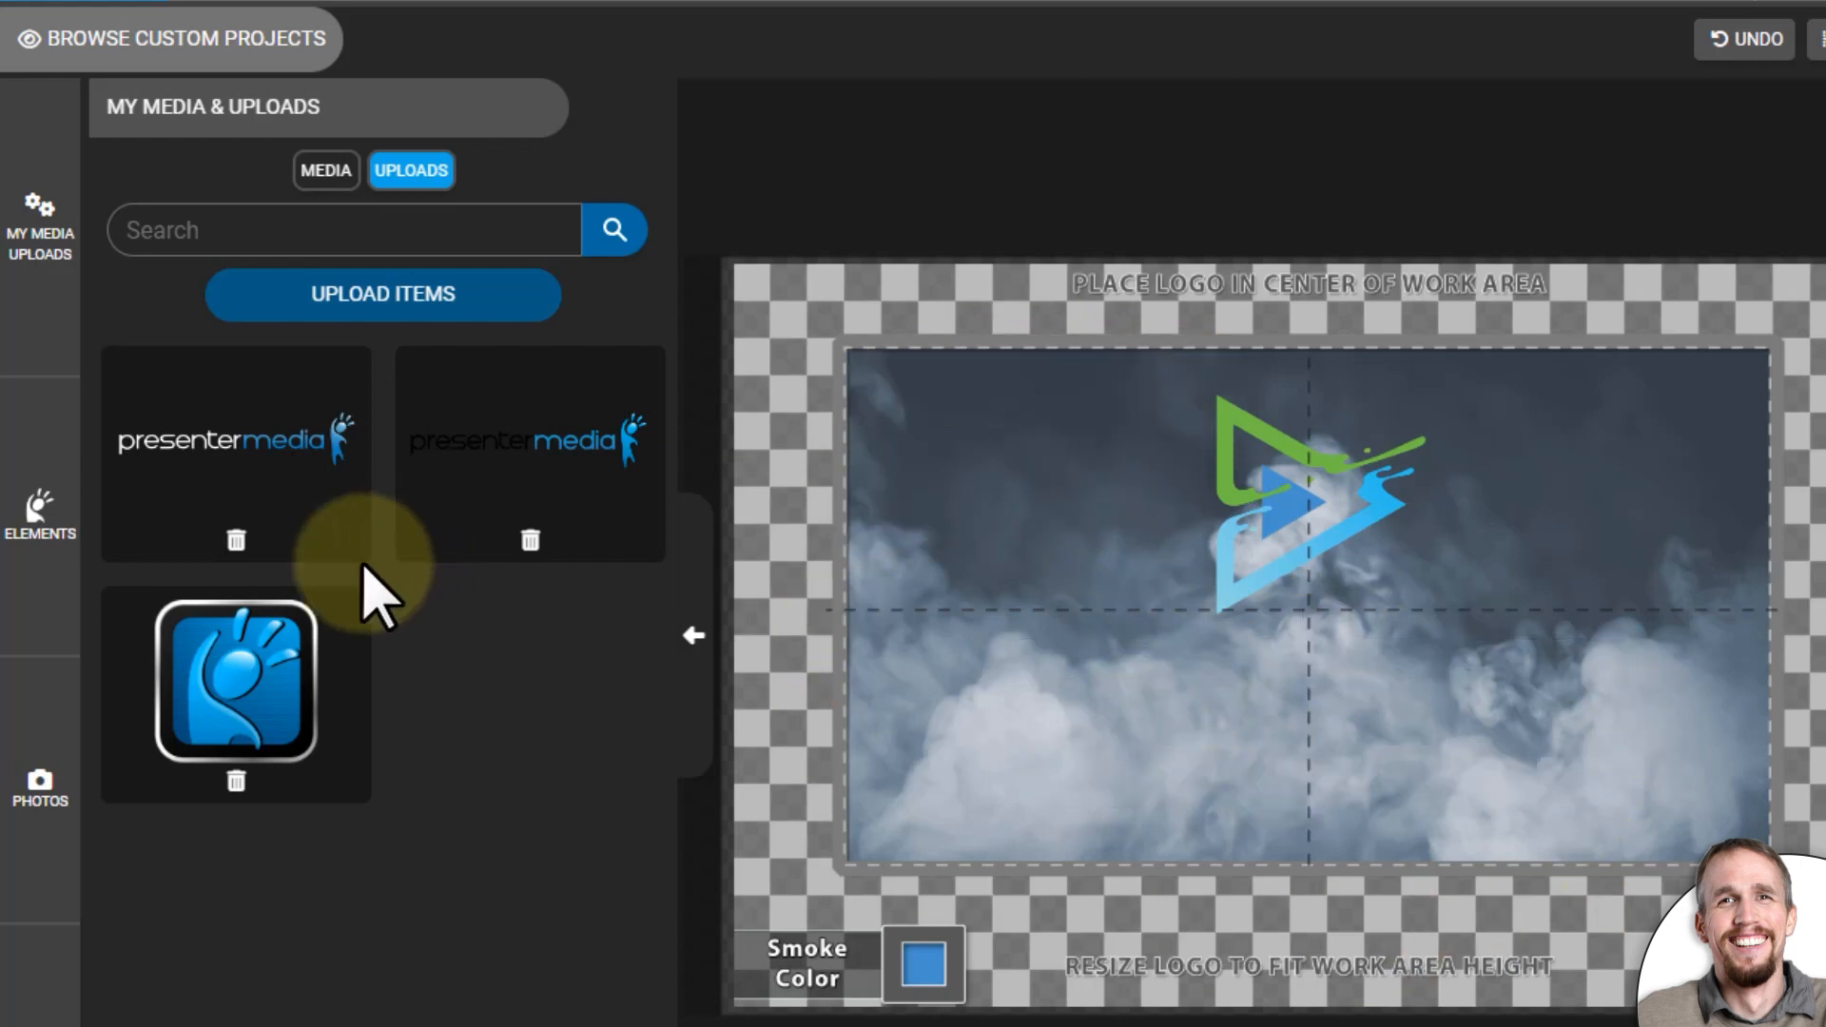
Swap the slideclips placeholder for the square logo and place the white-text presentermedia logo just below it.
left_click_drag(233, 725, 1247, 533)
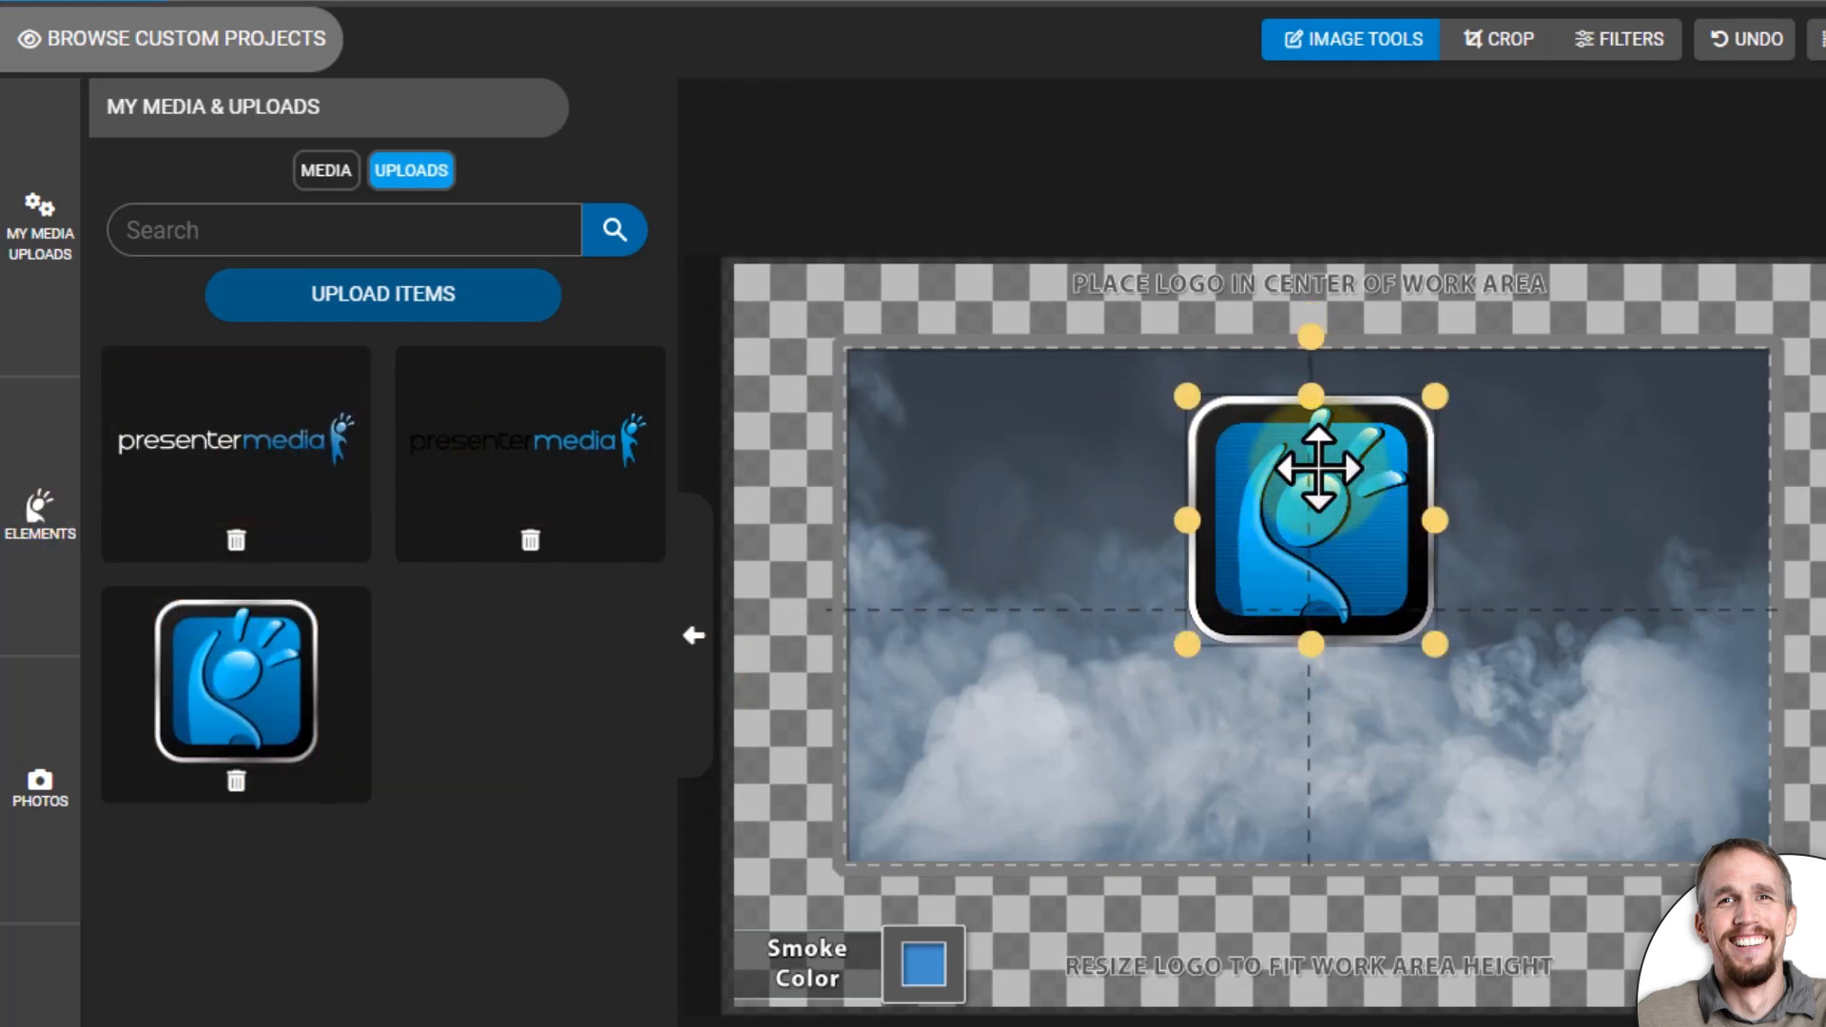
left_click_drag(1318, 468, 1321, 464)
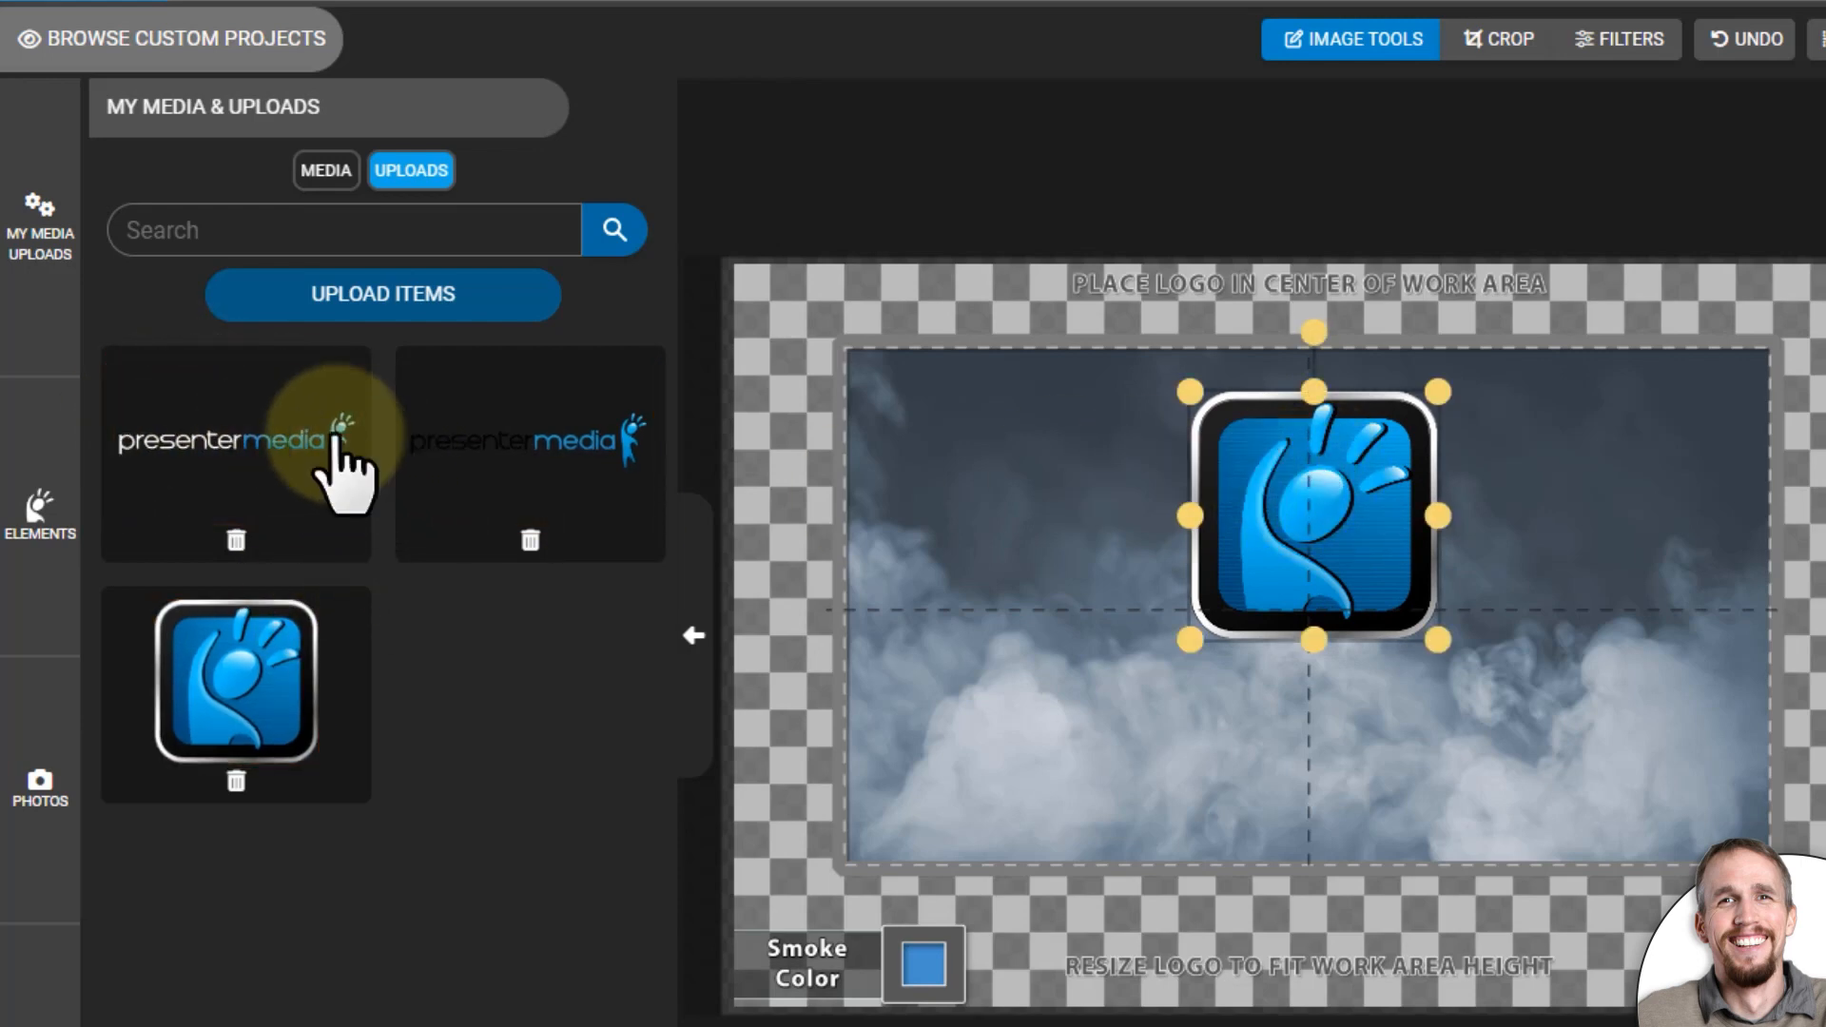
left_click(242, 457)
left_click_drag(1541, 652, 1449, 729)
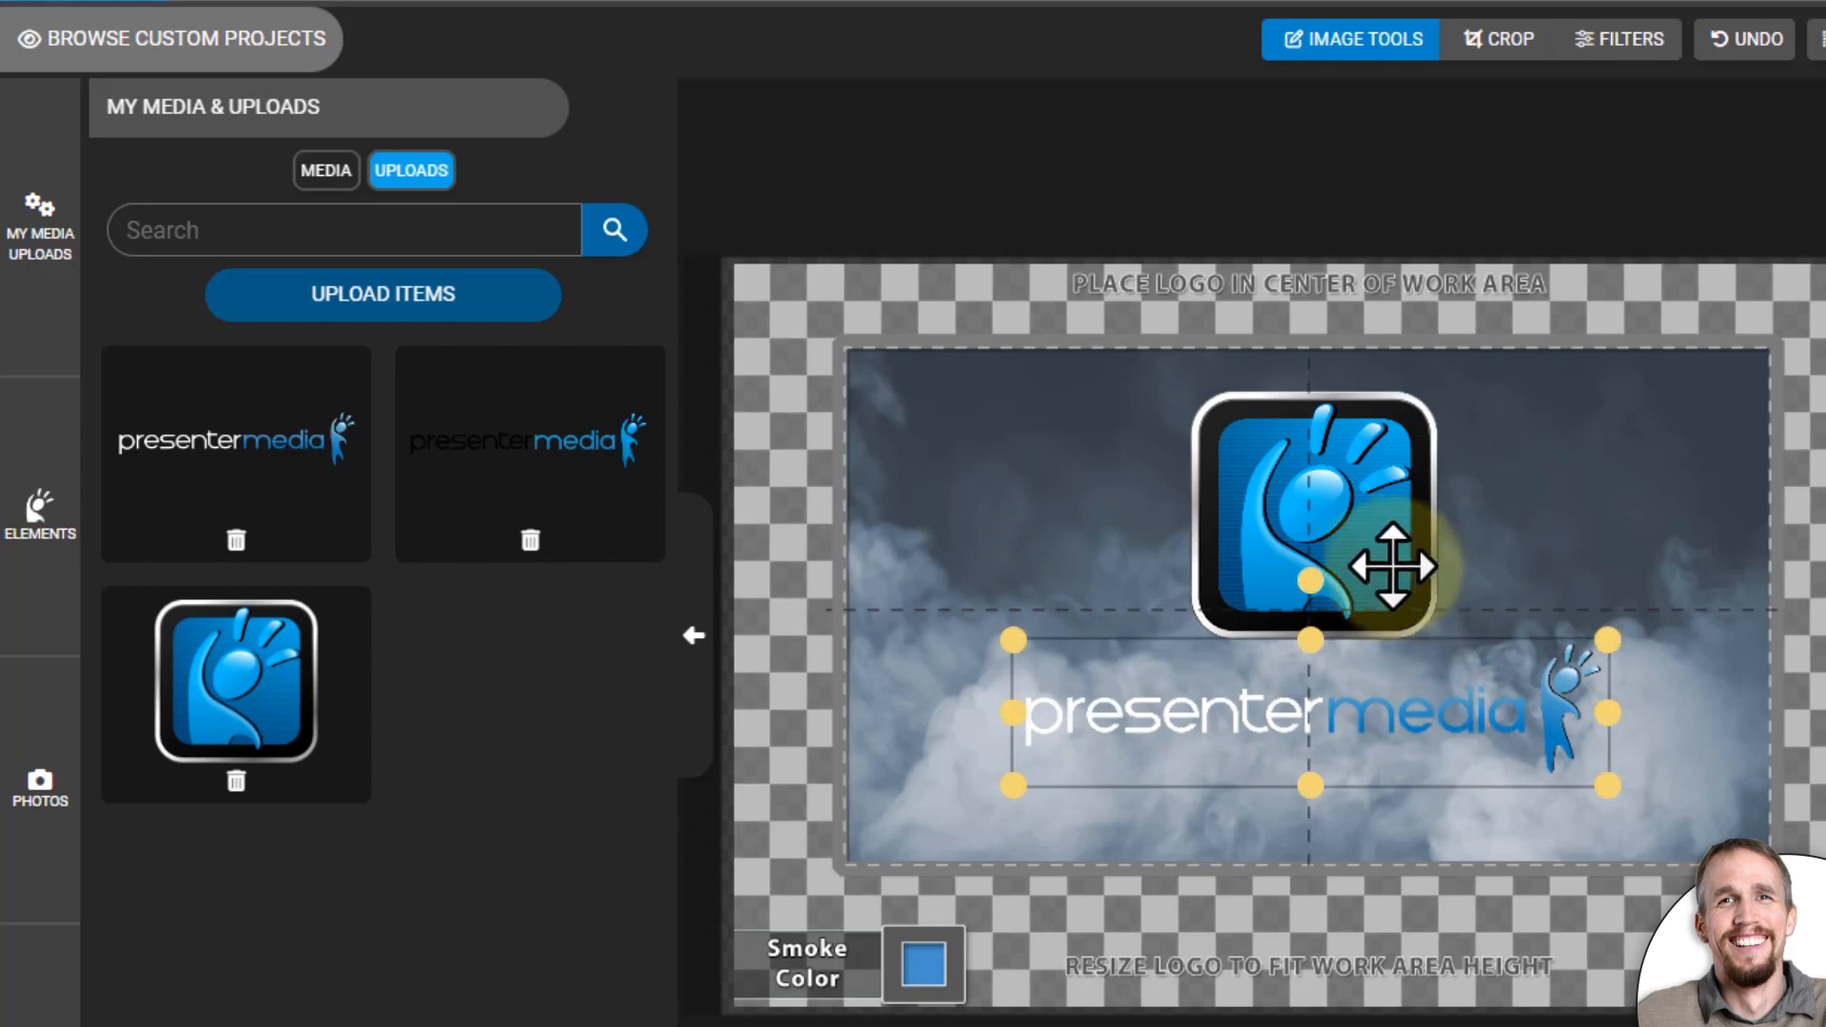
left_click_drag(1378, 549, 1376, 565)
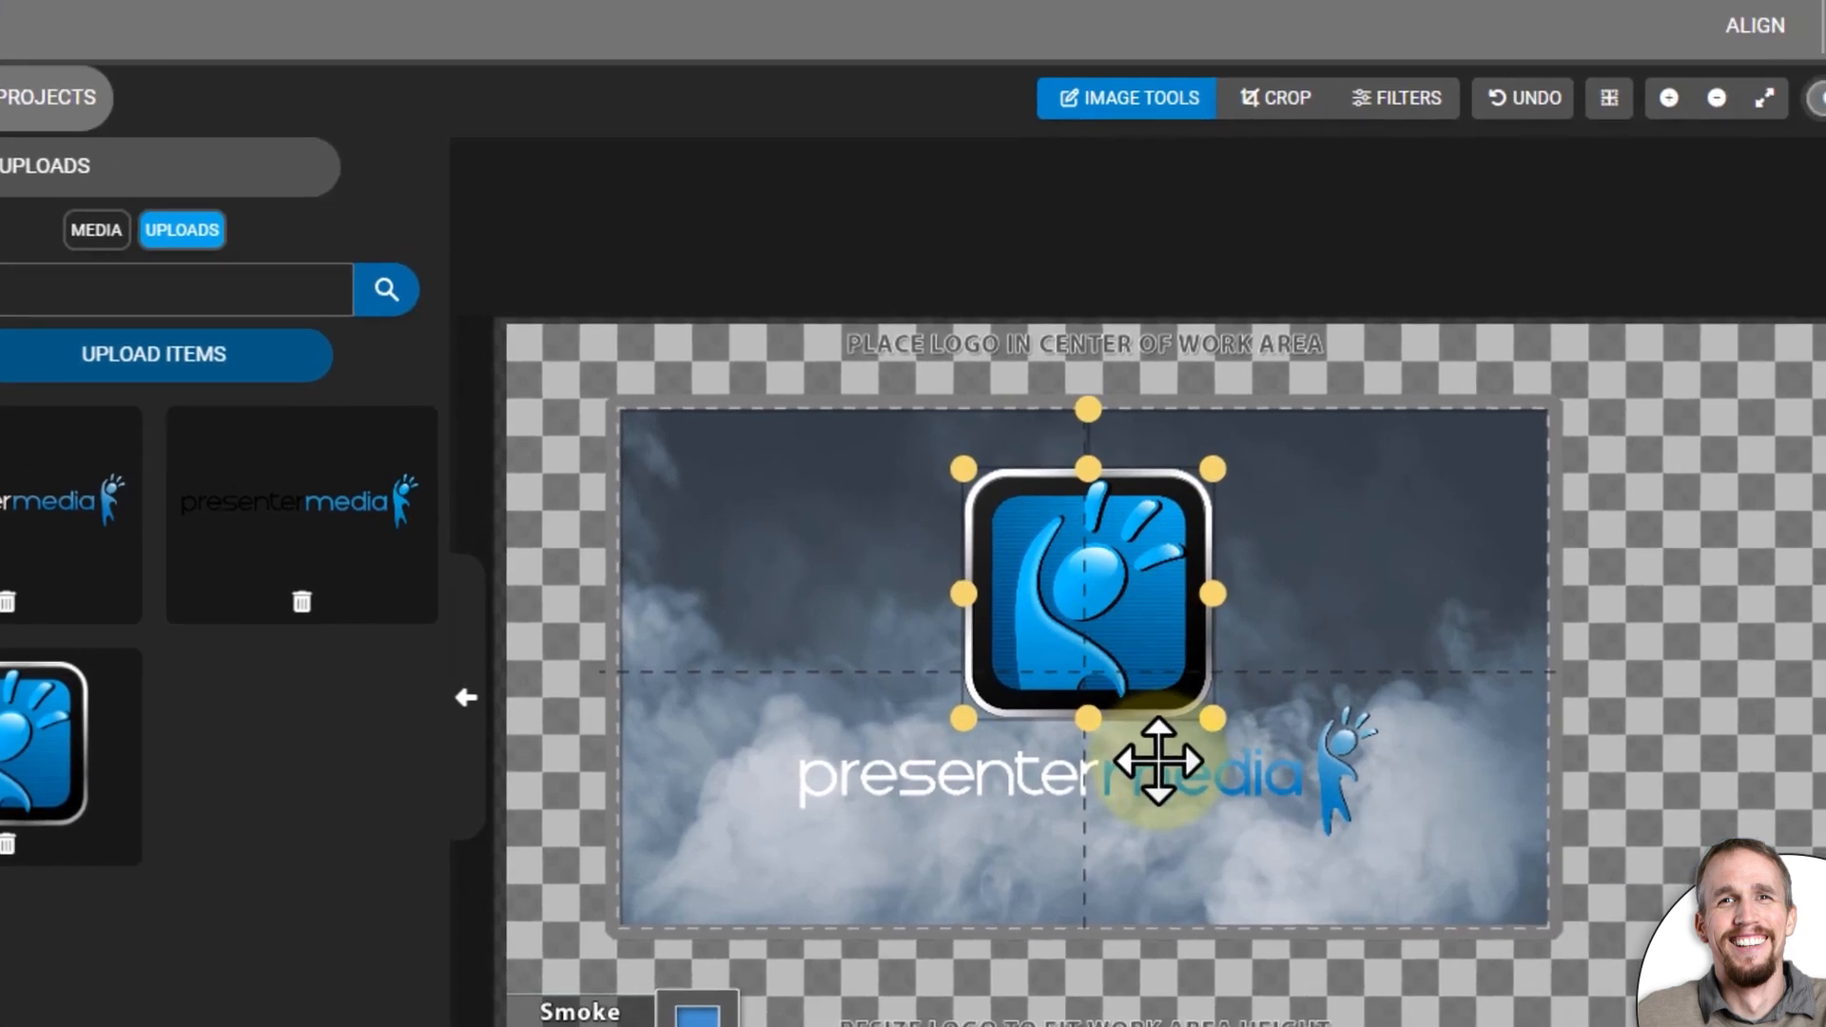
Align the square logo and the presentermedia wordmark on a common vertical centre line, and deselect them.
left_click(1384, 709, "shift")
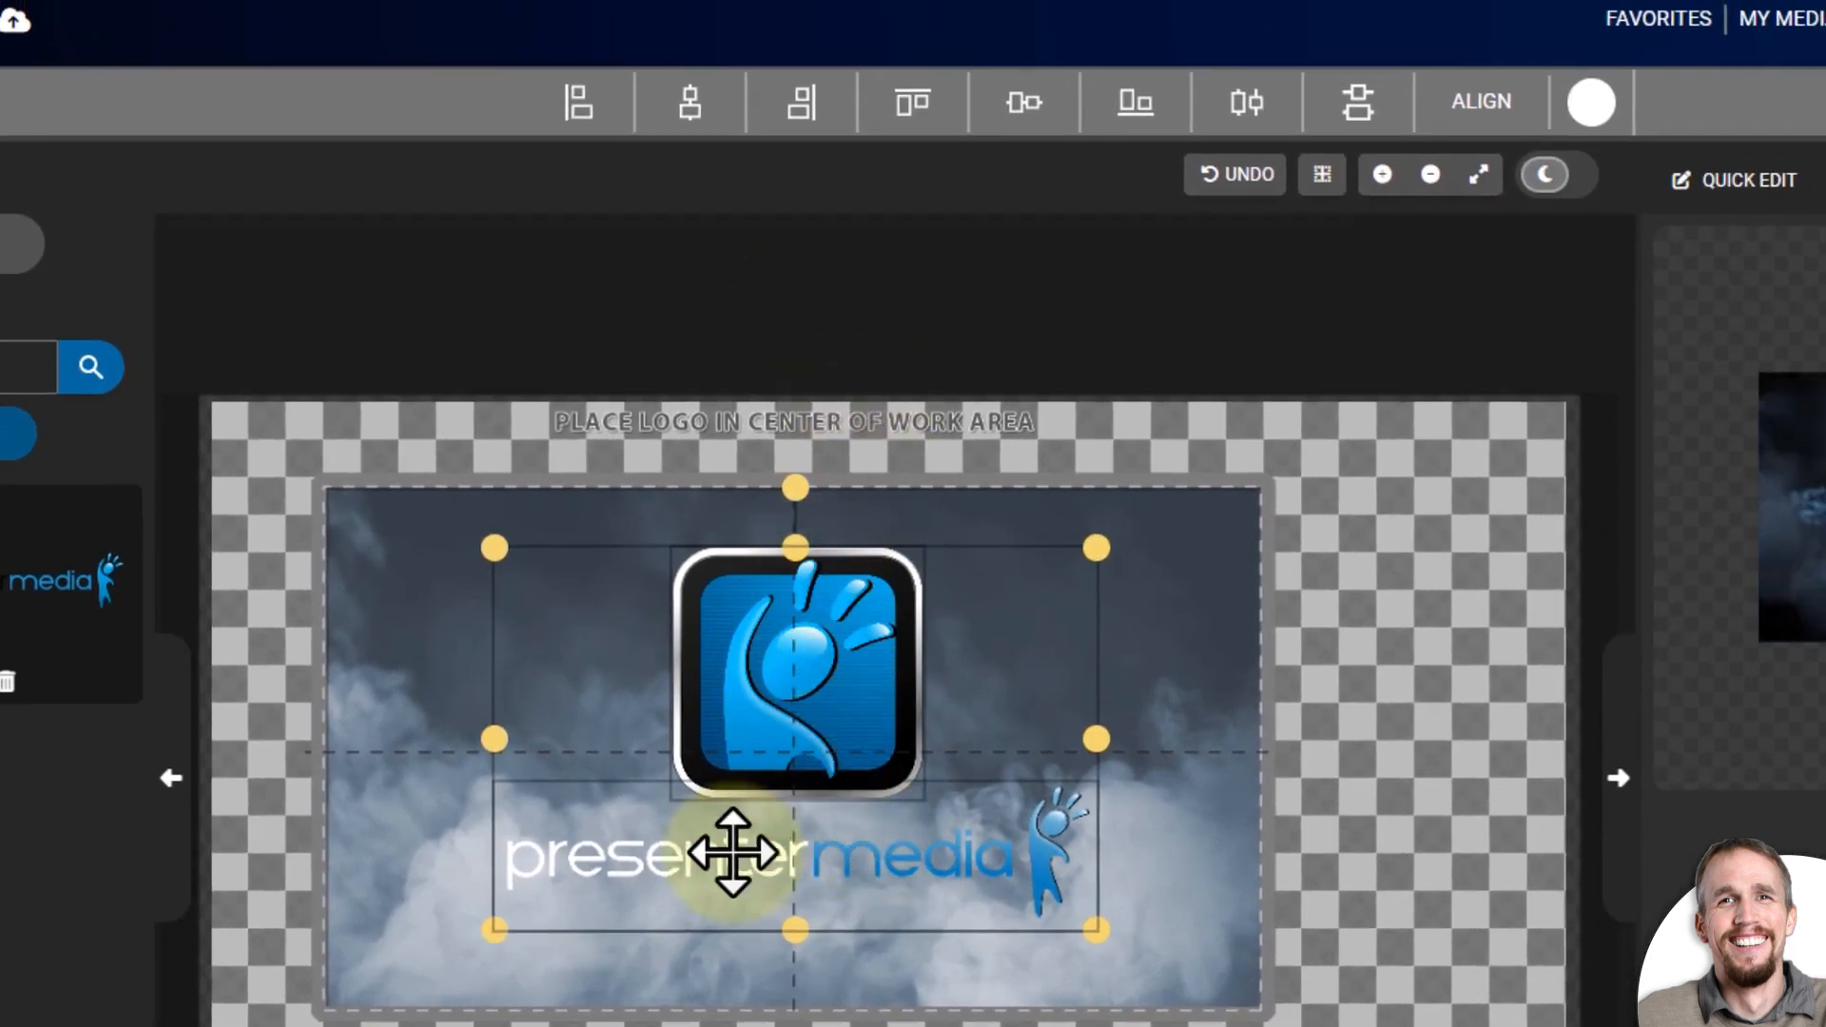
left_click(1360, 803)
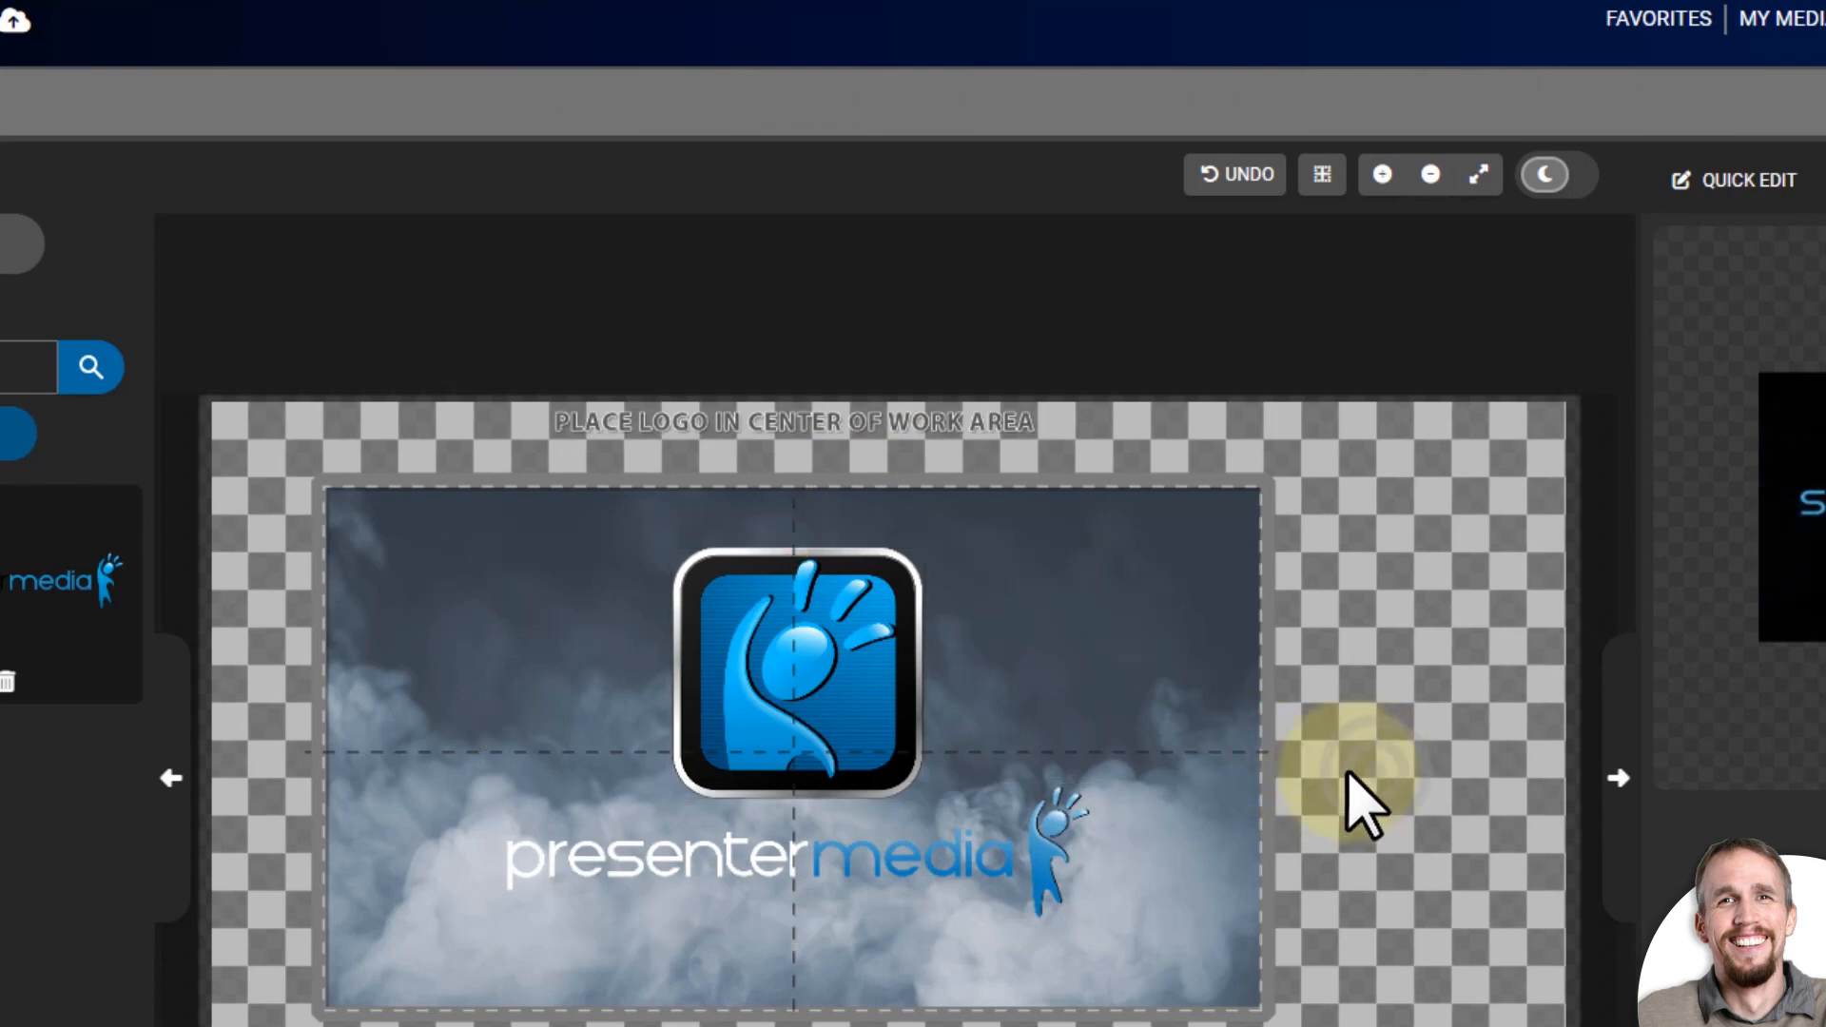
left_click(761, 652)
left_click(762, 860, "shift")
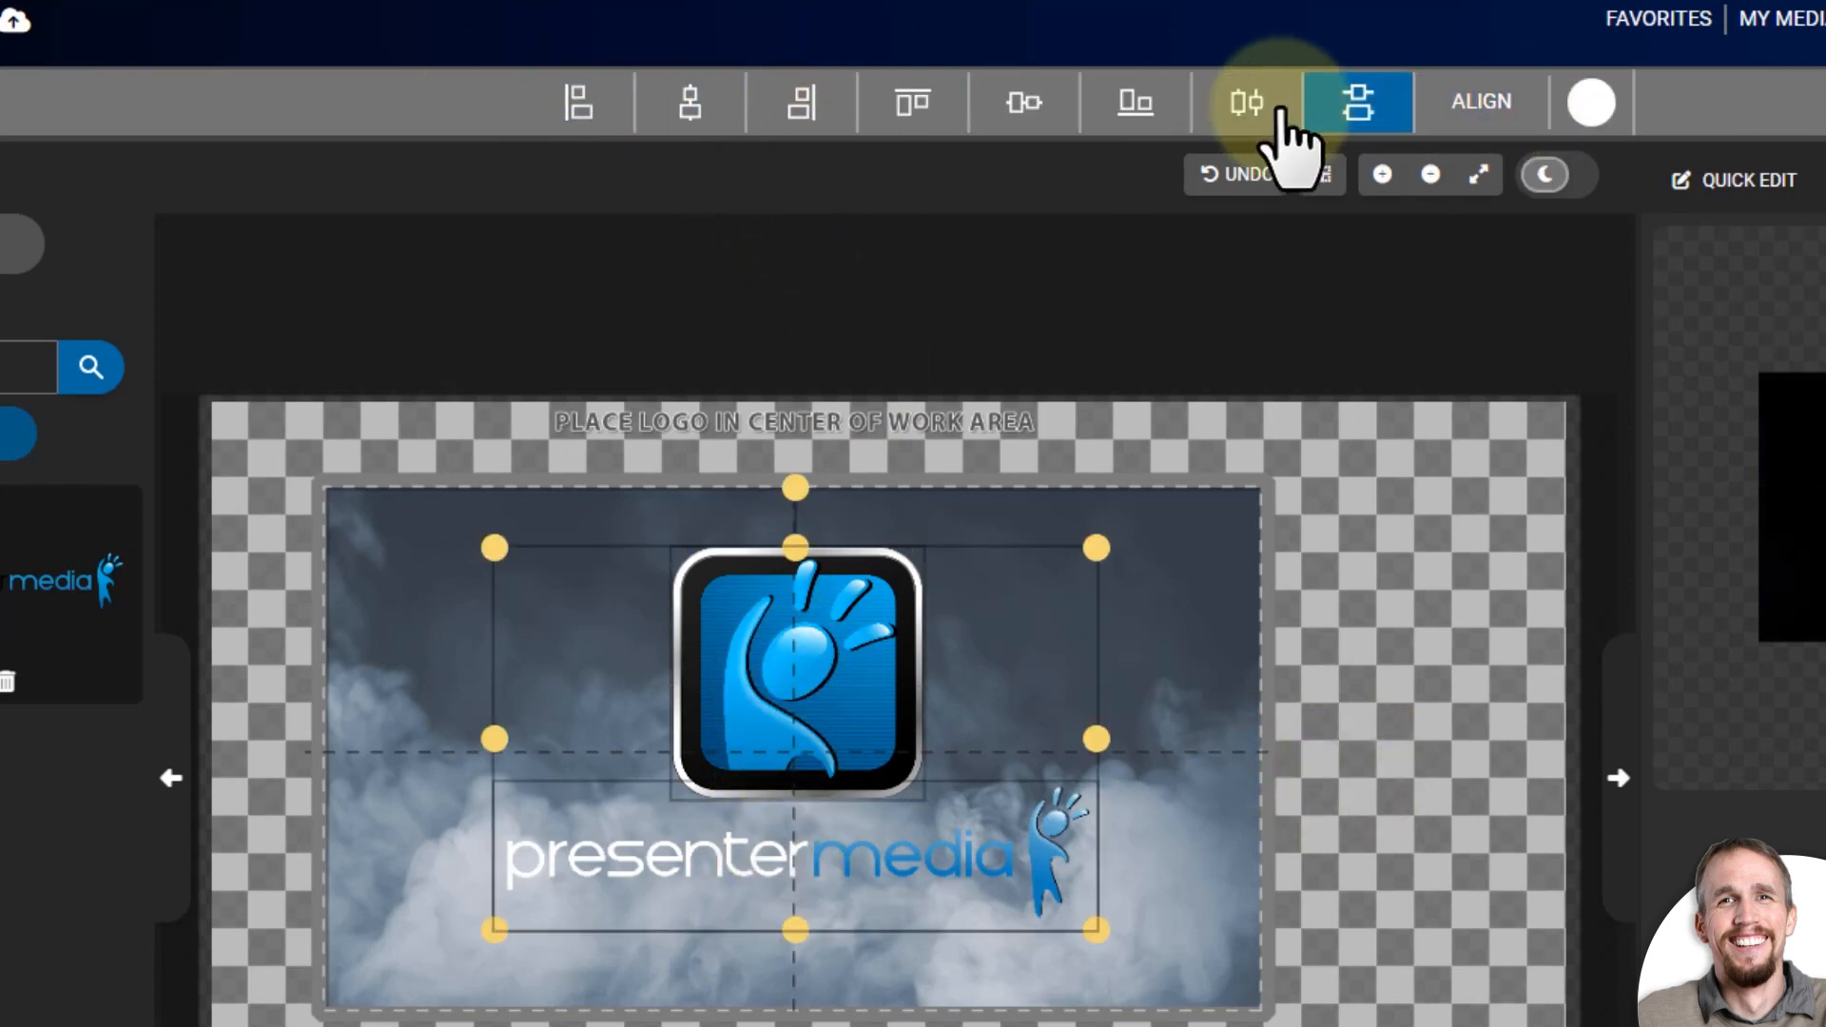
left_click(693, 106)
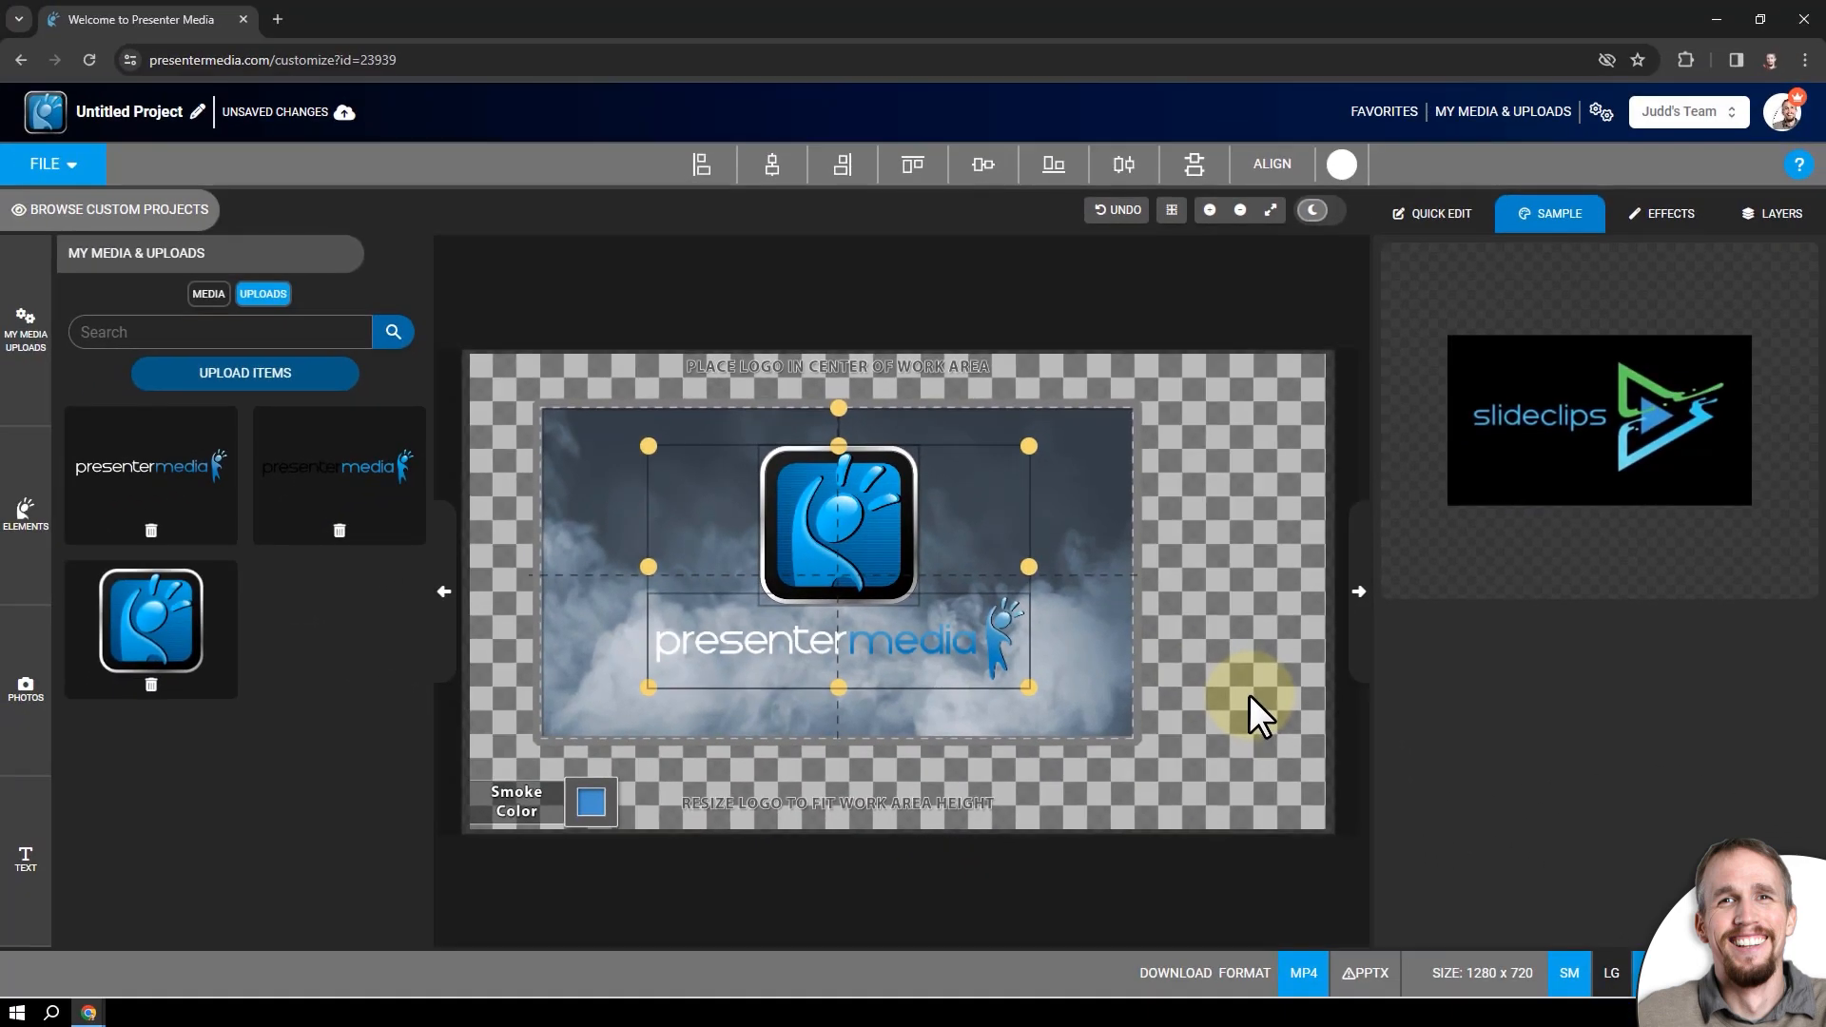
left_click(1248, 695)
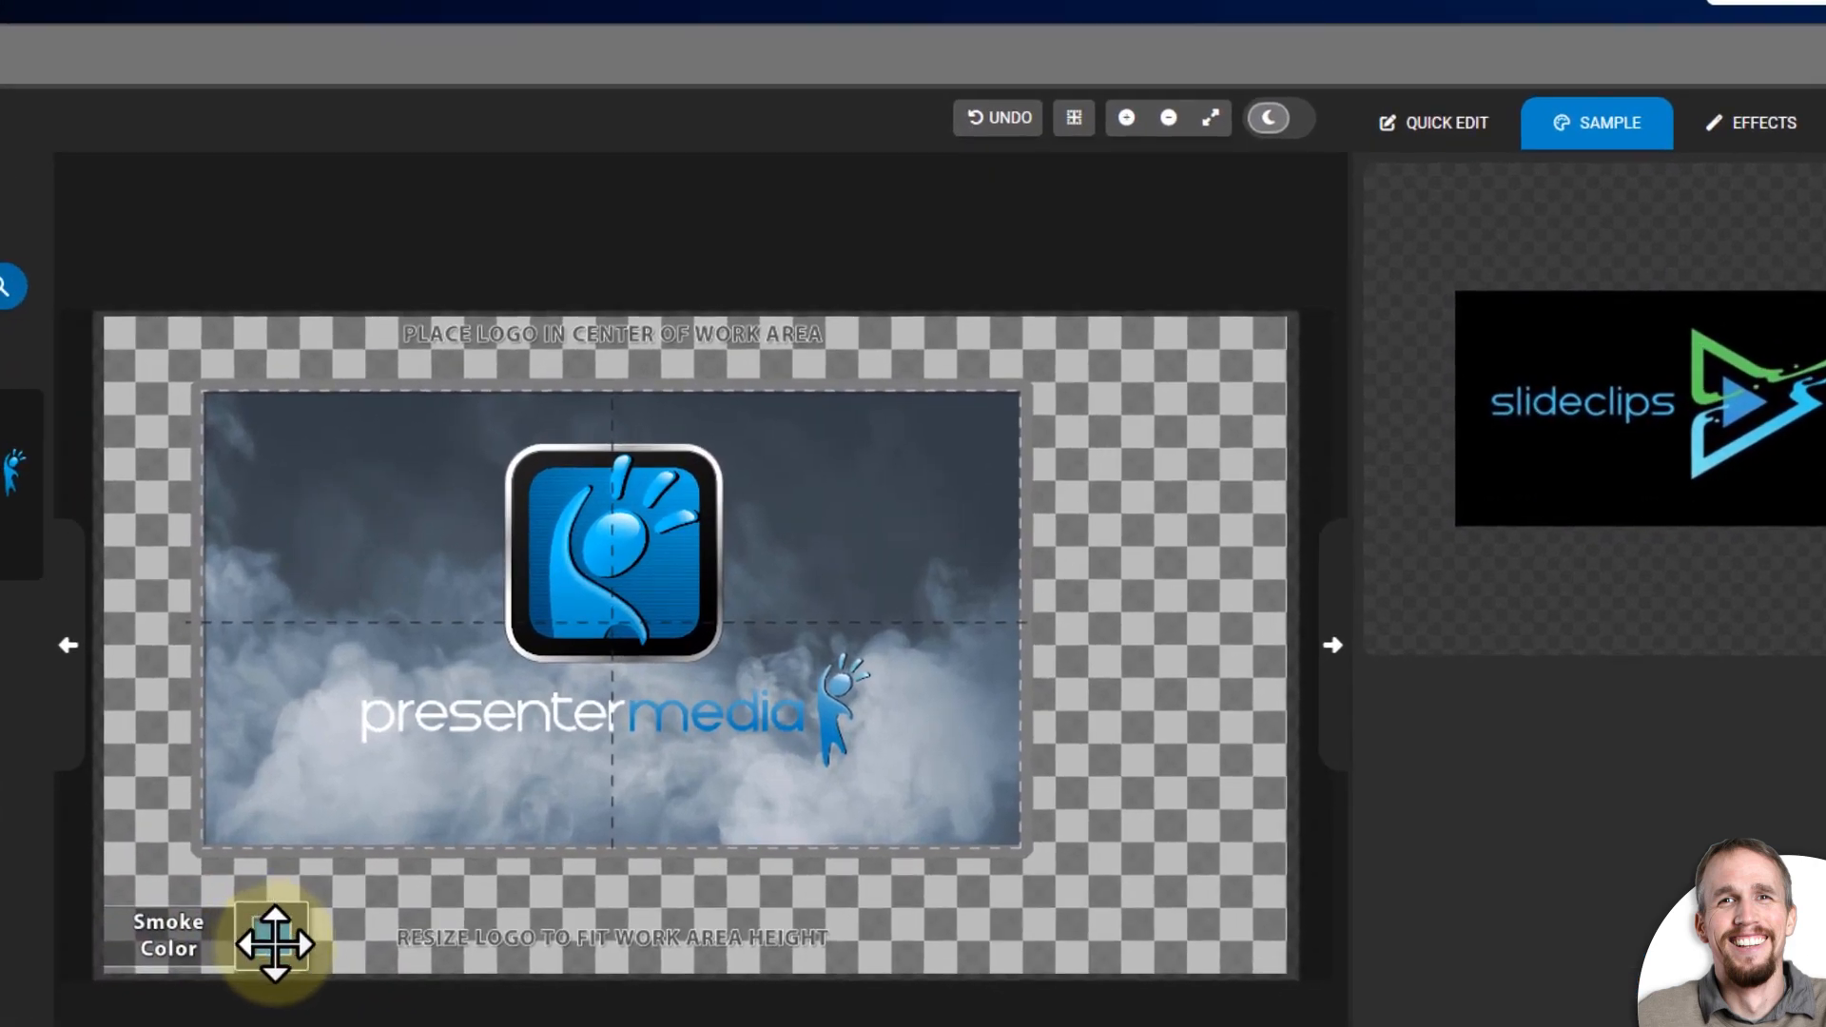
Set the Smoke Color to a dark blue sampled from the square logo.
left_click(275, 944)
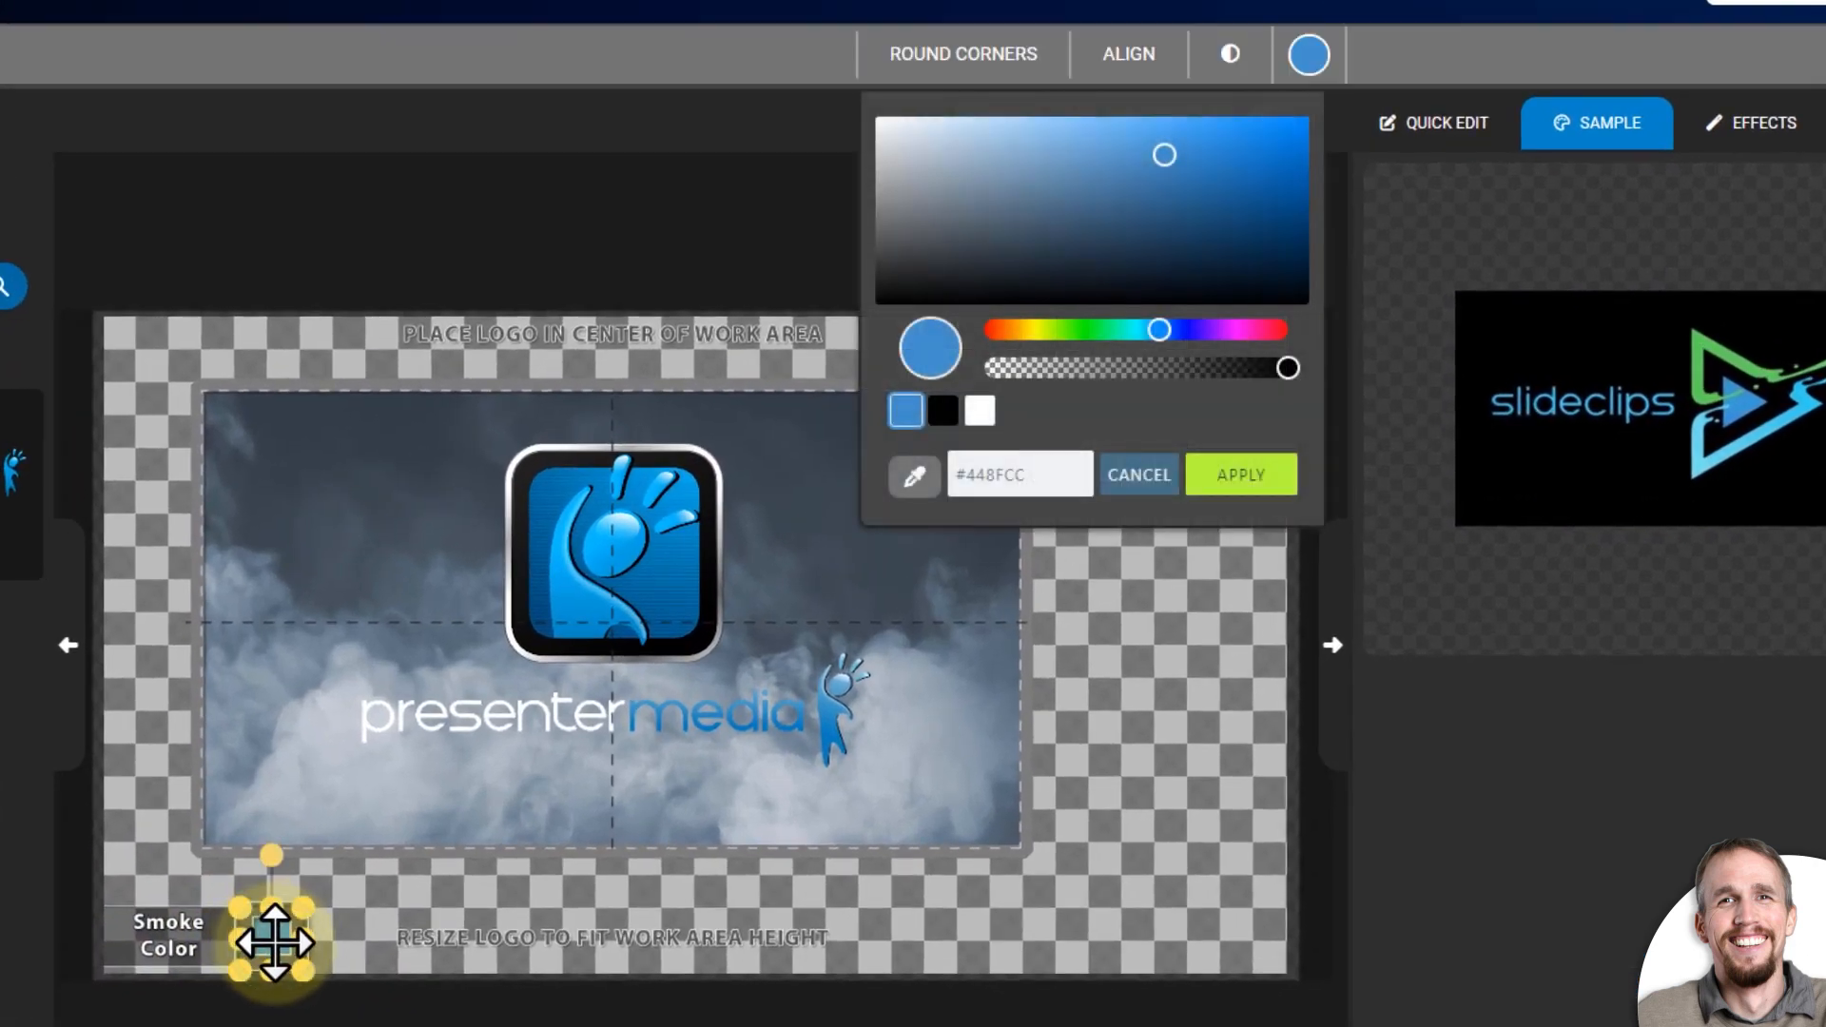
left_click(916, 480)
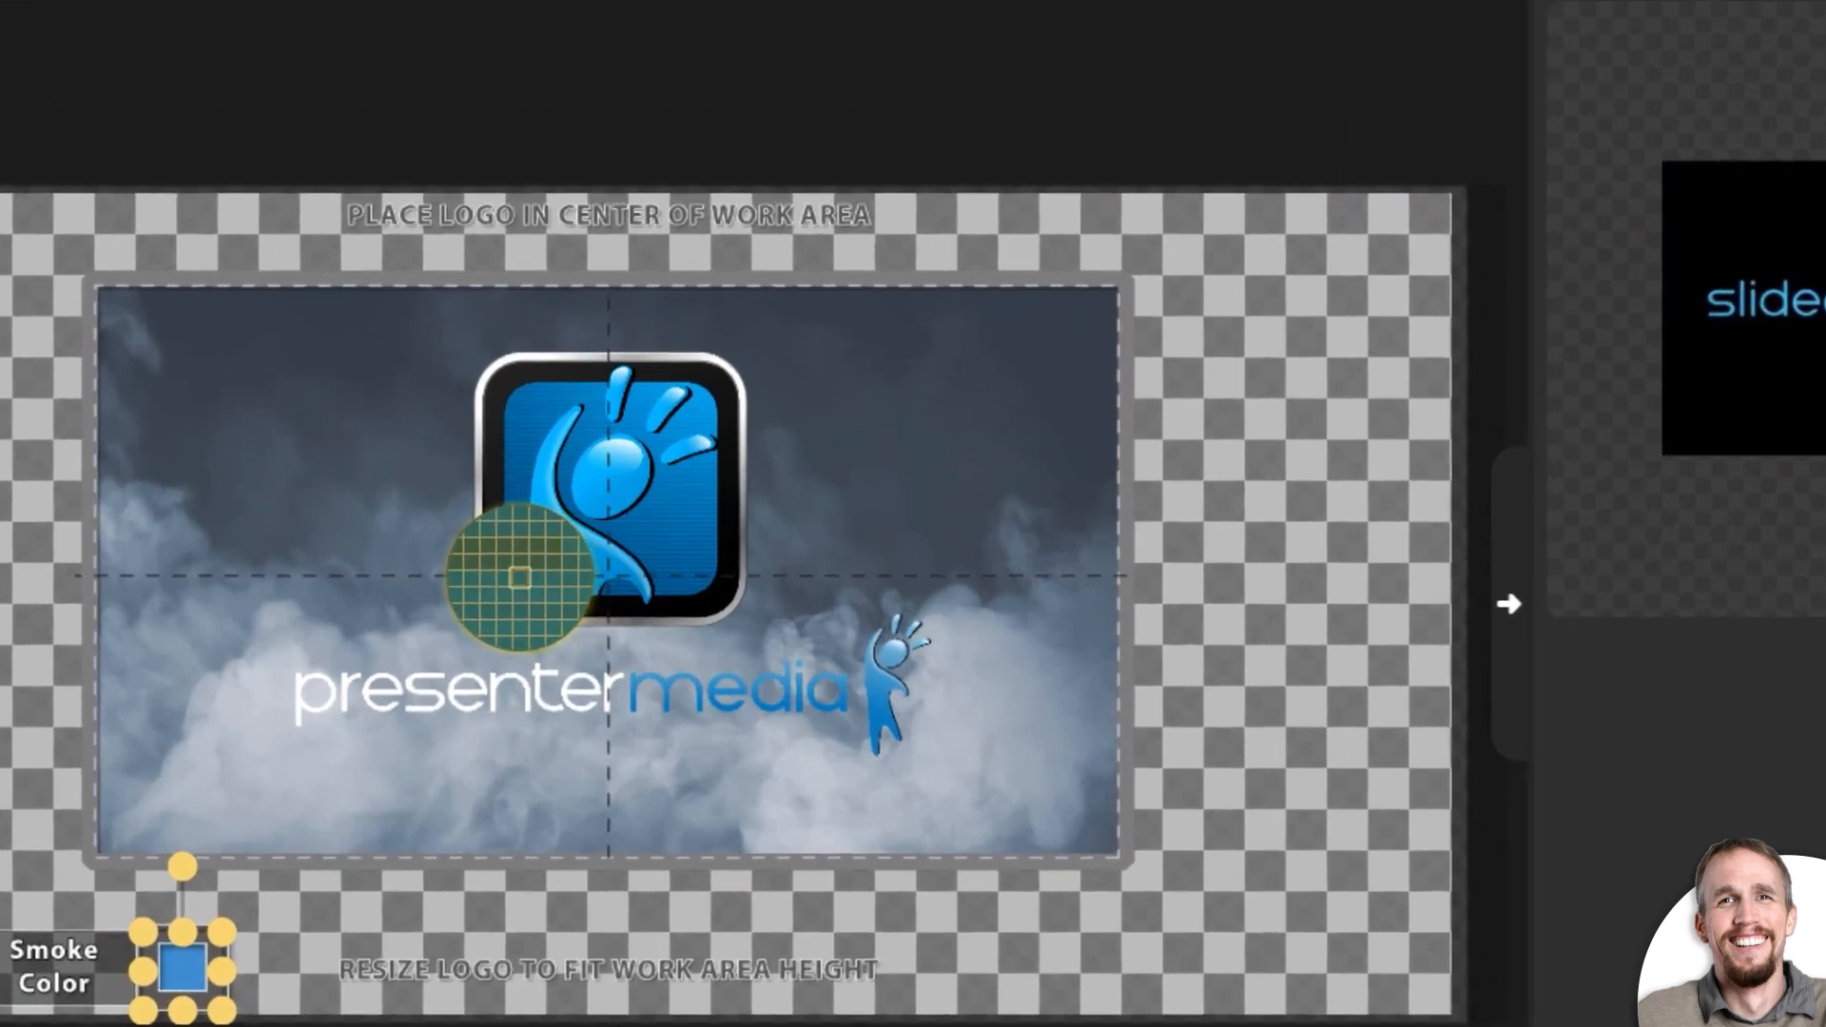
left_click(518, 575)
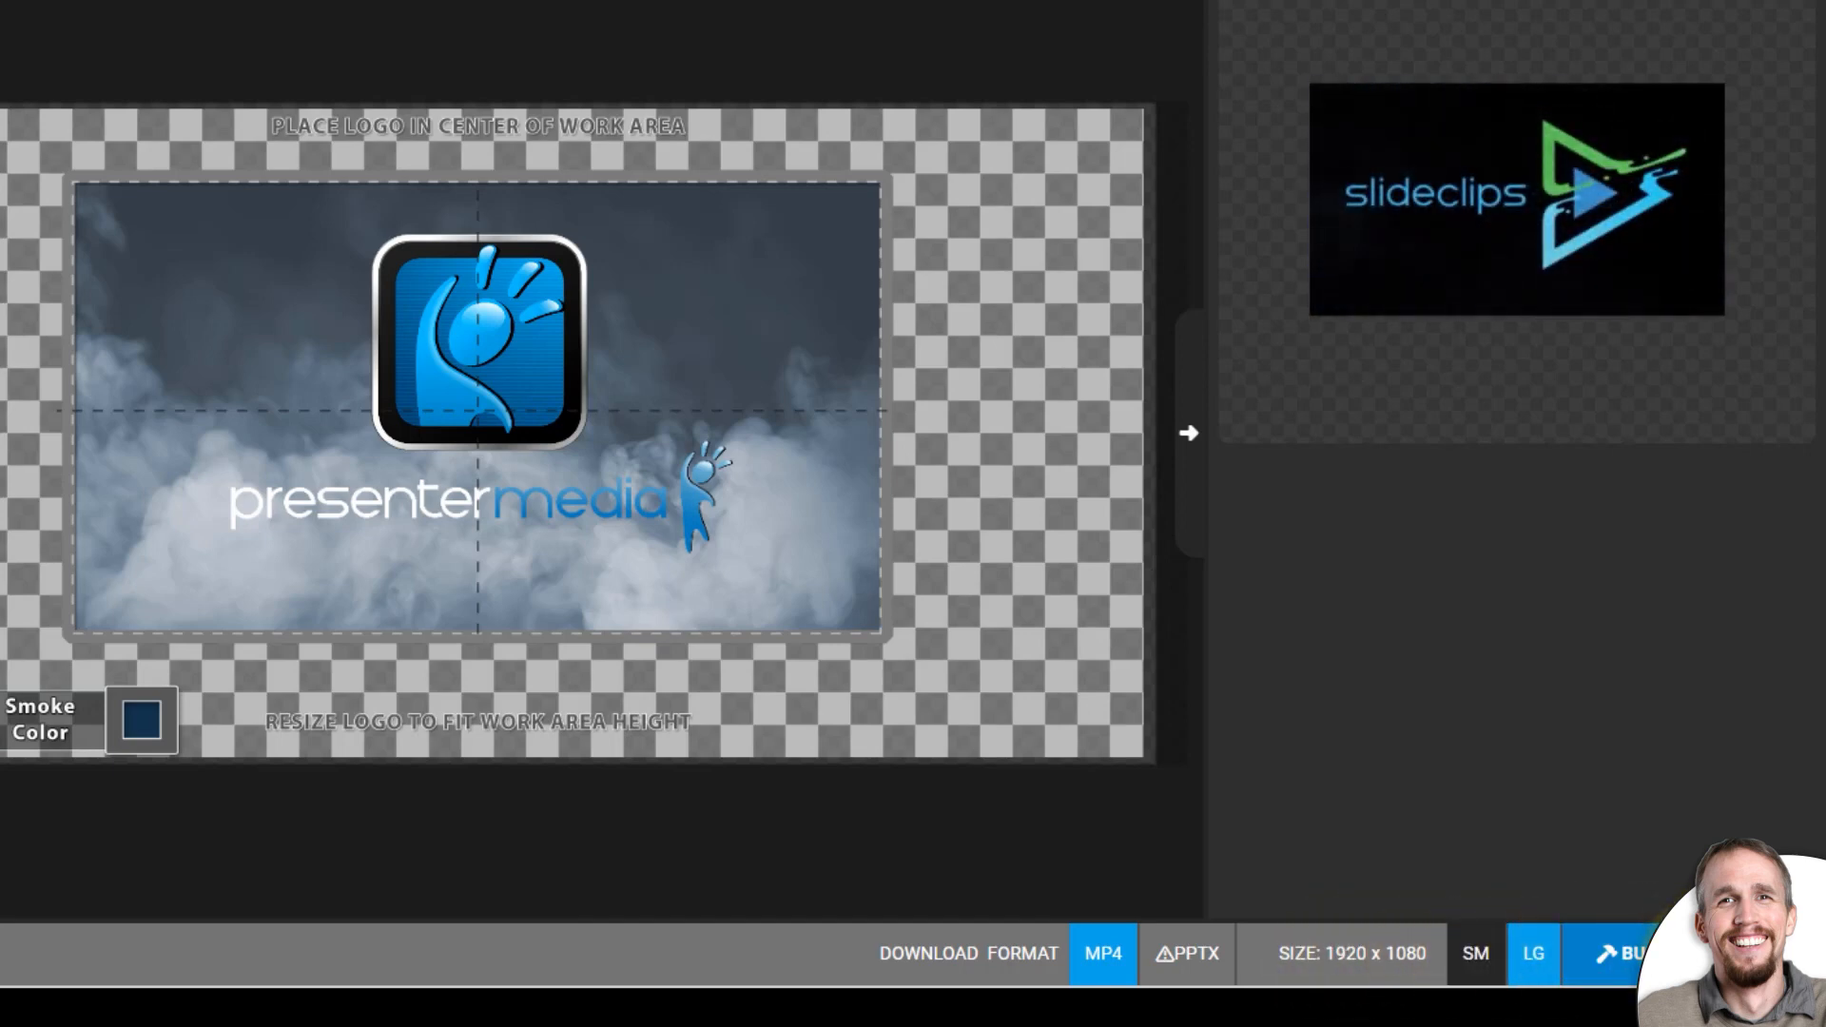
Build the logo reveal as an MP4 at 1920 x 1080 and dismiss the saved-item notice.
left_click(1666, 954)
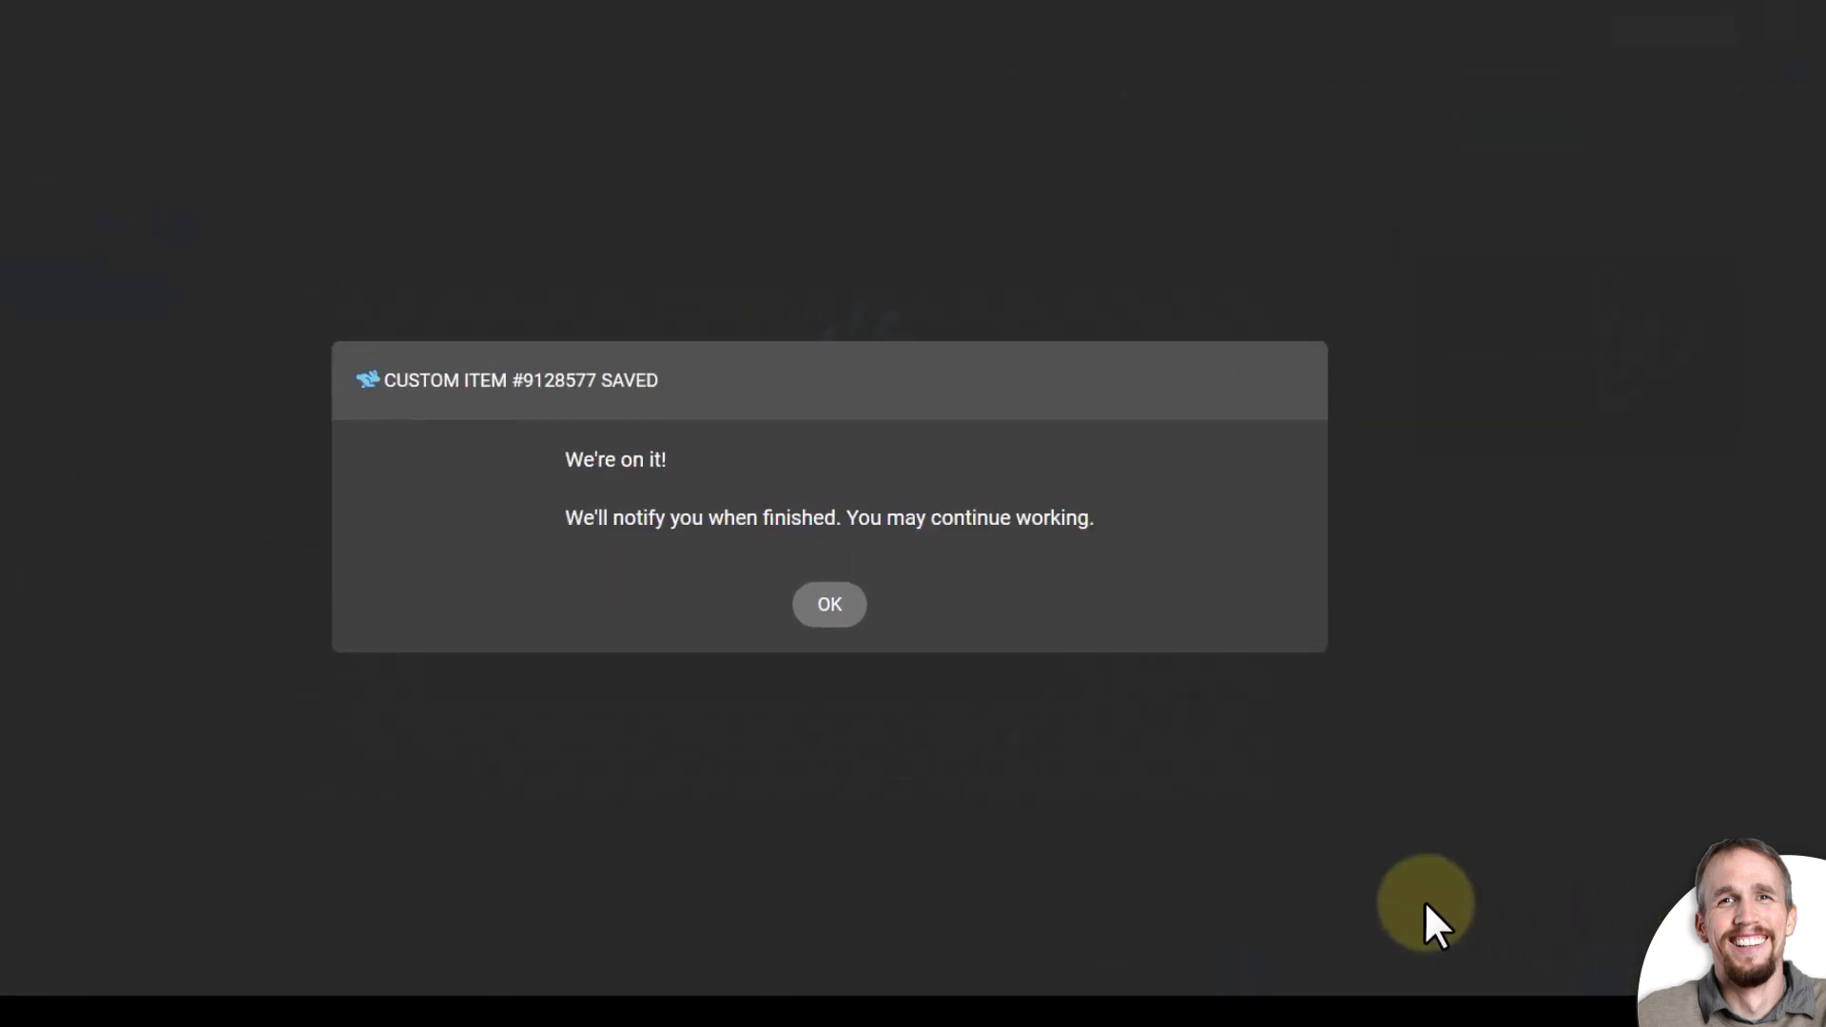
left_click(830, 605)
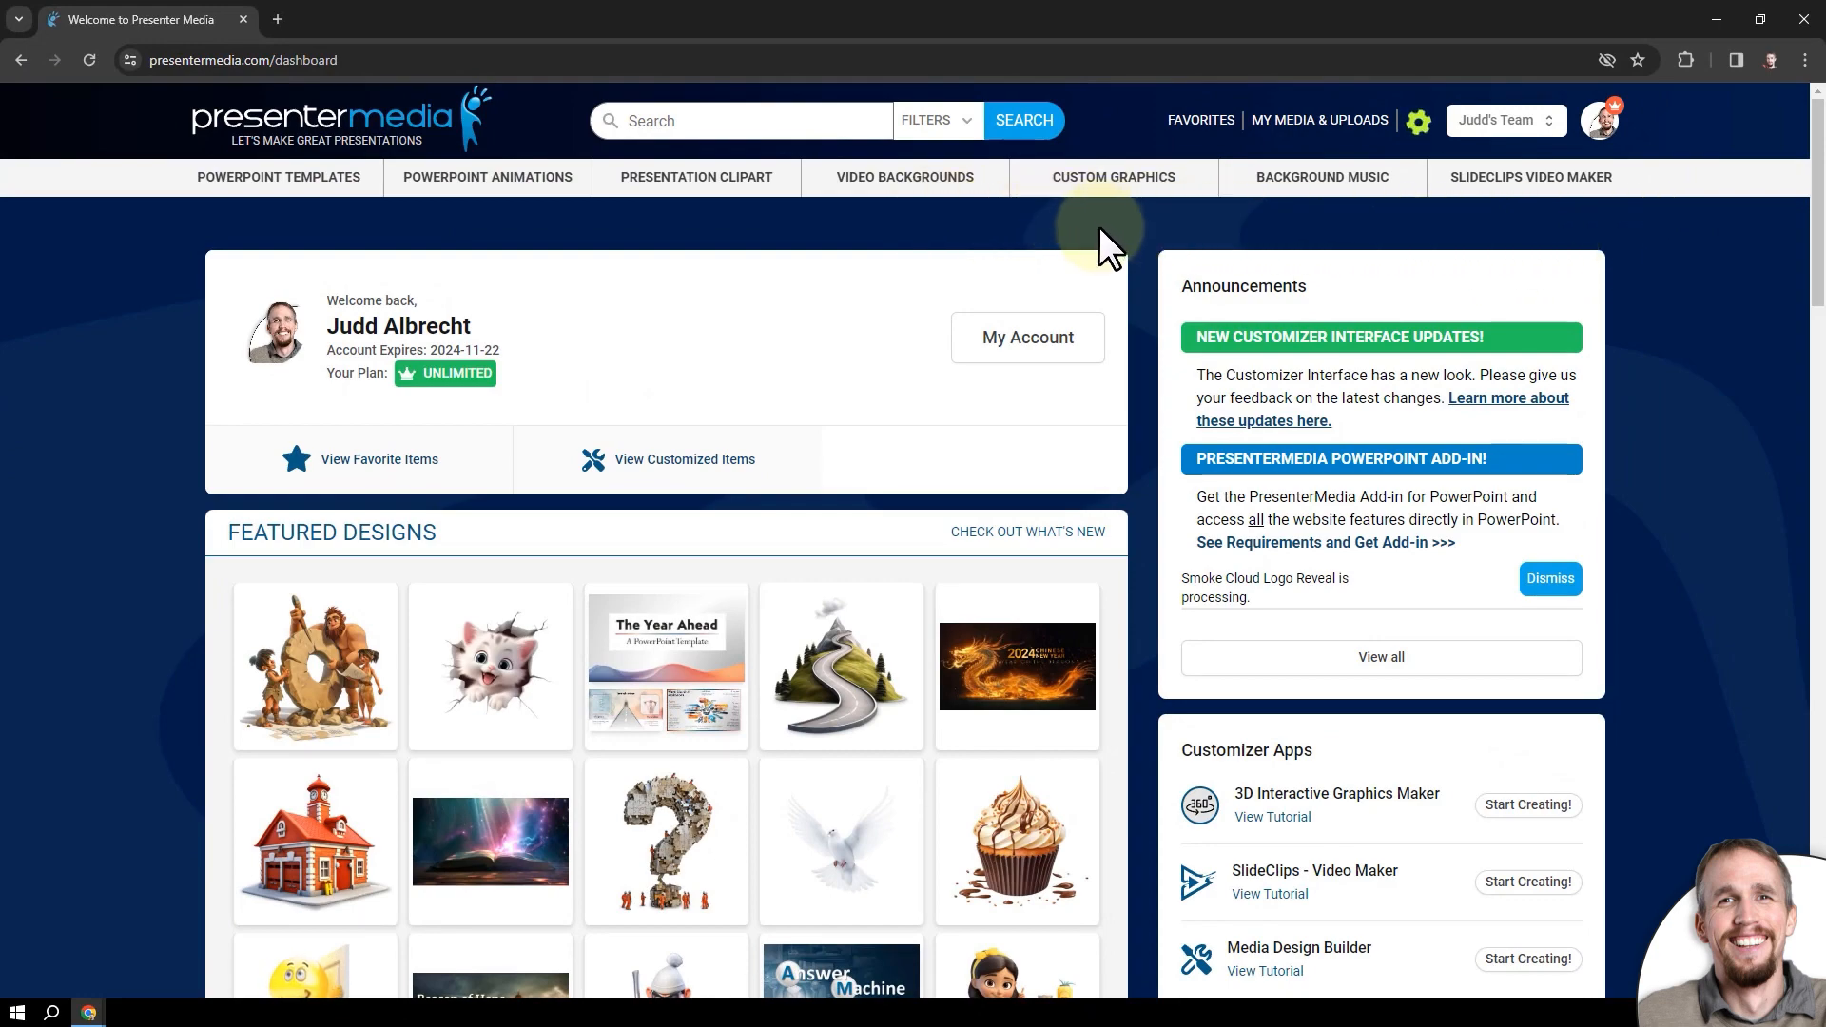
Open the Strategy Meeting template from the editable video templates and start customizing it as a new project.
mouse_move(1099, 179)
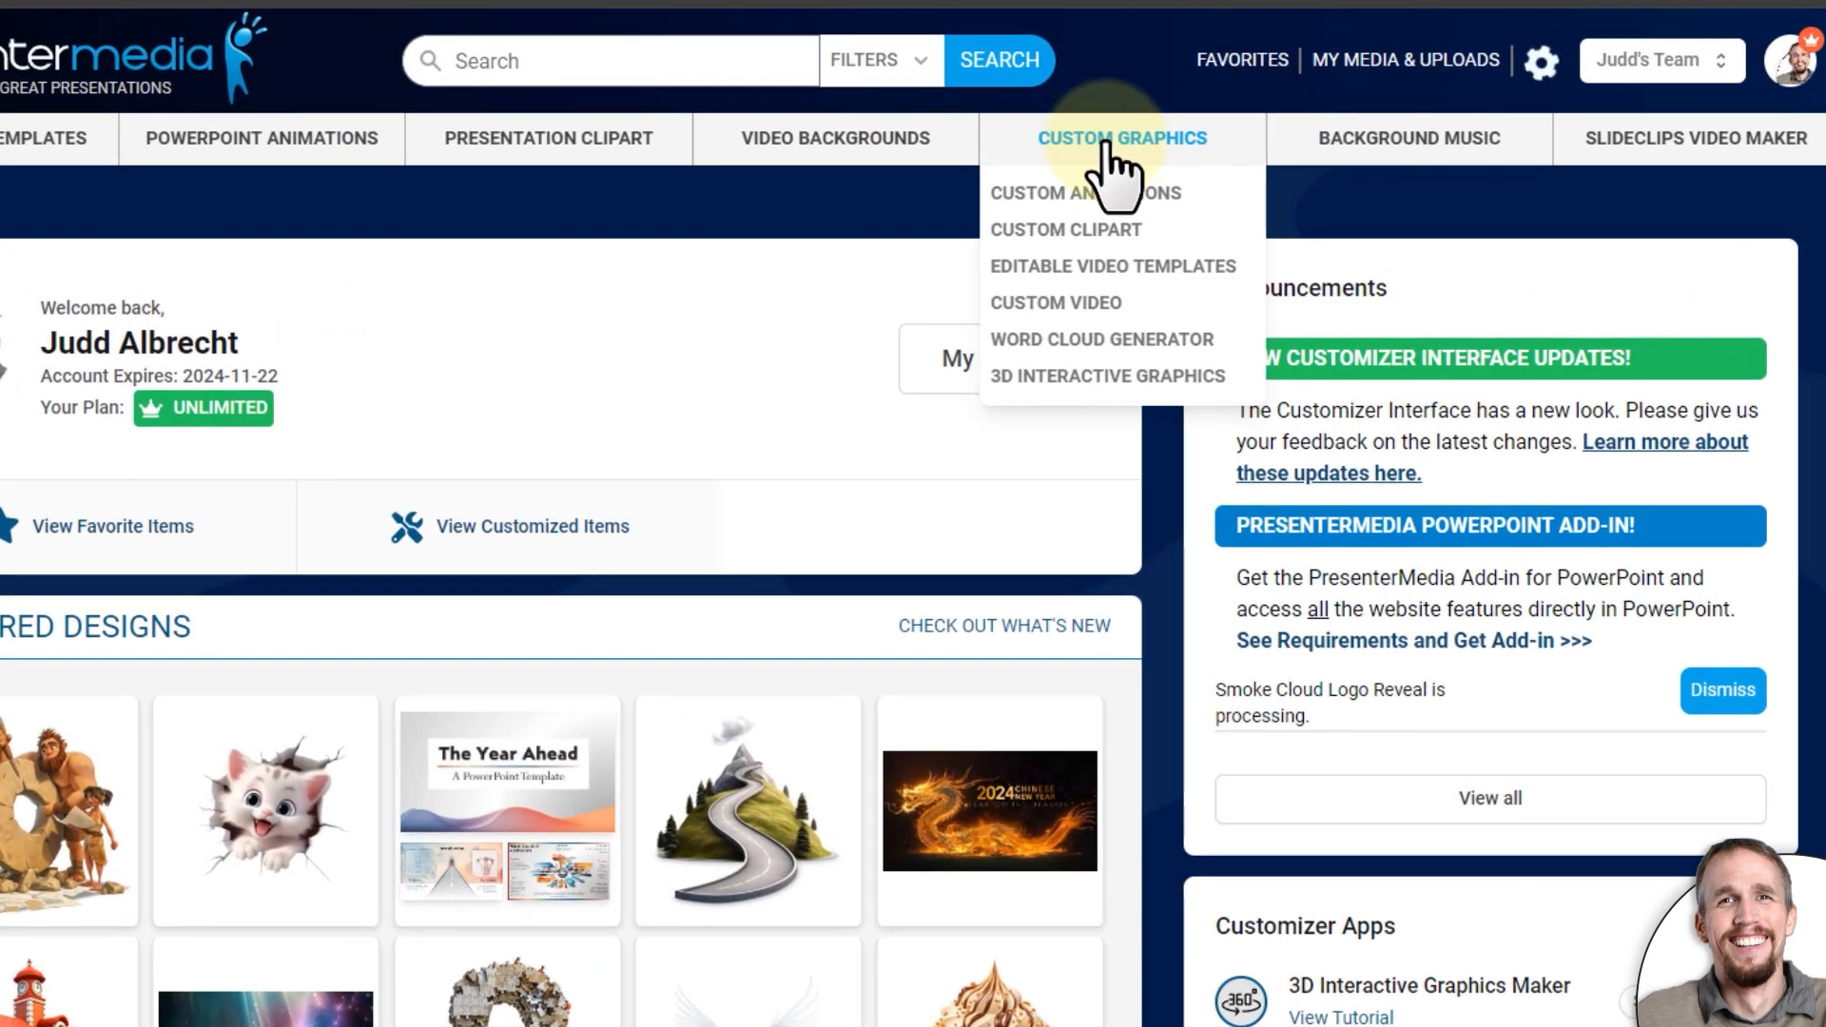
left_click(1122, 302)
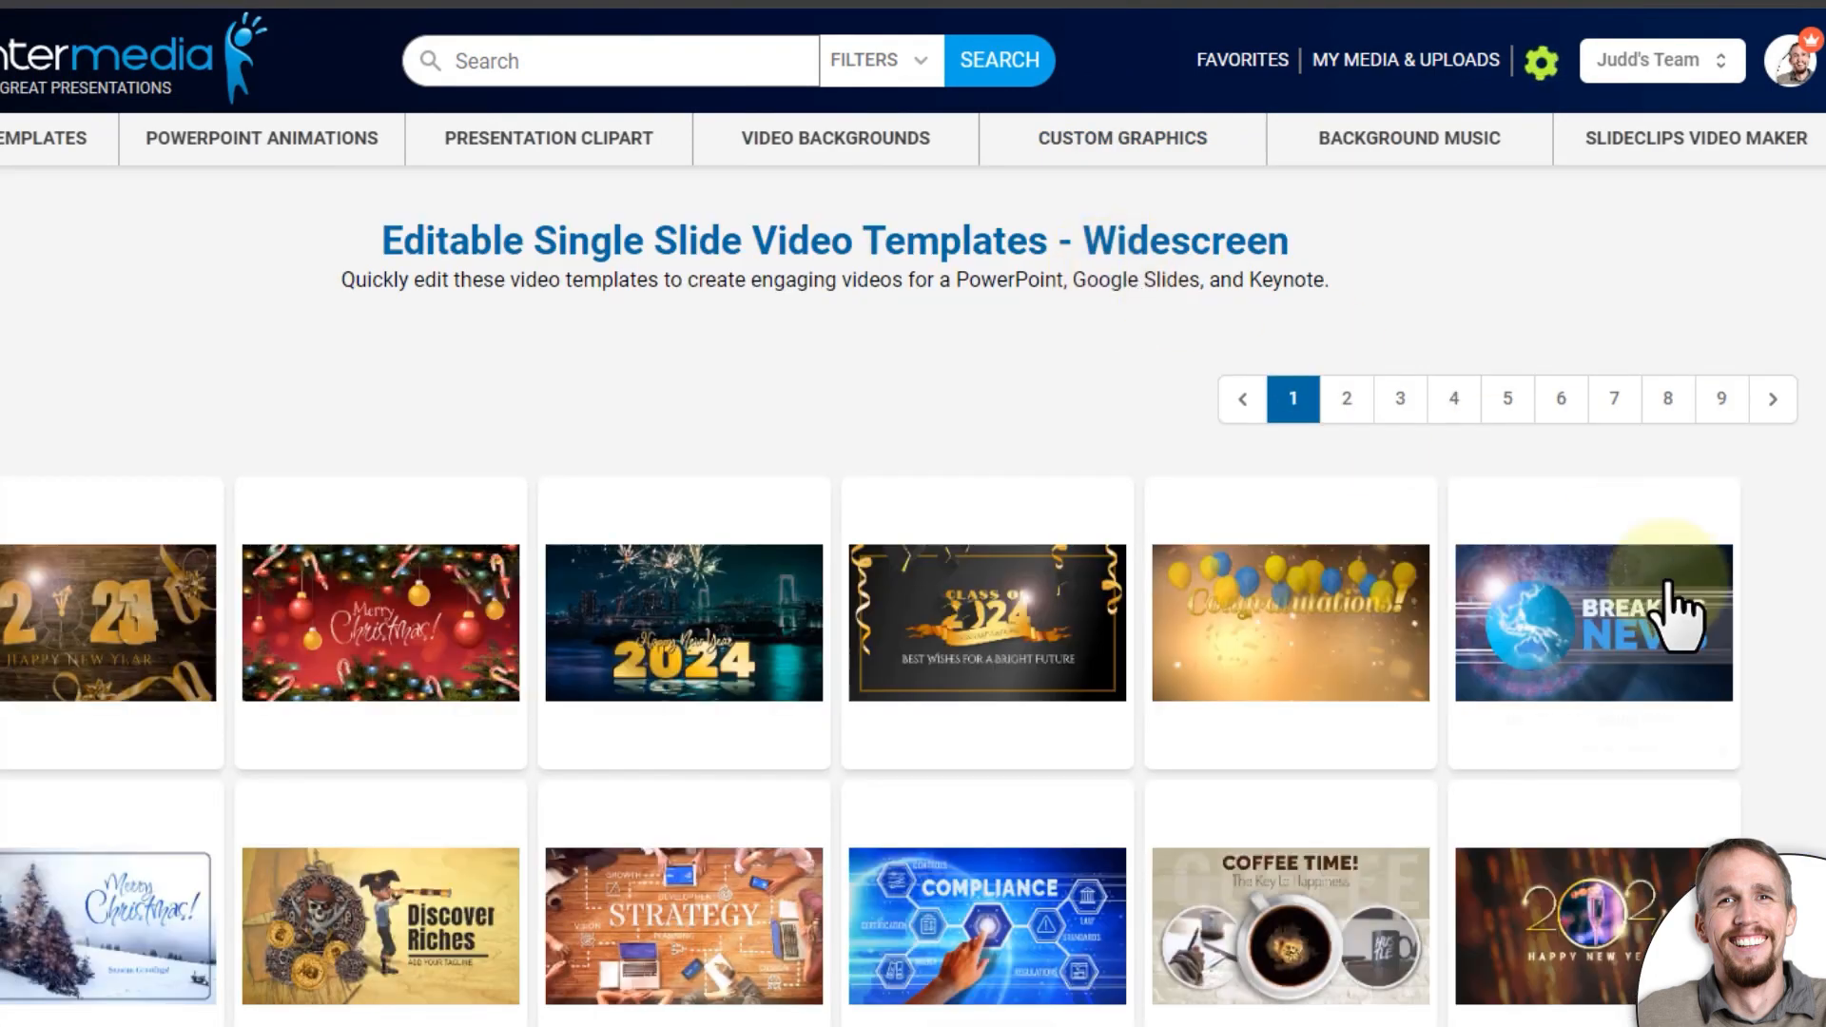
scroll(1669, 600, "down", 4)
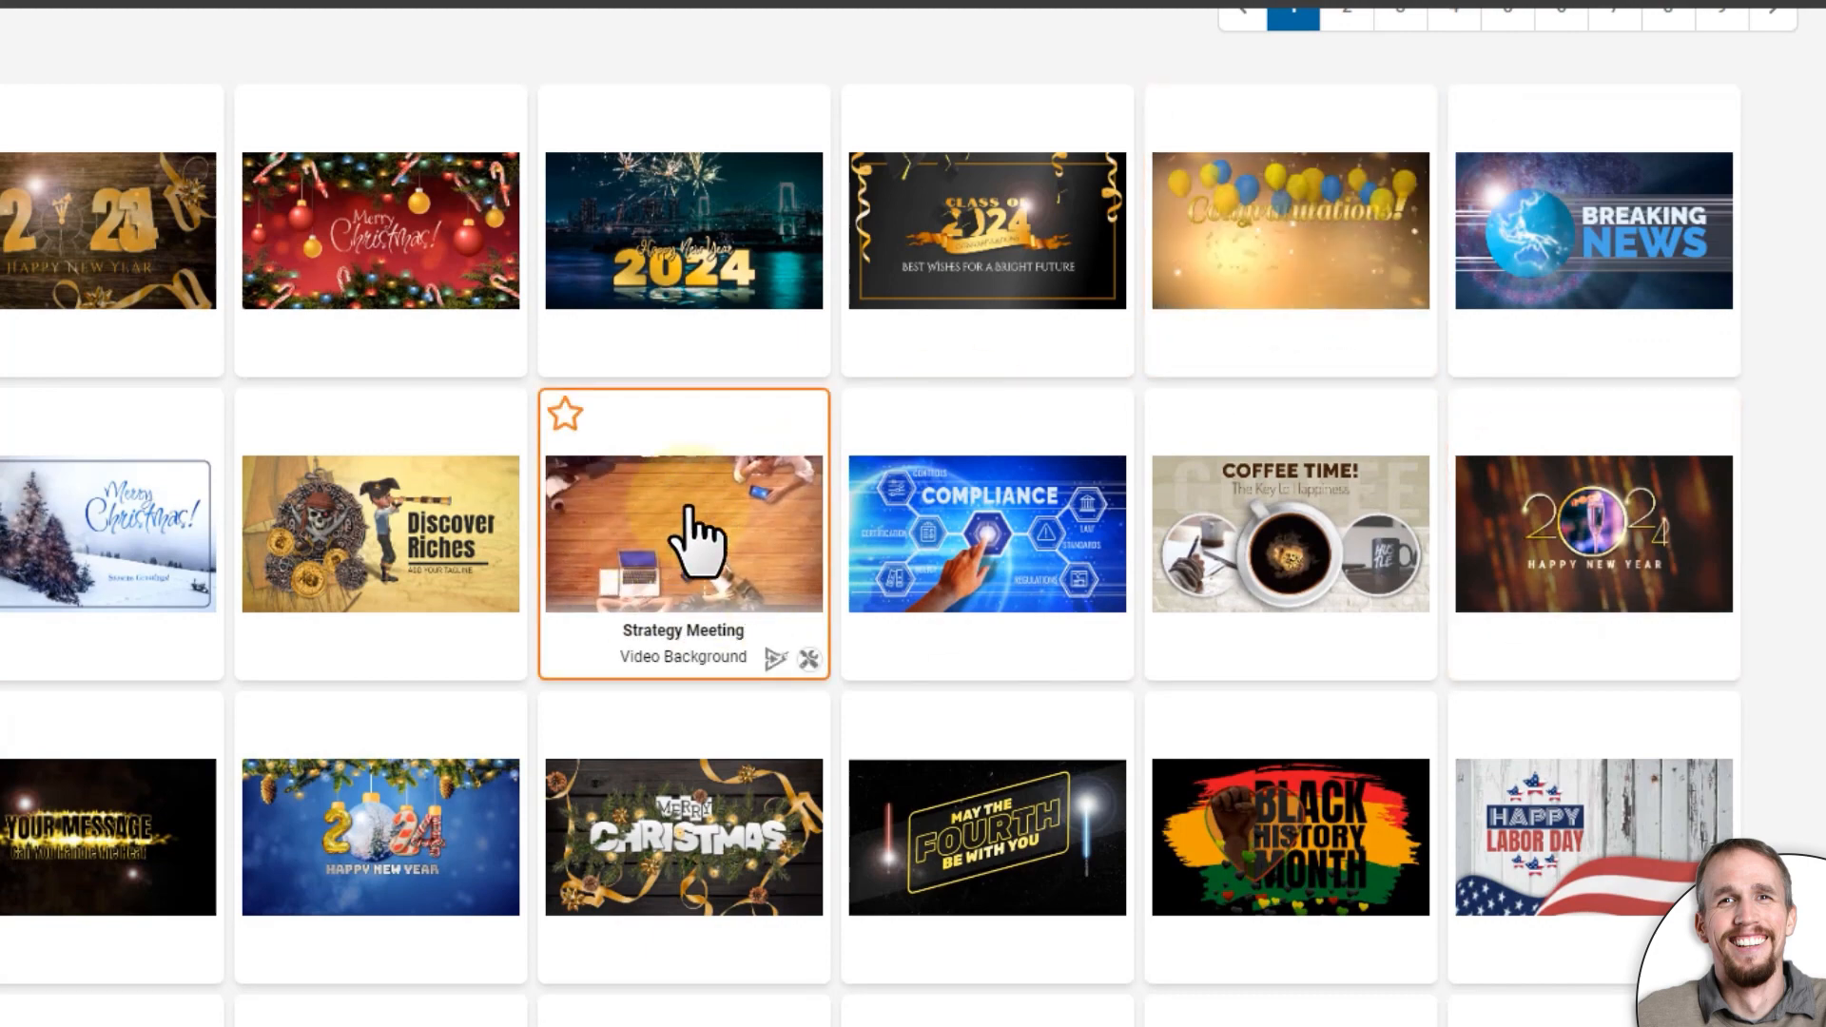
left_click(647, 509)
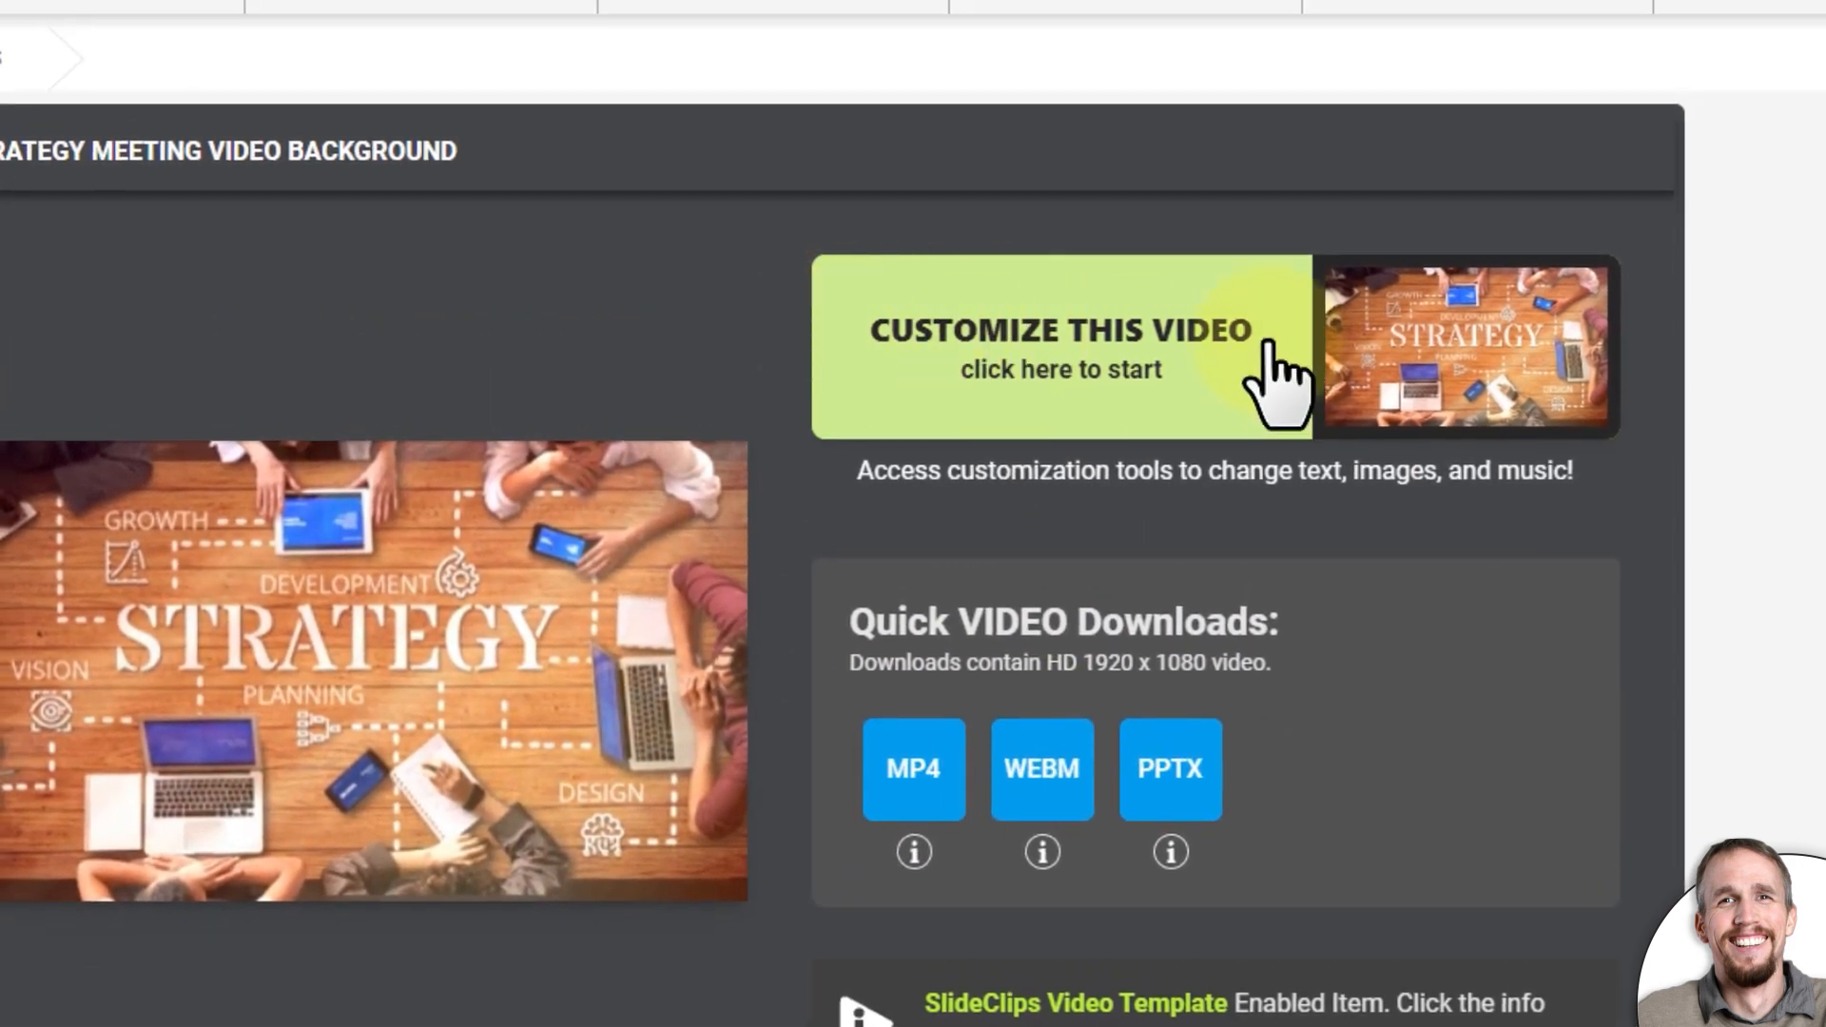
left_click(1130, 341)
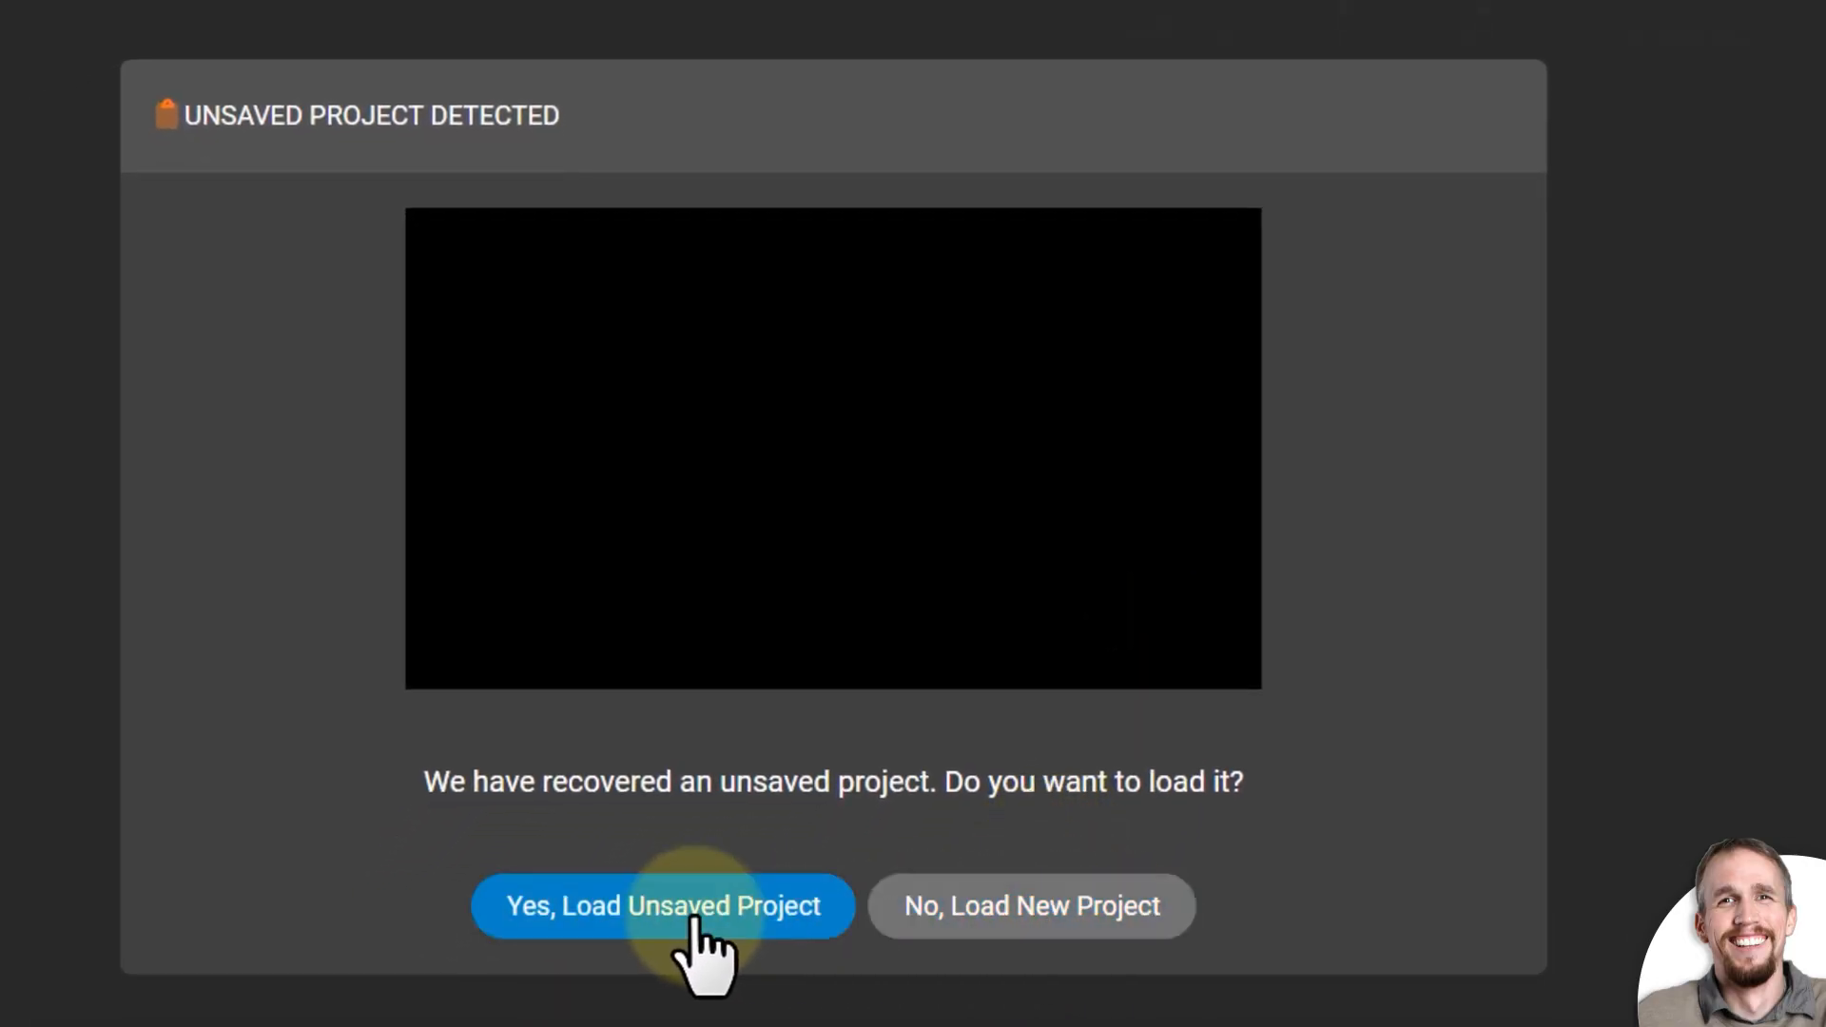
left_click(1023, 925)
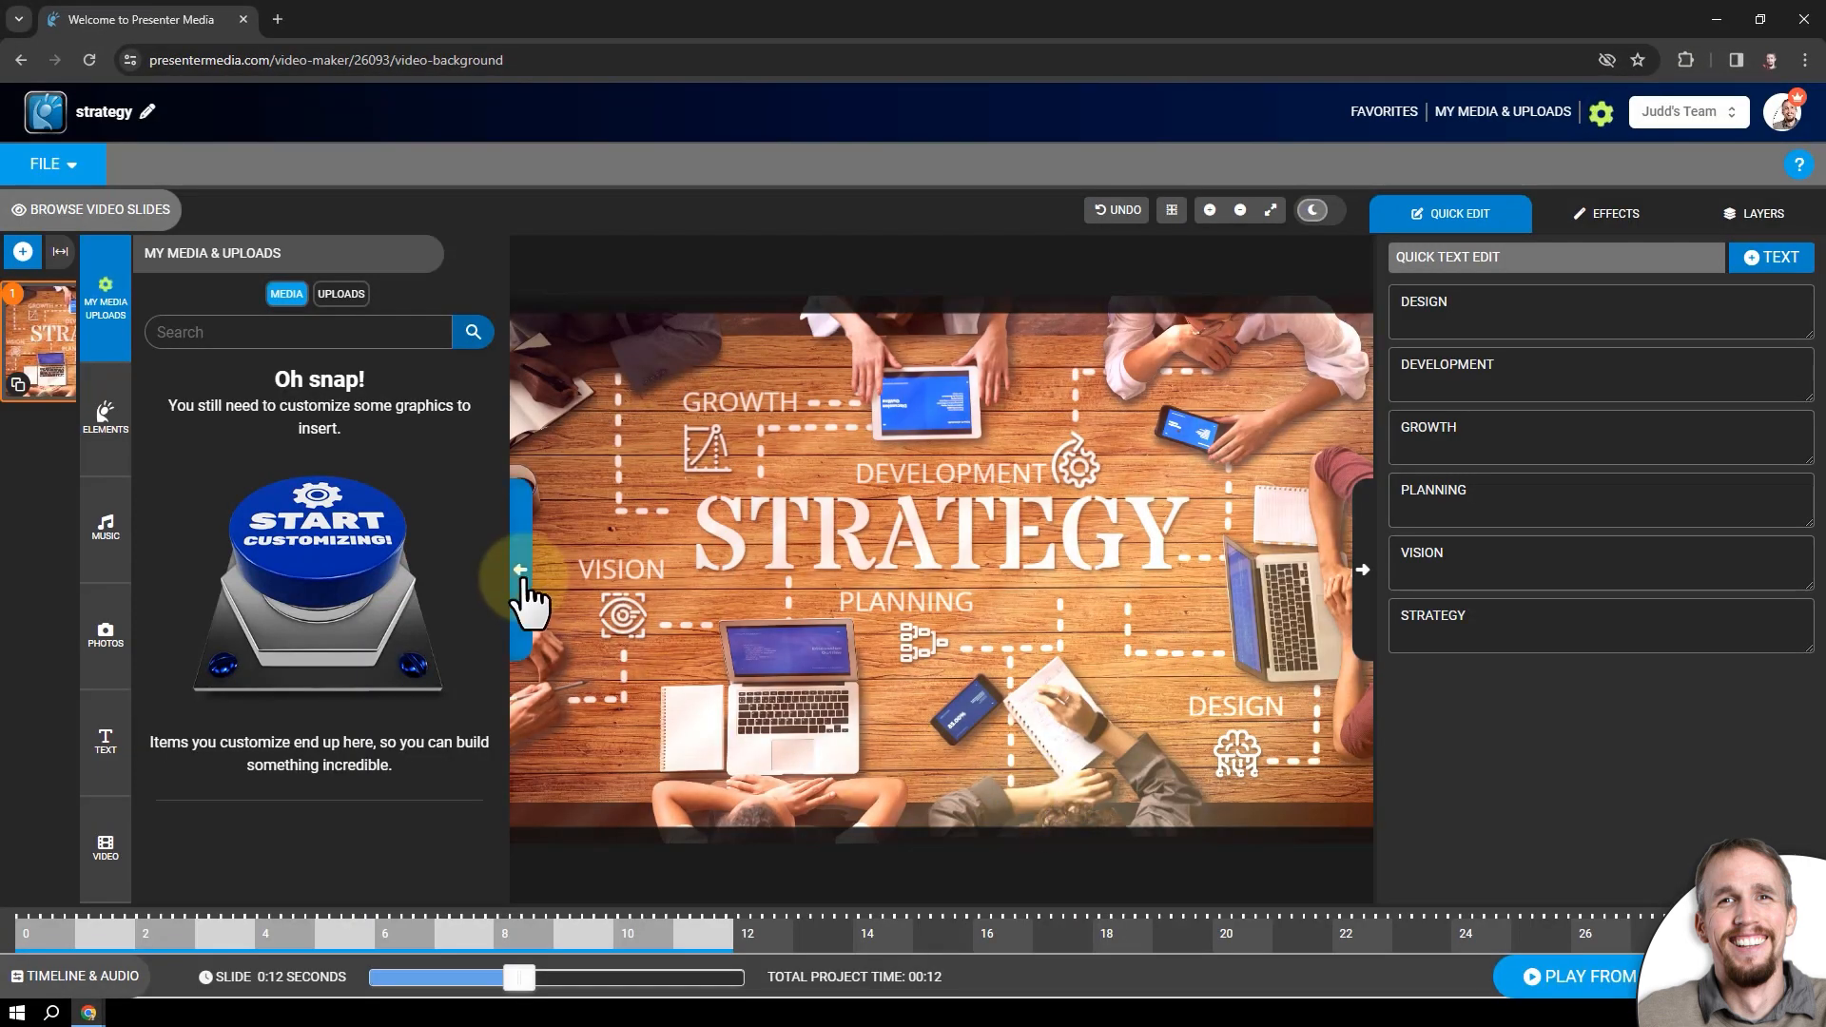
Insert the uploaded square logo and the white-text presentermedia logo onto the Strategy slide.
left_click(521, 571)
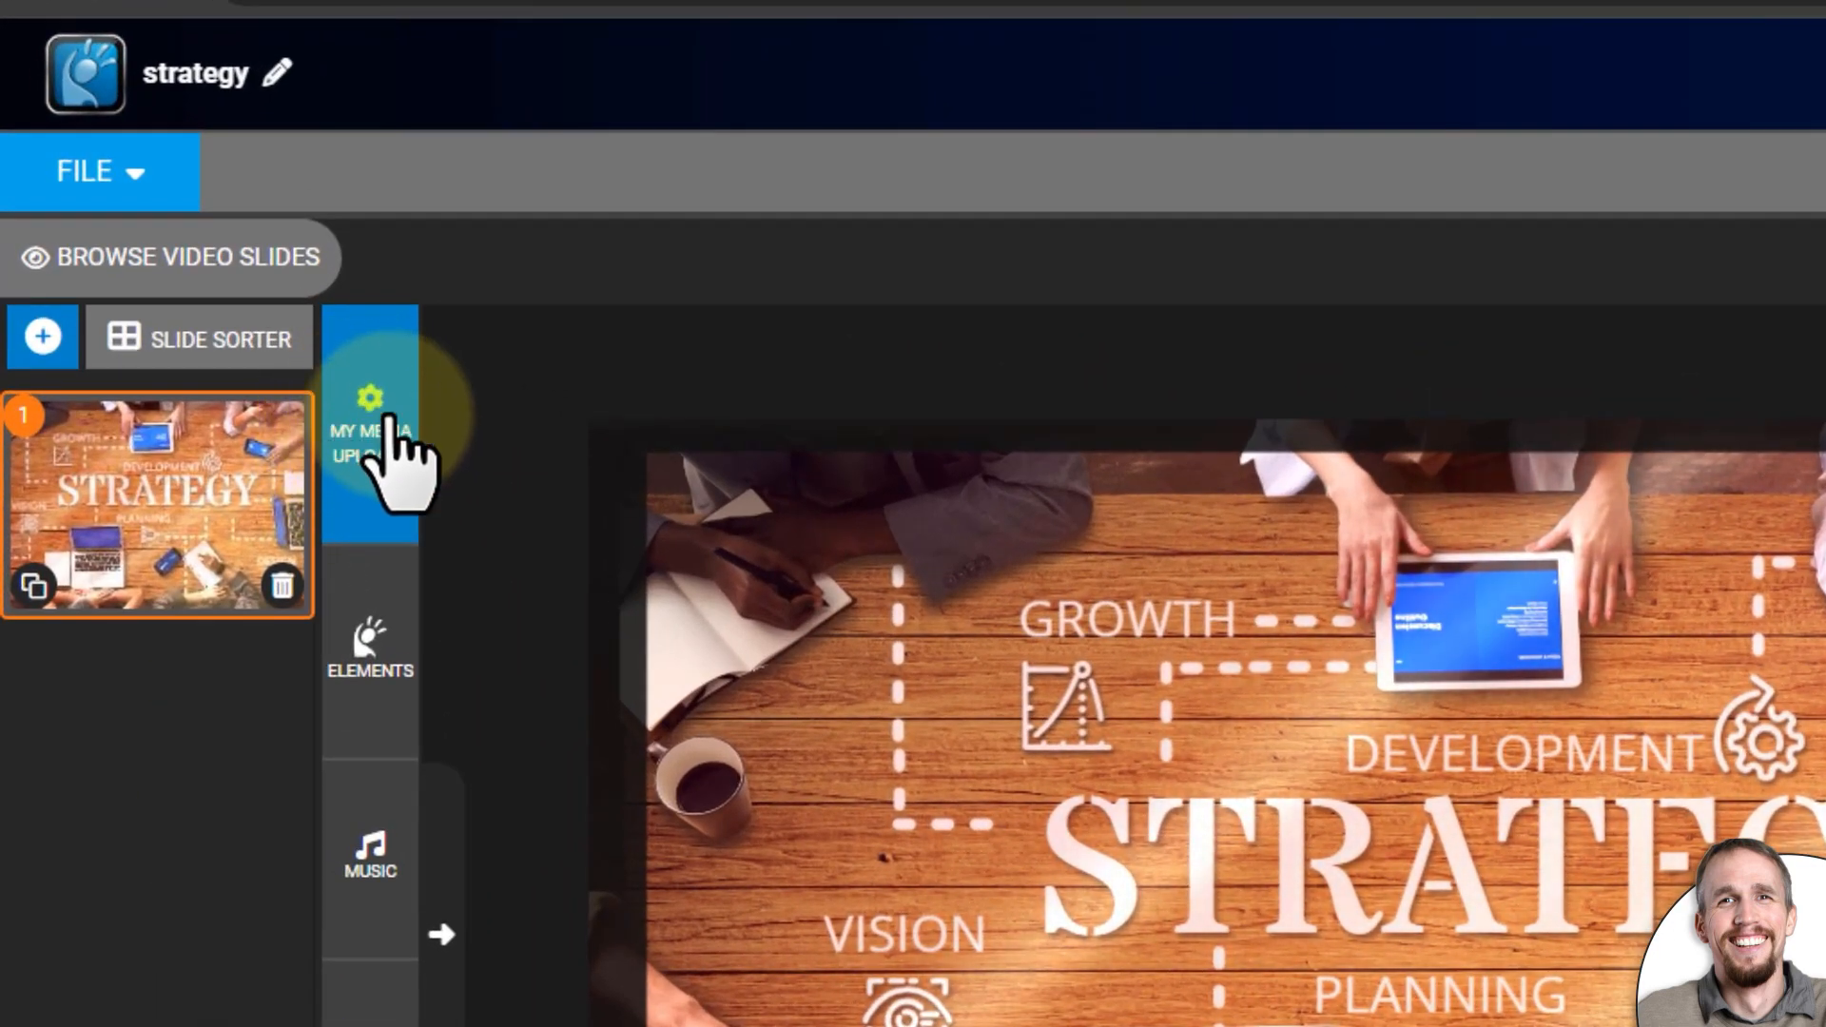
left_click(371, 459)
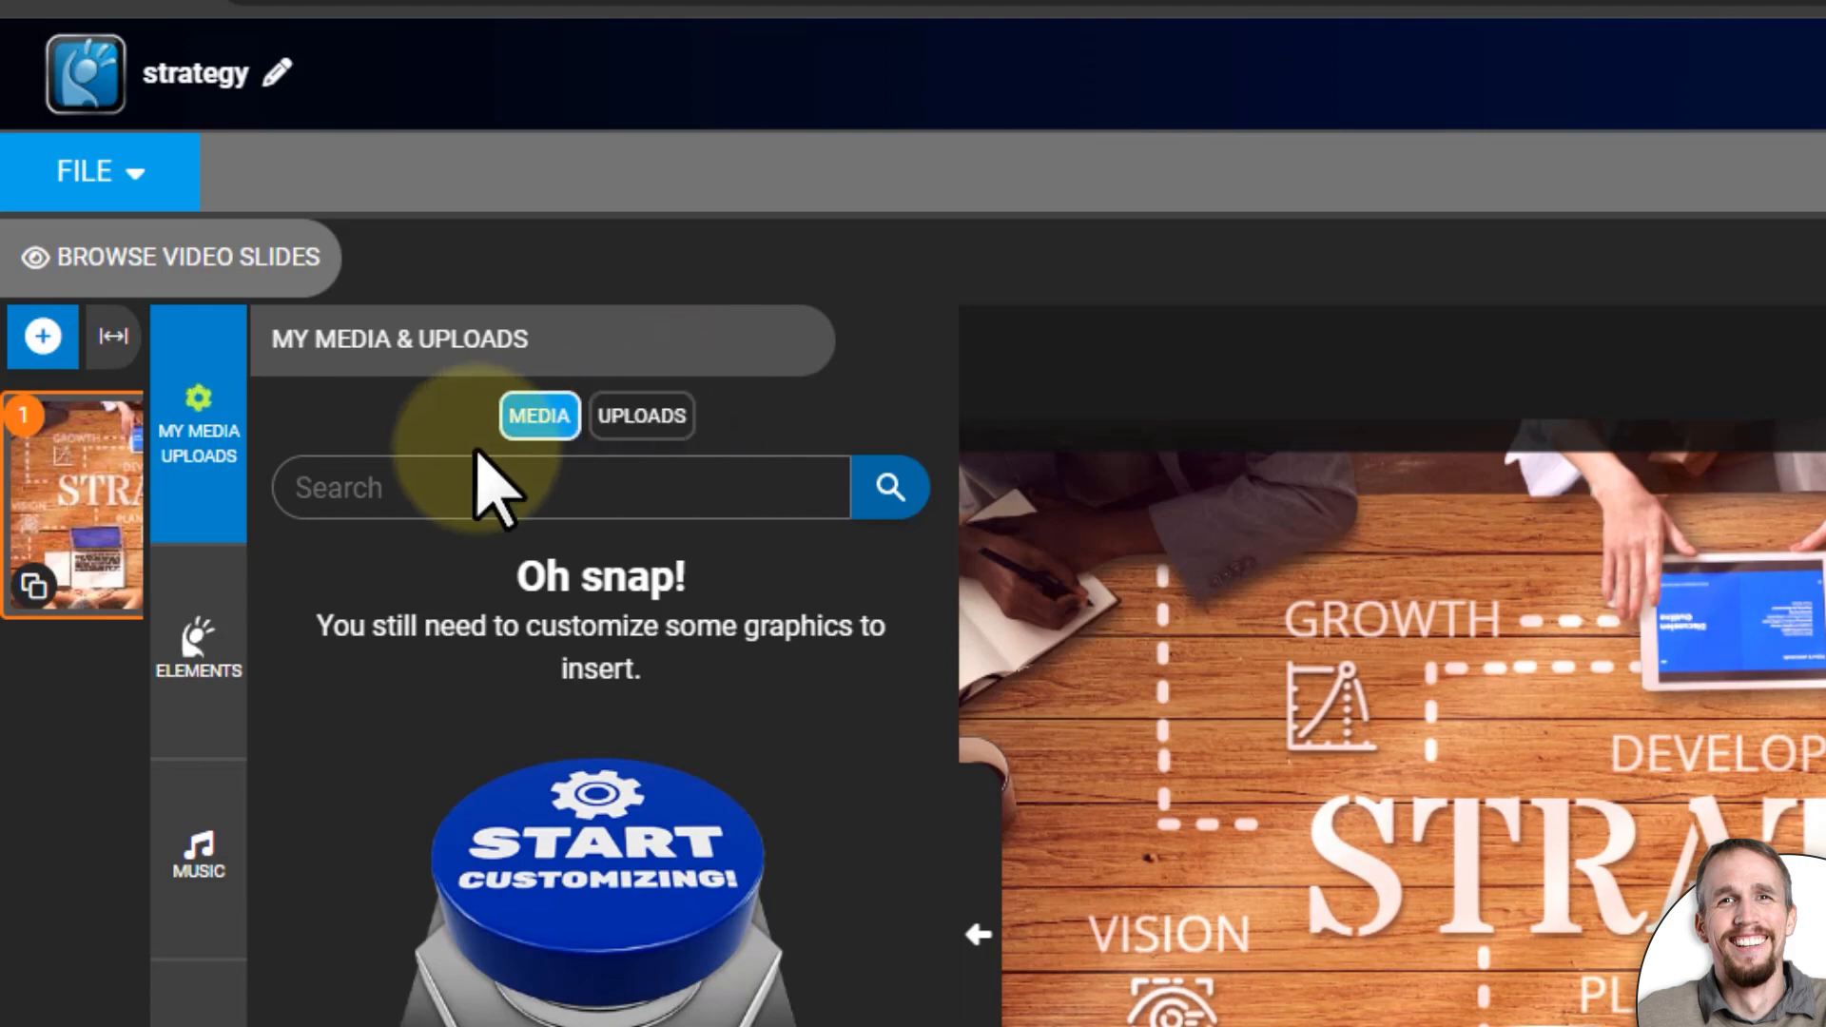
left_click(640, 418)
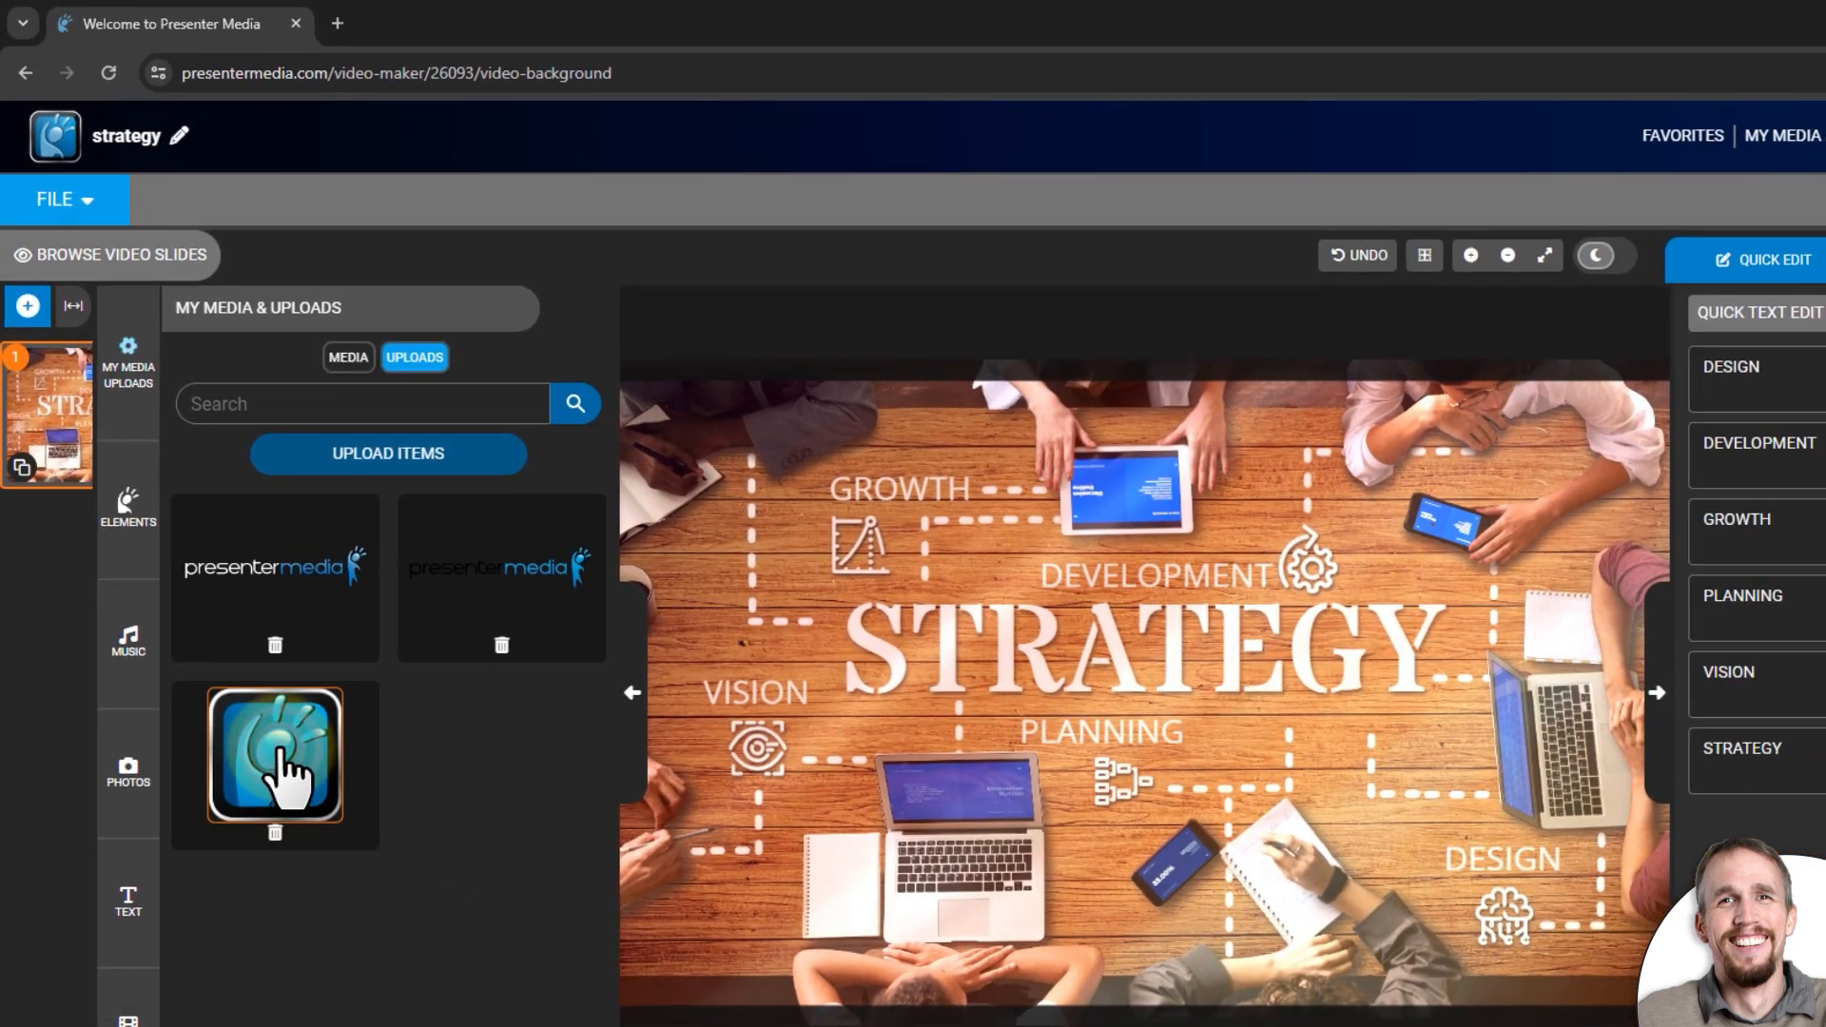
left_click(333, 777)
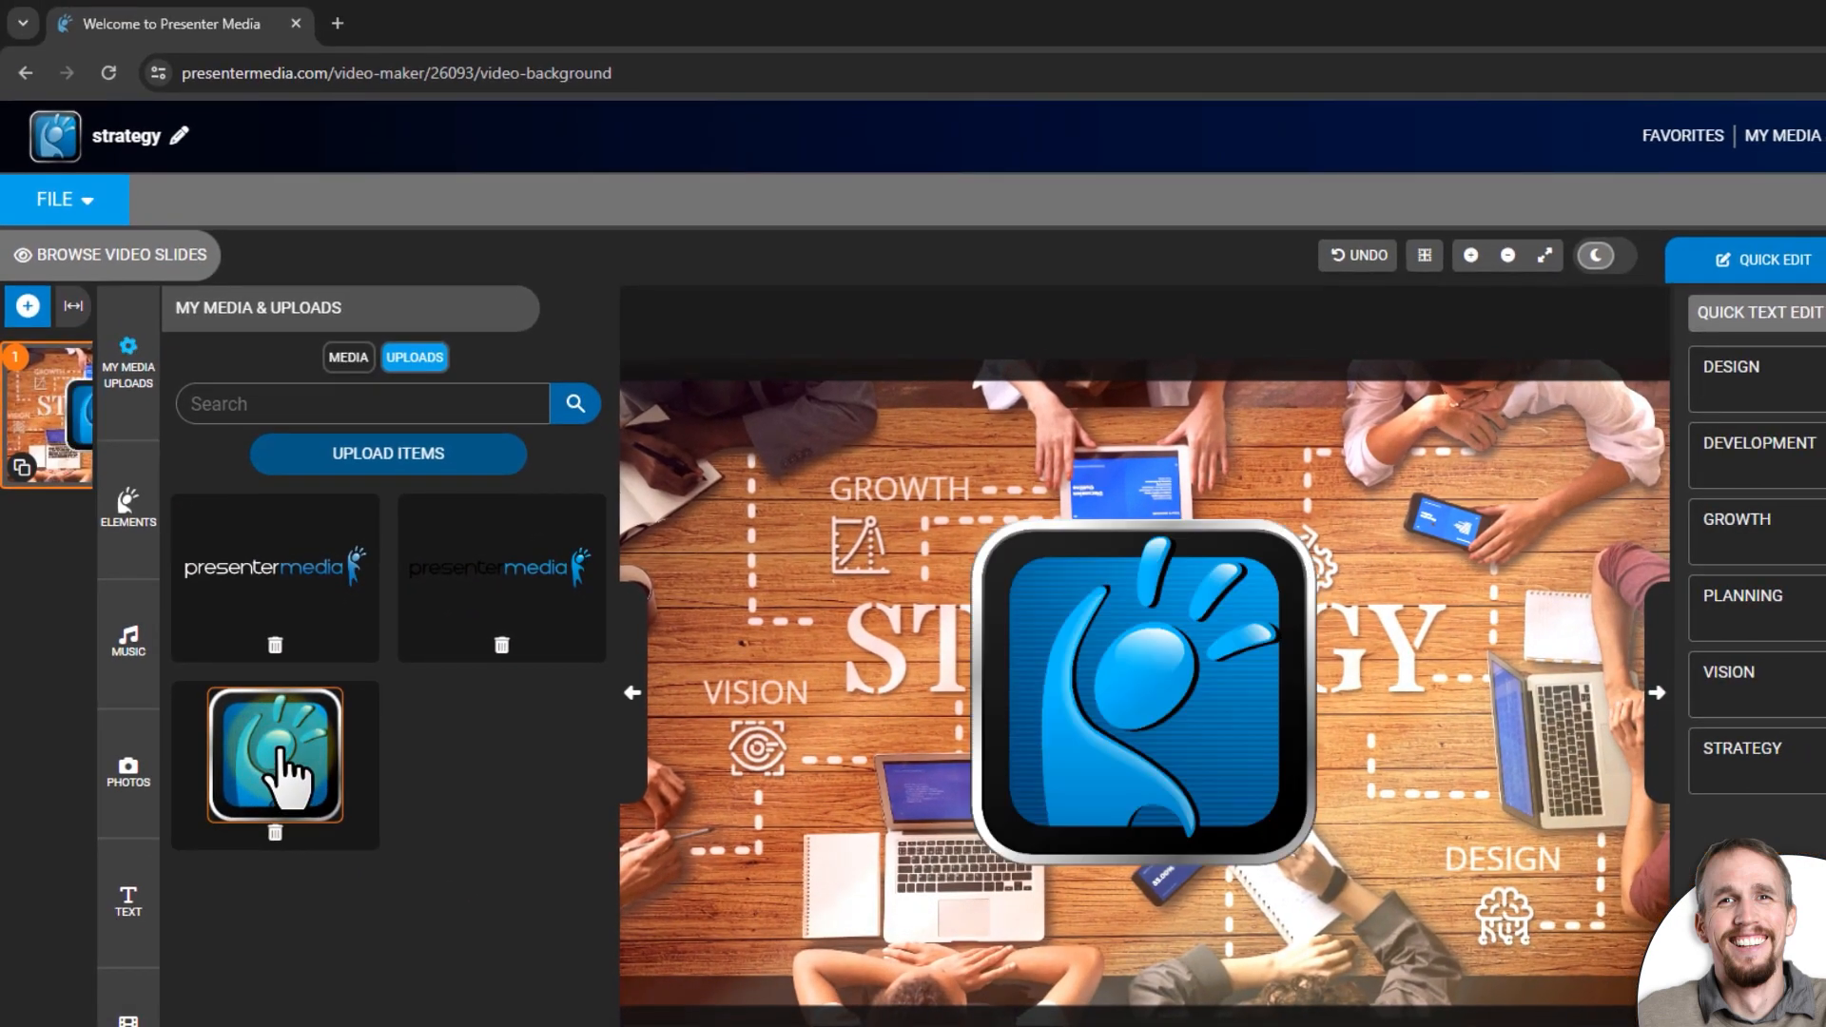
left_click(283, 582)
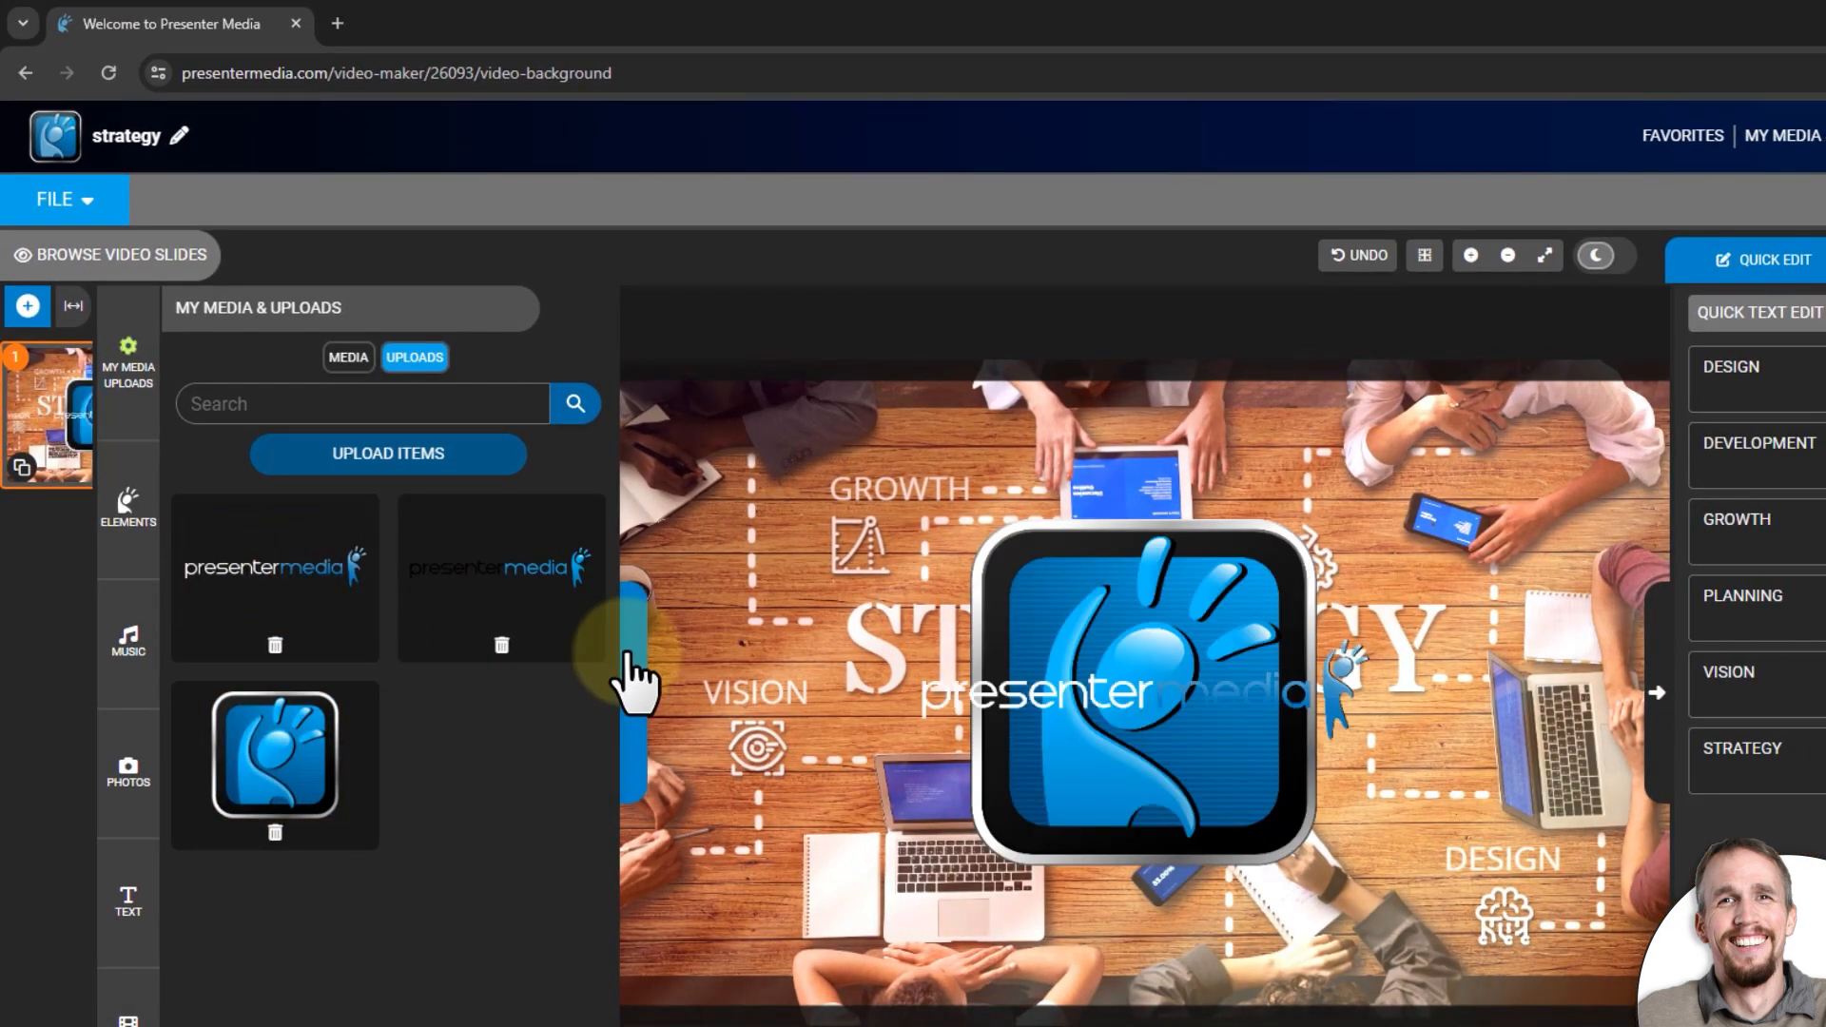
left_click(629, 674)
Shrink the square logo and place it in the upper-left corner of the slide.
left_click(1025, 589)
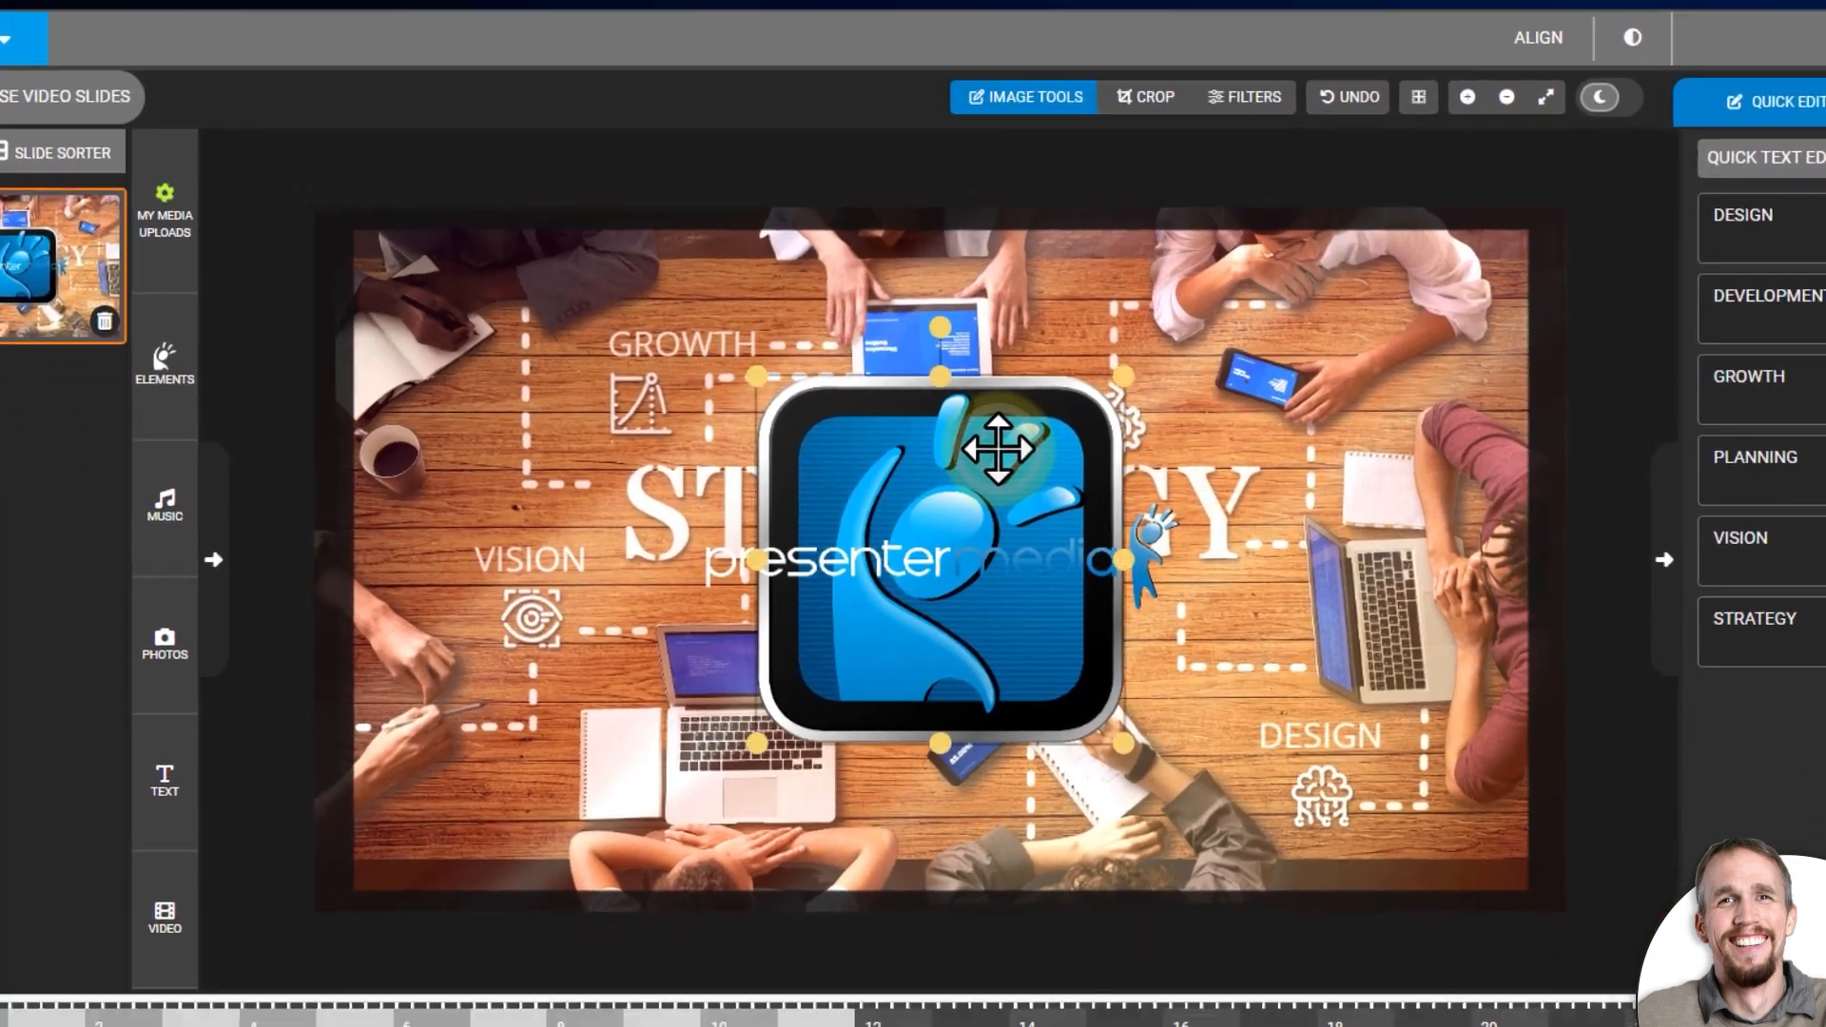
left_click_drag(1121, 741, 902, 530)
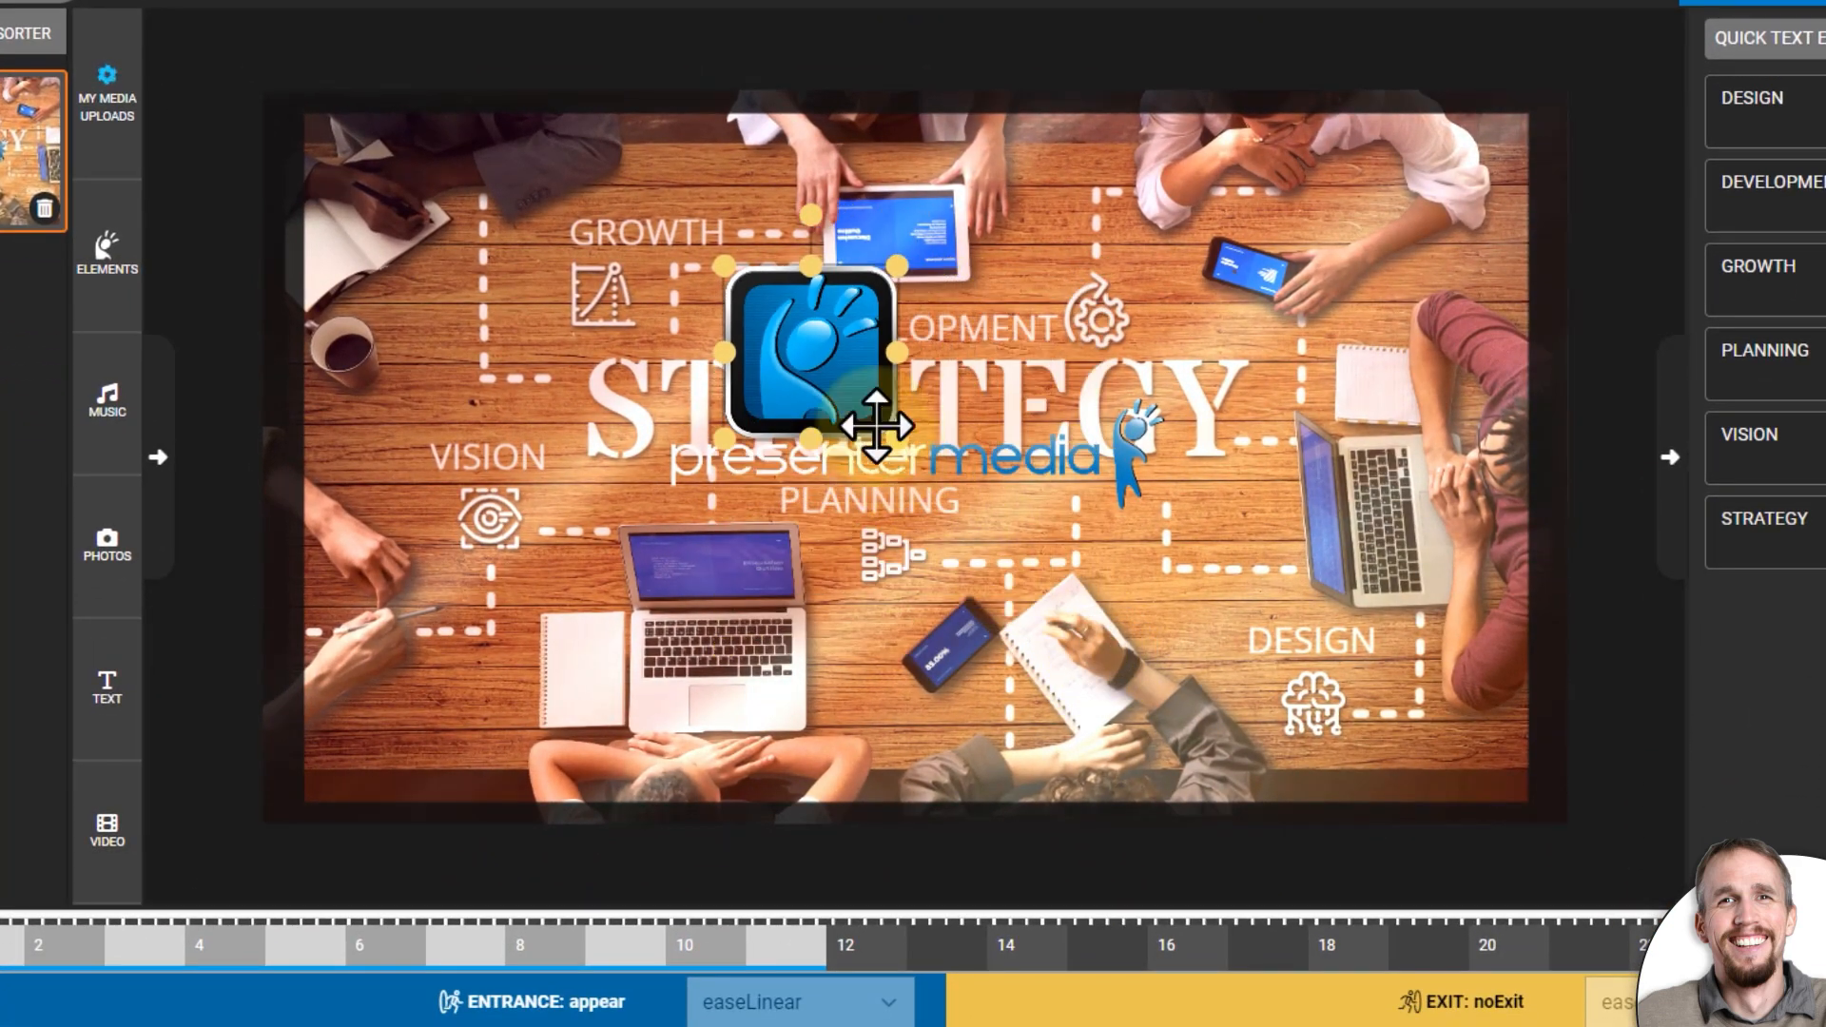
left_click_drag(780, 324, 532, 279)
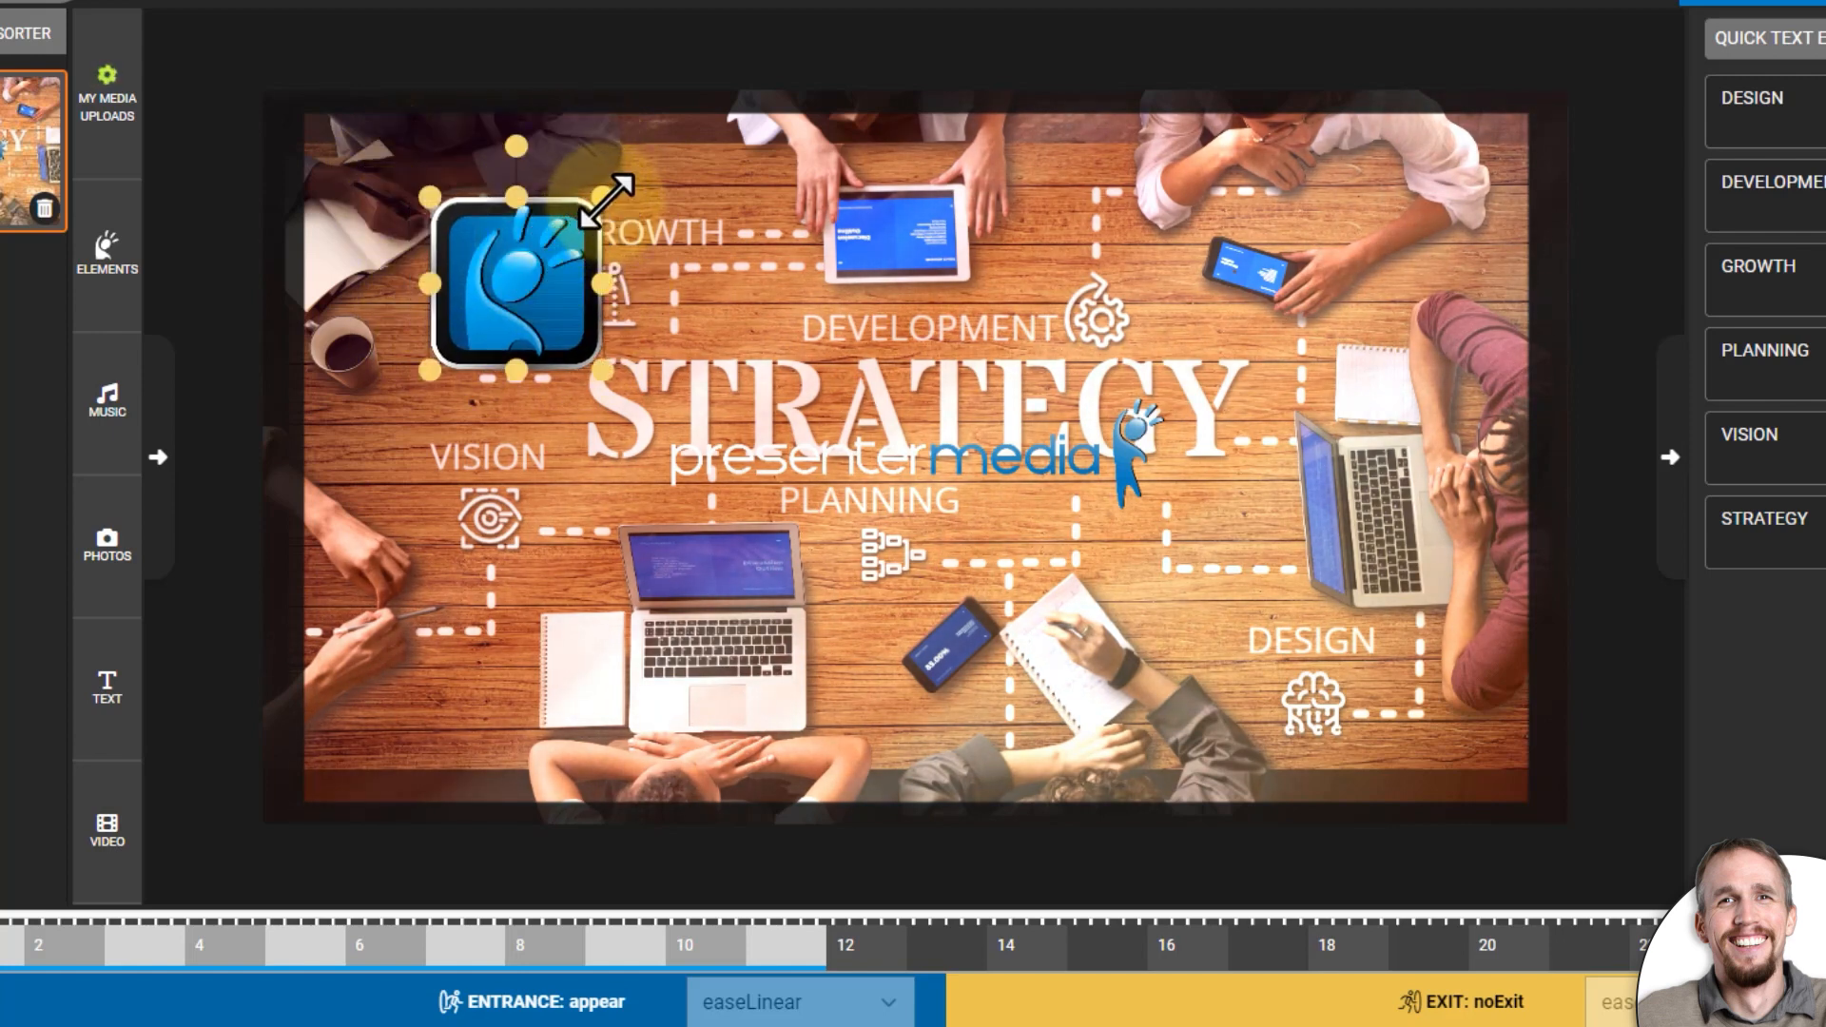
left_click_drag(606, 195, 549, 242)
left_click_drag(495, 309, 410, 137)
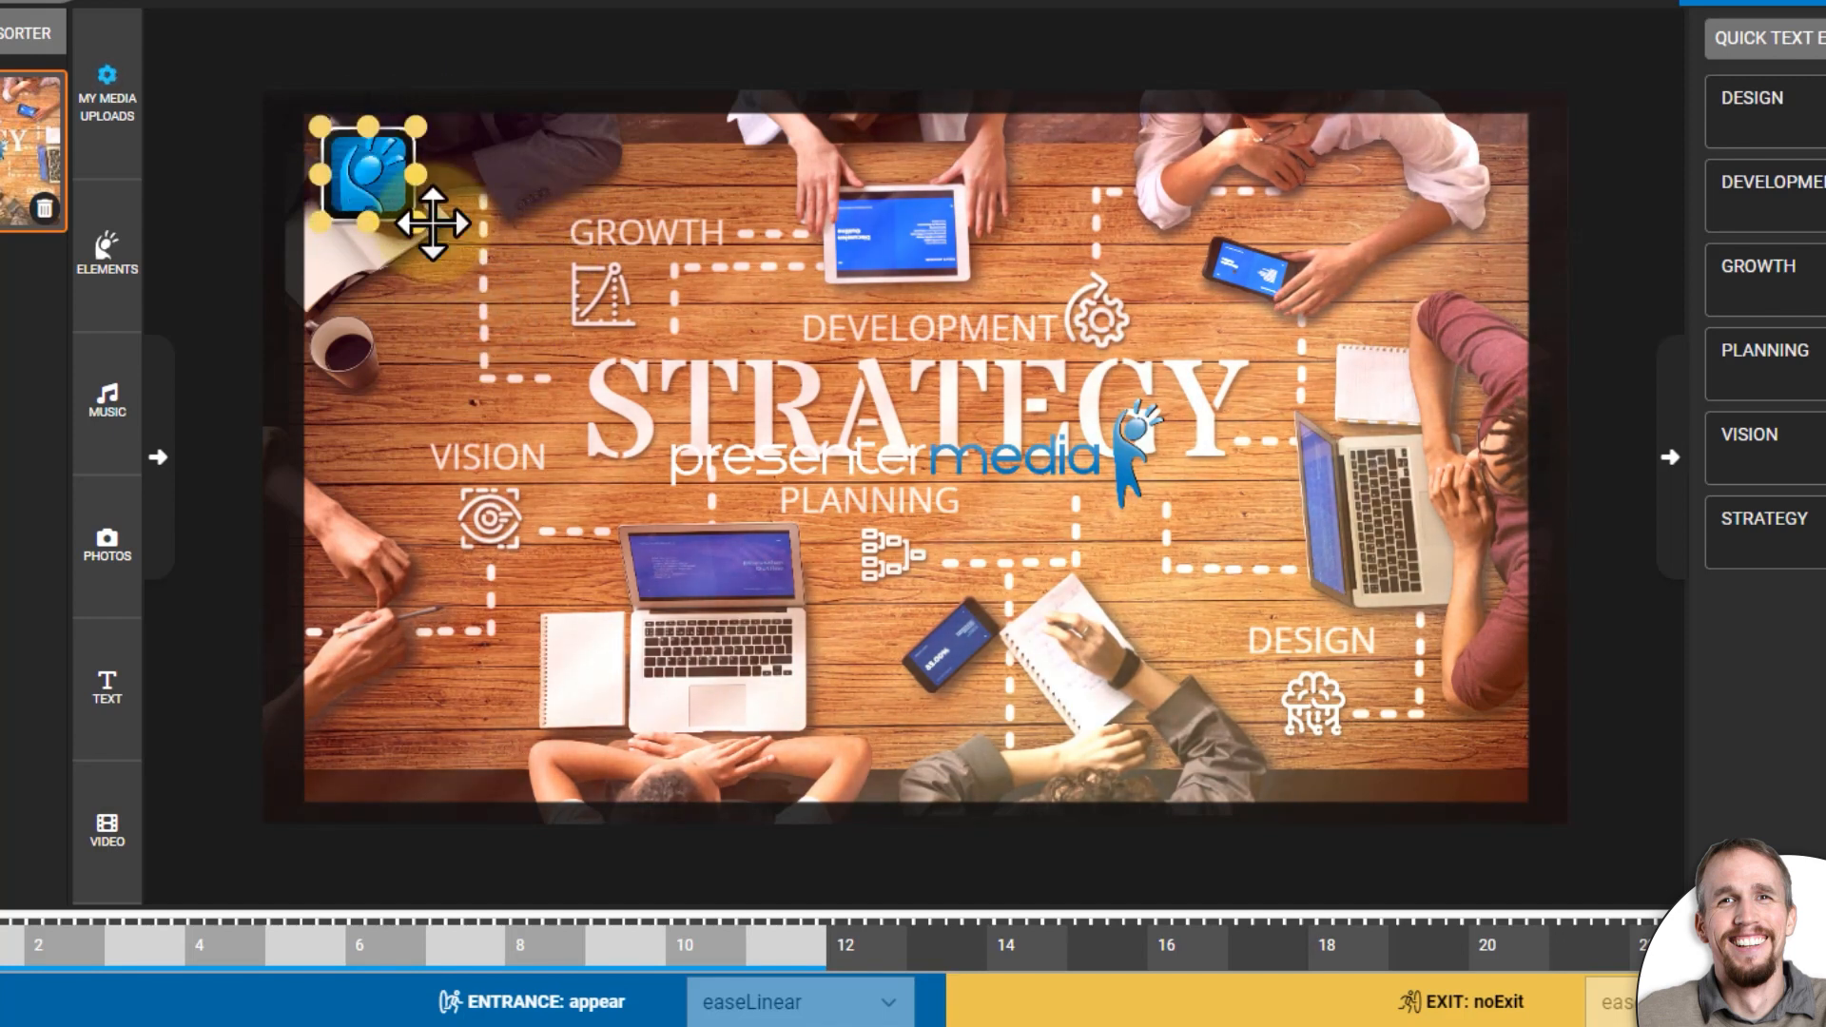
Scale down the presentermedia wordmark beside the square logo and preview the slide.
left_click_drag(847, 510, 633, 207)
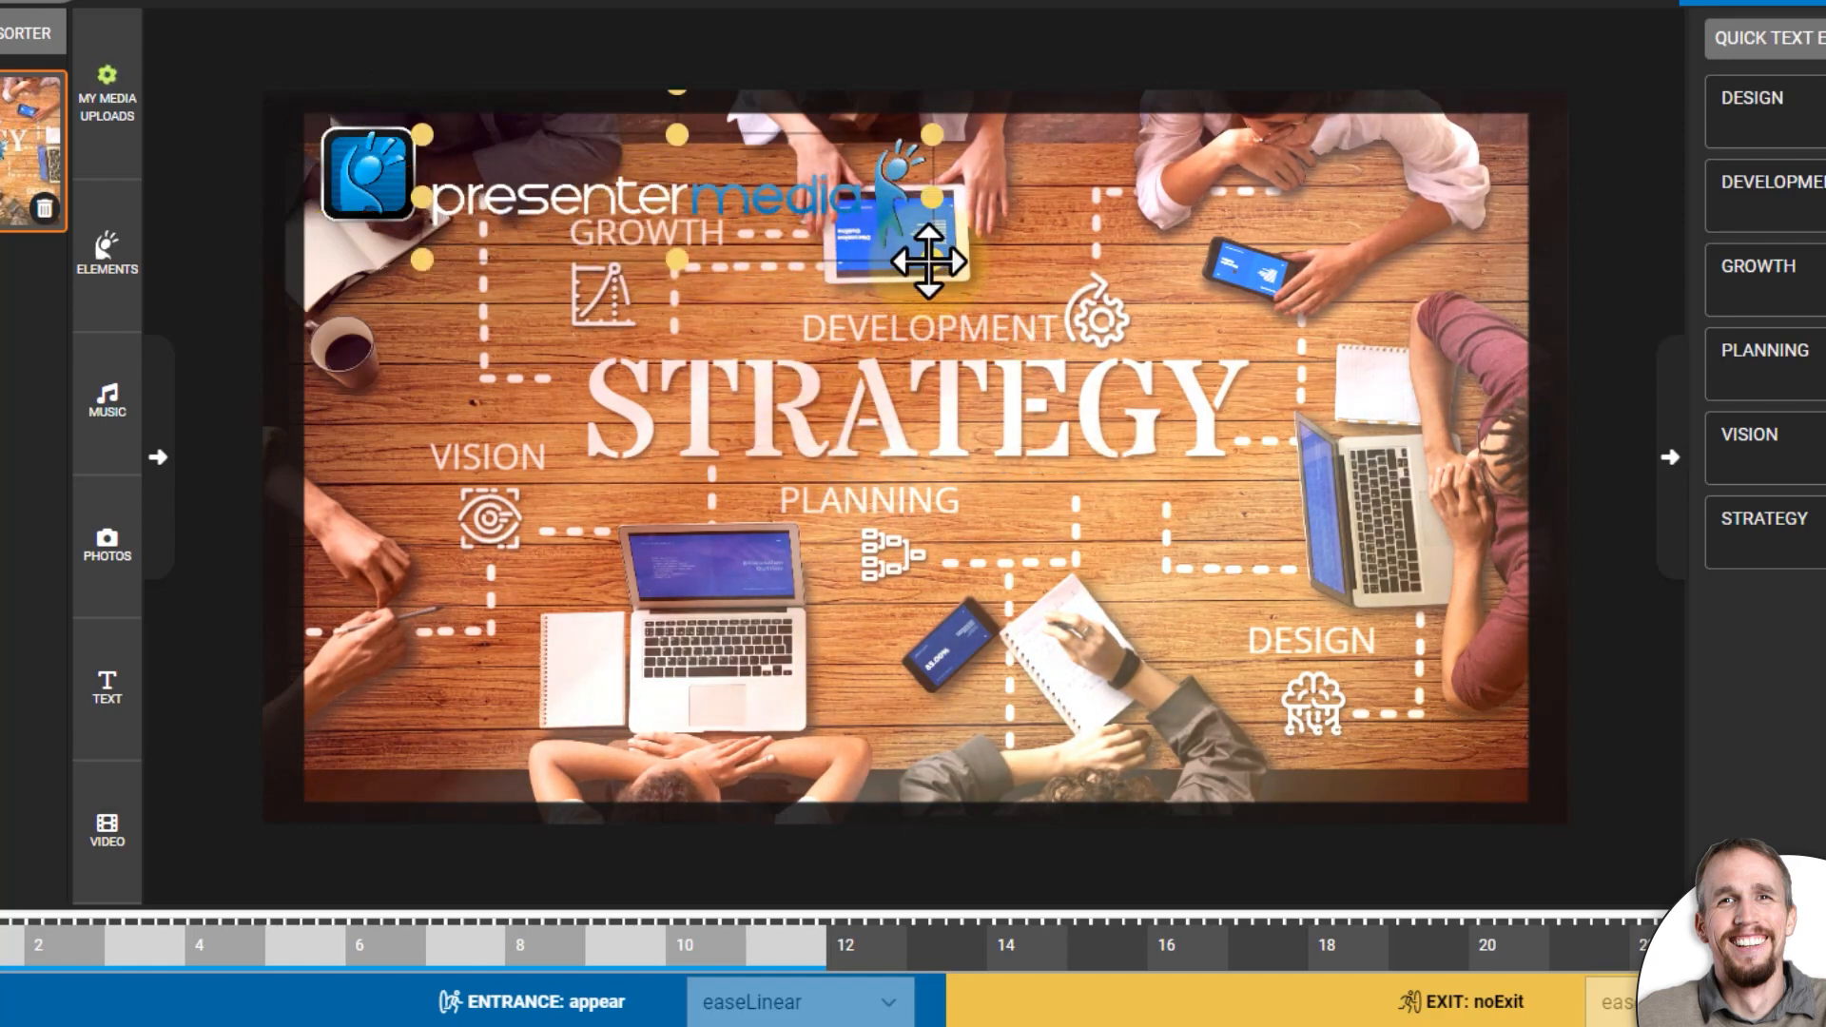
left_click_drag(920, 252, 629, 168)
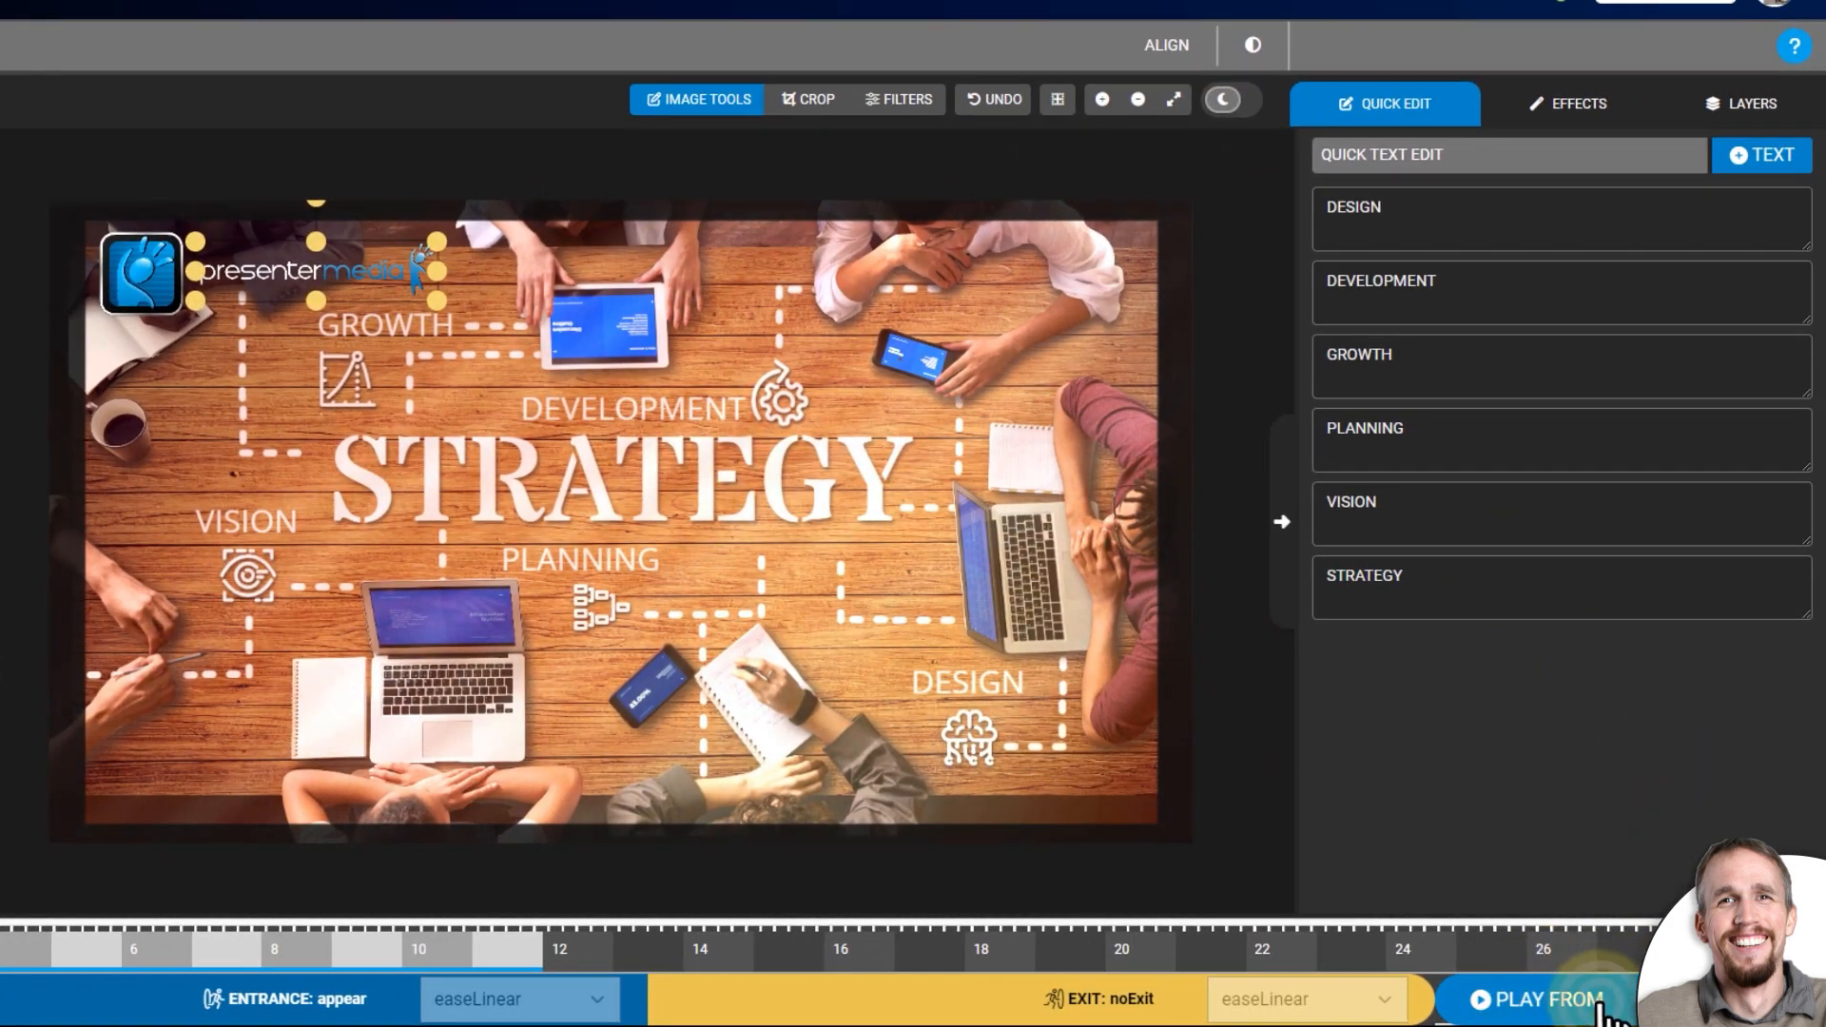
left_click(1601, 1016)
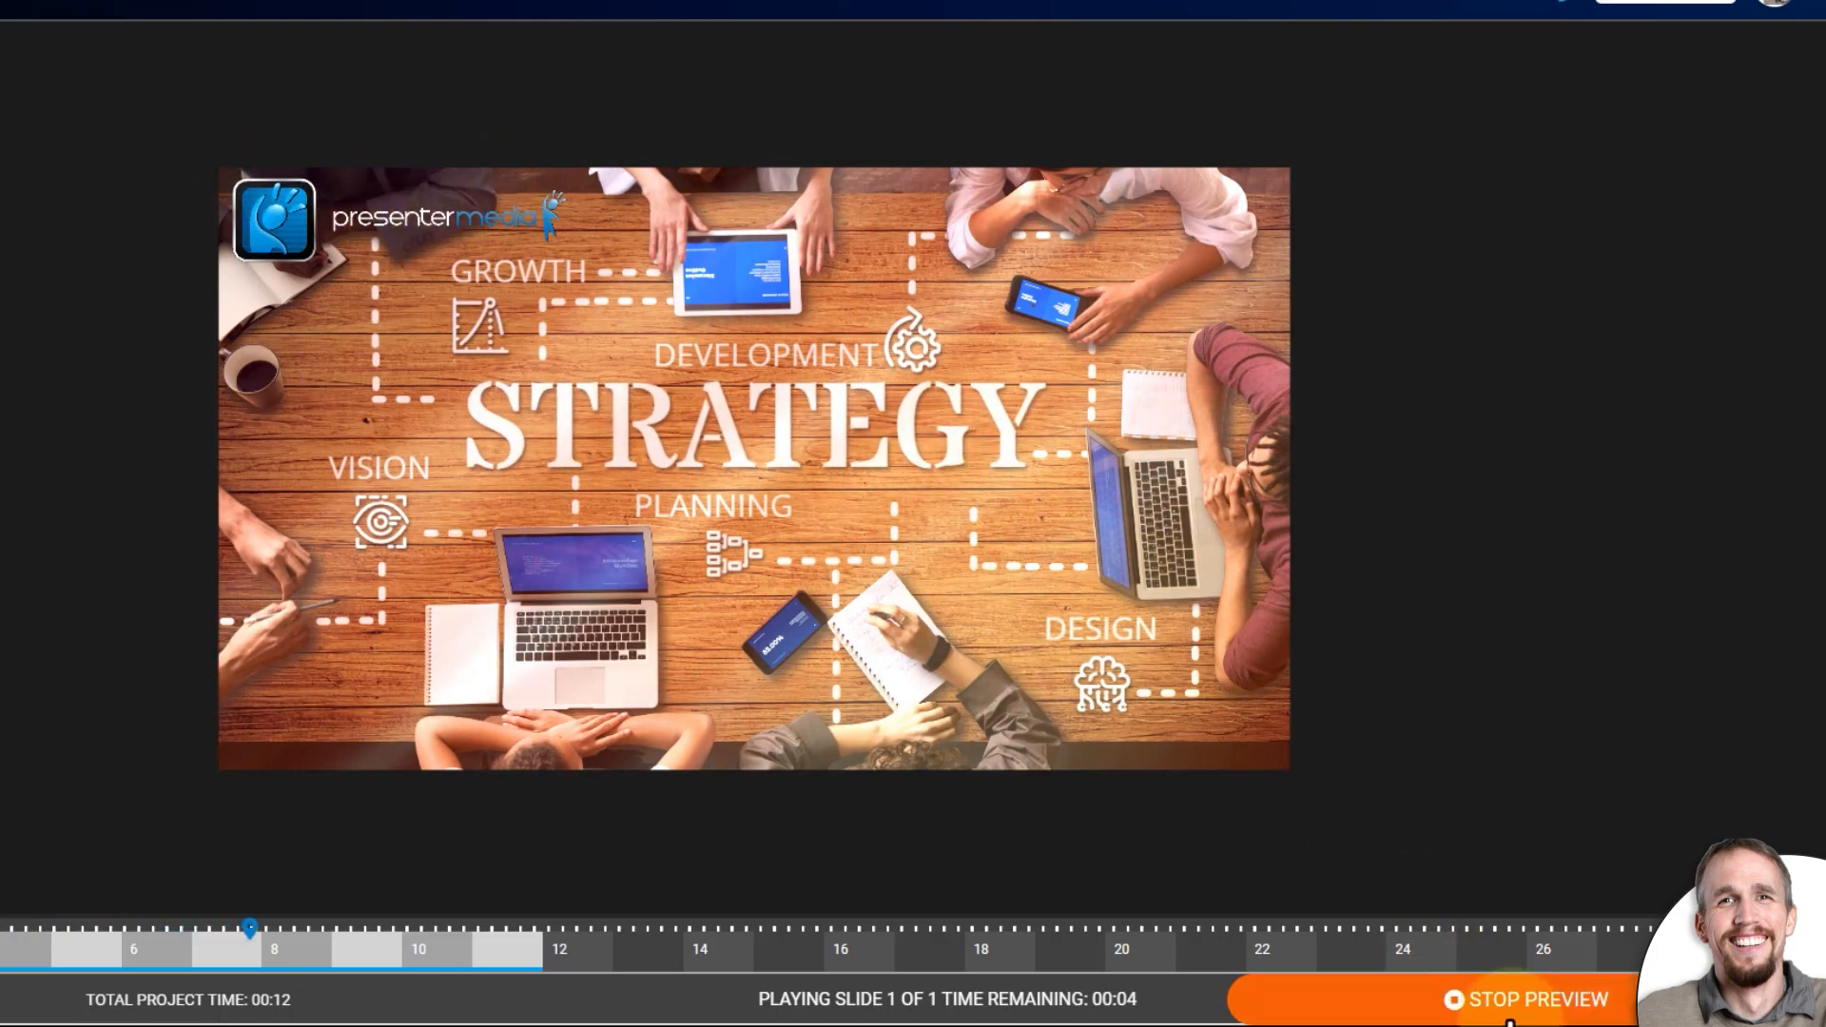
left_click(1538, 1010)
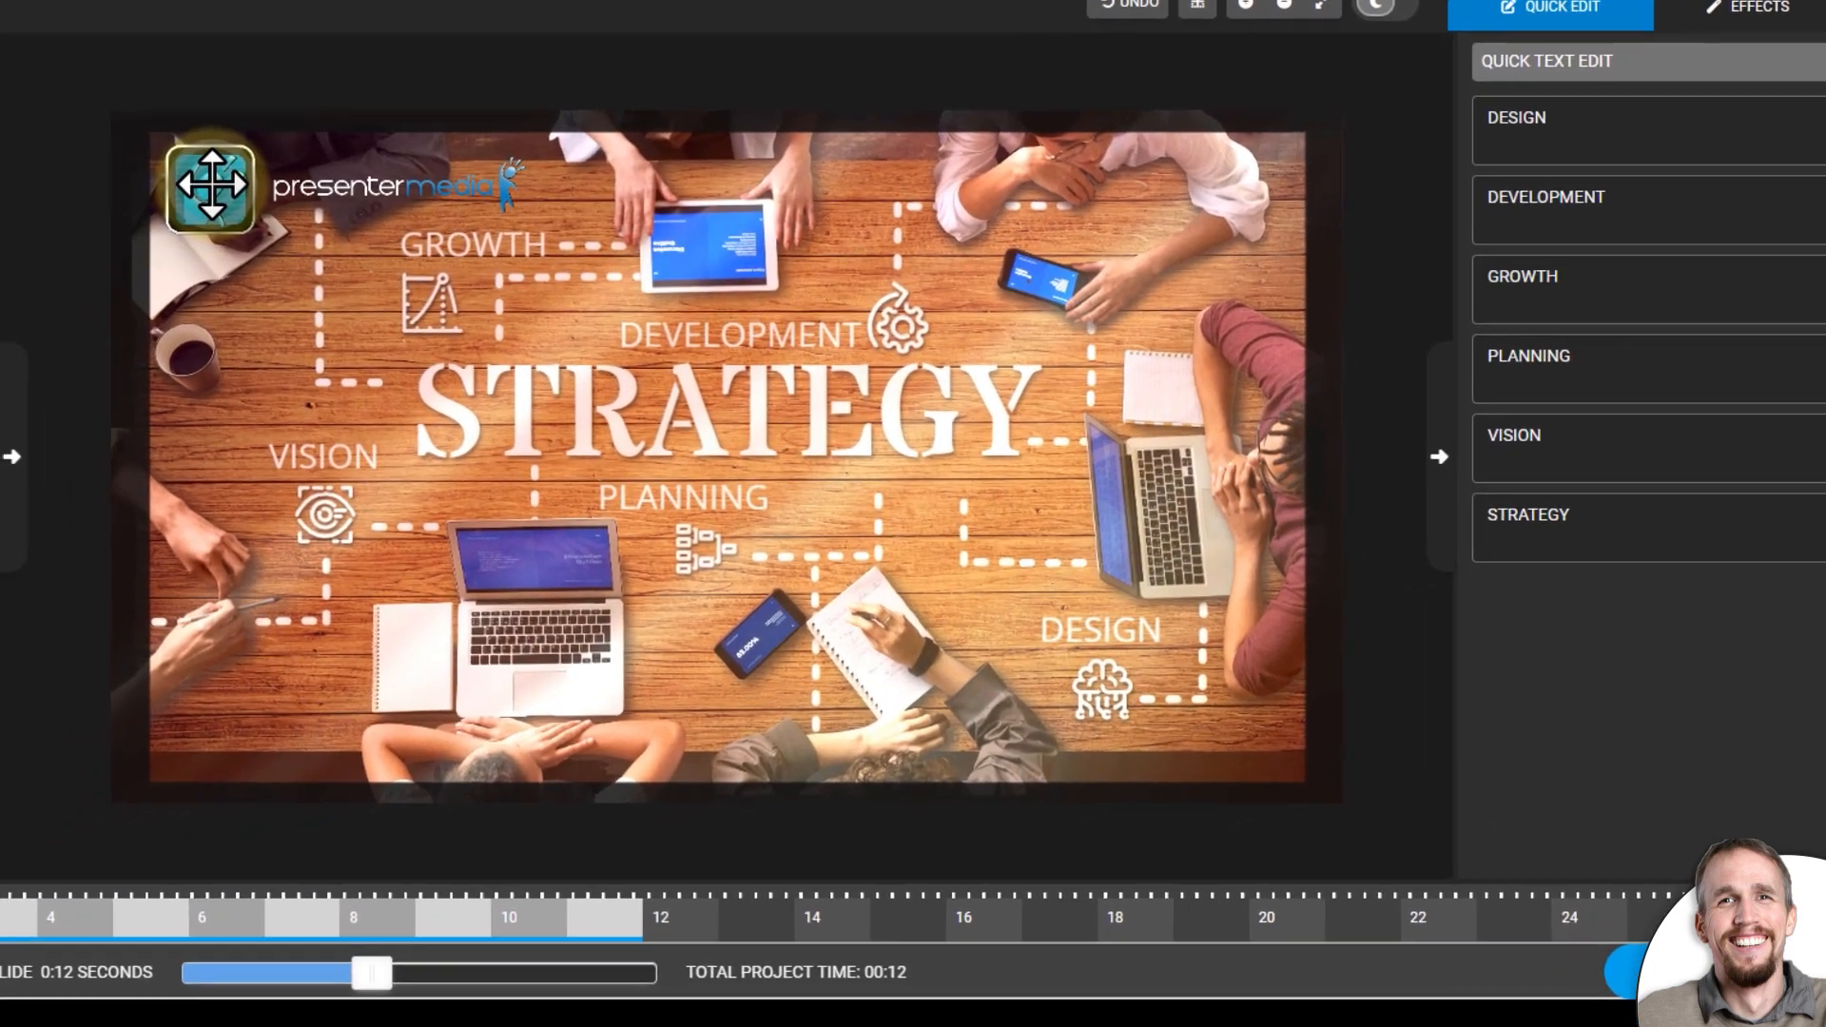
Give the square logo a Fly Right entrance effect with easeOutSine easing.
left_click(141, 274)
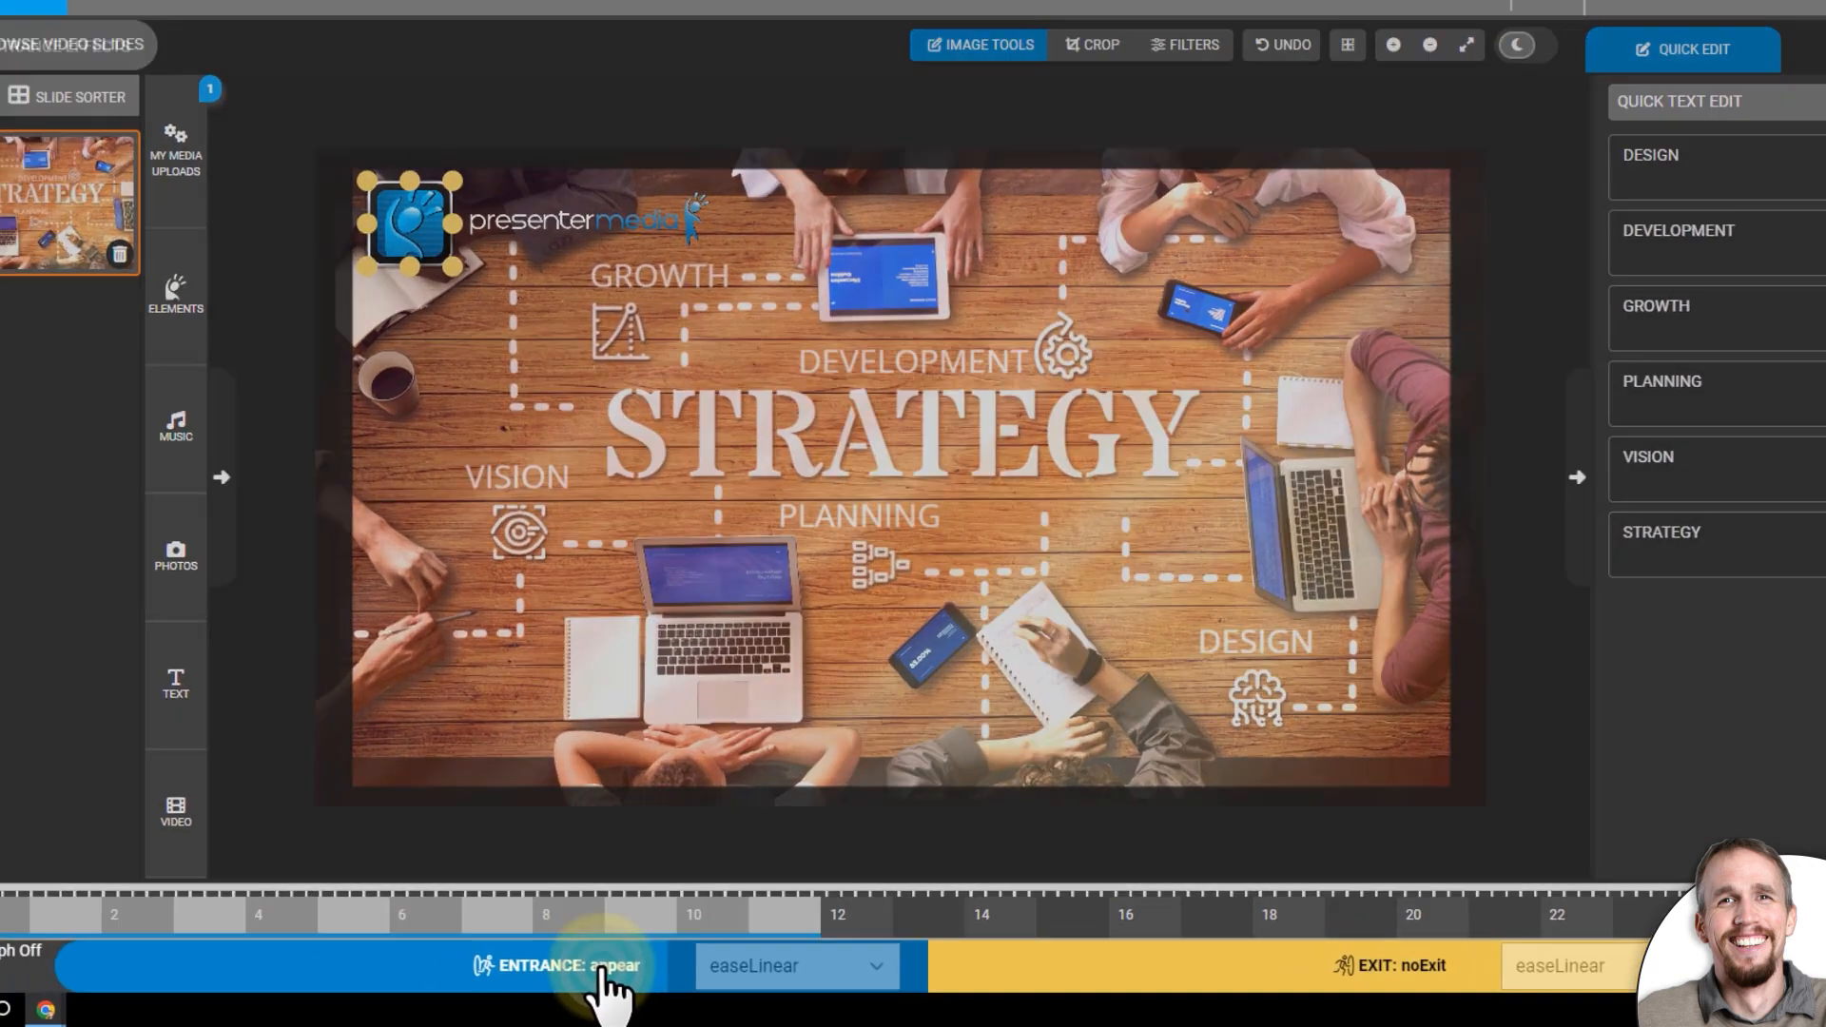
left_click(447, 980)
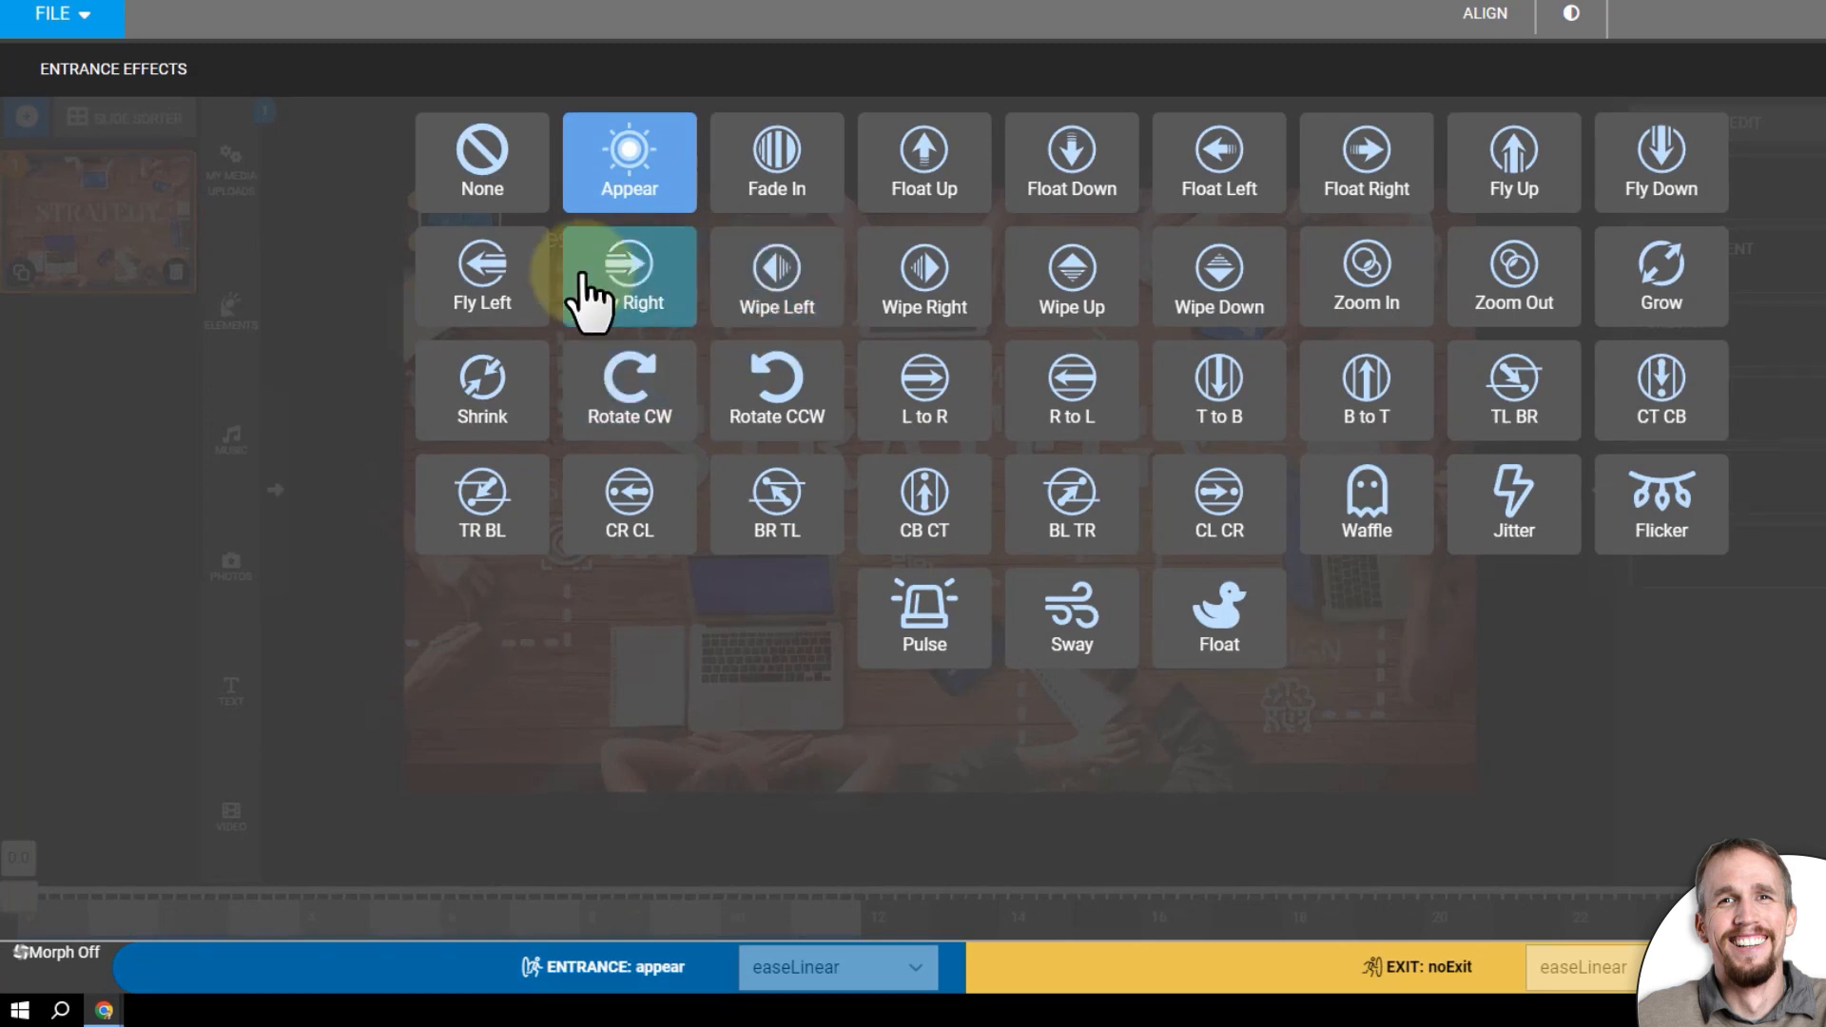
left_click(609, 276)
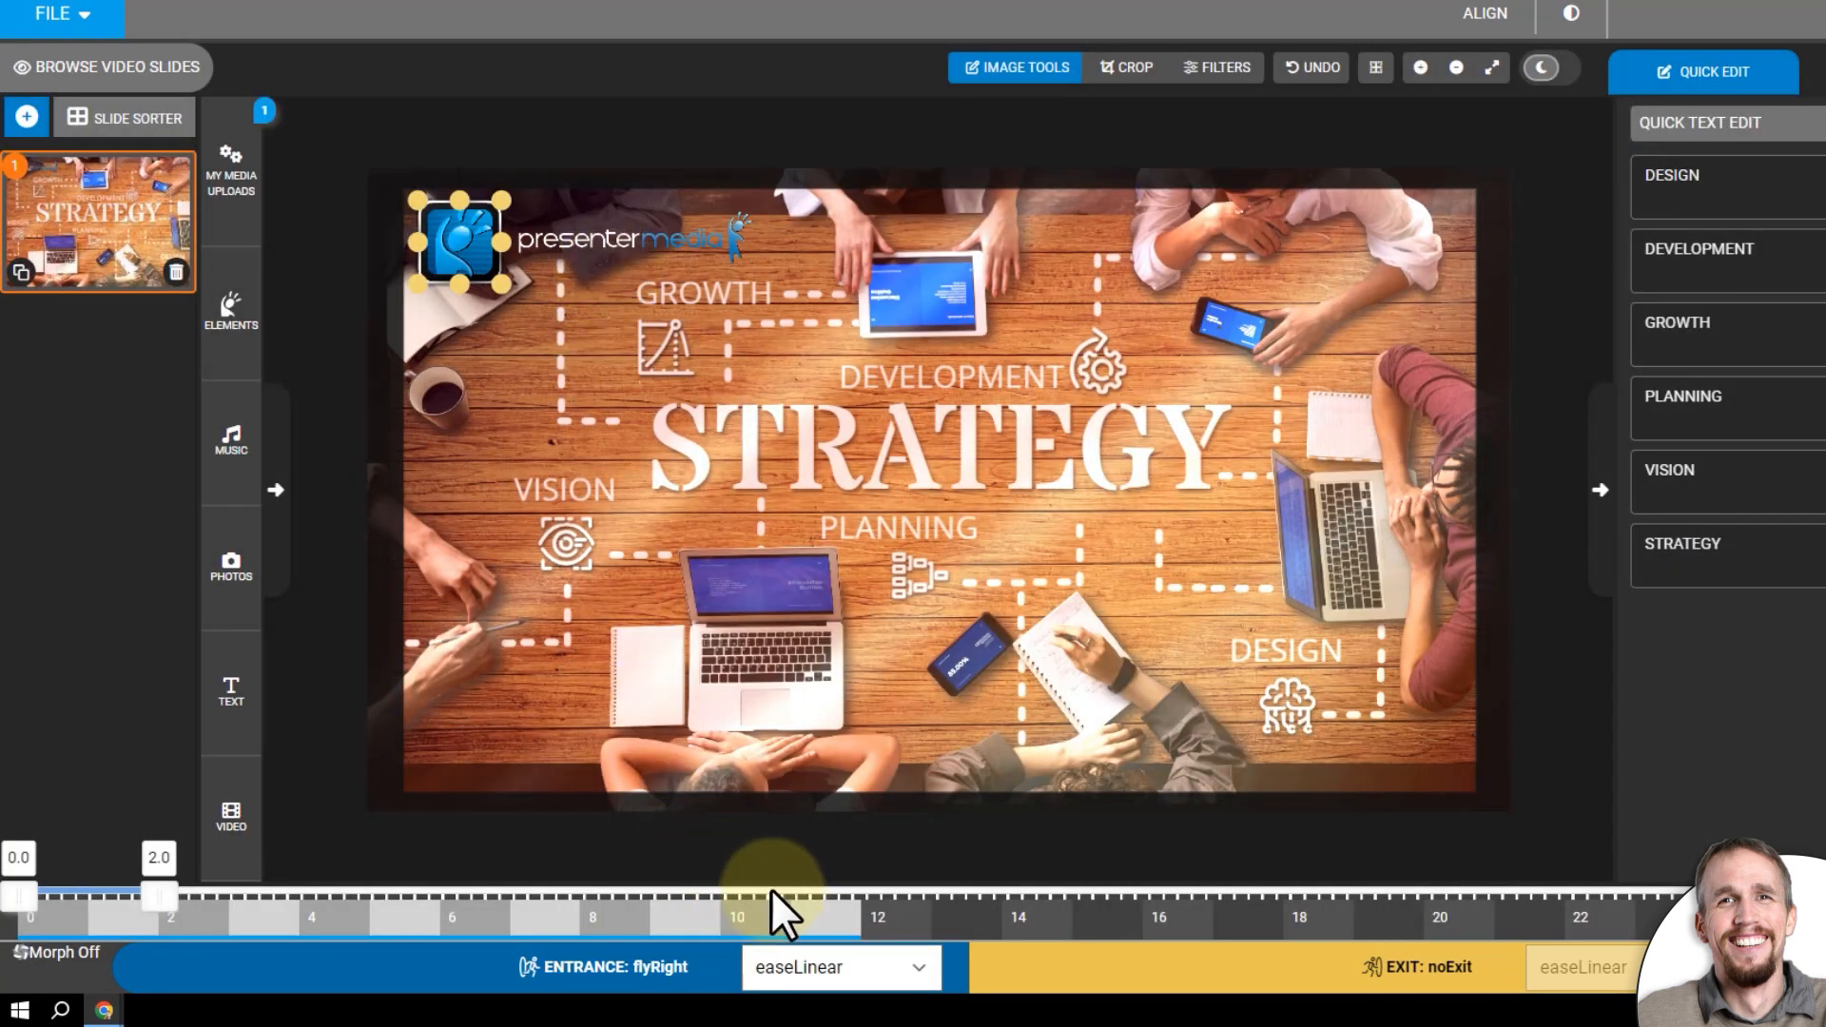
left_click(884, 970)
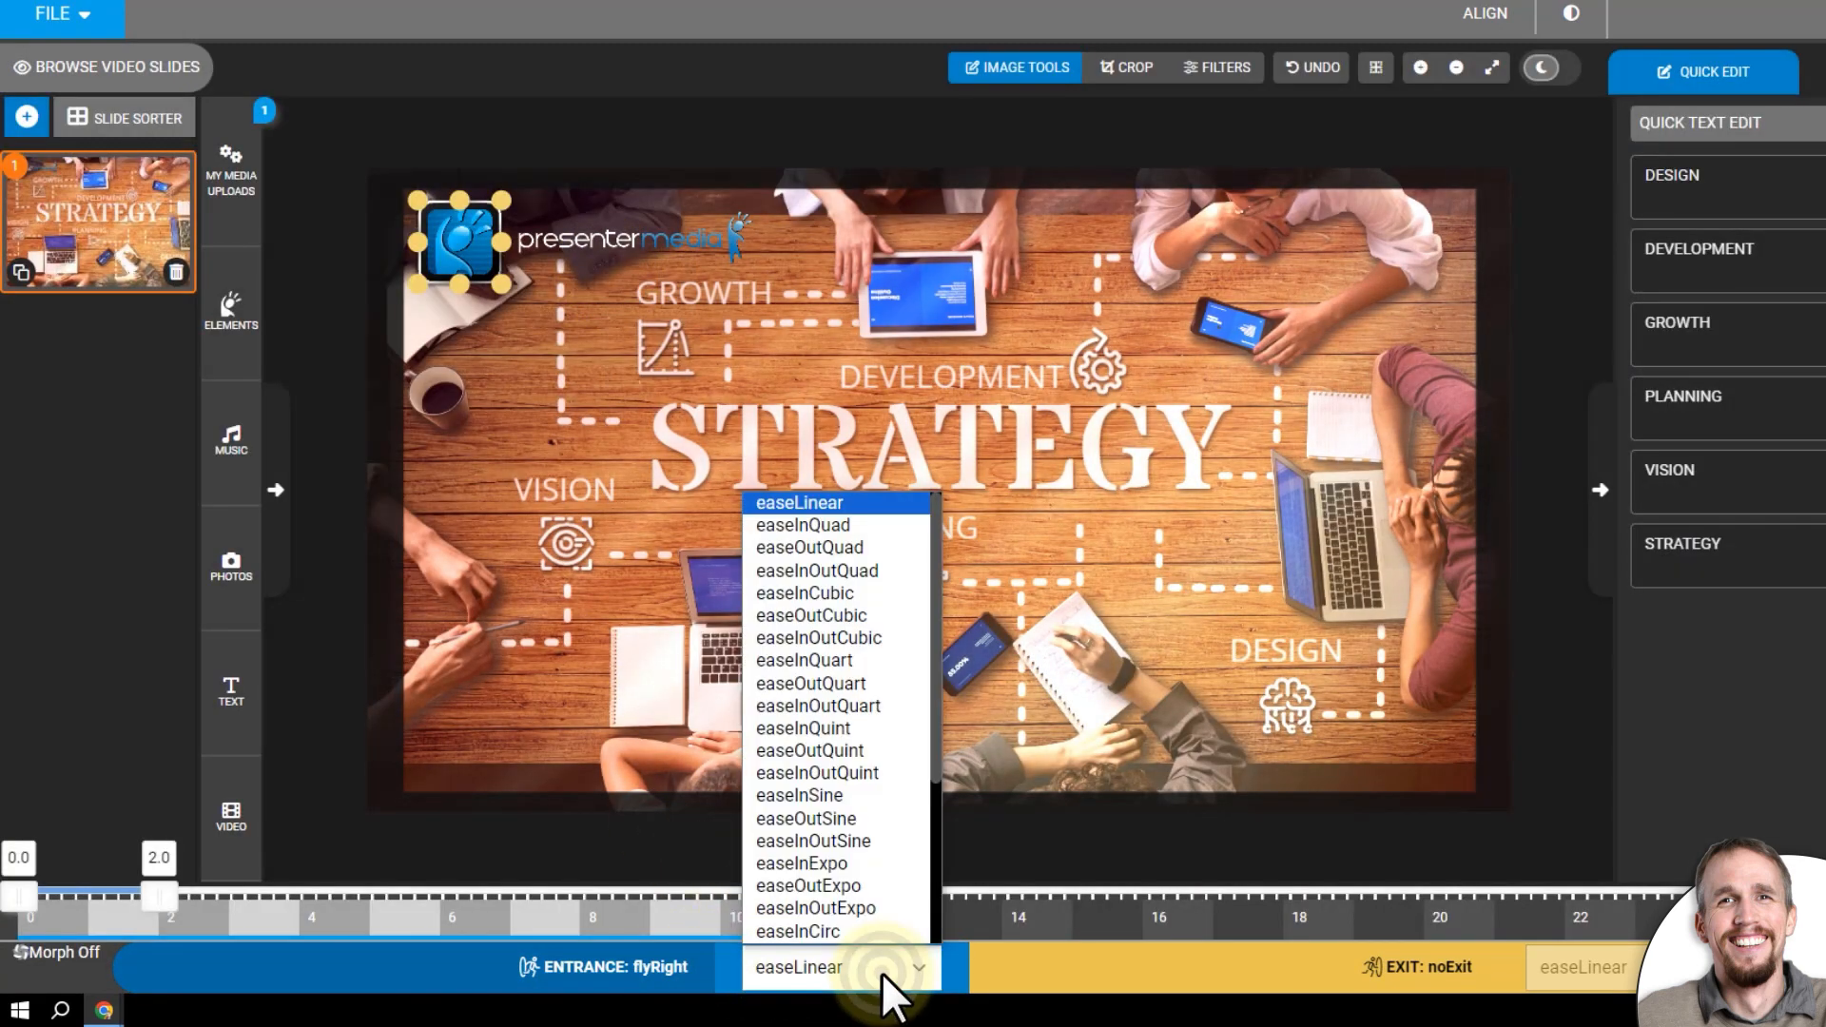
left_click(818, 820)
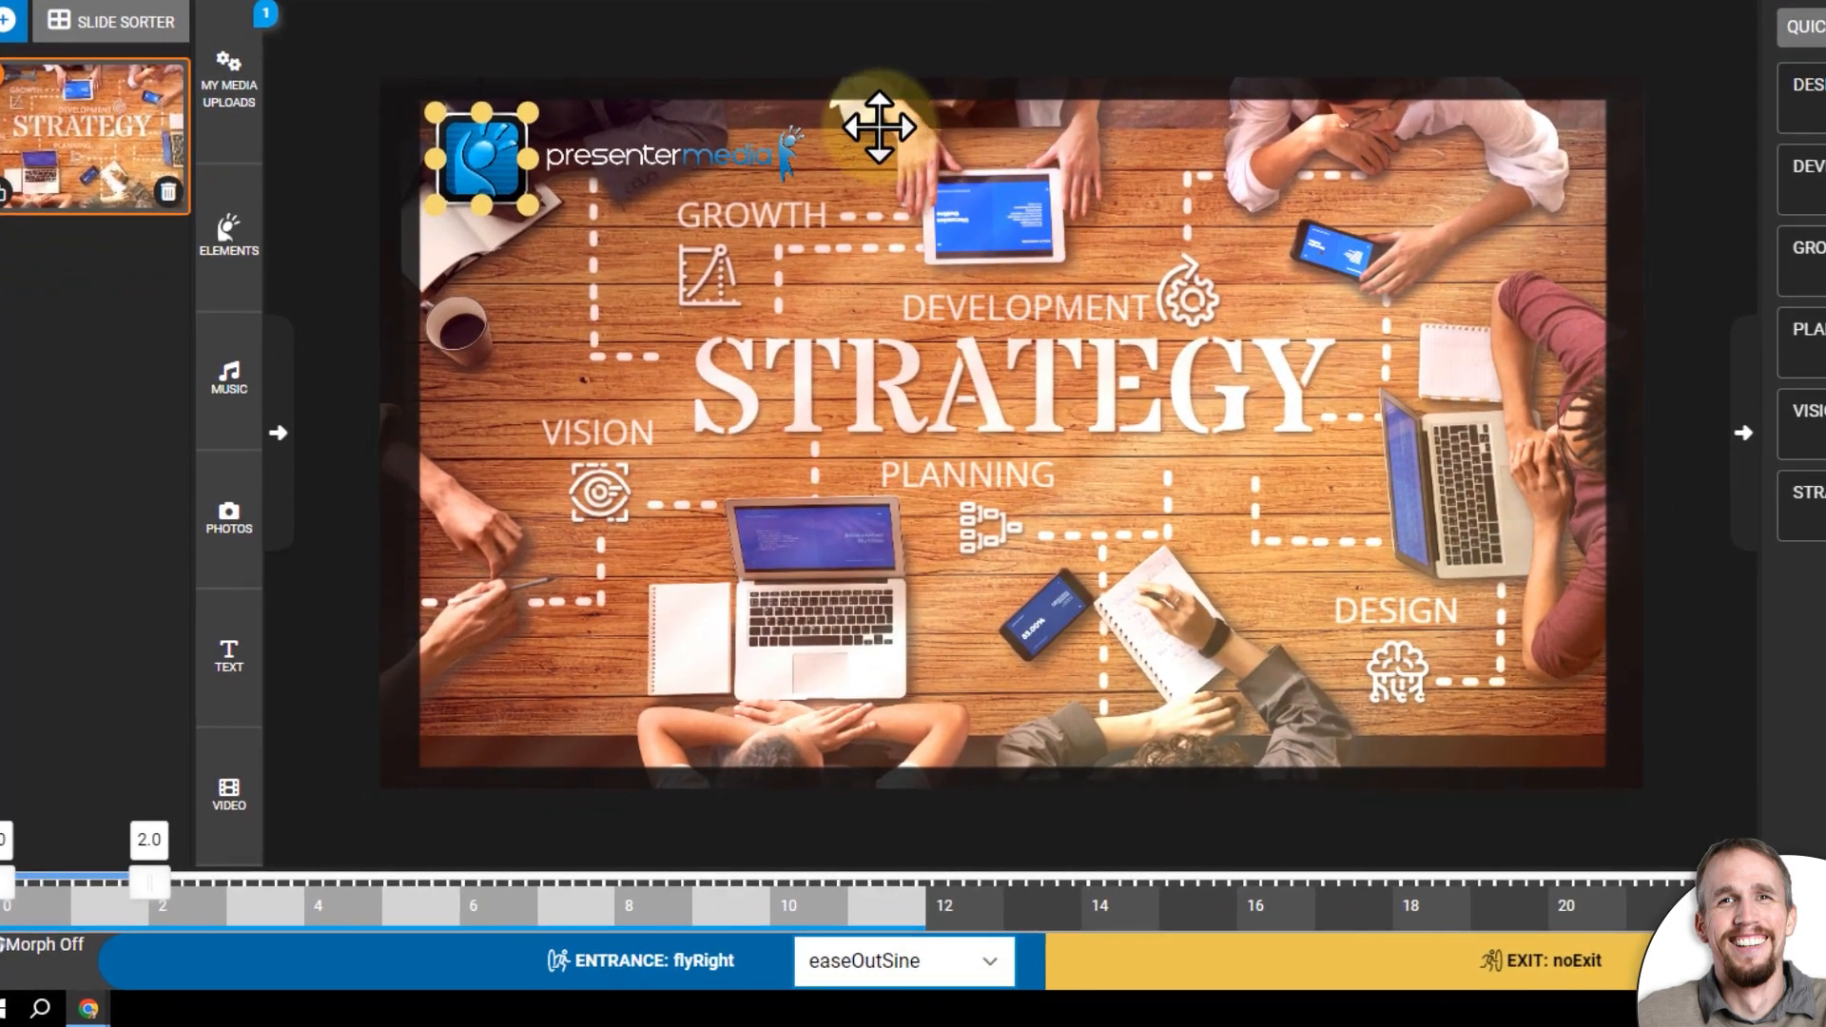
Give the presentermedia wordmark a Fade In entrance effect and preview both logo animations.
left_click(680, 247)
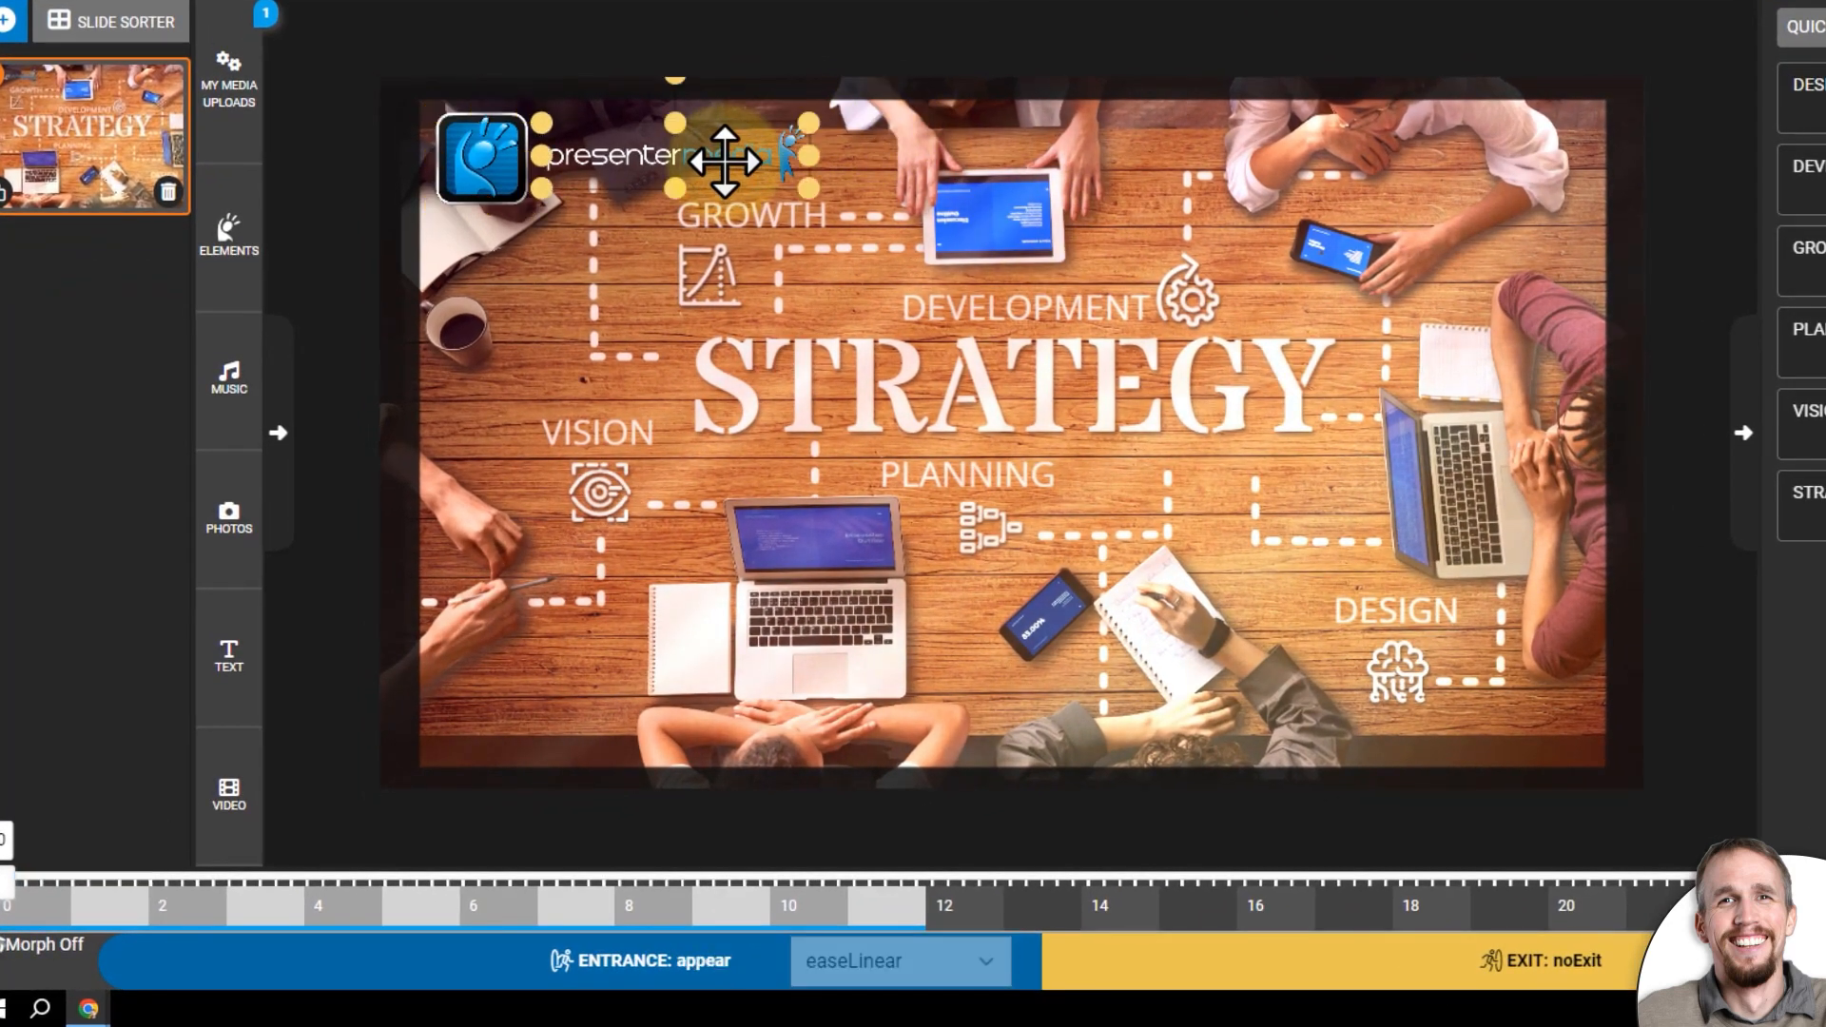
left_click(670, 961)
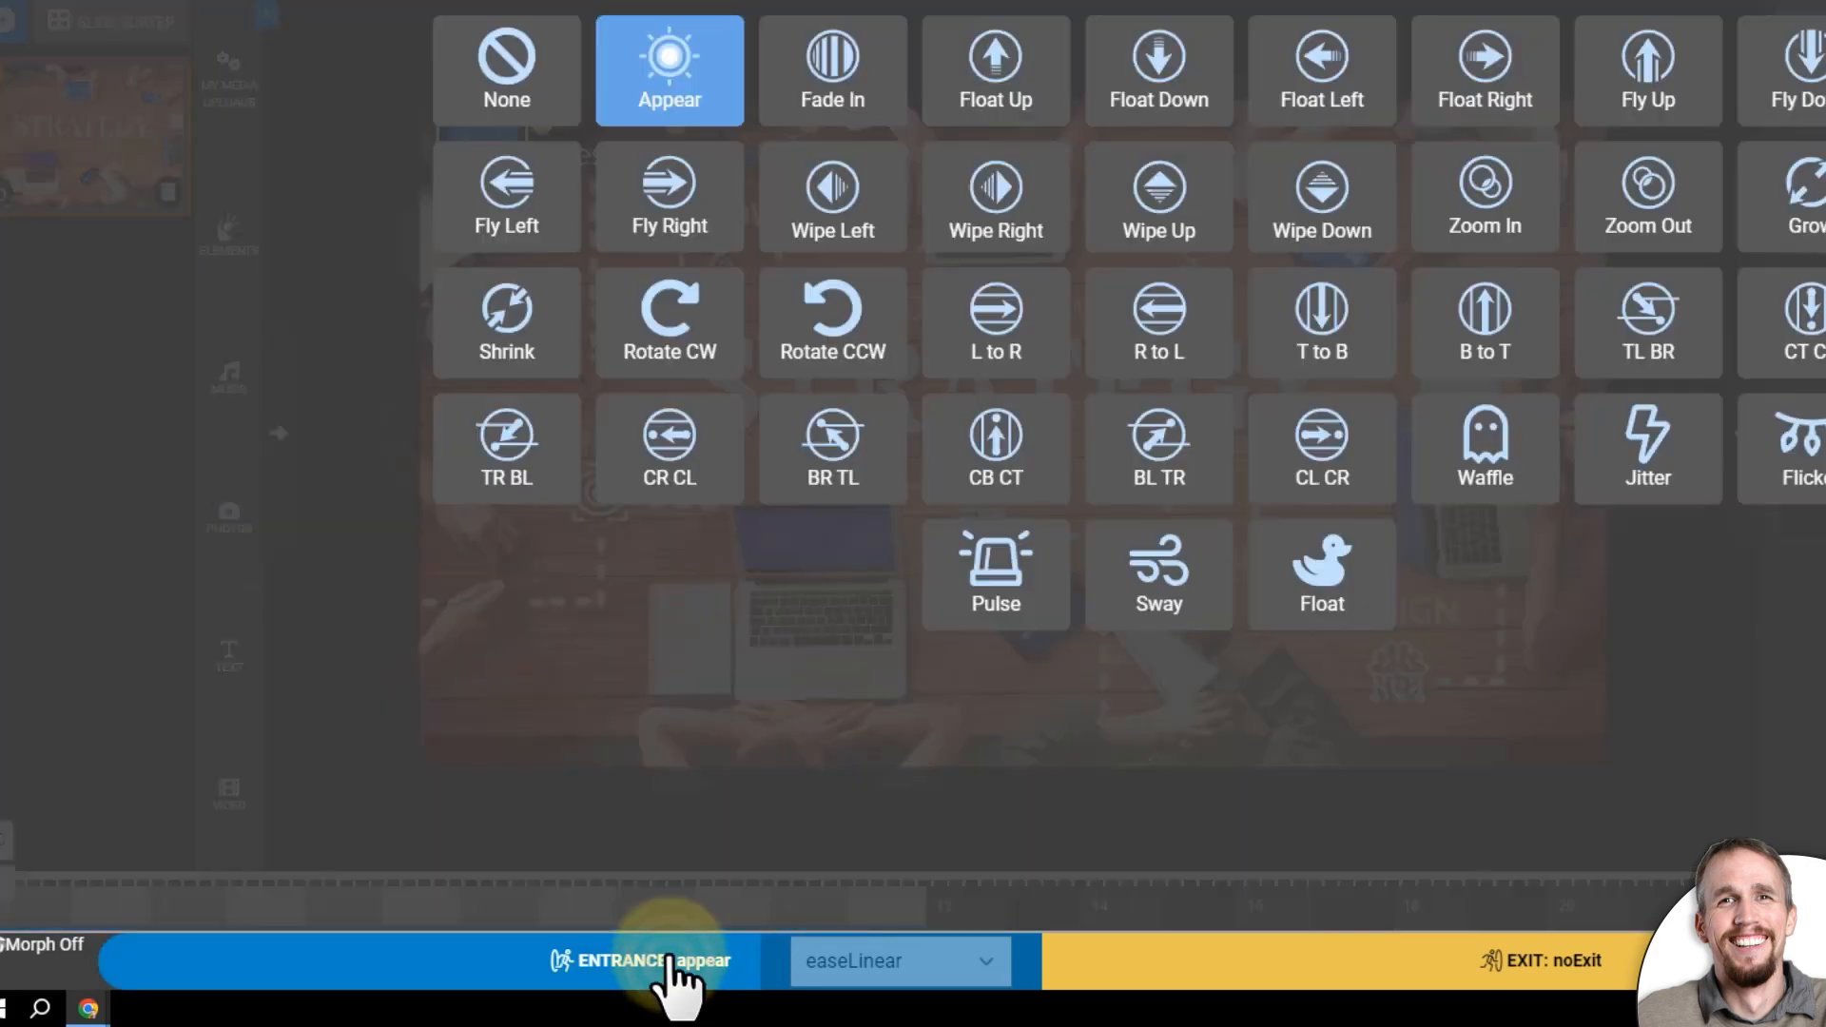
left_click(841, 114)
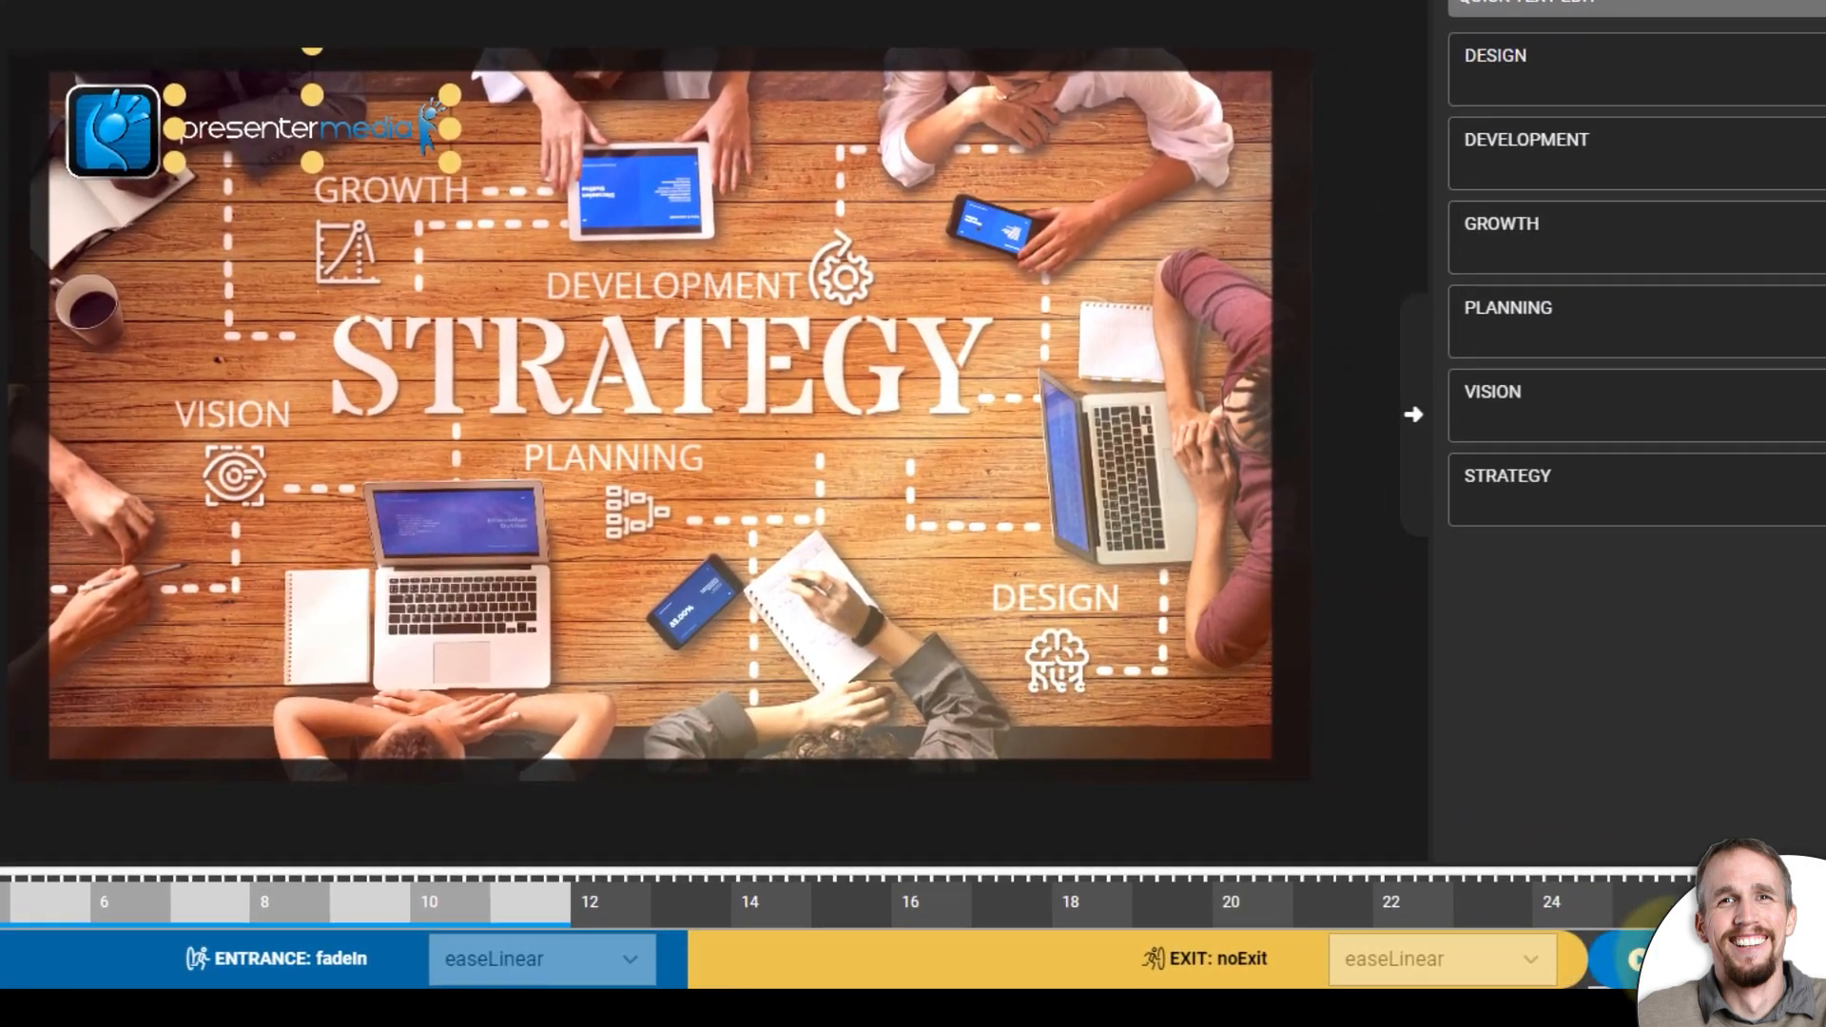
left_click(1628, 959)
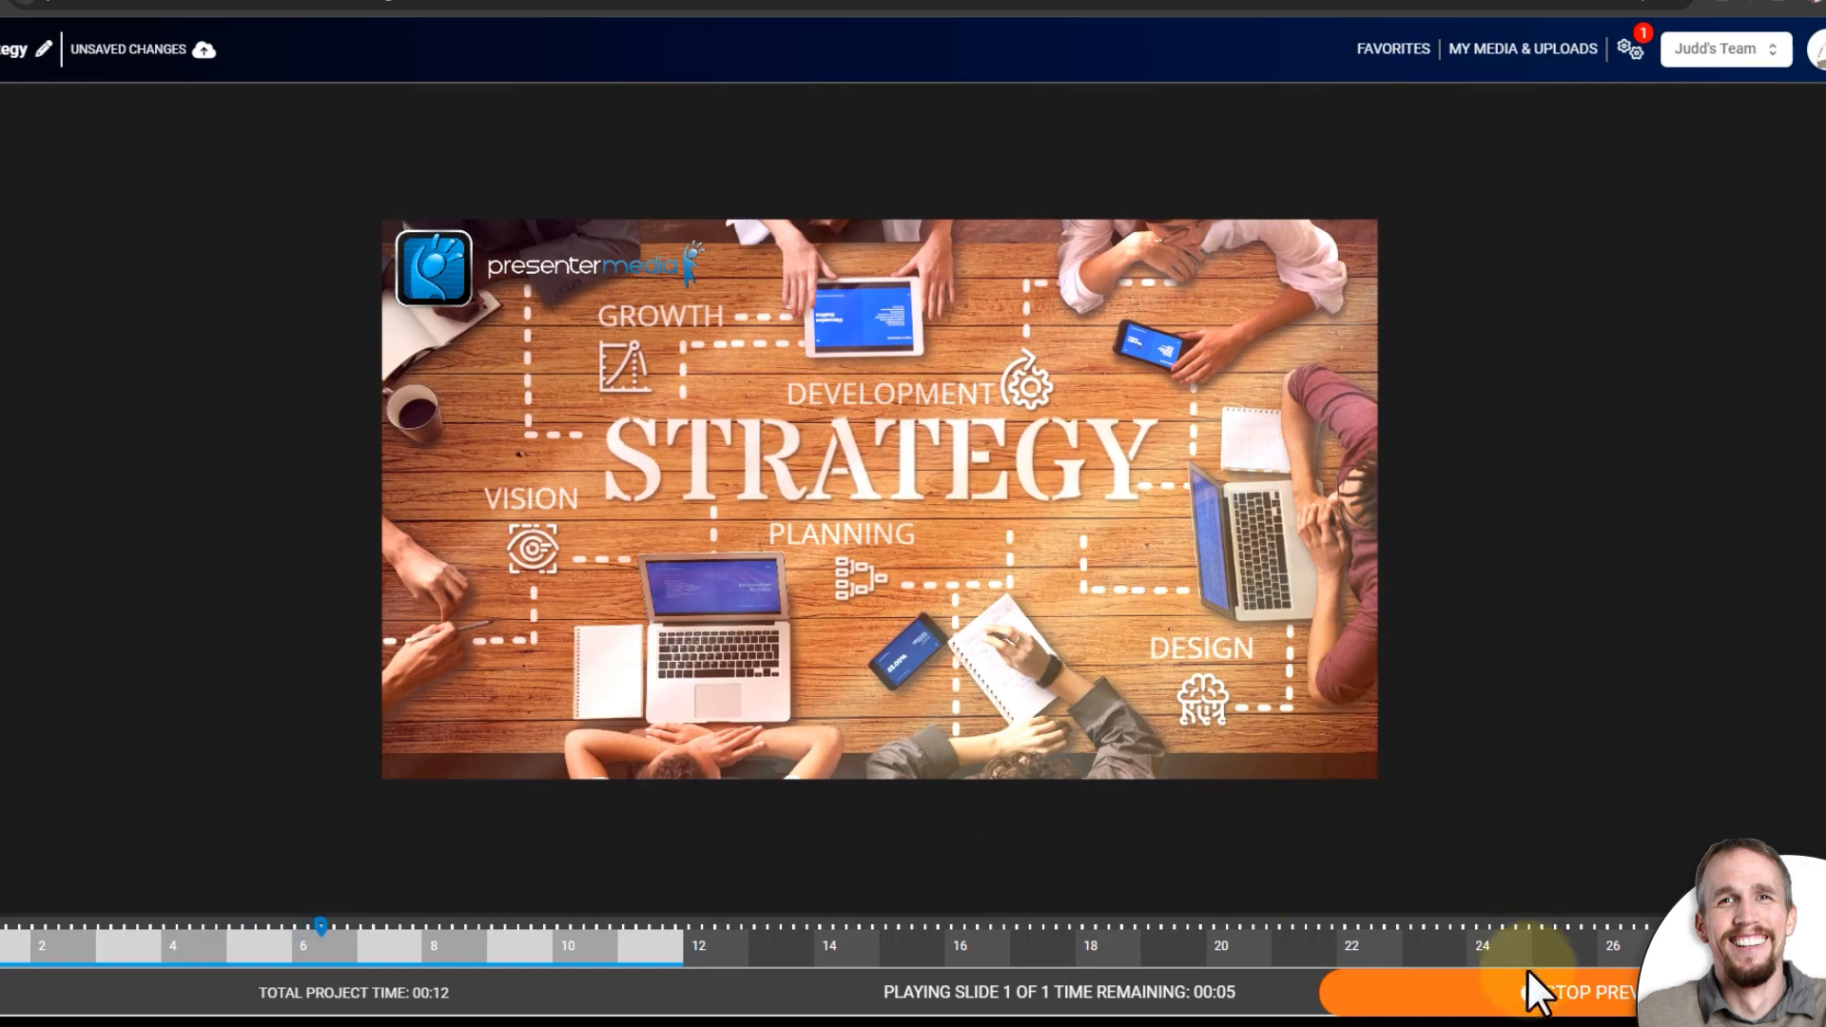
left_click(1529, 994)
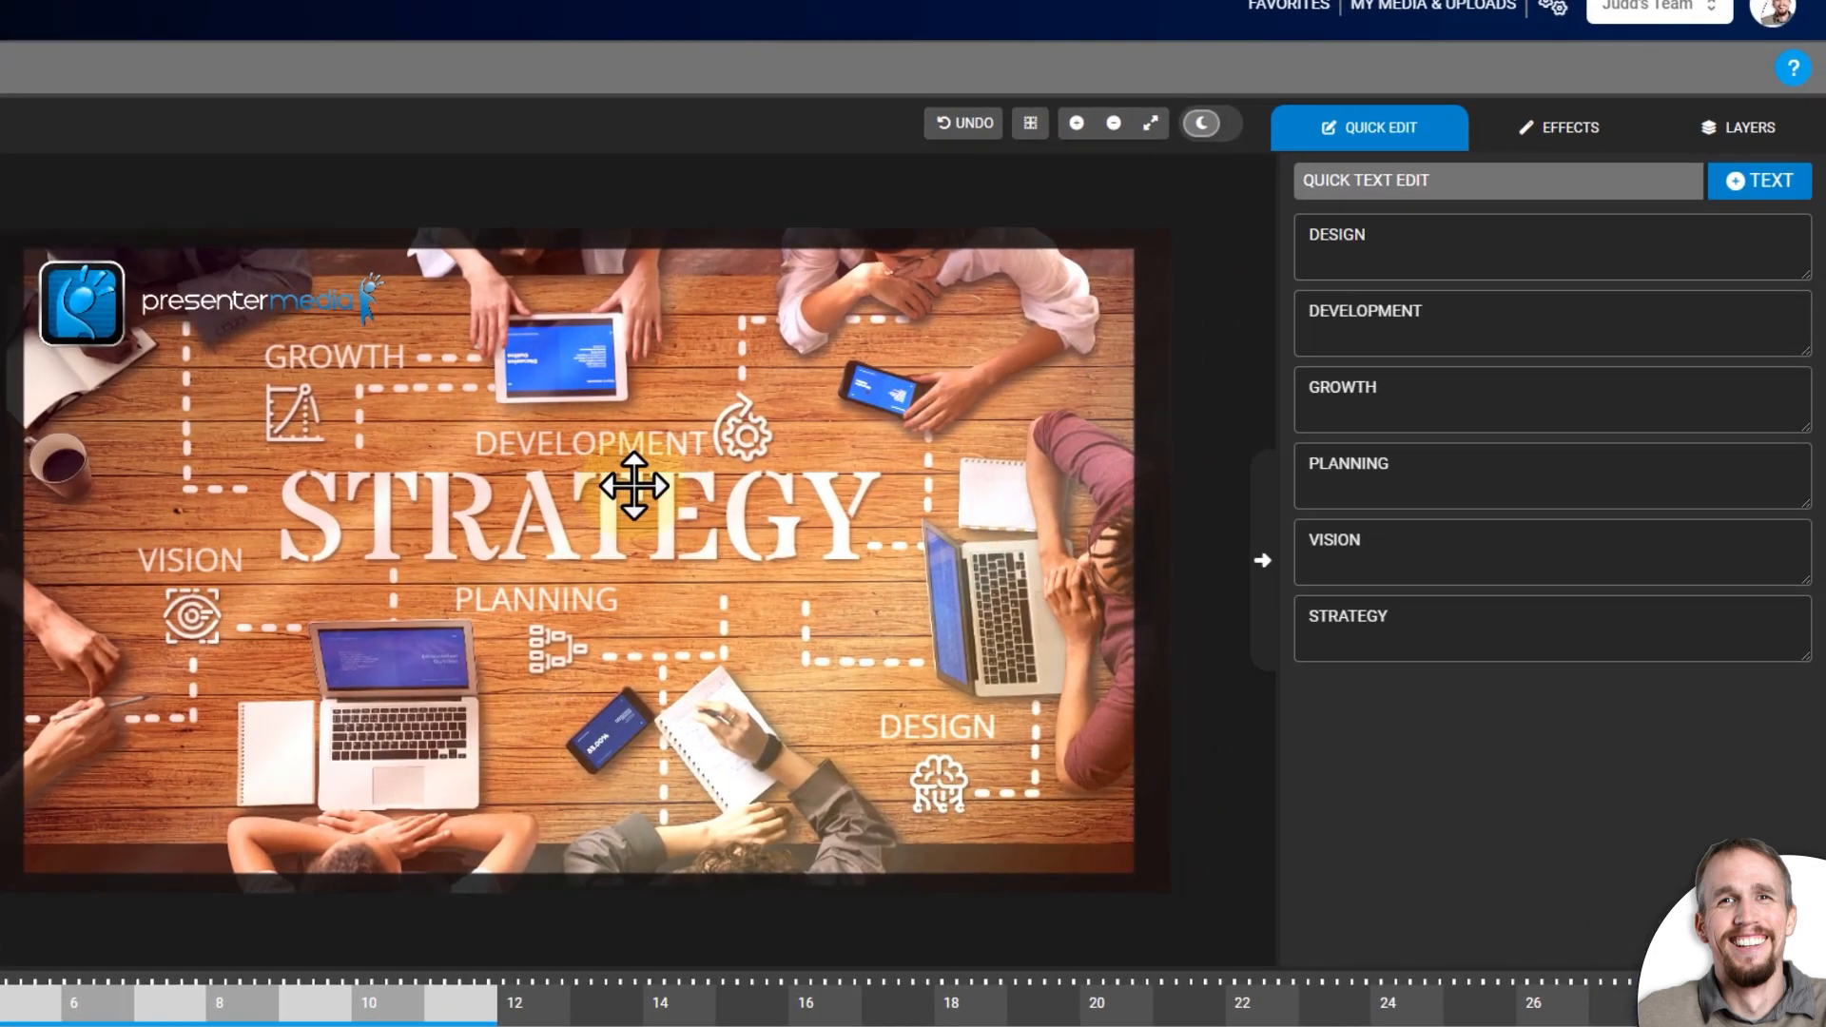
Replace the STRATEGY heading with TEAMWORK and slightly reduce its font size.
left_click(1443, 618)
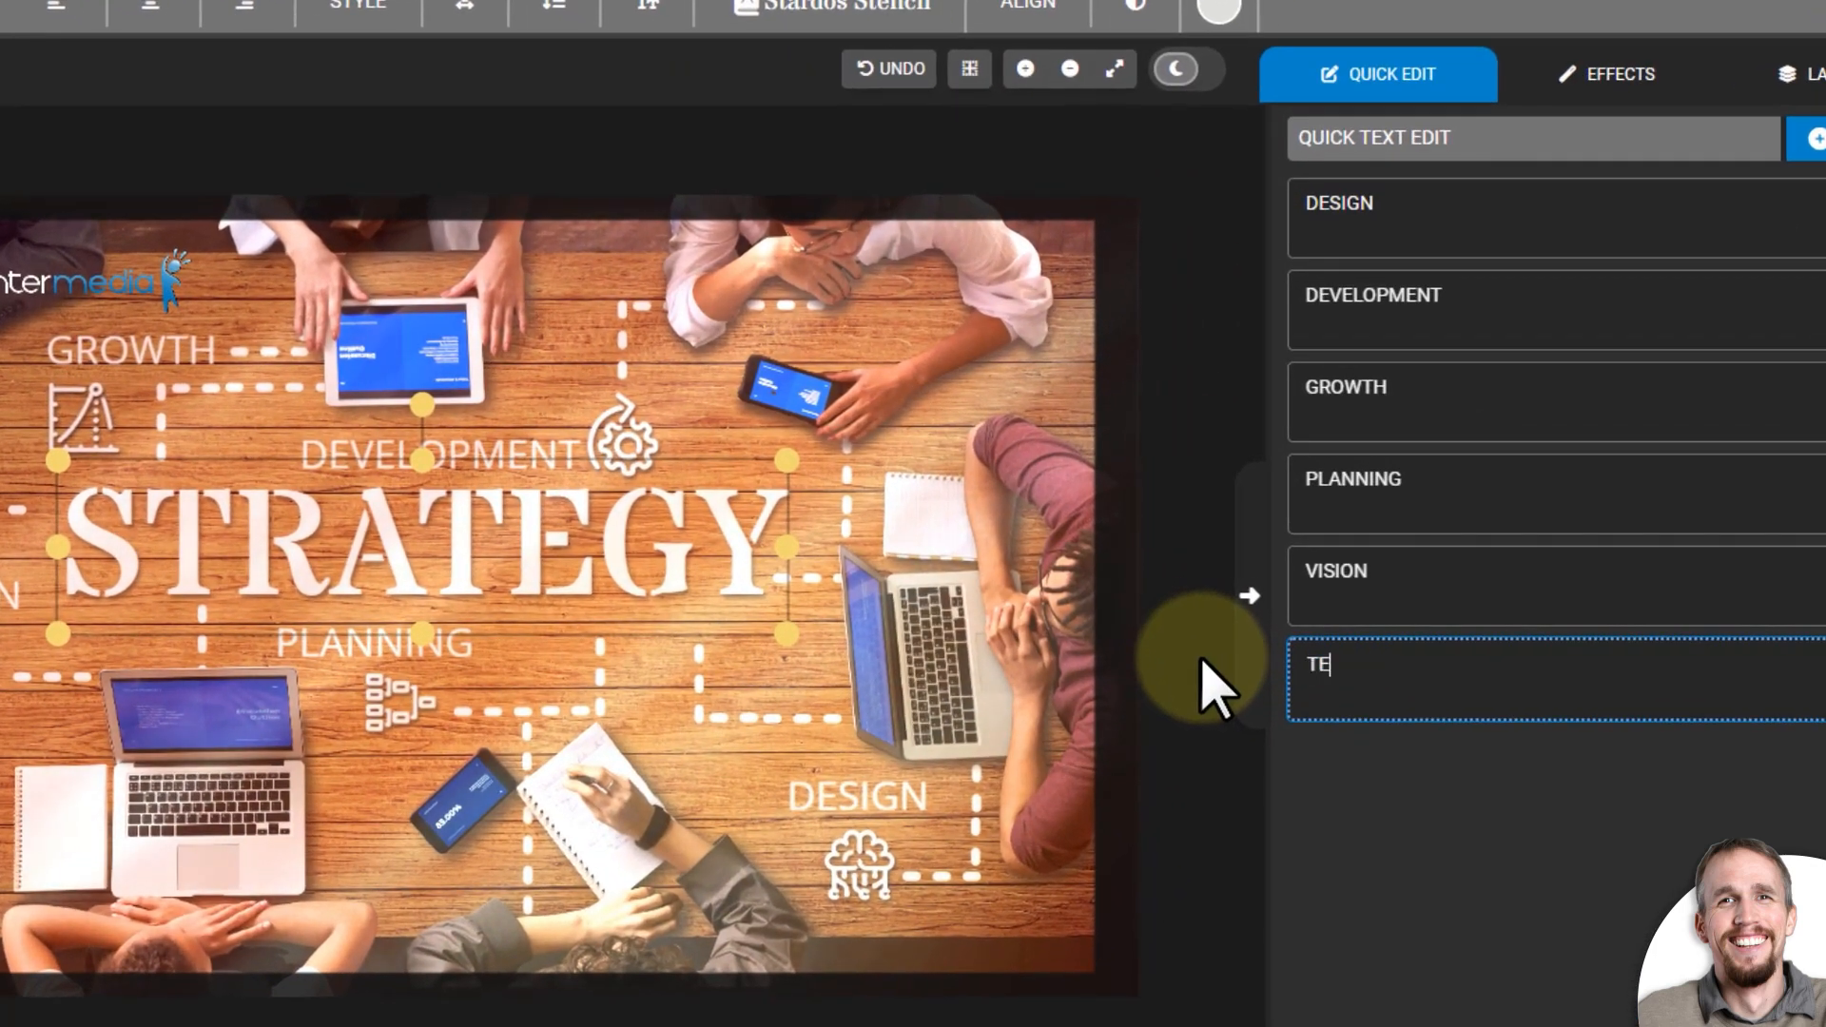
type("TEAMWORK")
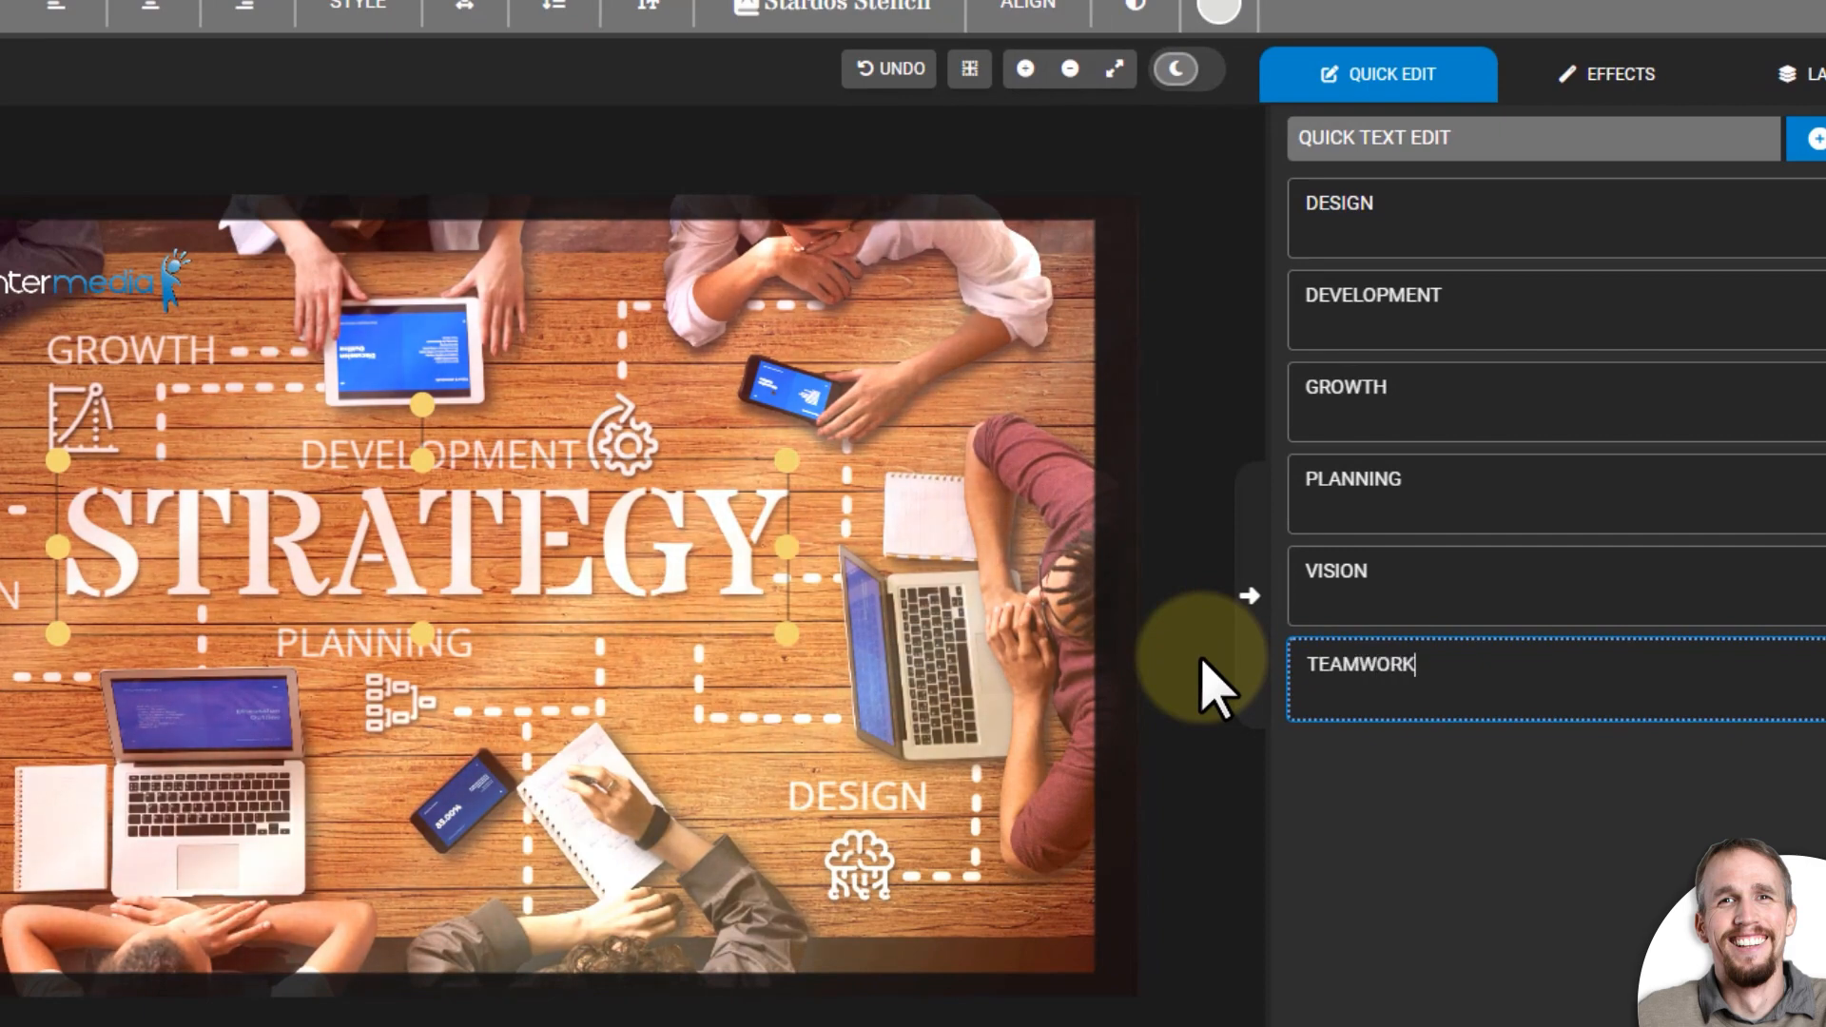
left_click(1496, 584)
left_click(1493, 656)
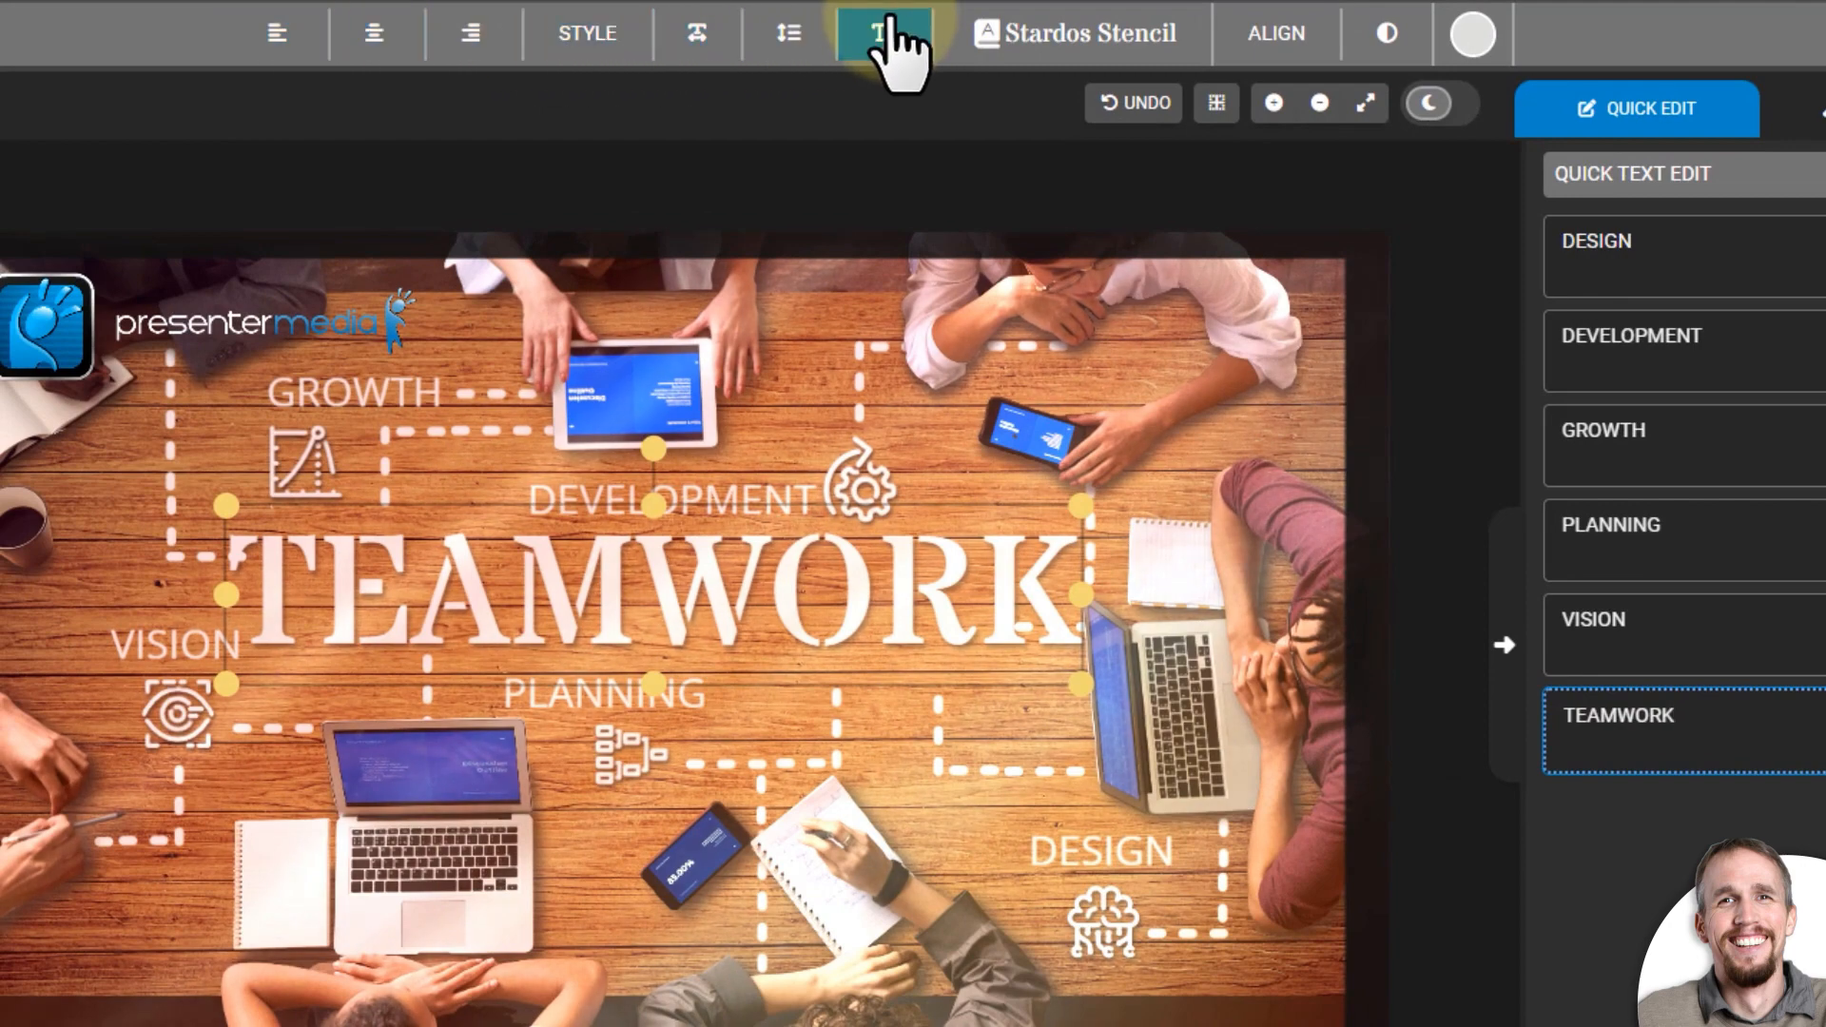
left_click(880, 38)
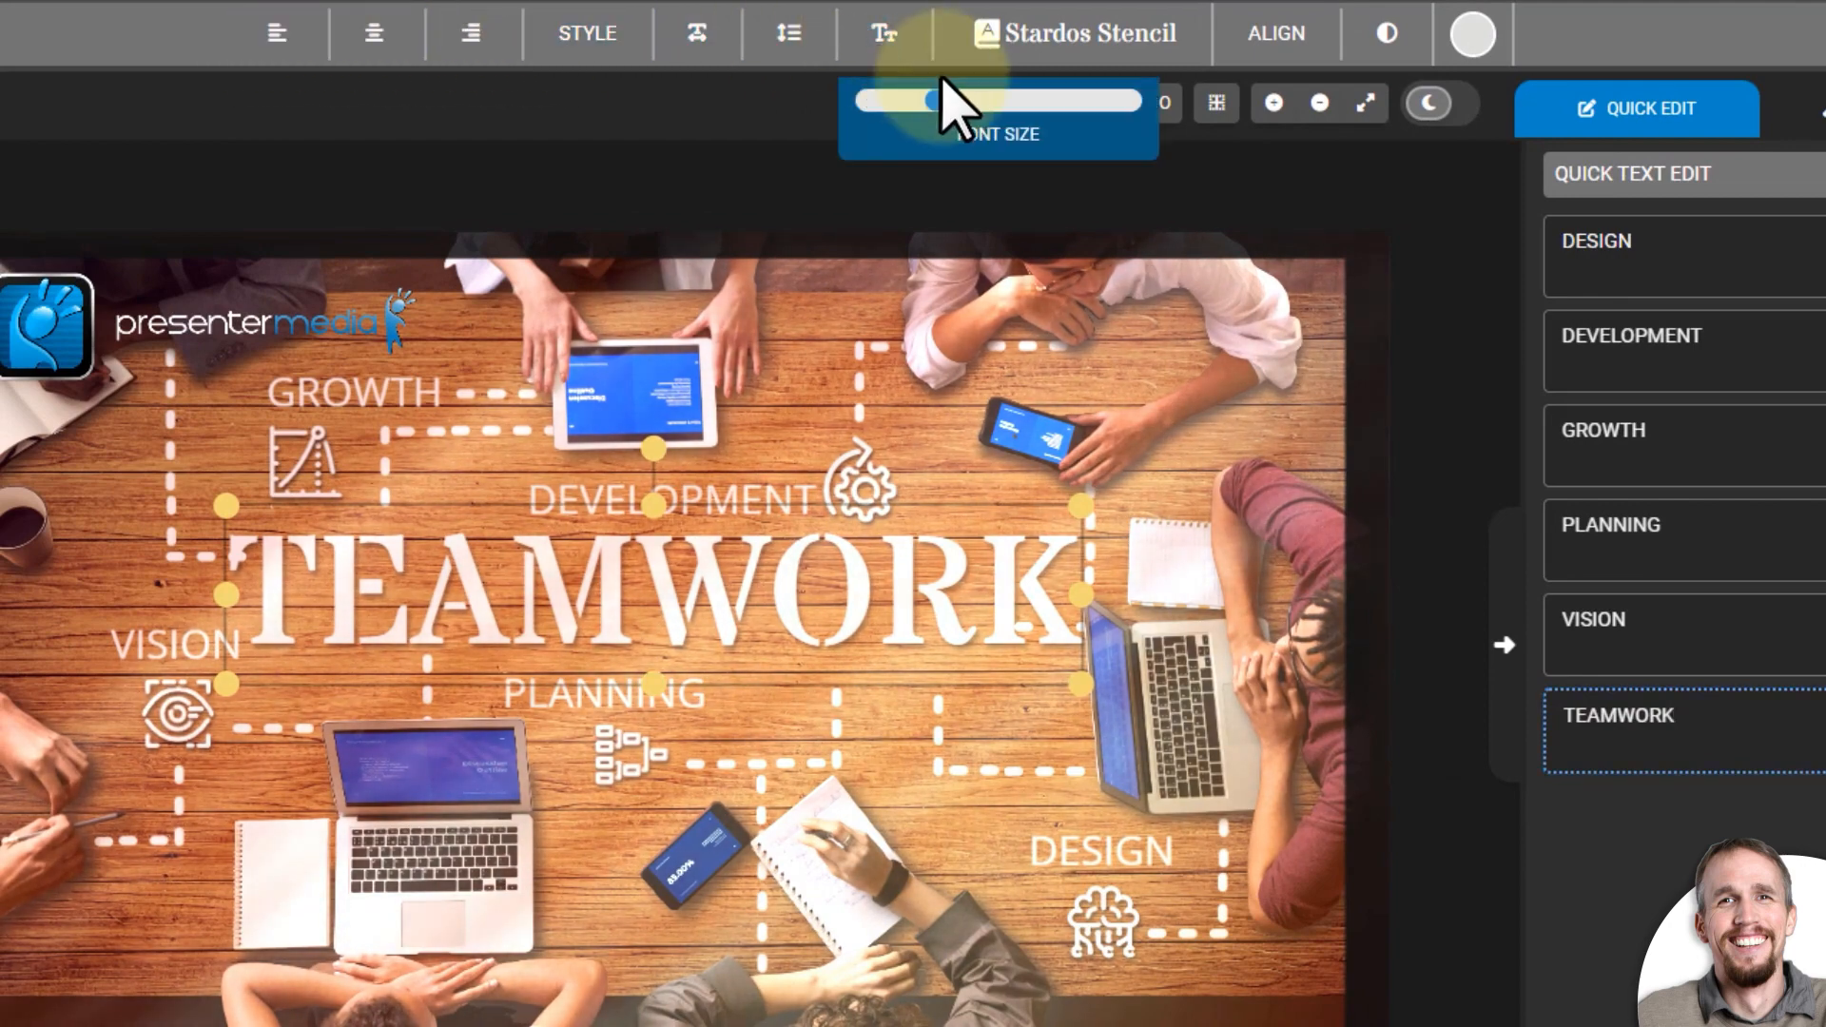
left_click_drag(946, 102, 935, 102)
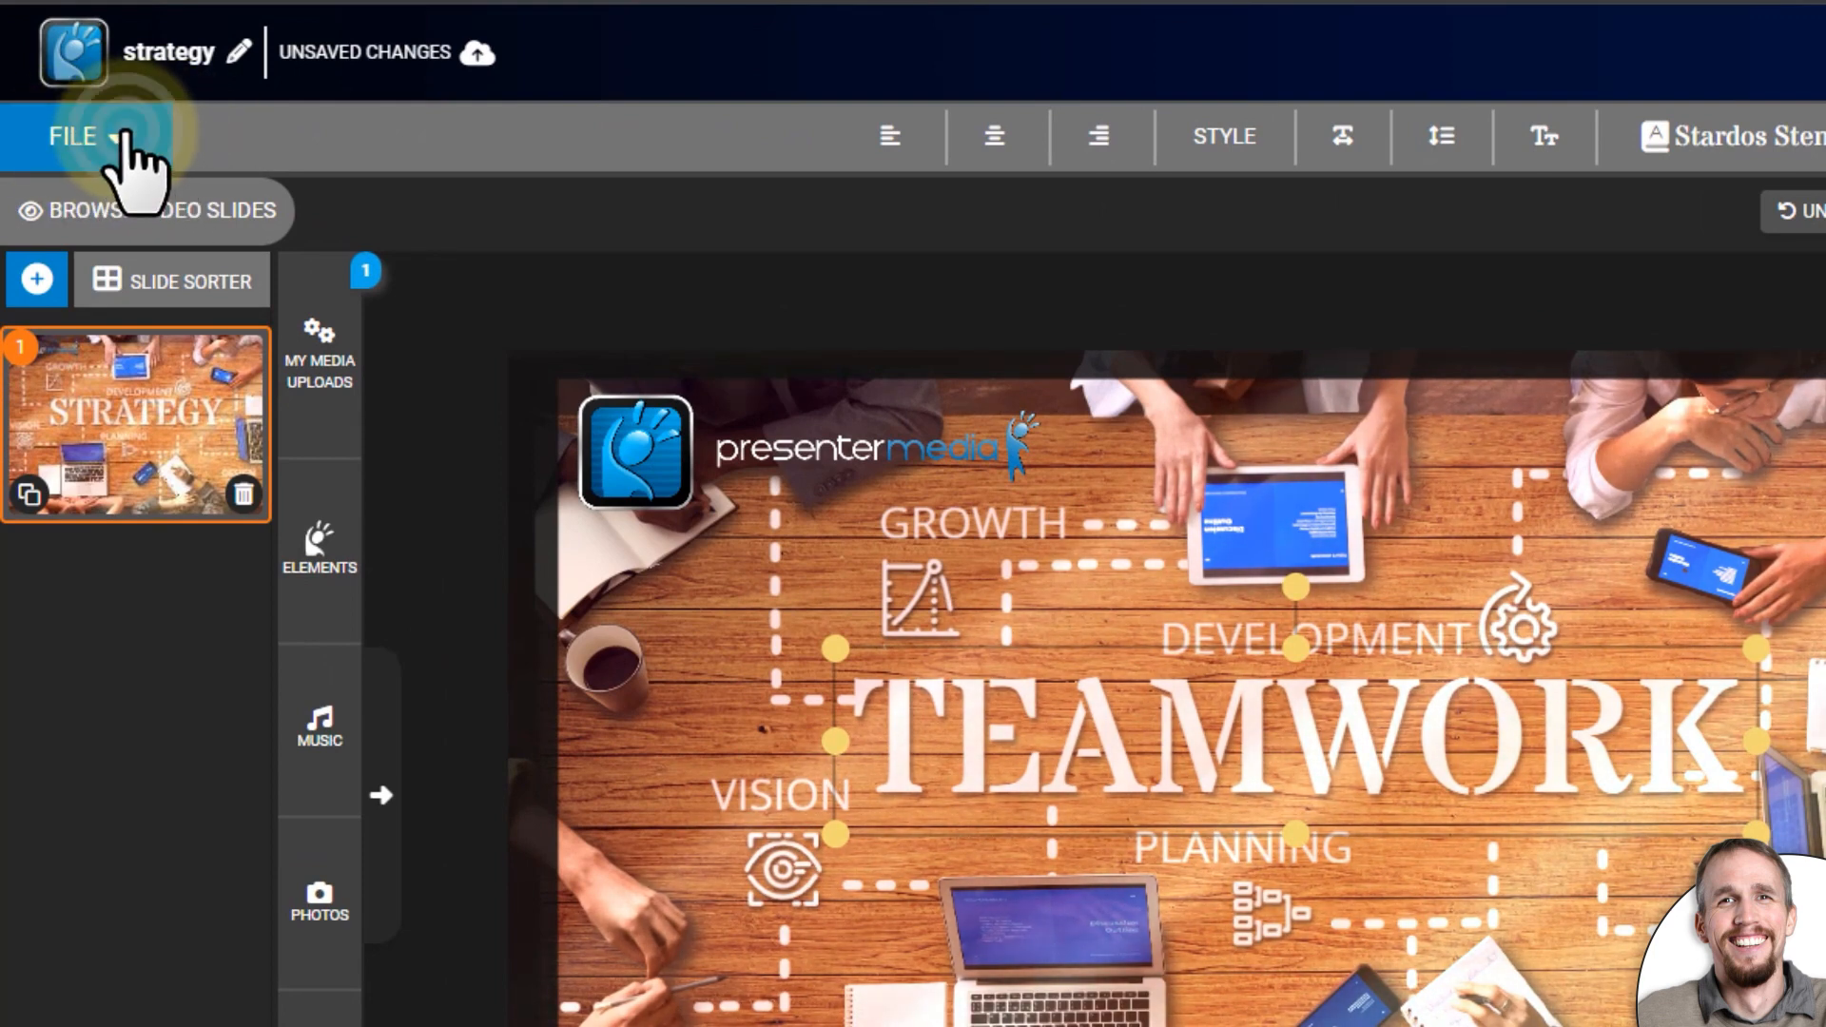
left_click(123, 136)
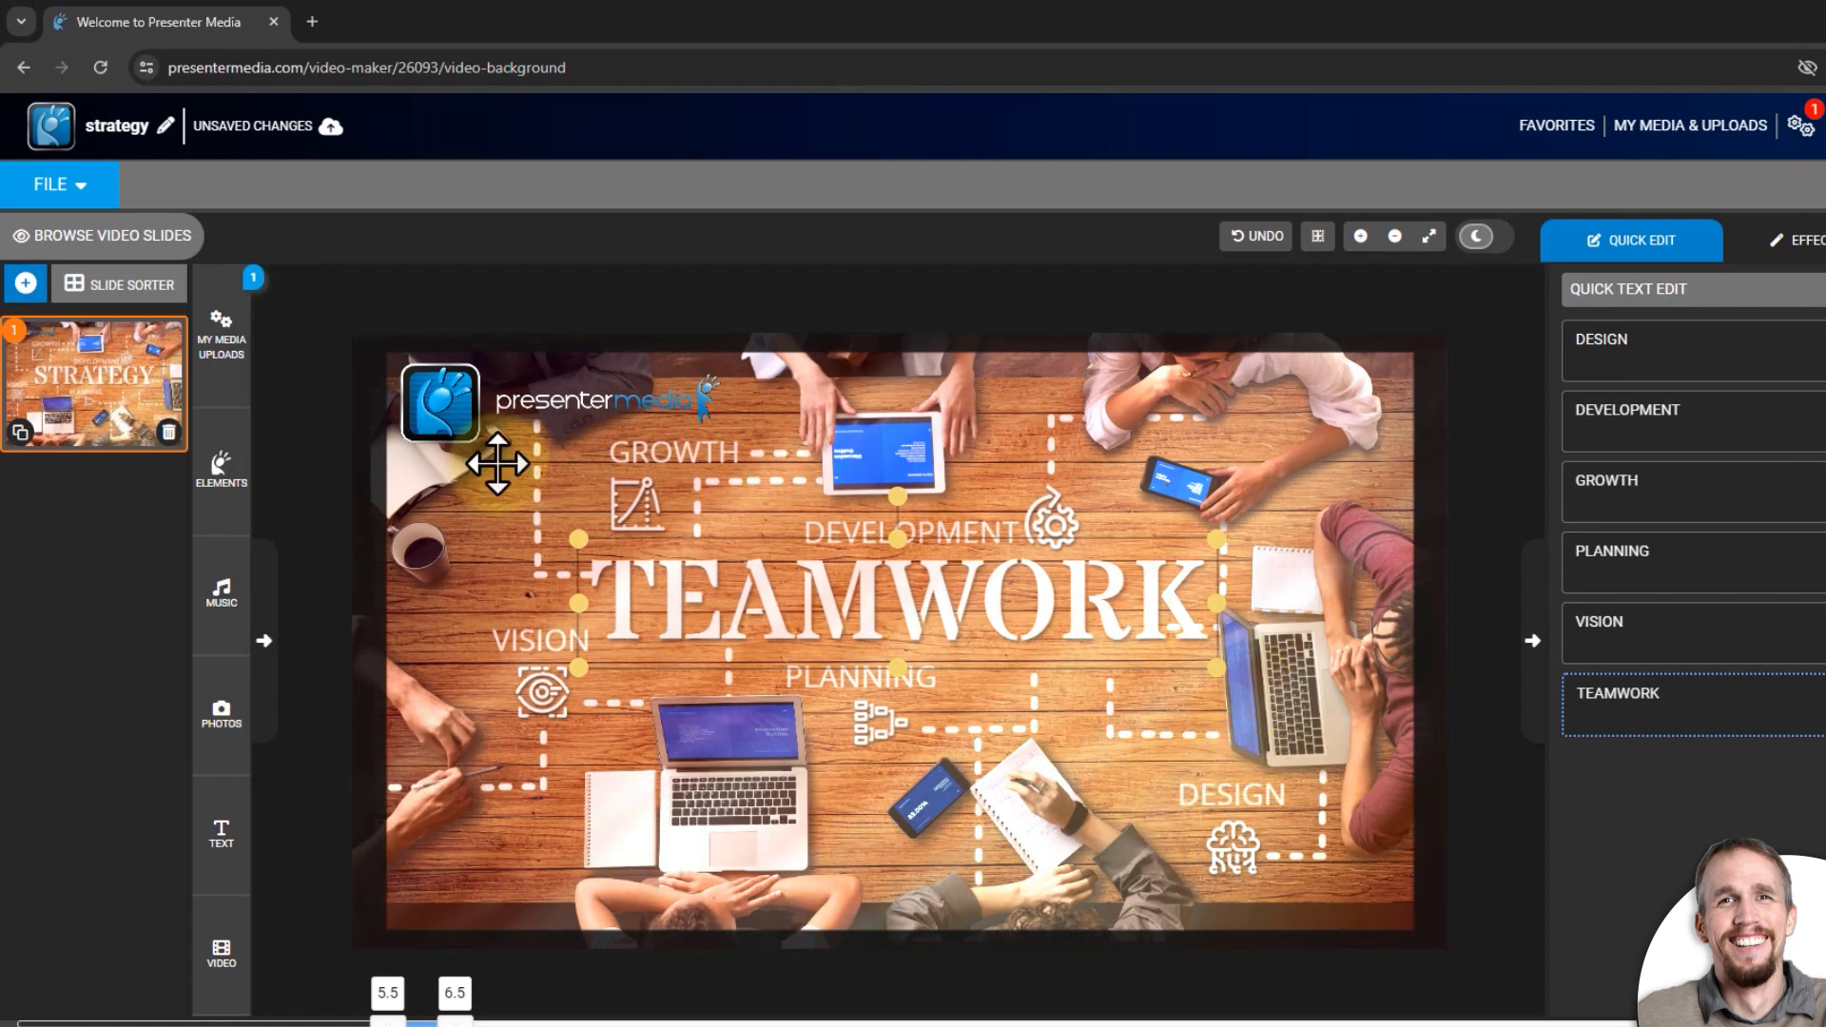
Render the strategy project for download as a video and acknowledge that it is queued.
left_click(49, 183)
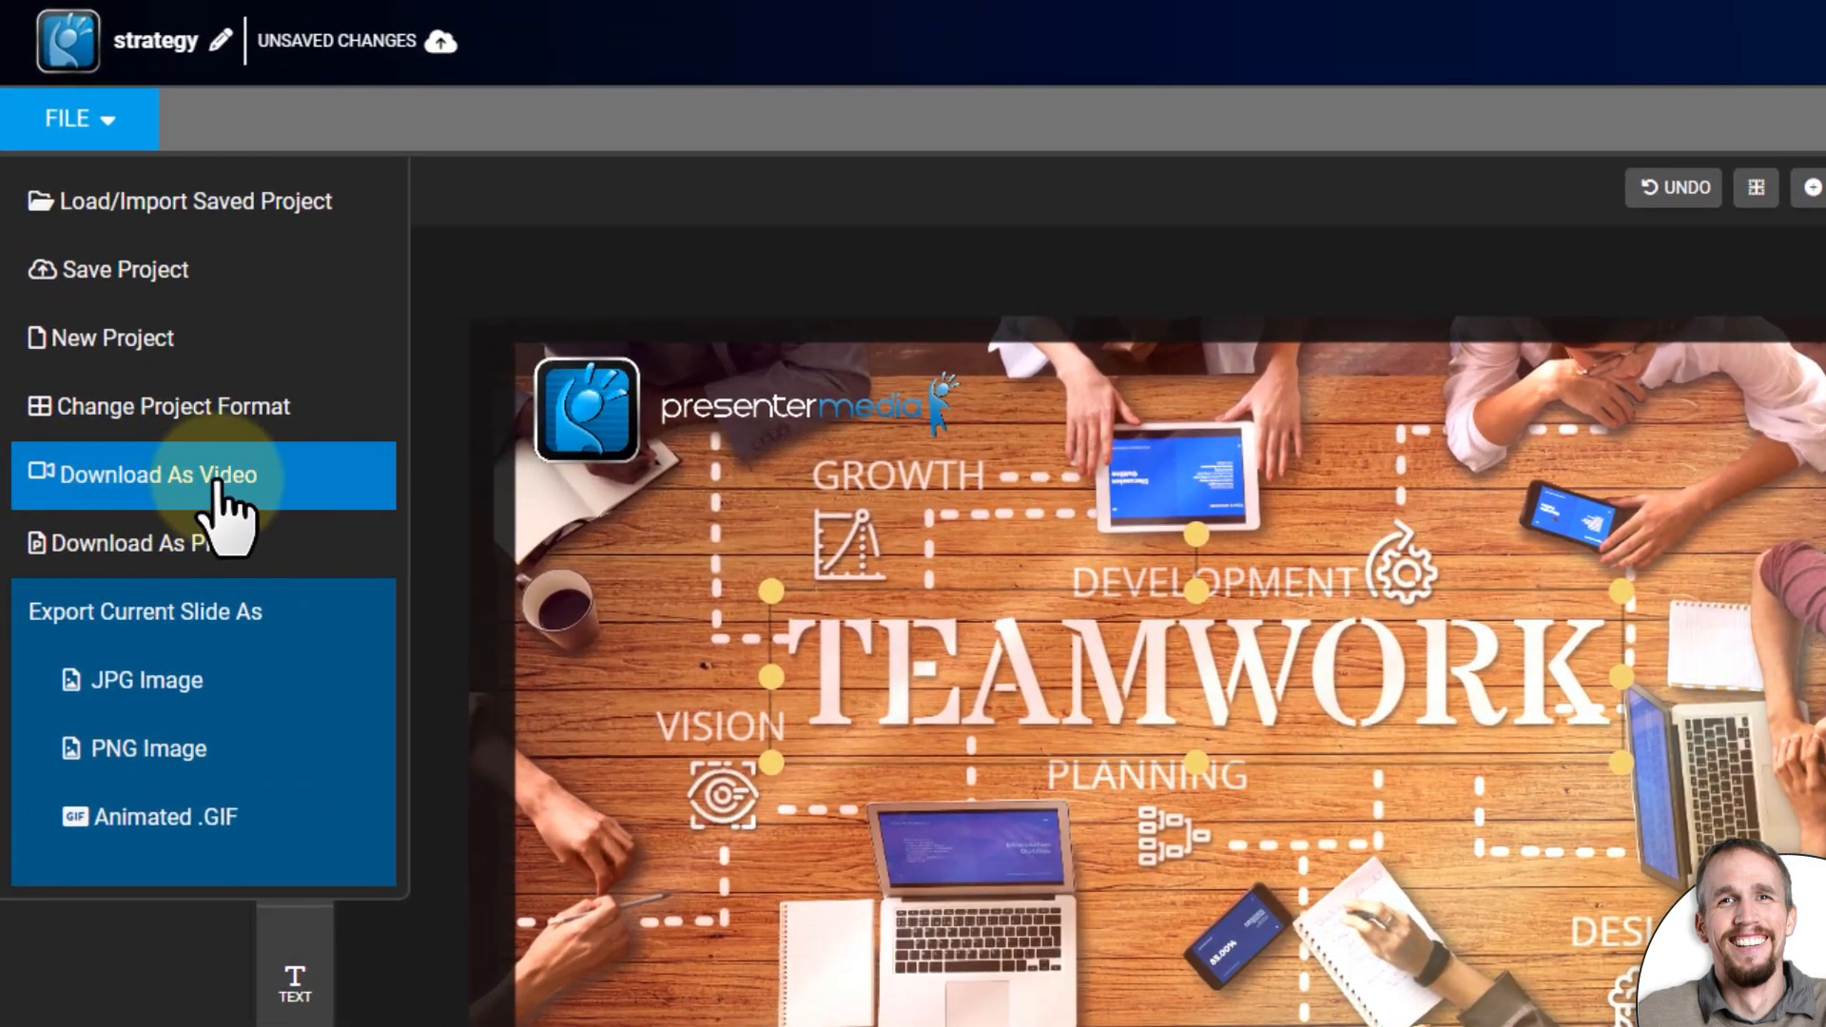
left_click(213, 477)
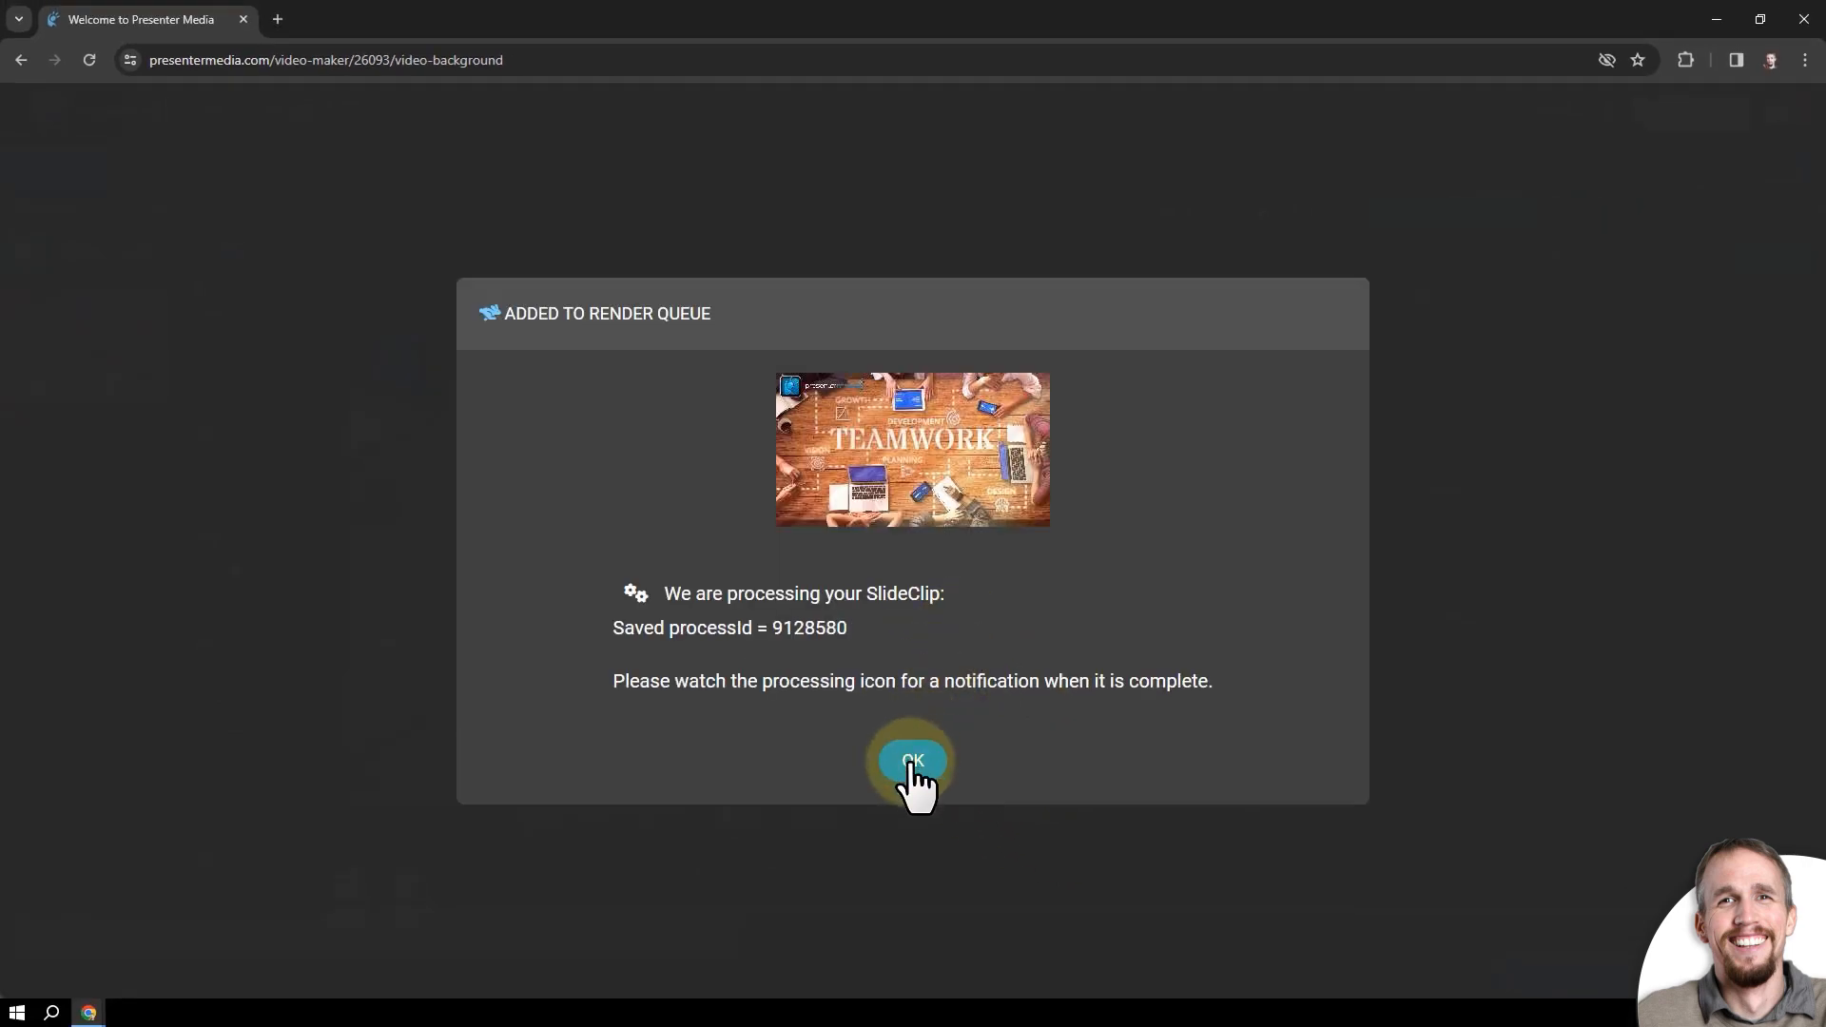
left_click(911, 767)
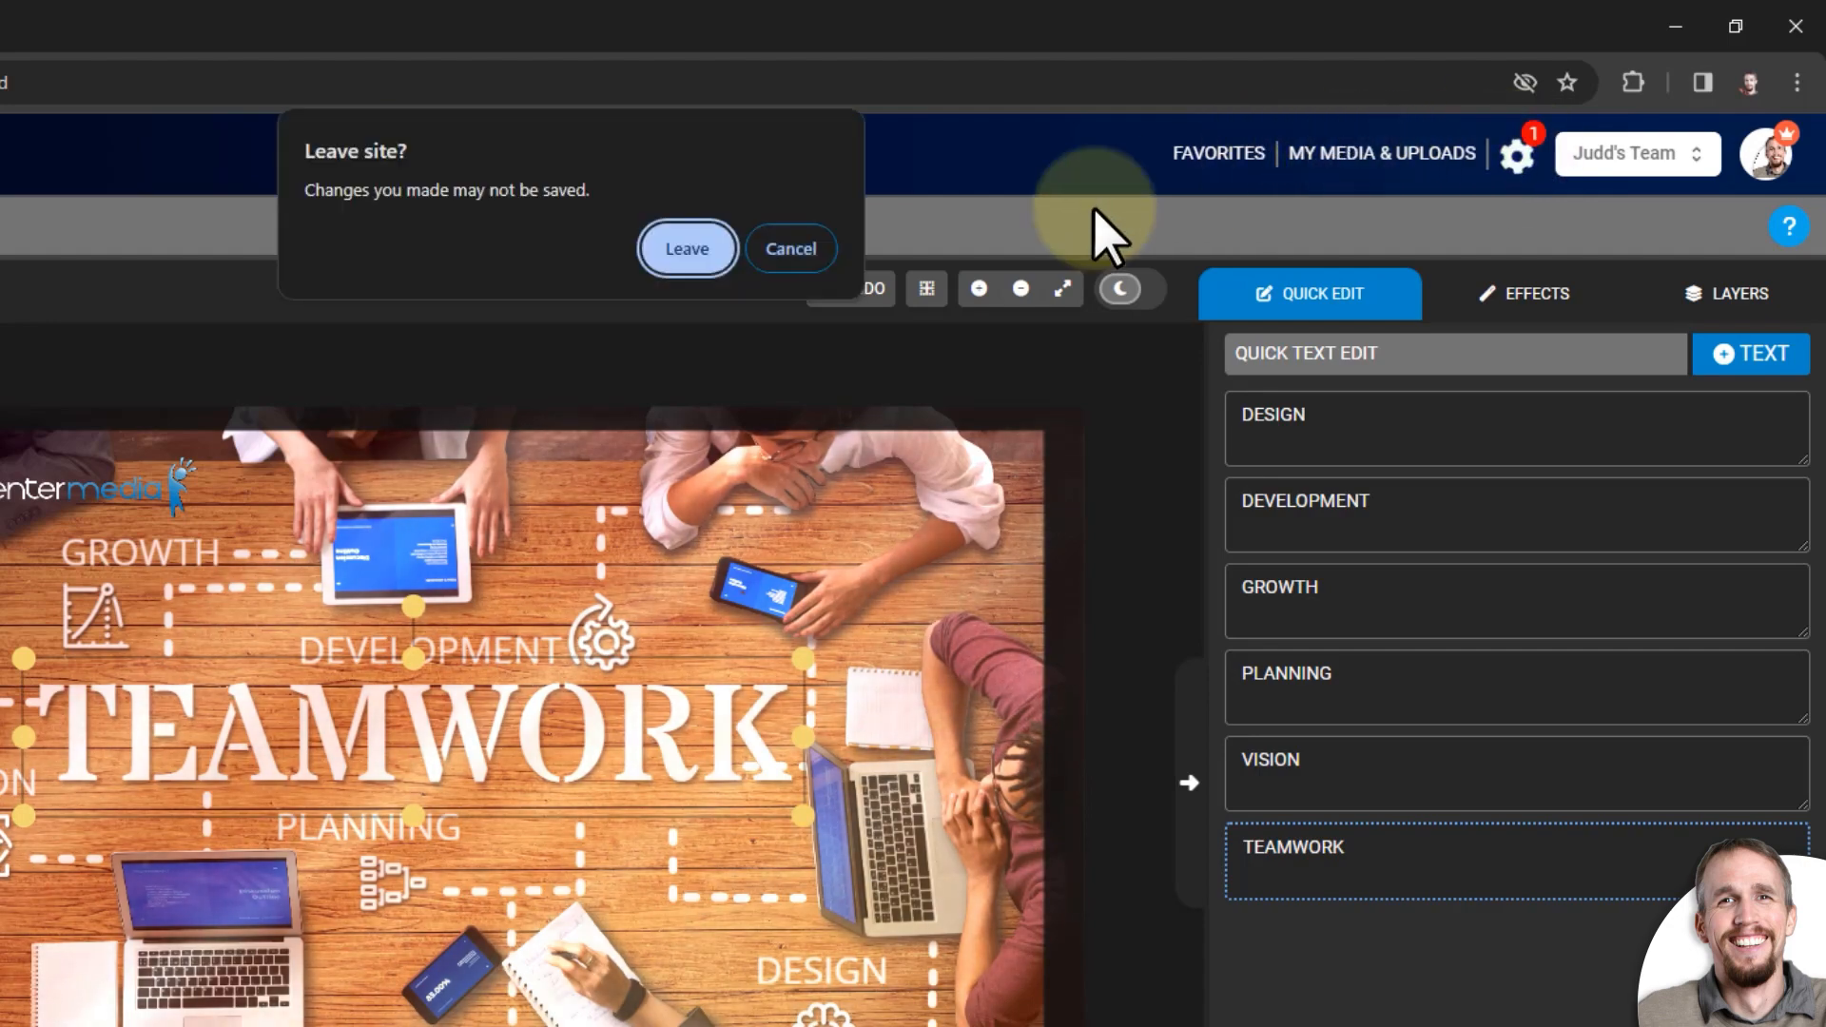
Leave the video editor for the customized media list and preview the Smoke Cloud Logo Reveal video.
left_click(702, 255)
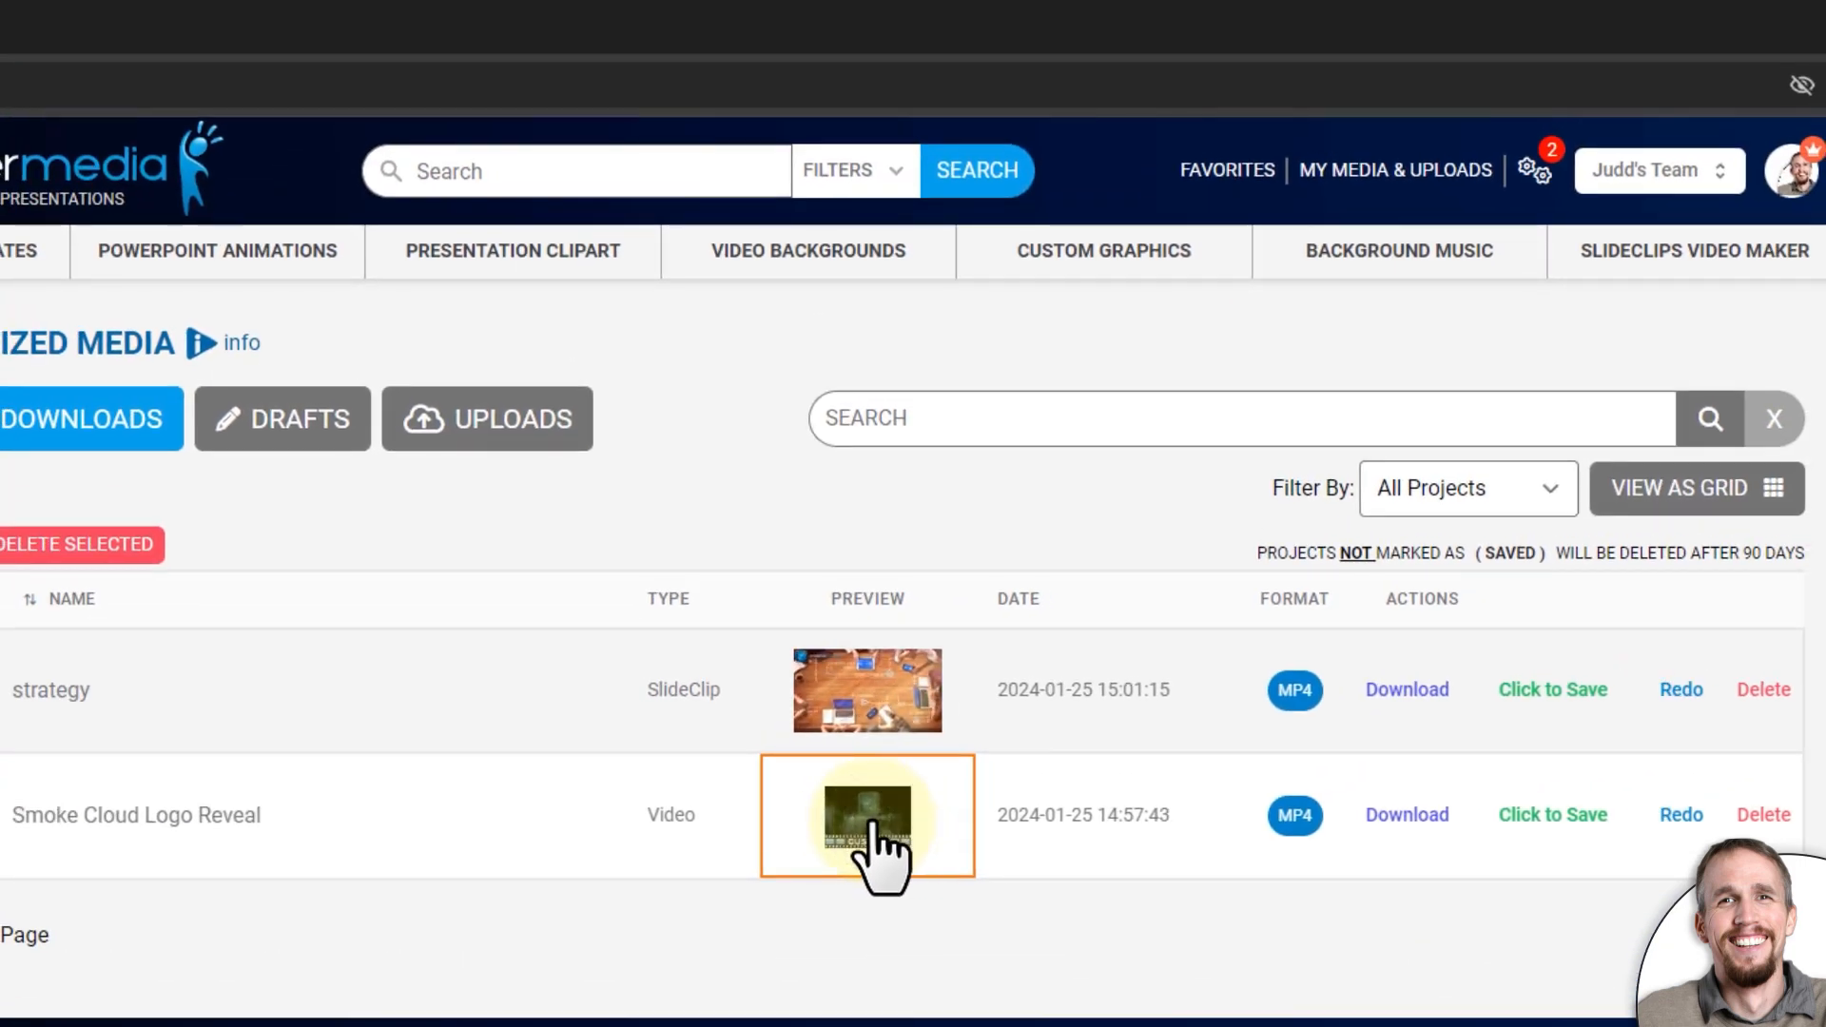
left_click(873, 824)
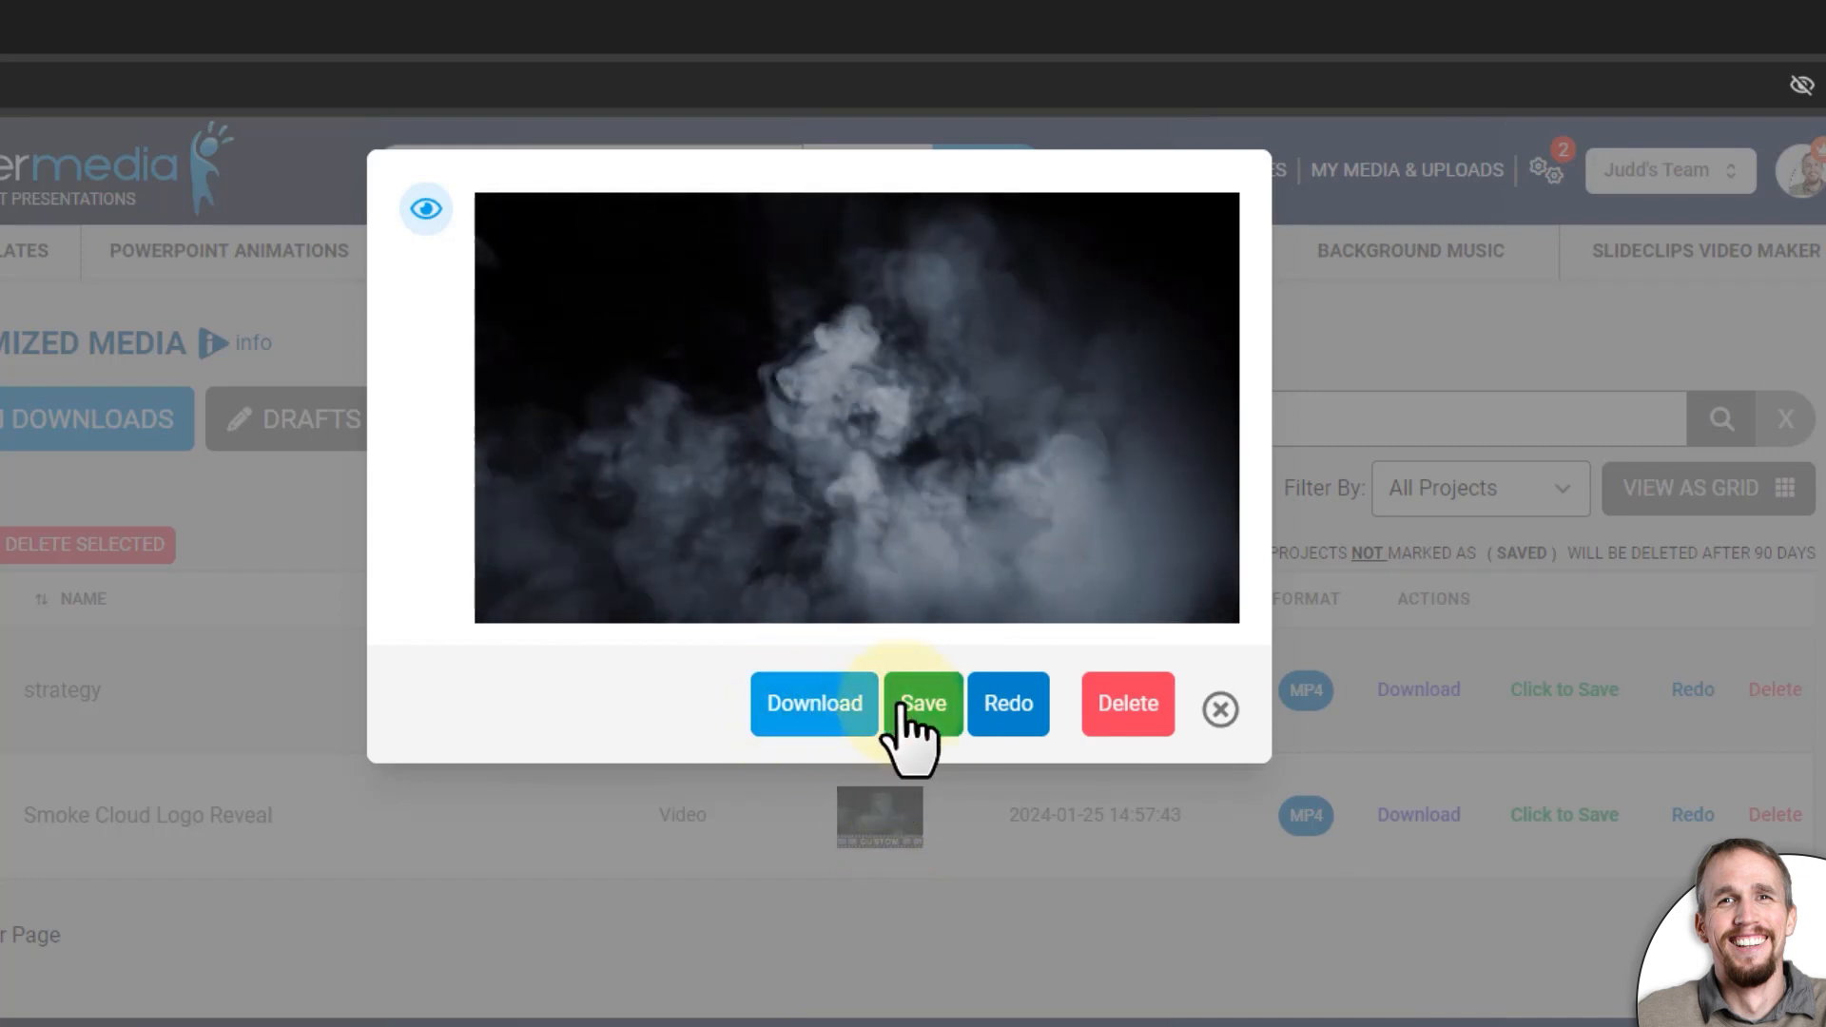
left_click(1207, 711)
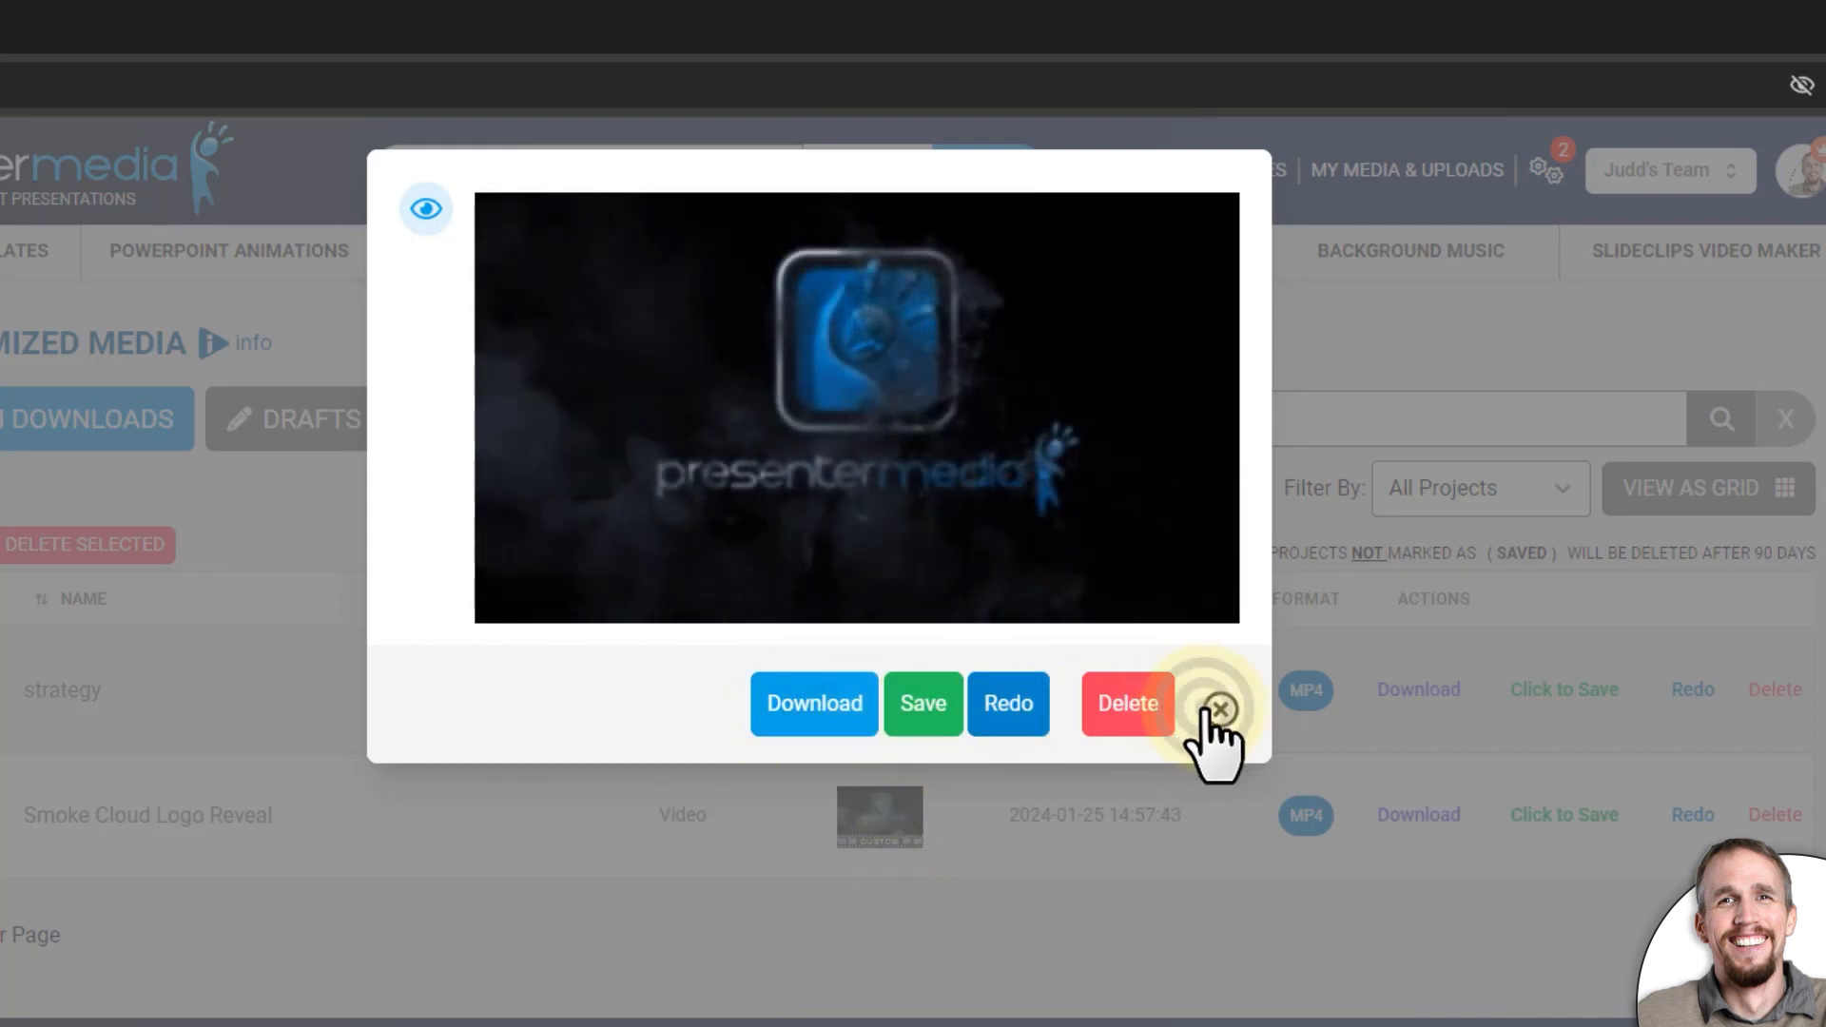
left_click(1220, 709)
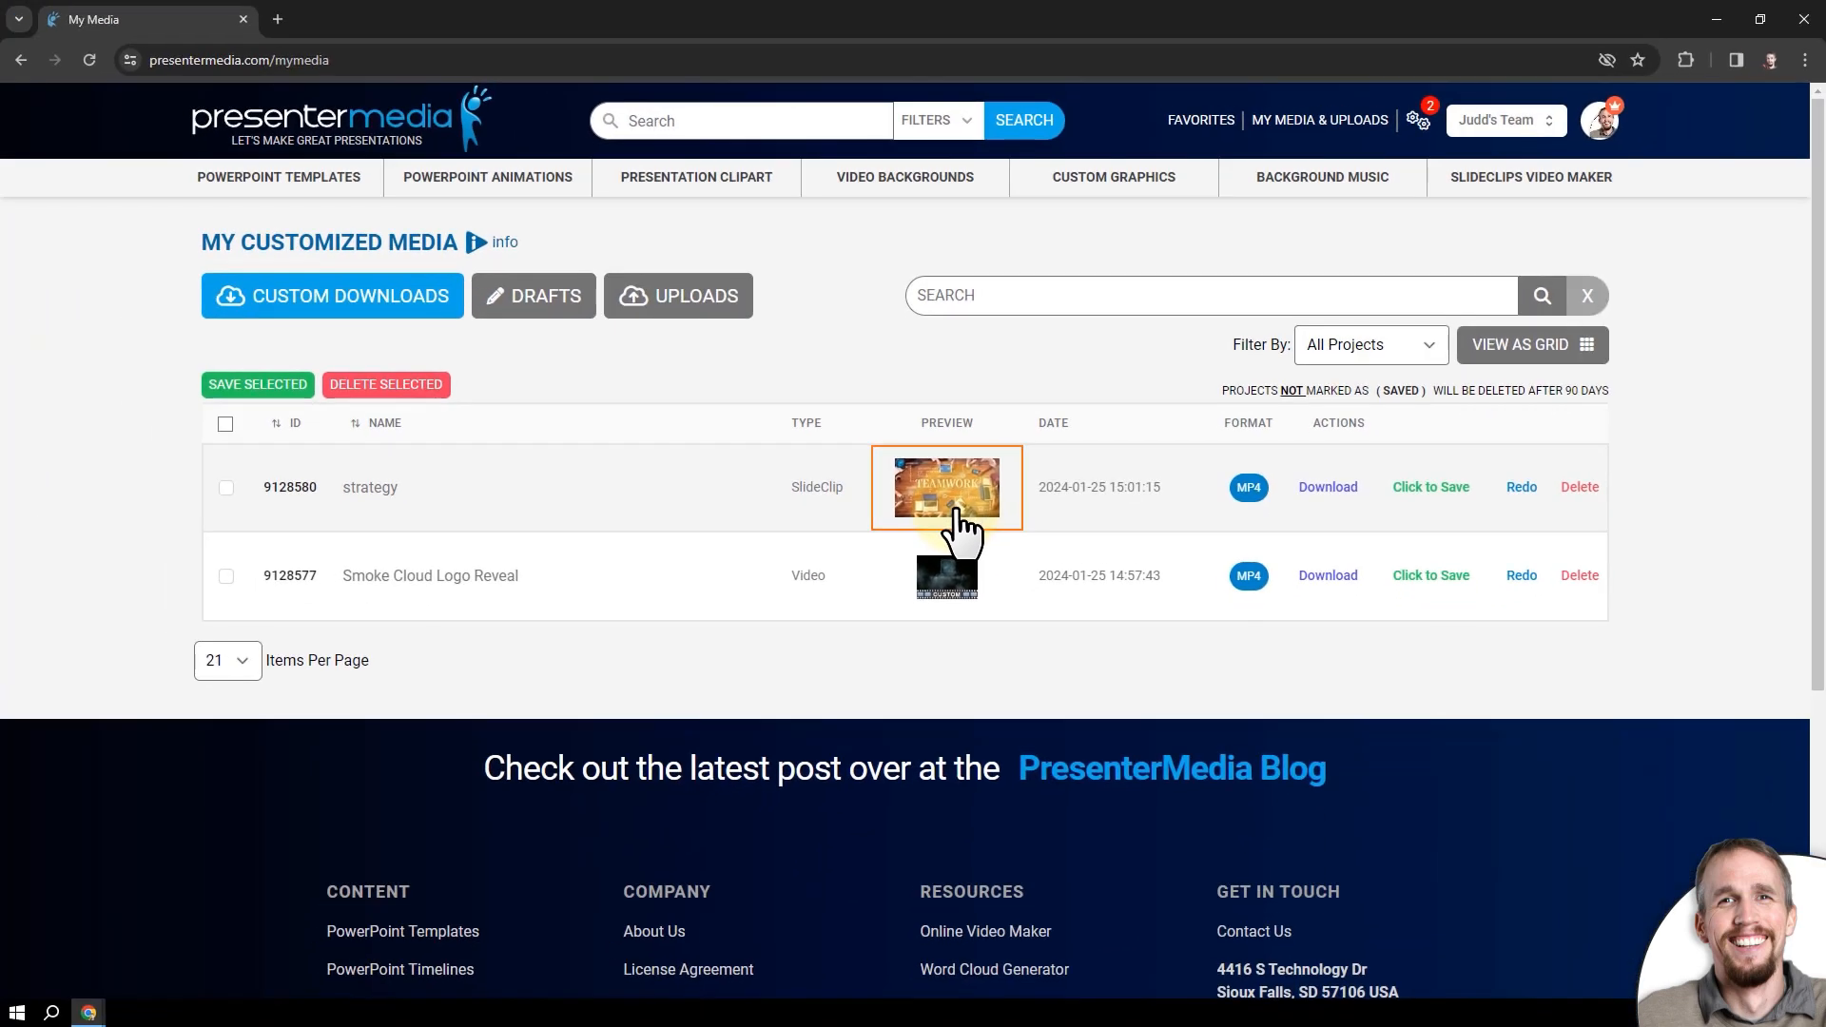
Preview the rendered strategy video from the customized media list and close it.
left_click(88, 60)
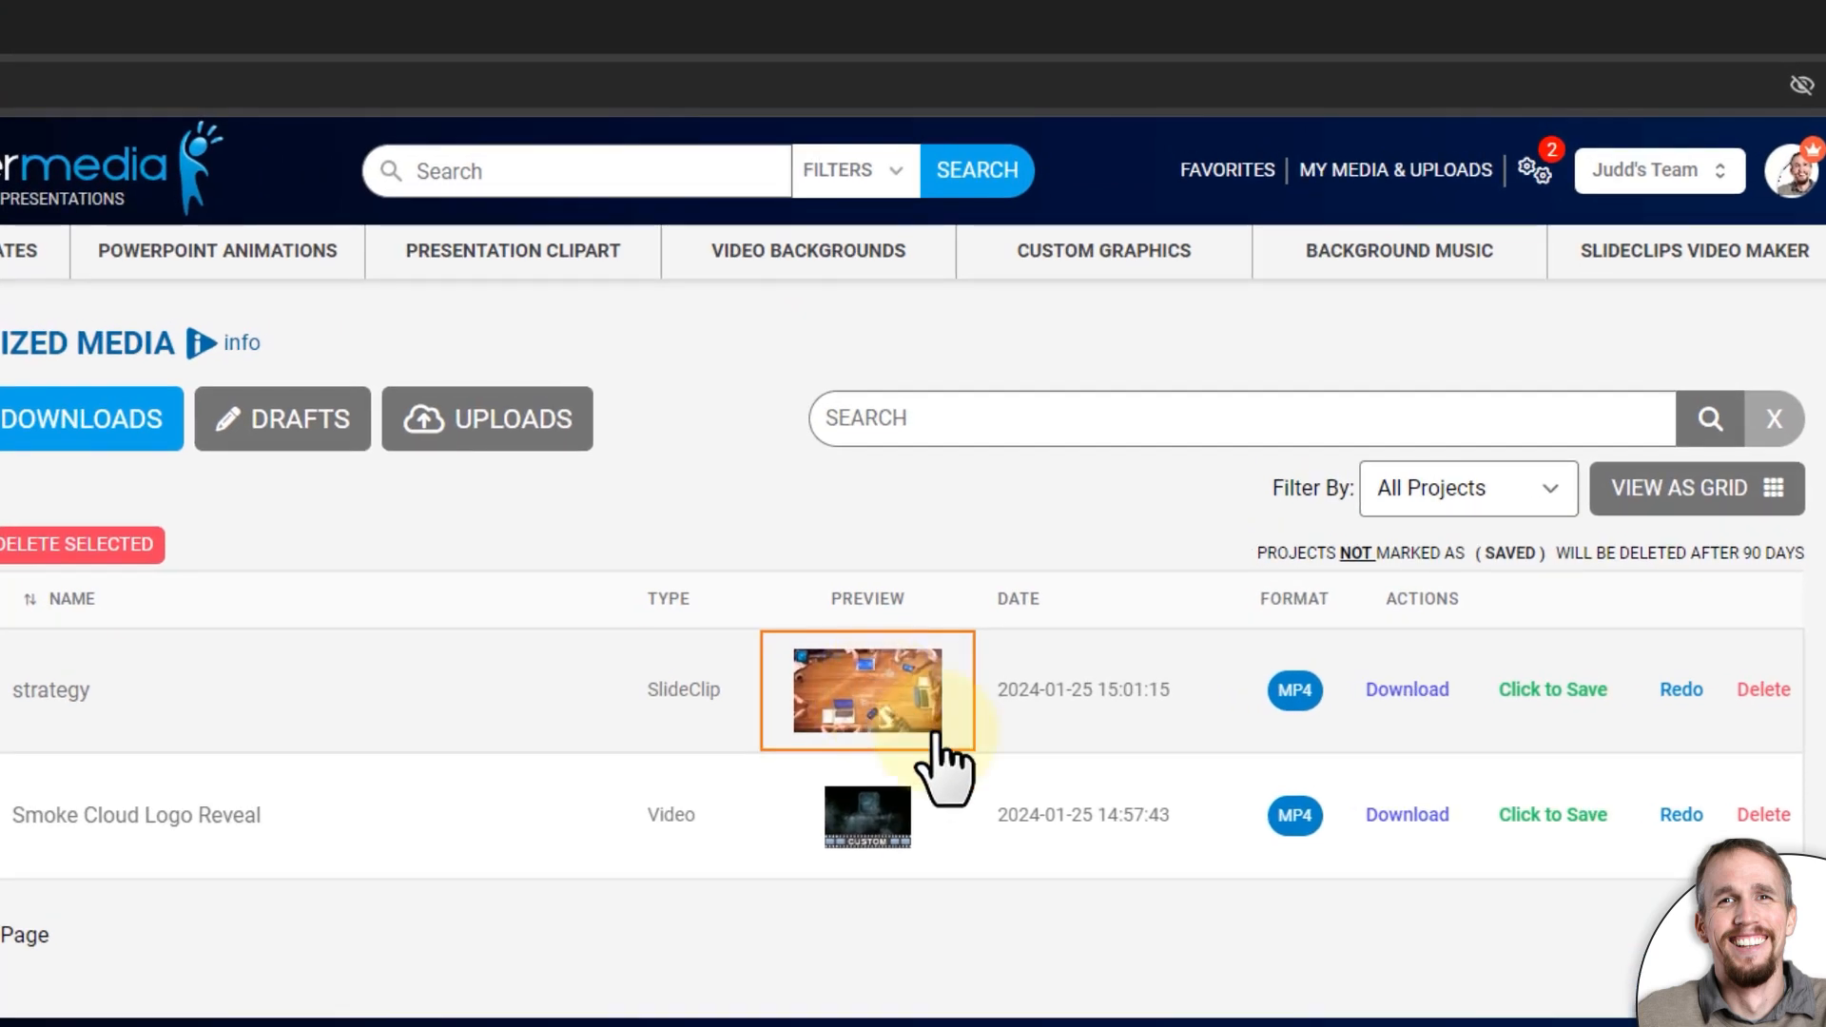
left_click(909, 714)
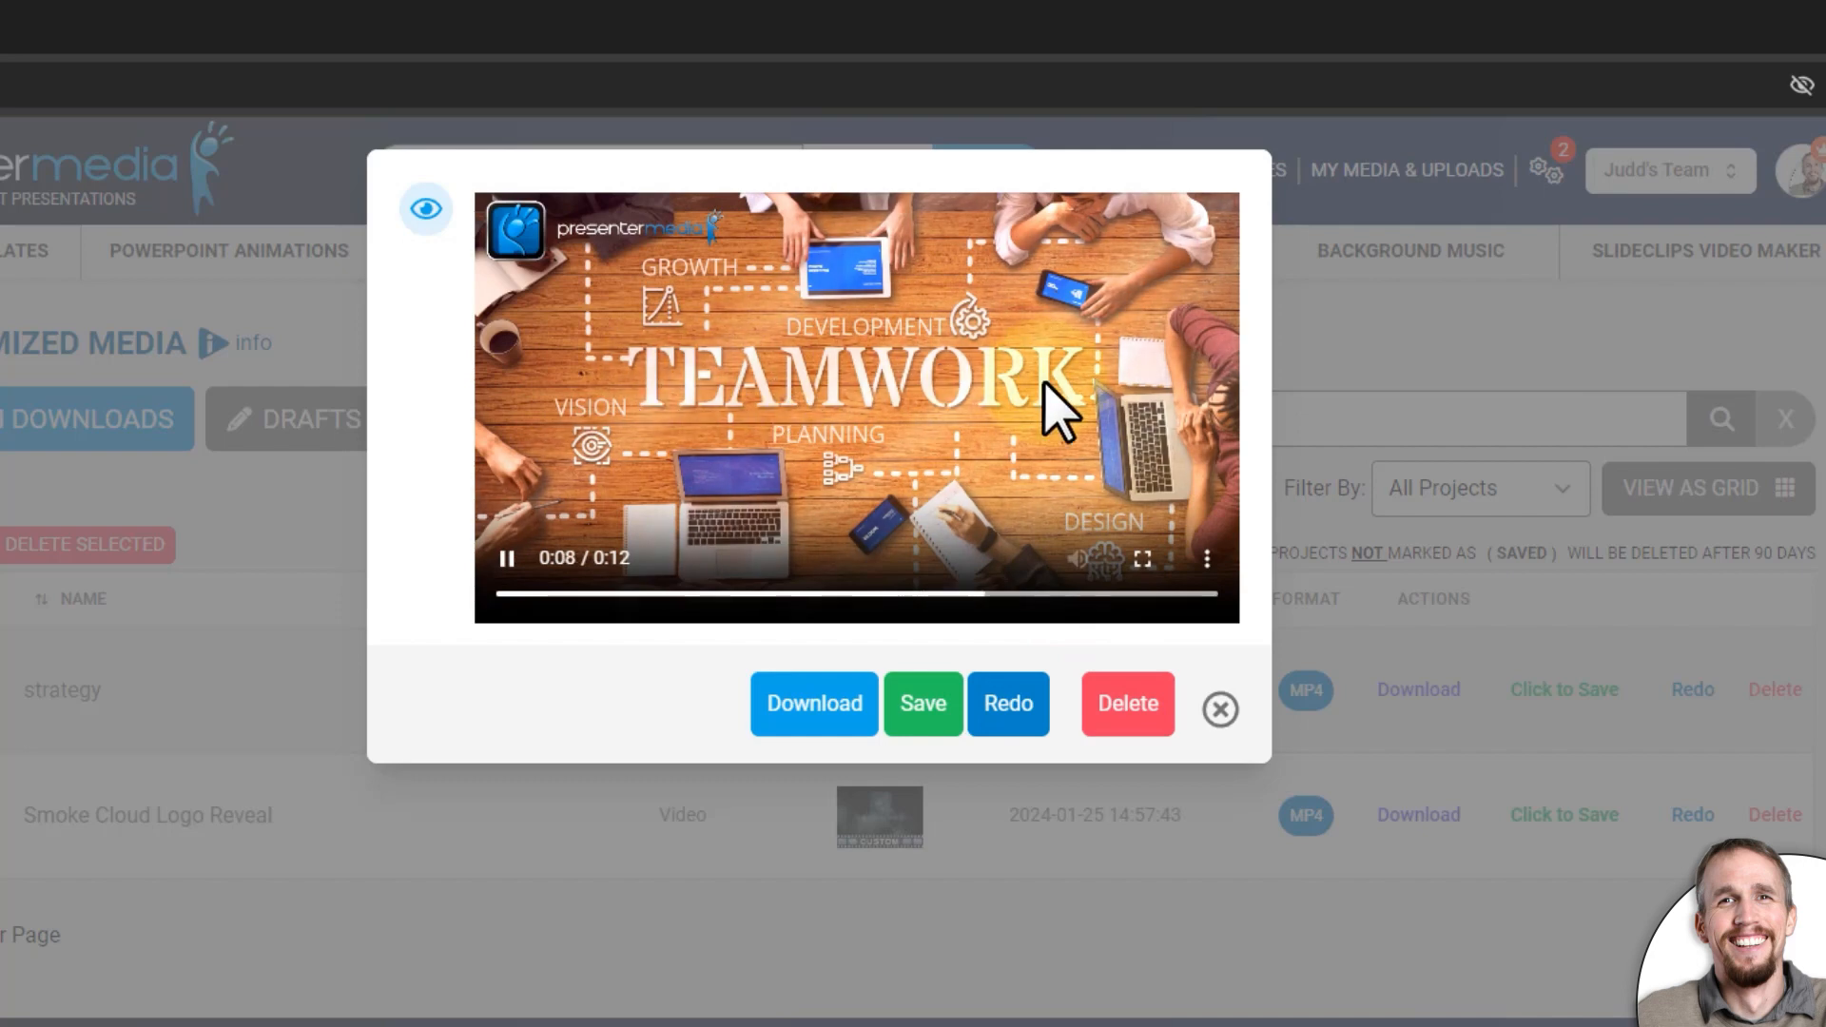
left_click(1221, 709)
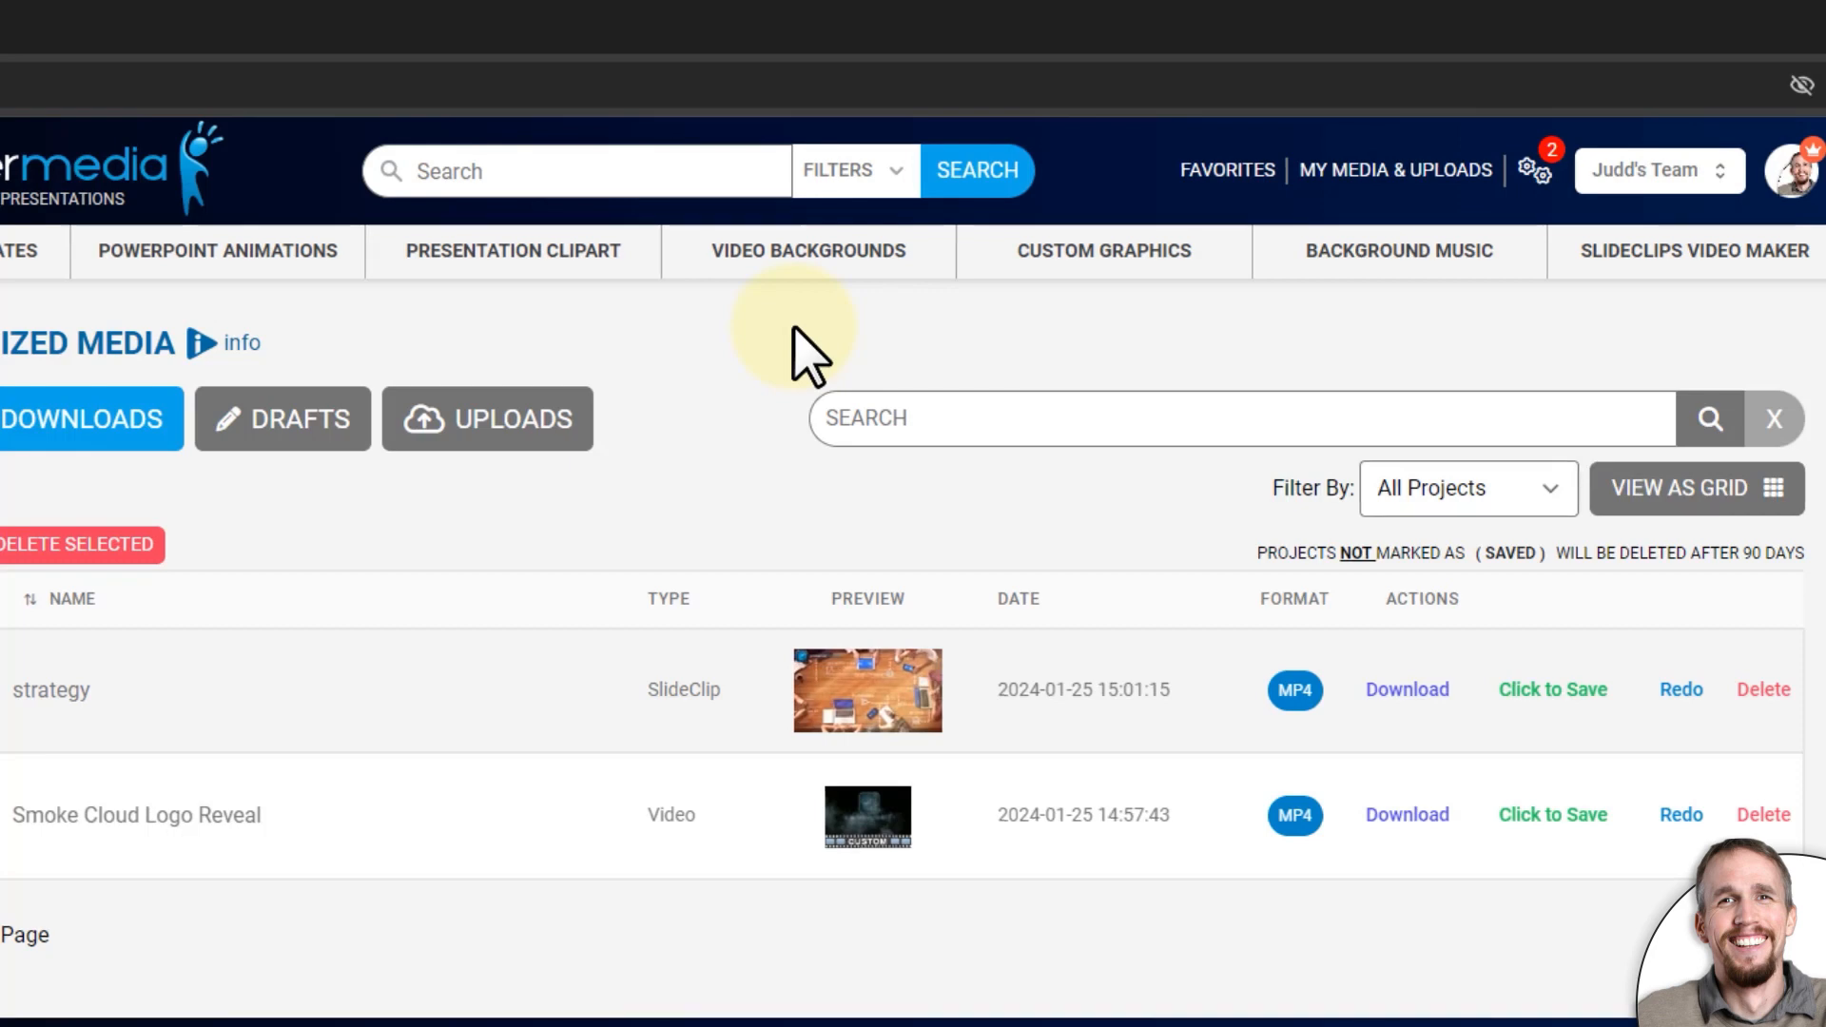
Sort the presentation clipart by newest and open the Medical Team Question Discussion image.
left_click(525, 250)
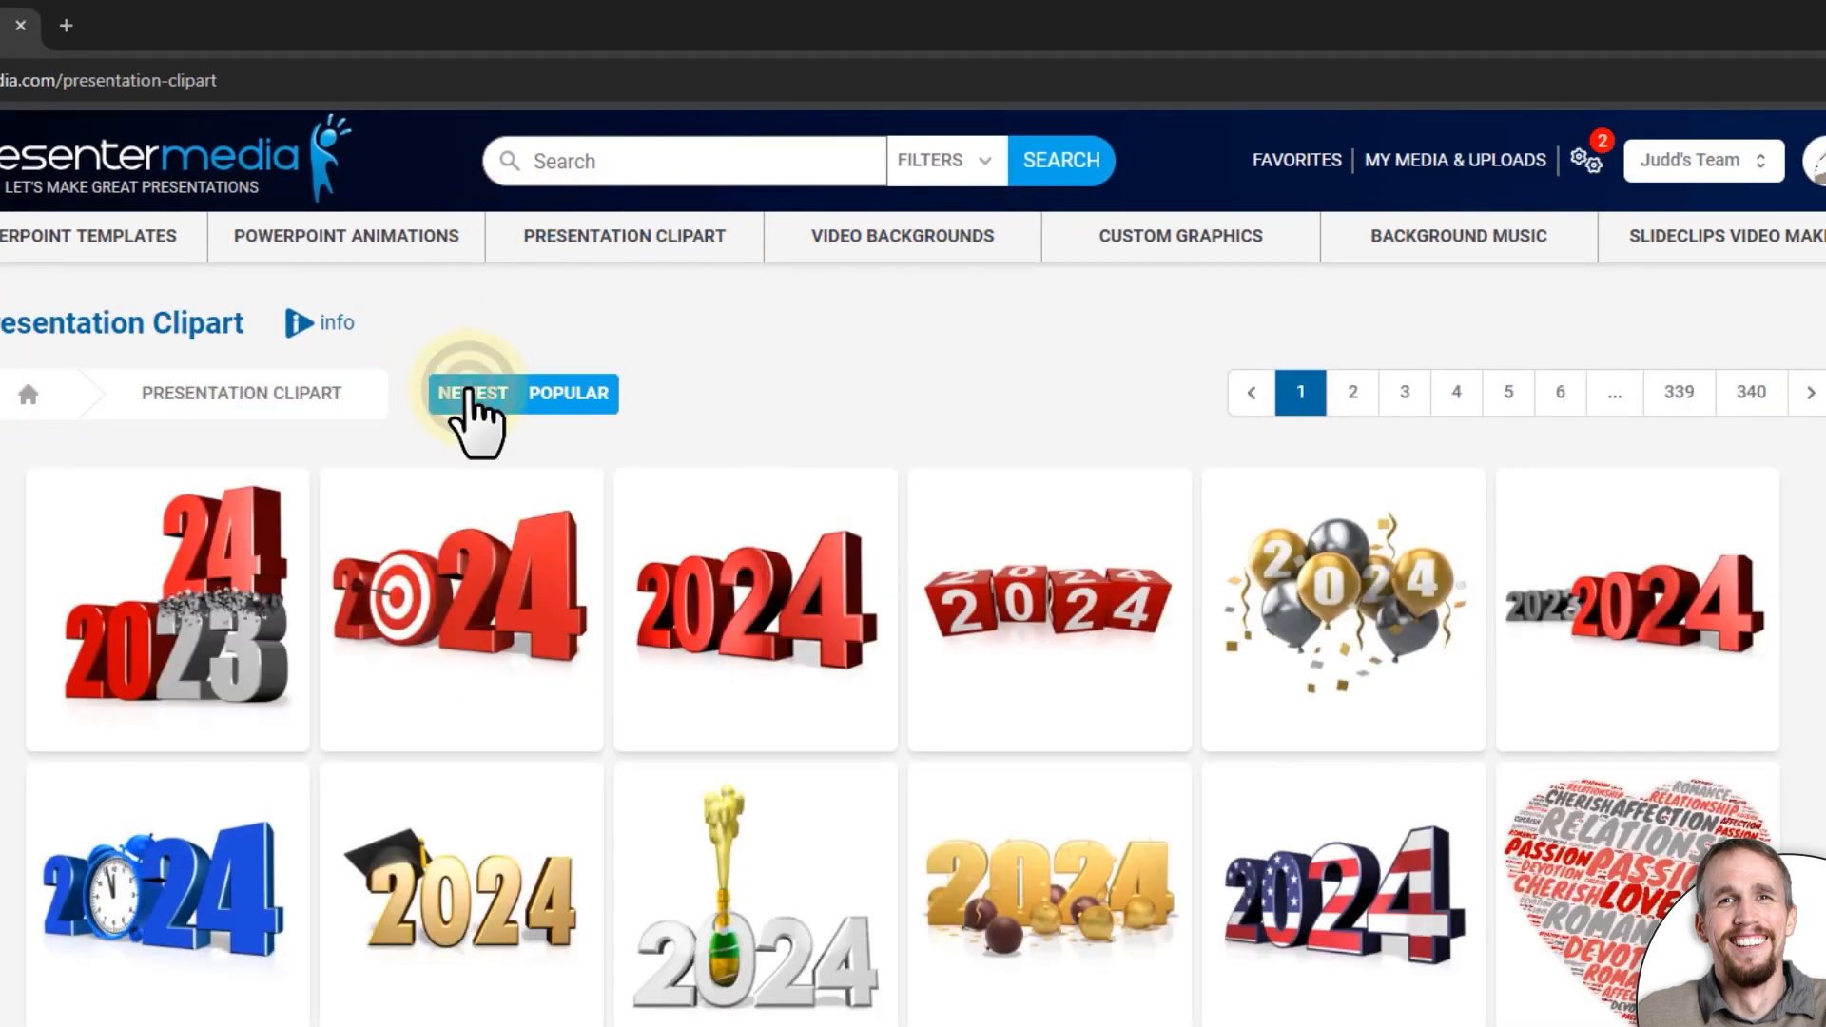
left_click(473, 393)
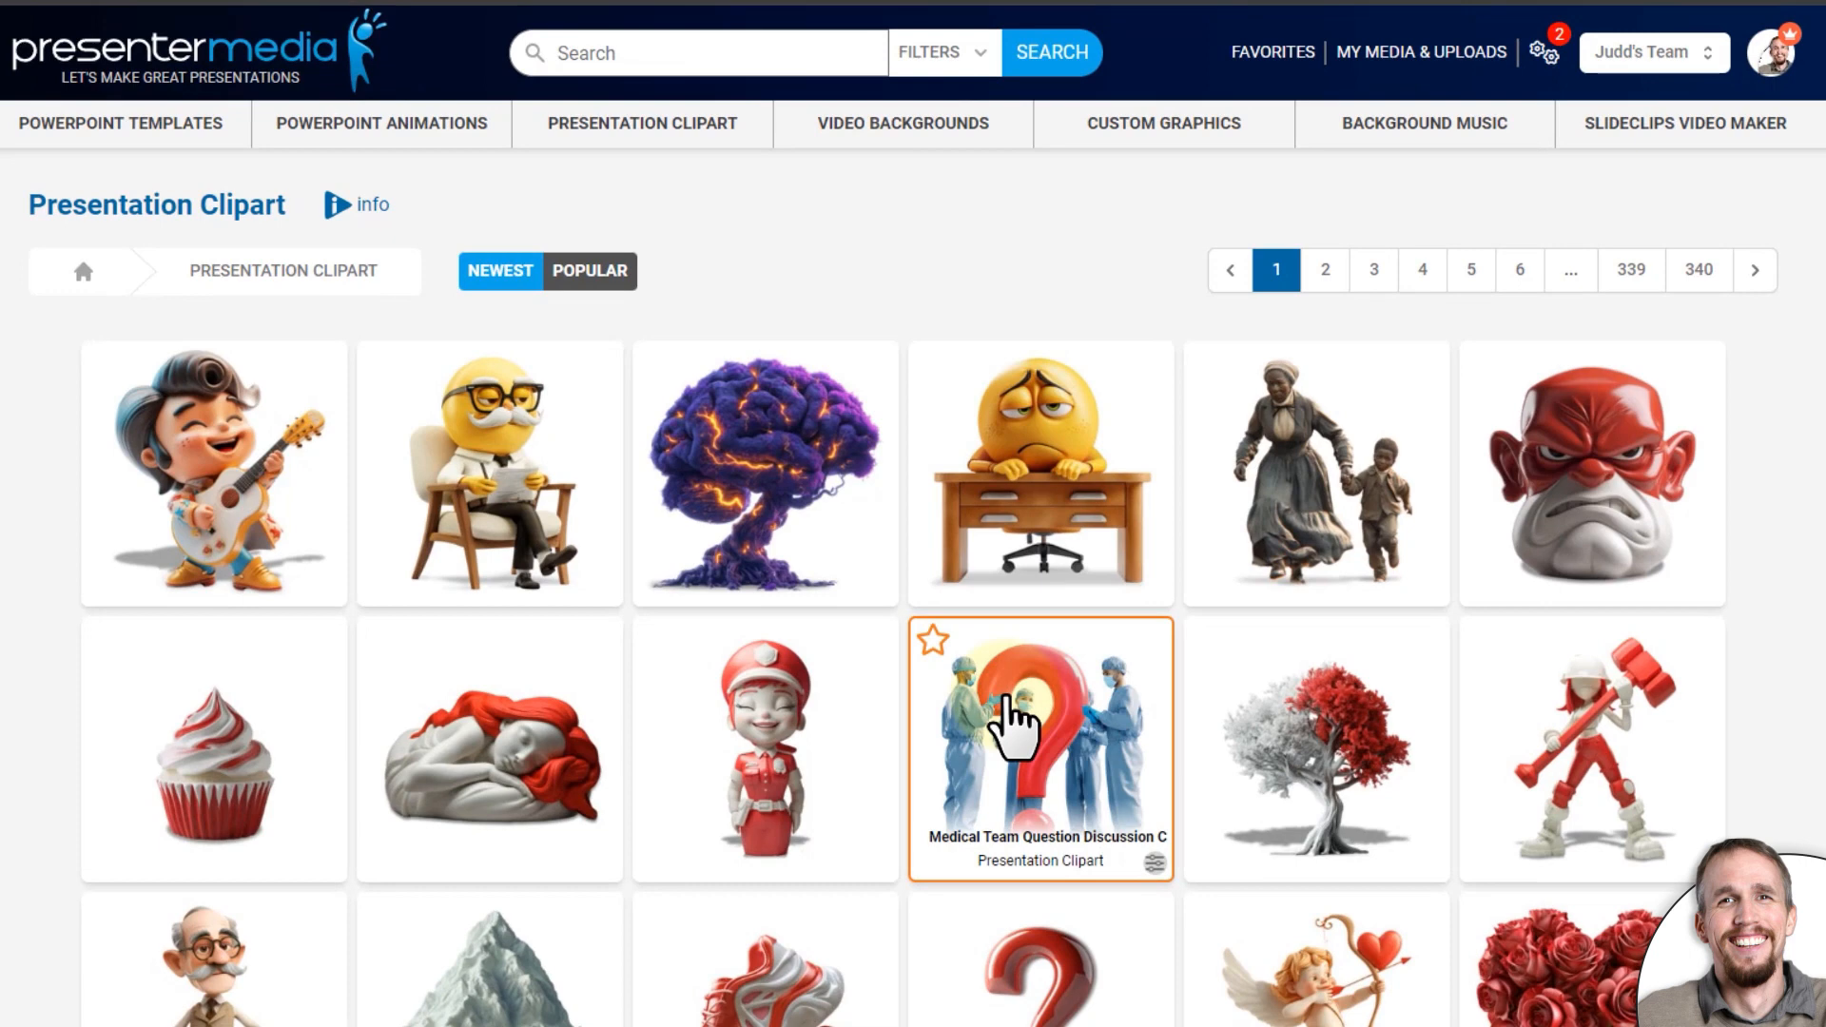
left_click(1010, 722)
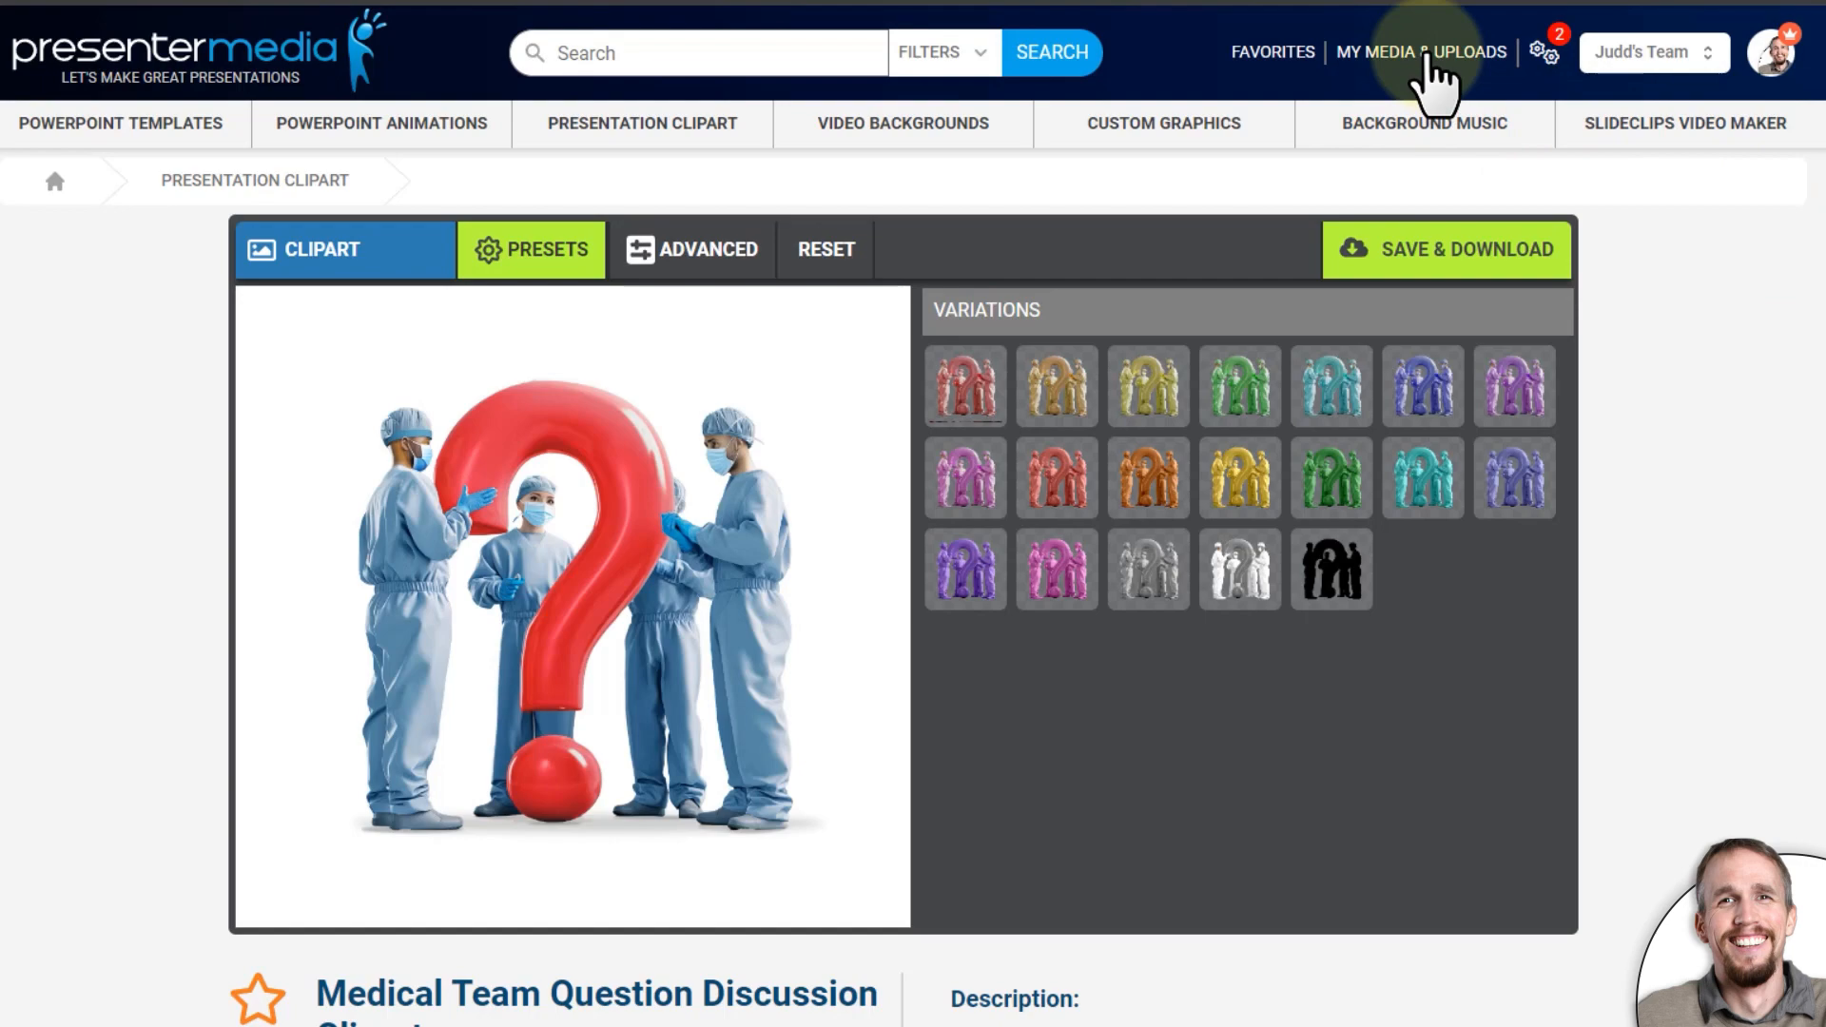
Reopen the Smoke Cloud Logo Reveal for editing from the customized media and add a circle shape beside the square logo.
left_click(1426, 59)
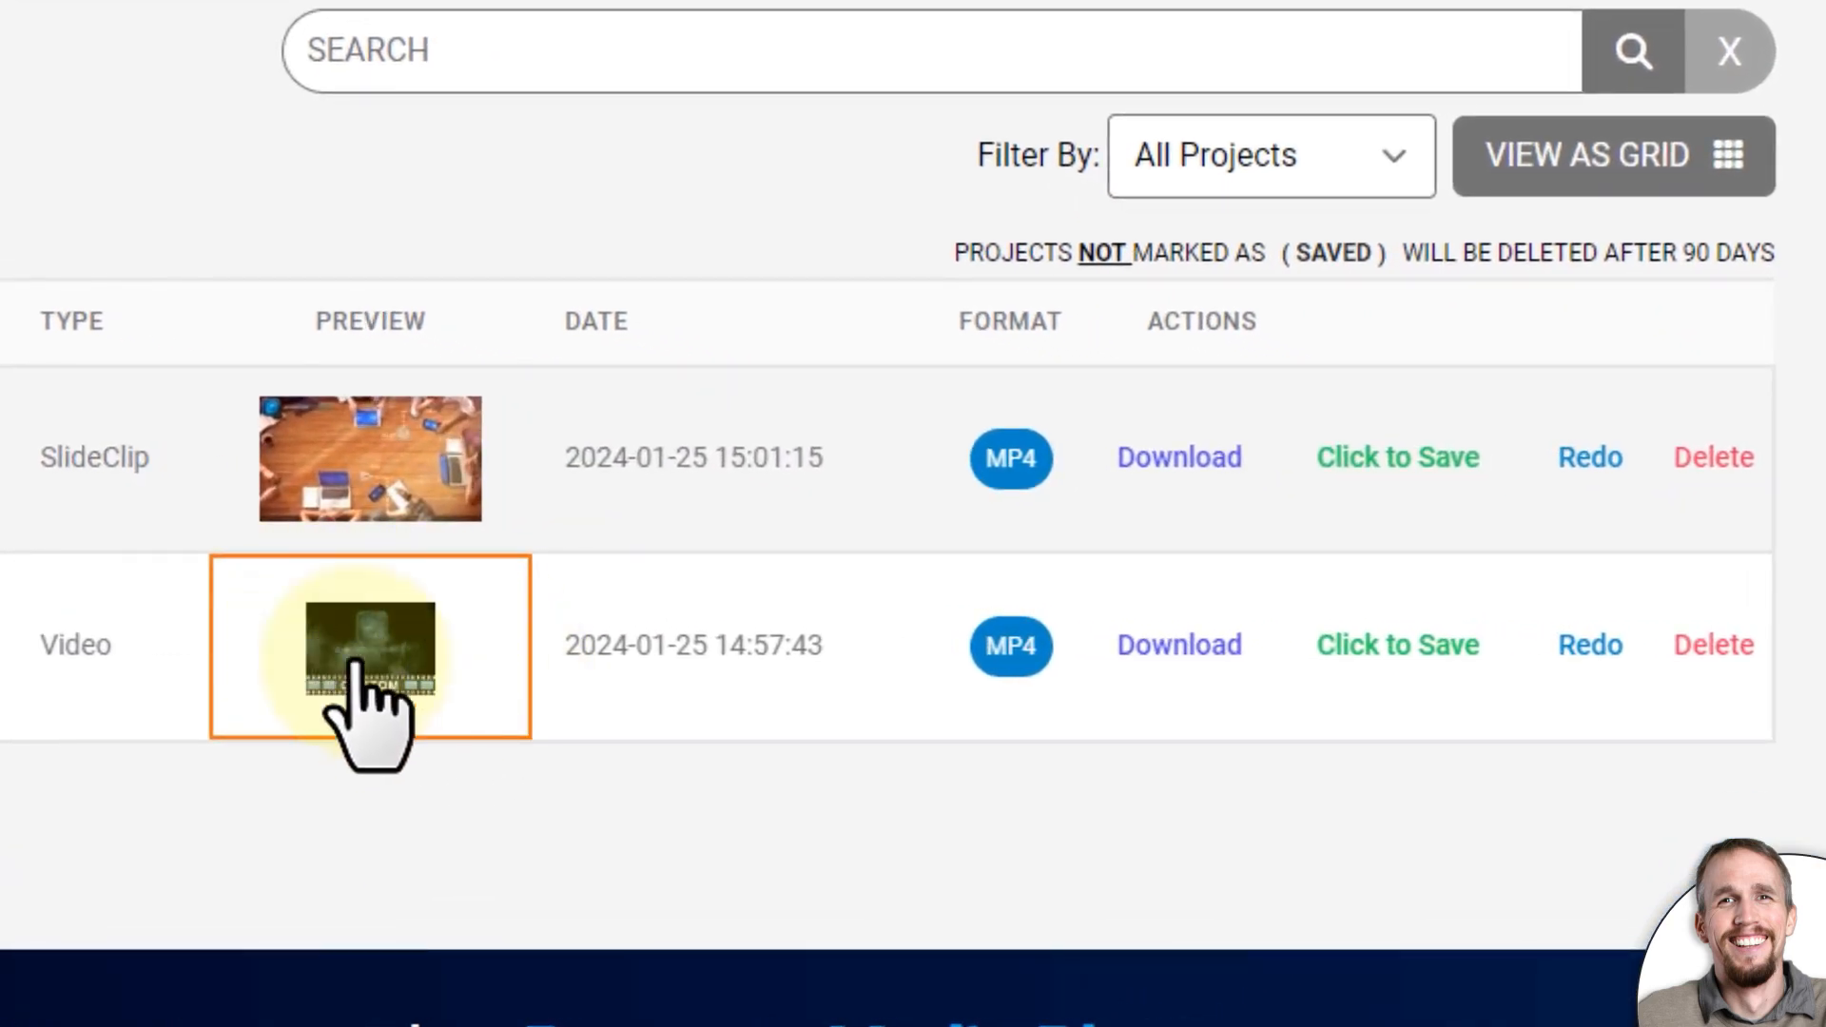
left_click(1603, 639)
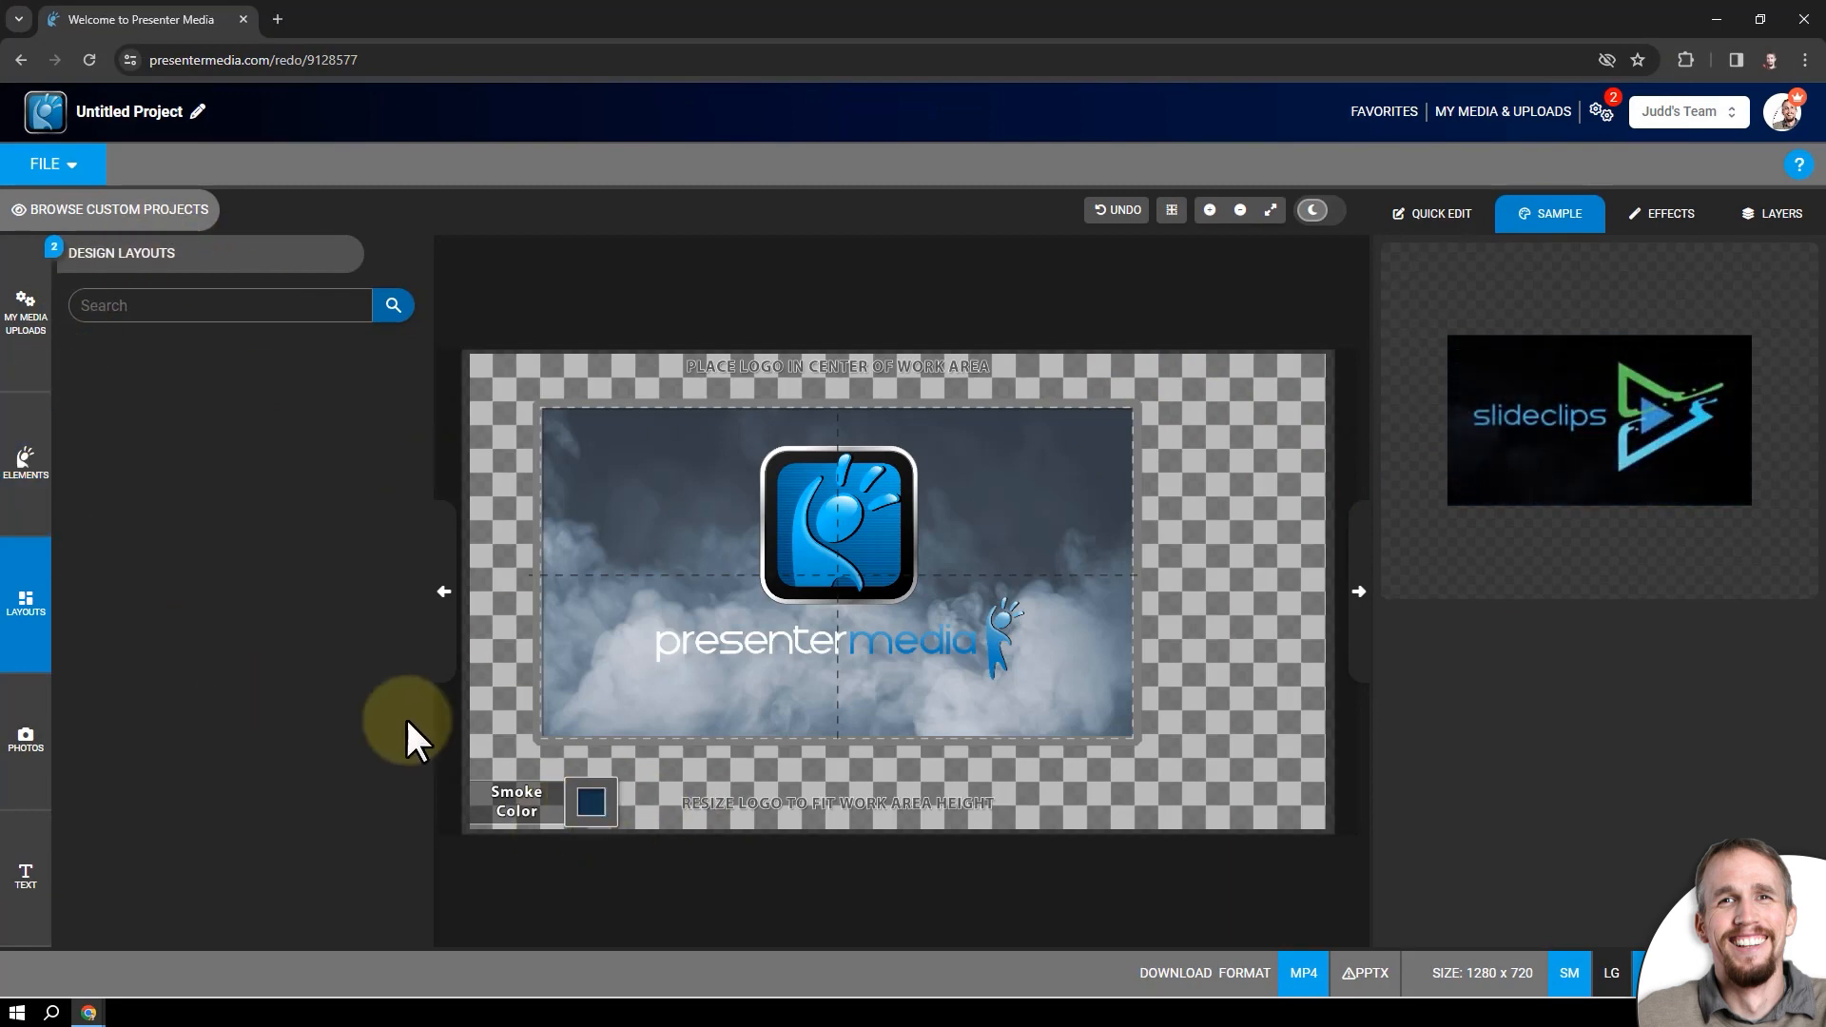
left_click(42, 447)
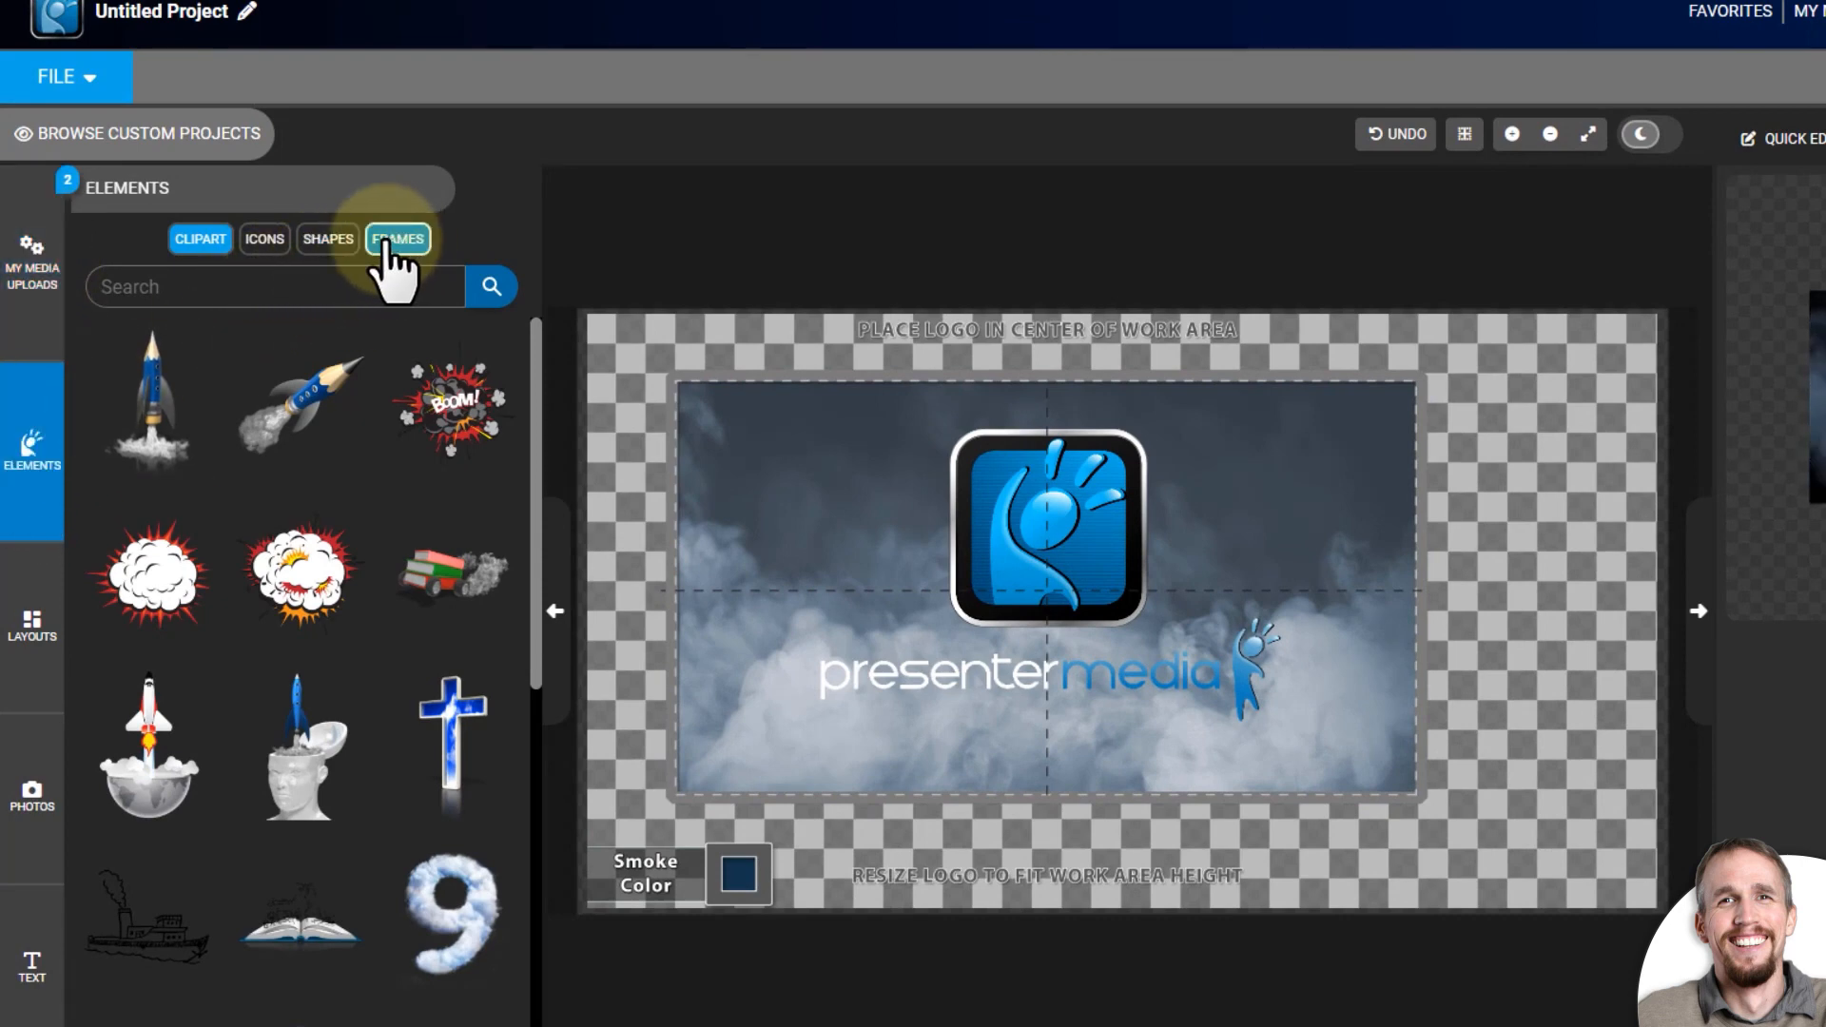
left_click(326, 243)
left_click(433, 376)
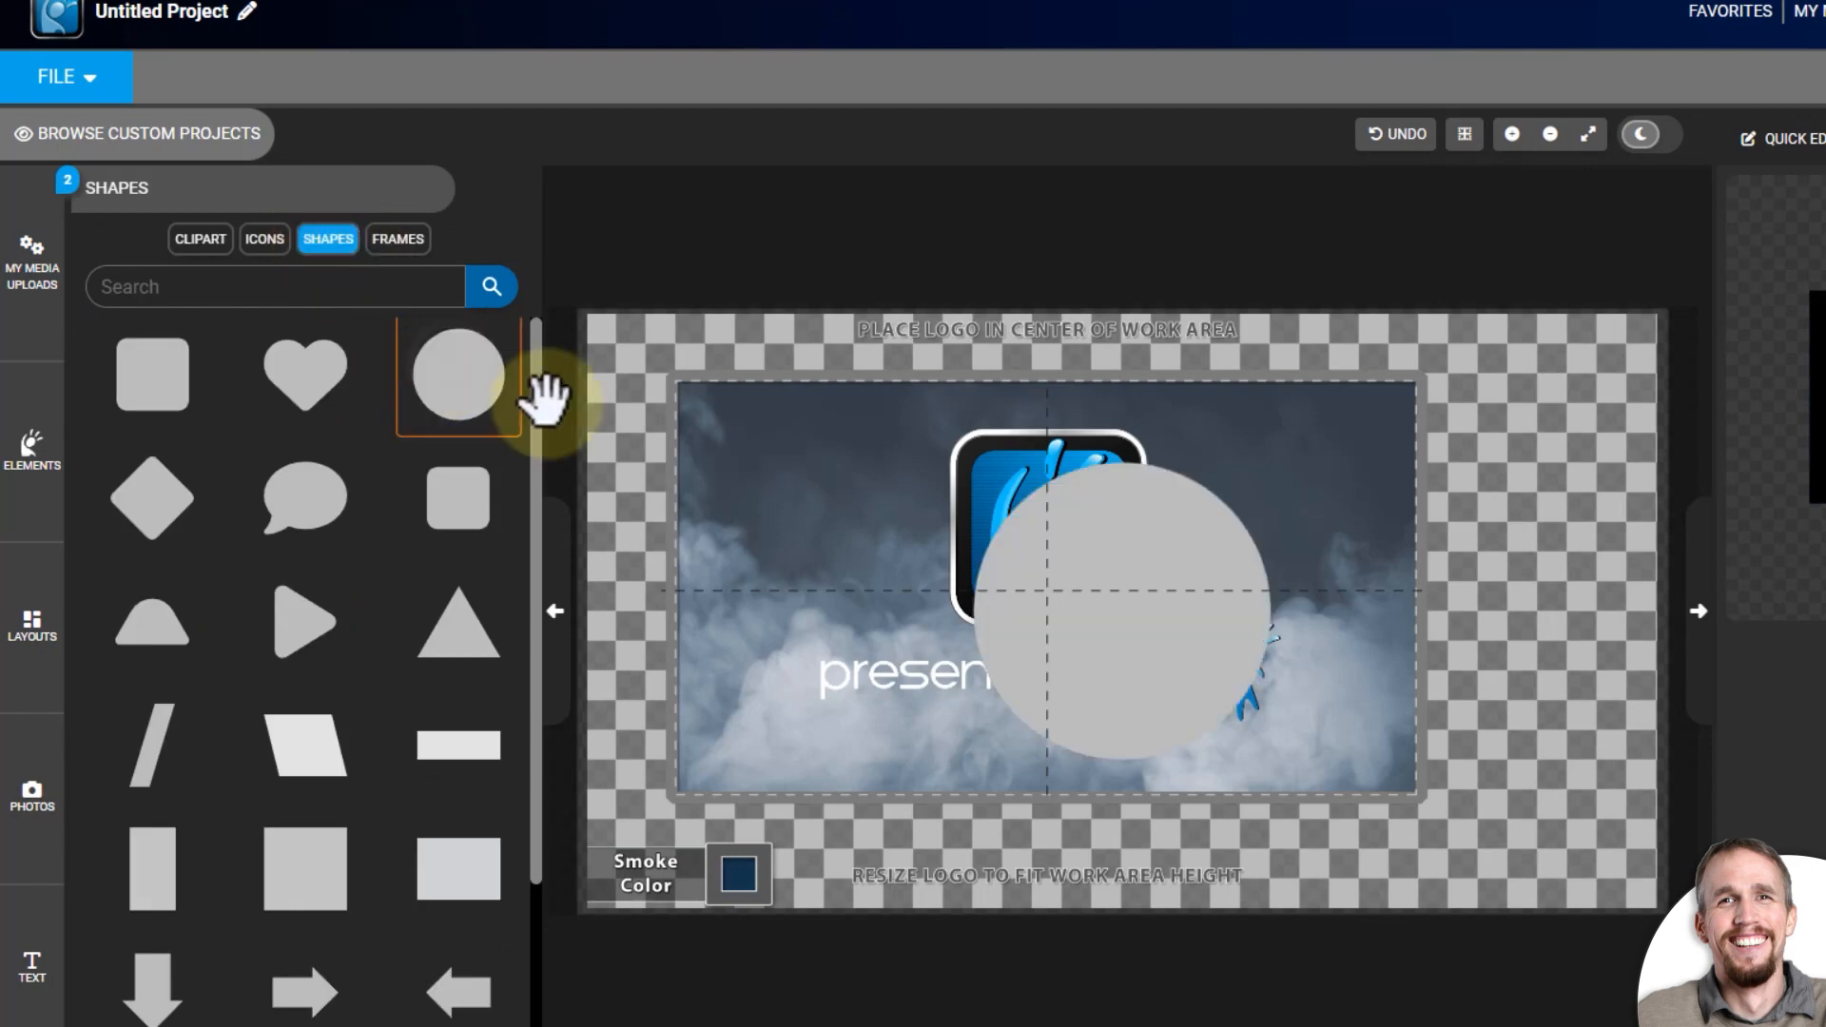
left_click_drag(1174, 567, 1318, 514)
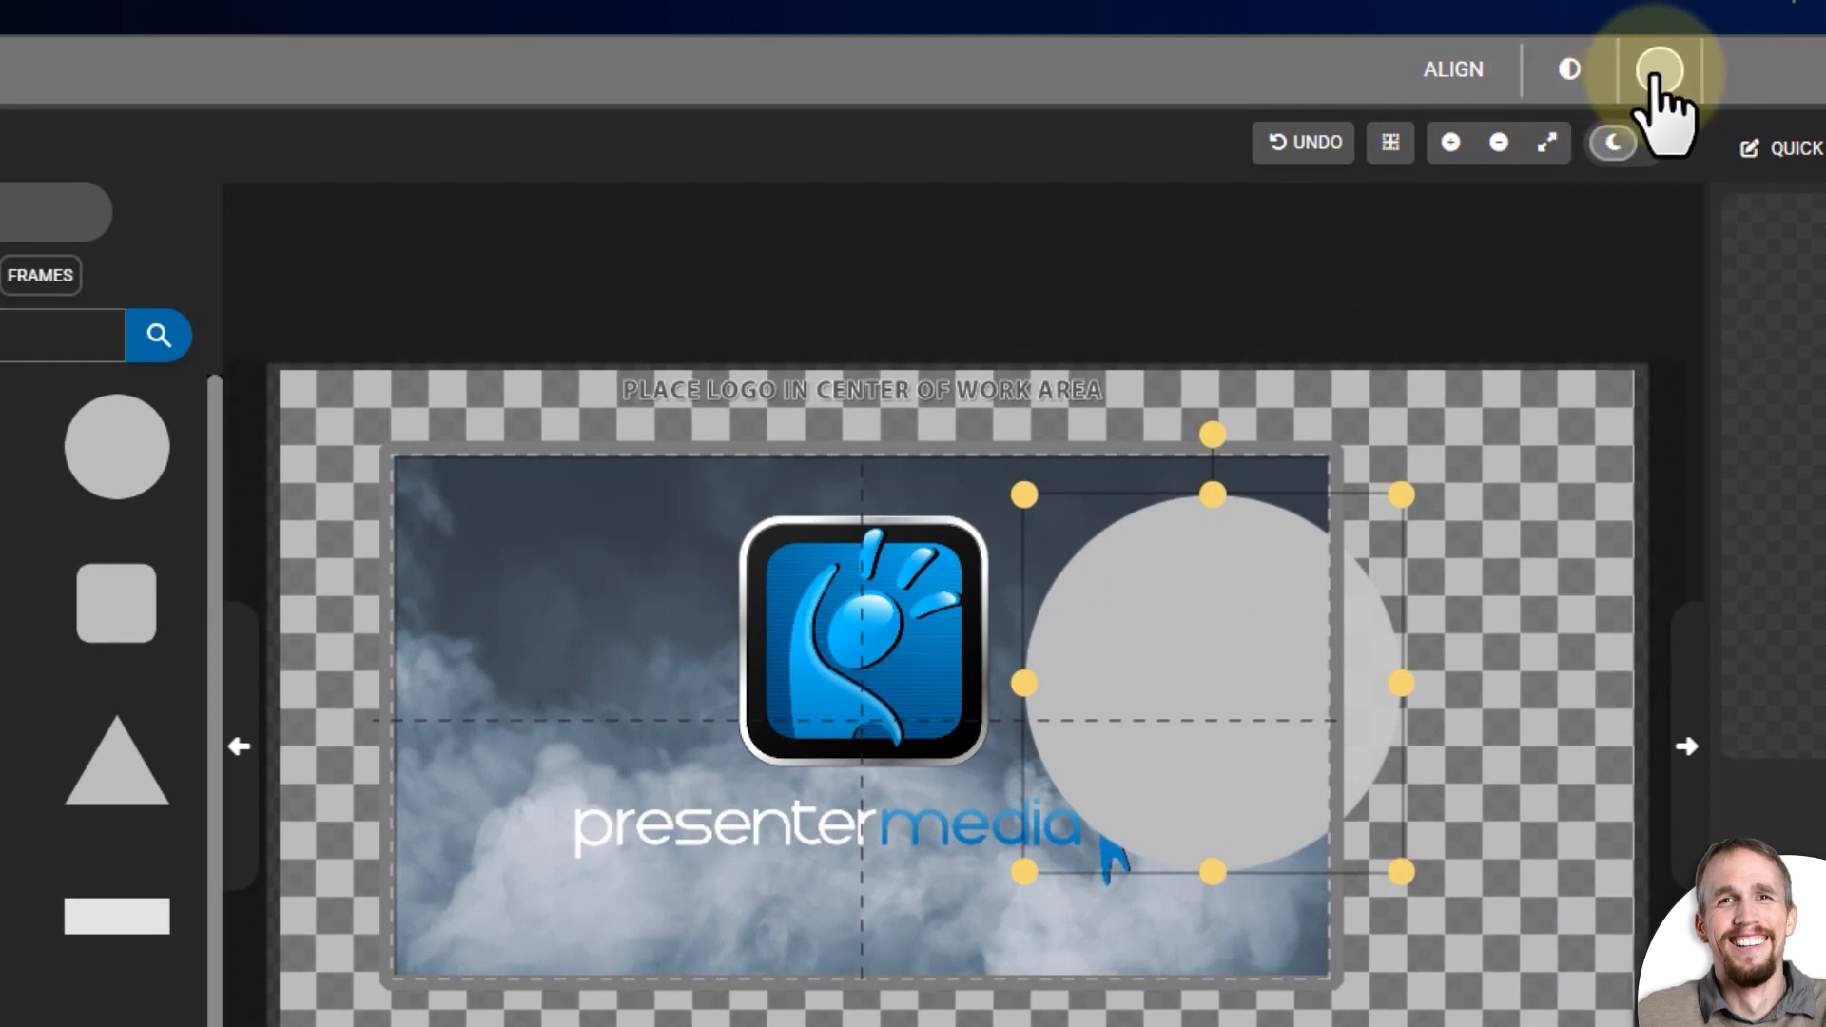
Fill the circle with a dark blue sampled from the square logo and shift it slightly toward the logo.
left_click(1660, 71)
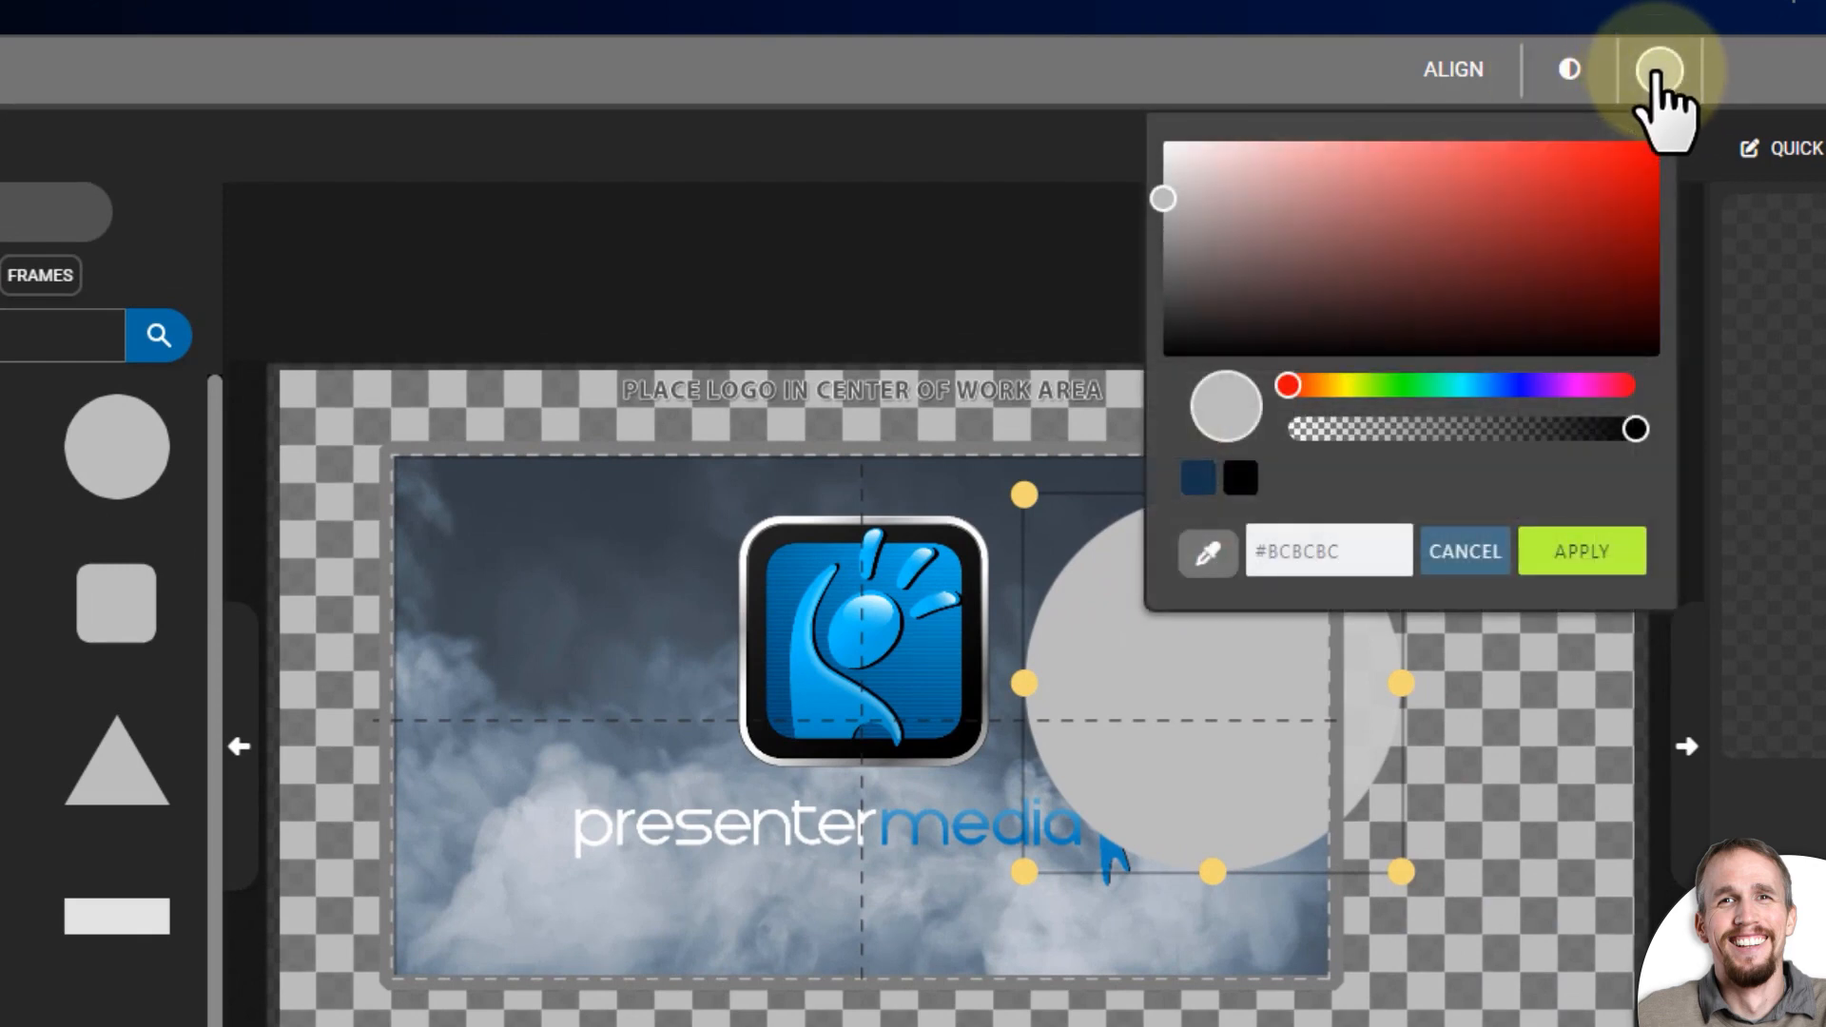
left_click(1206, 559)
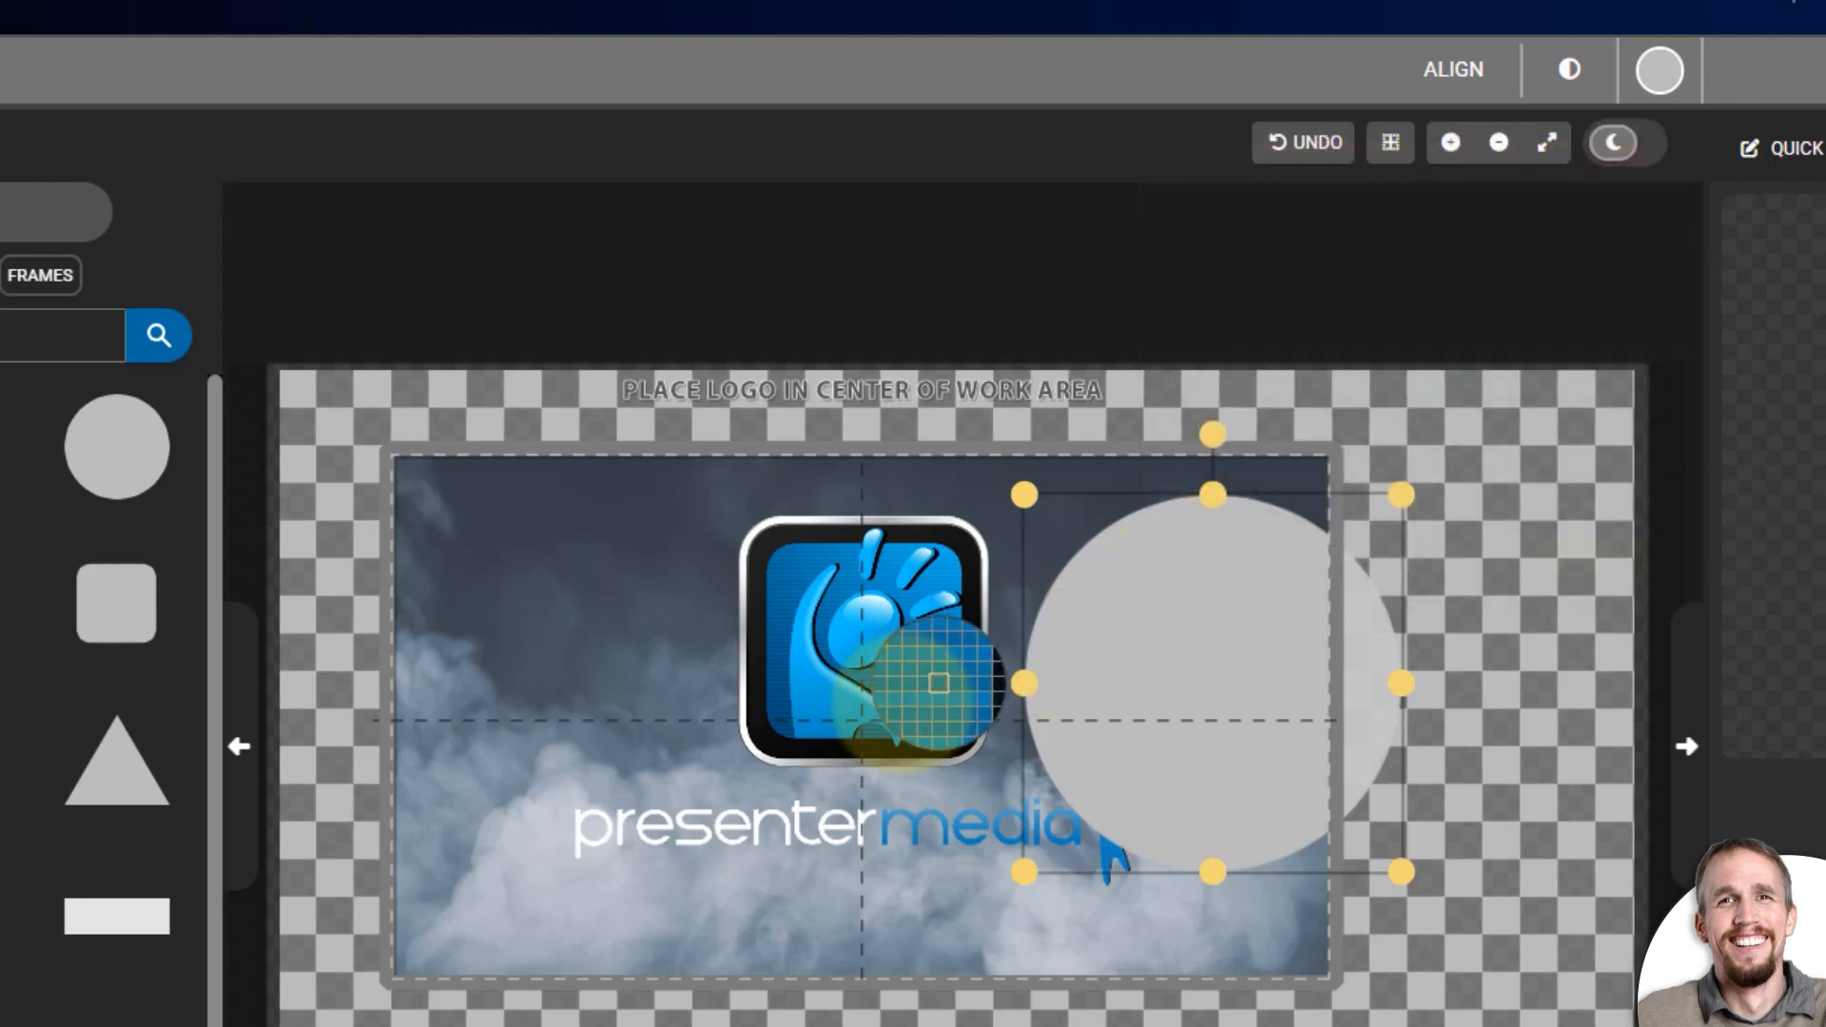
left_click(782, 712)
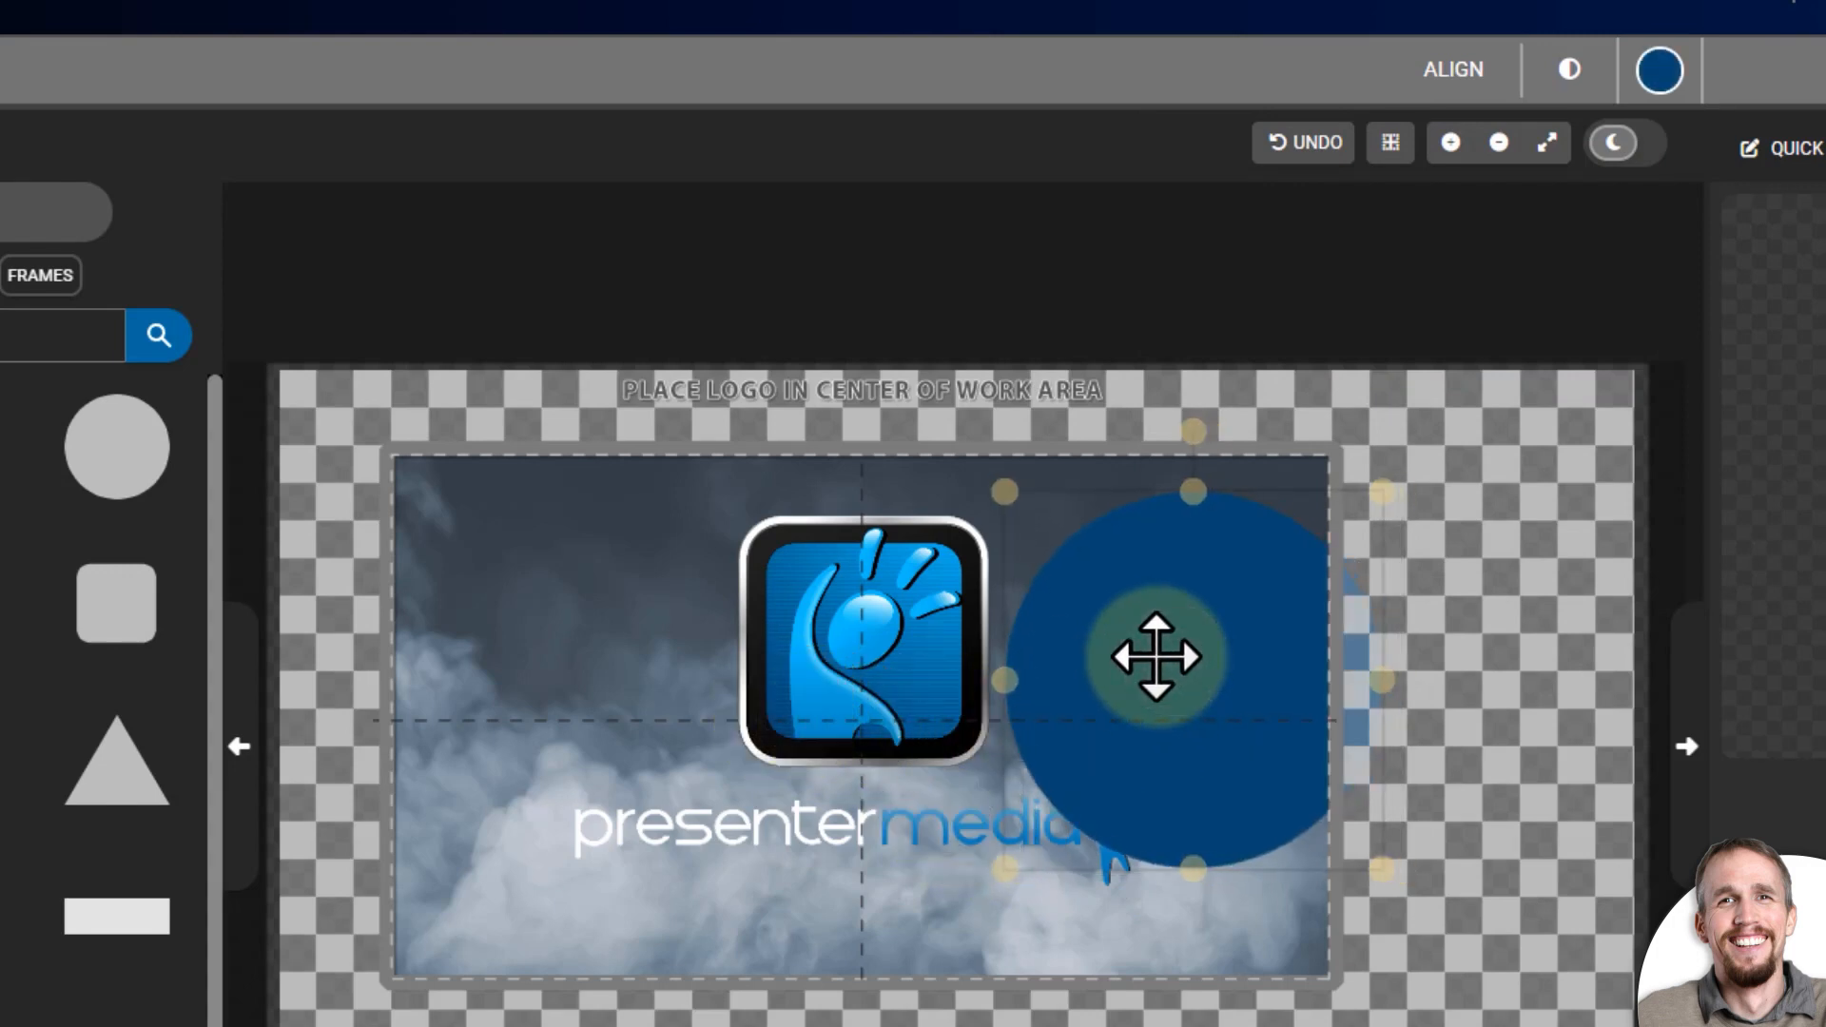
left_click_drag(1170, 644, 1090, 665)
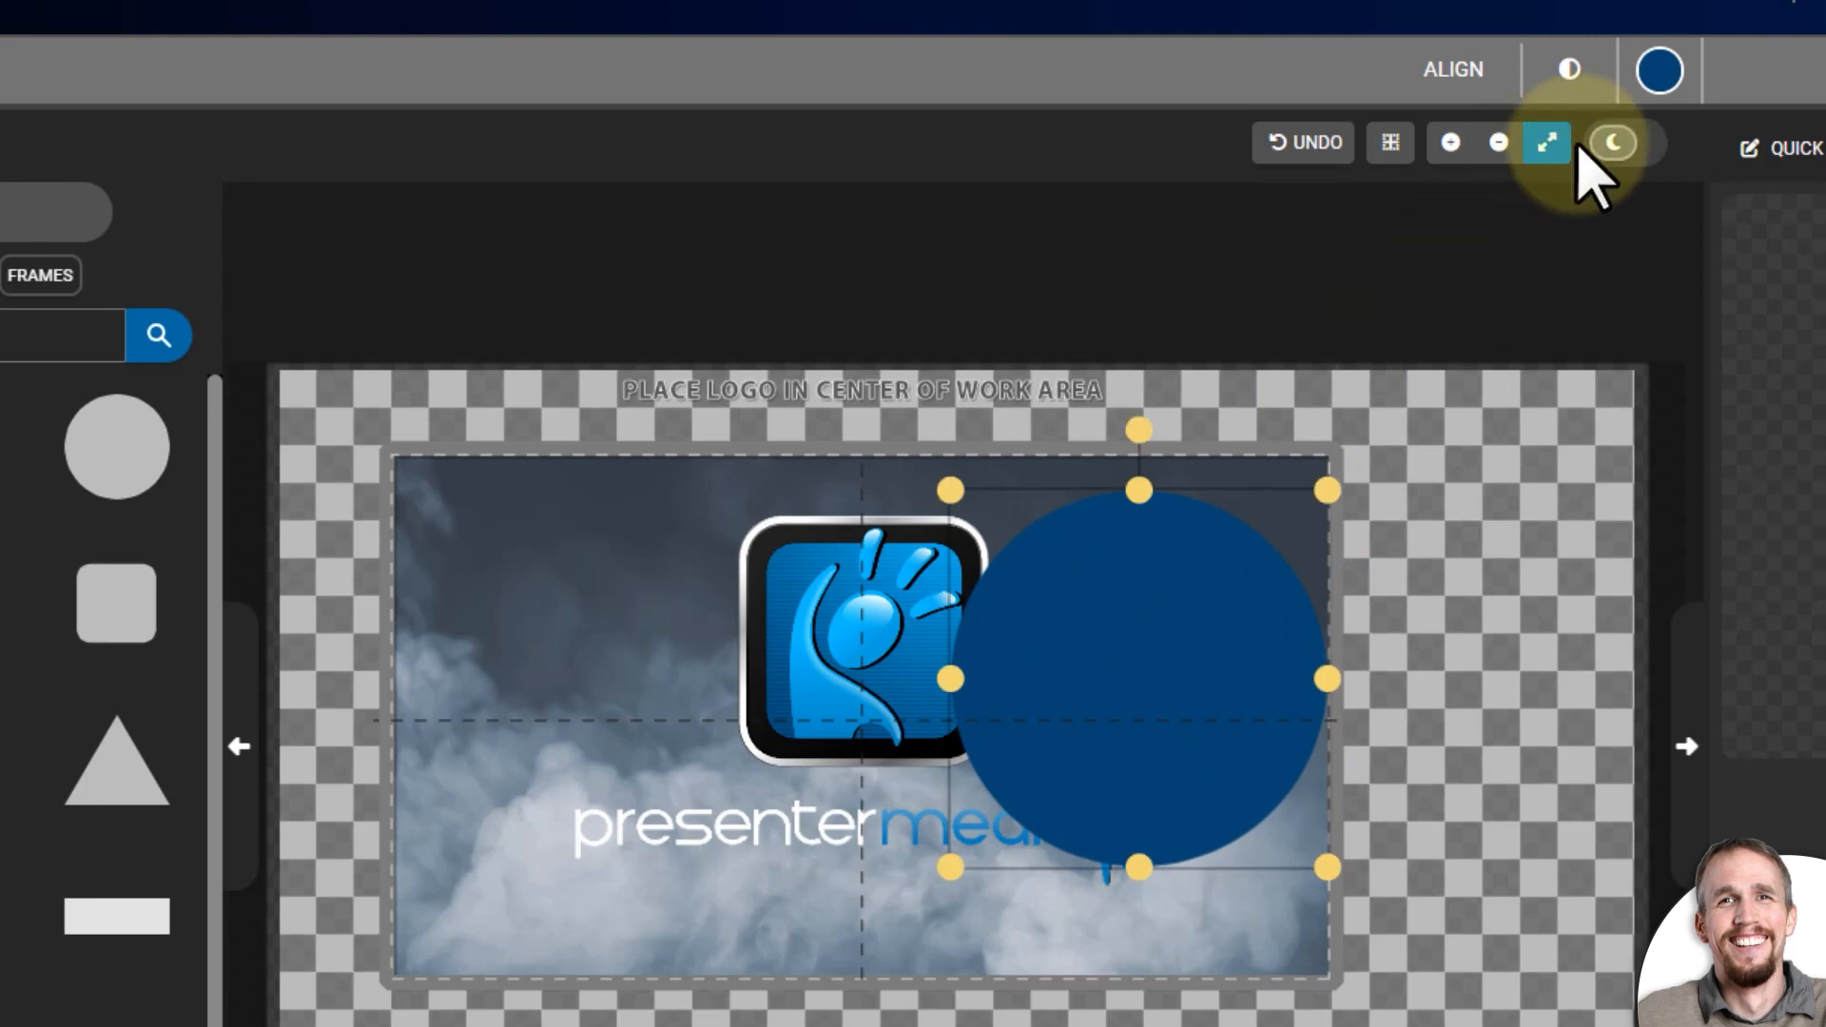
Copy the circle's fill hex code #054472 and close the color picker without changing the color.
left_click(1660, 72)
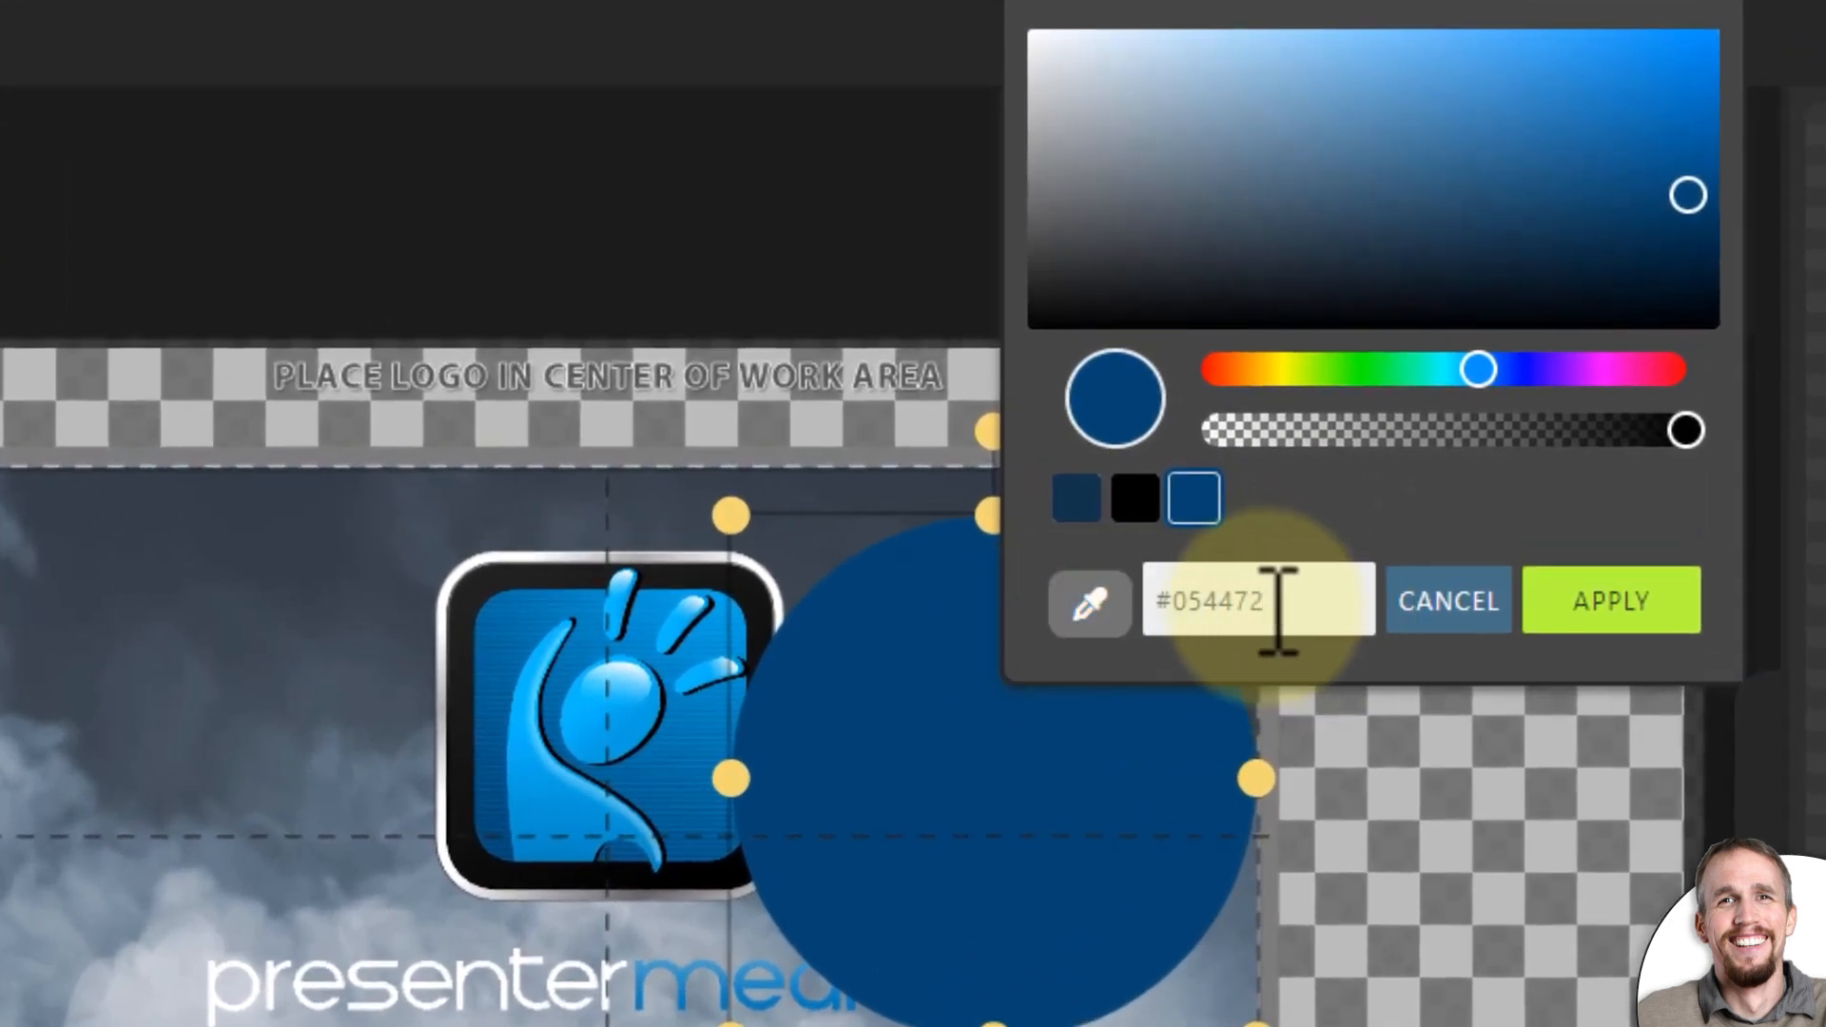
left_click_drag(1279, 609, 1158, 601)
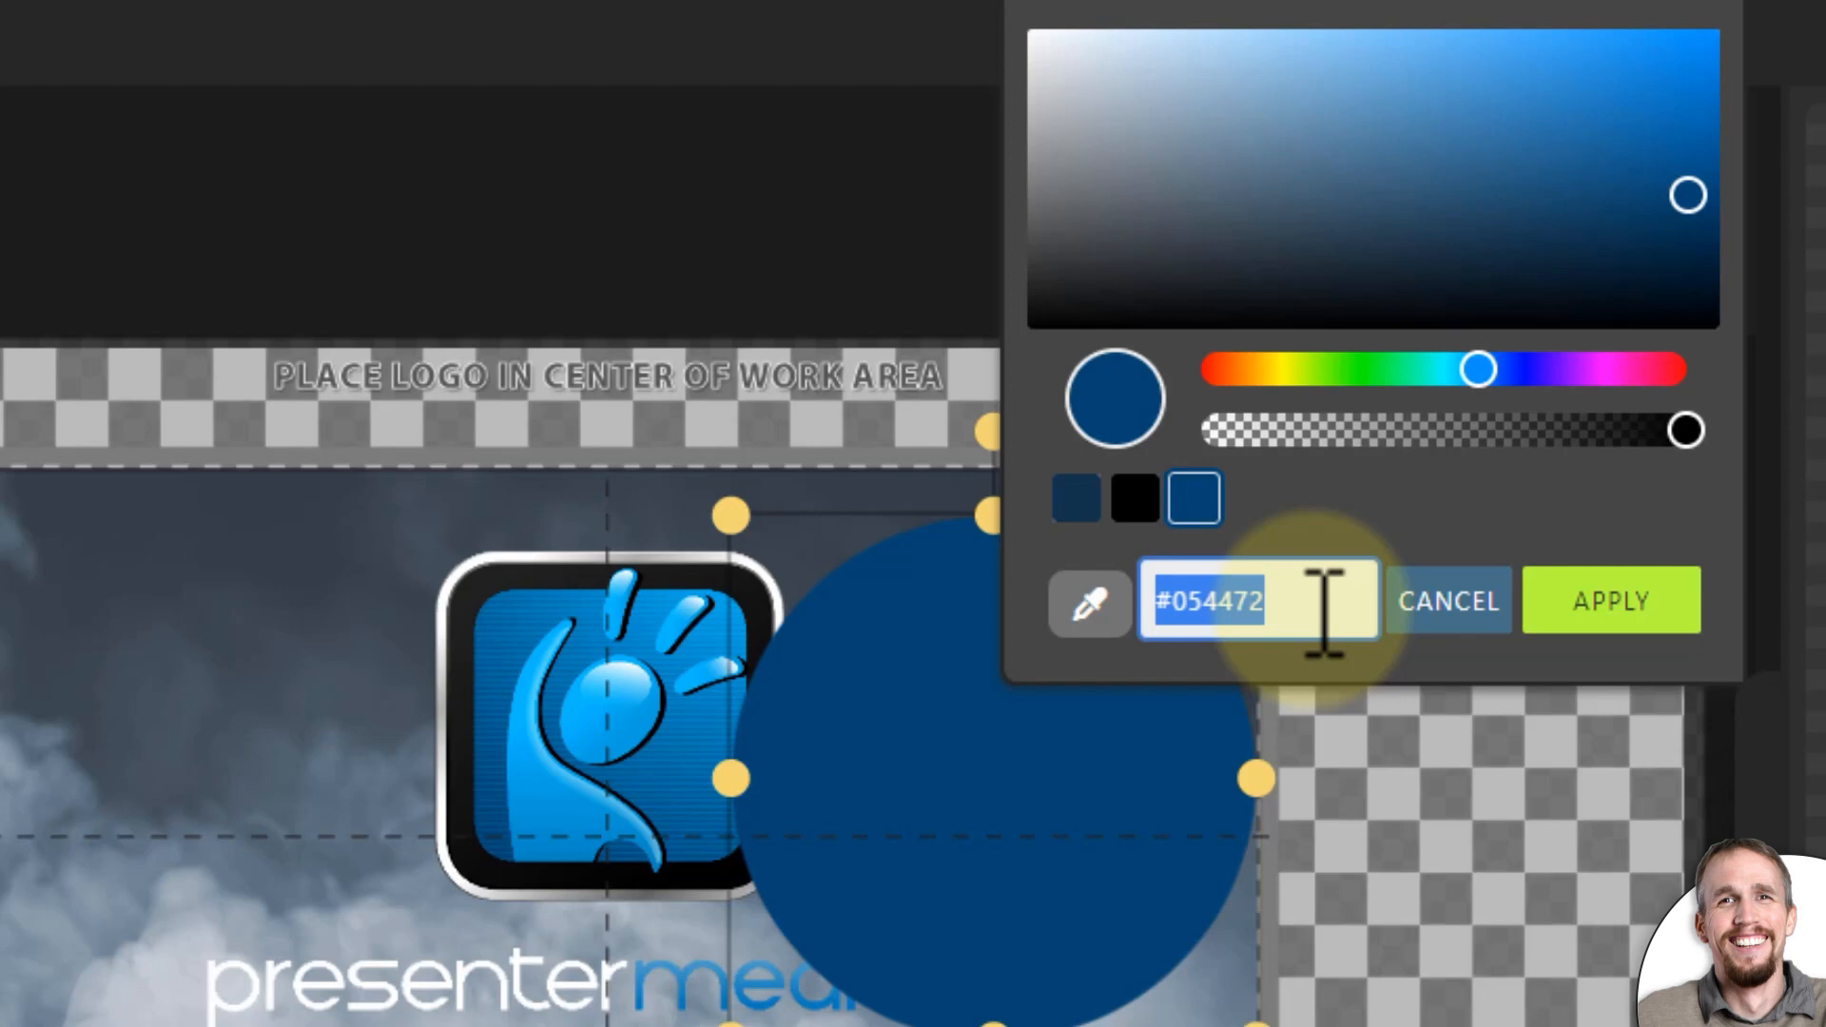
right_click(1232, 601)
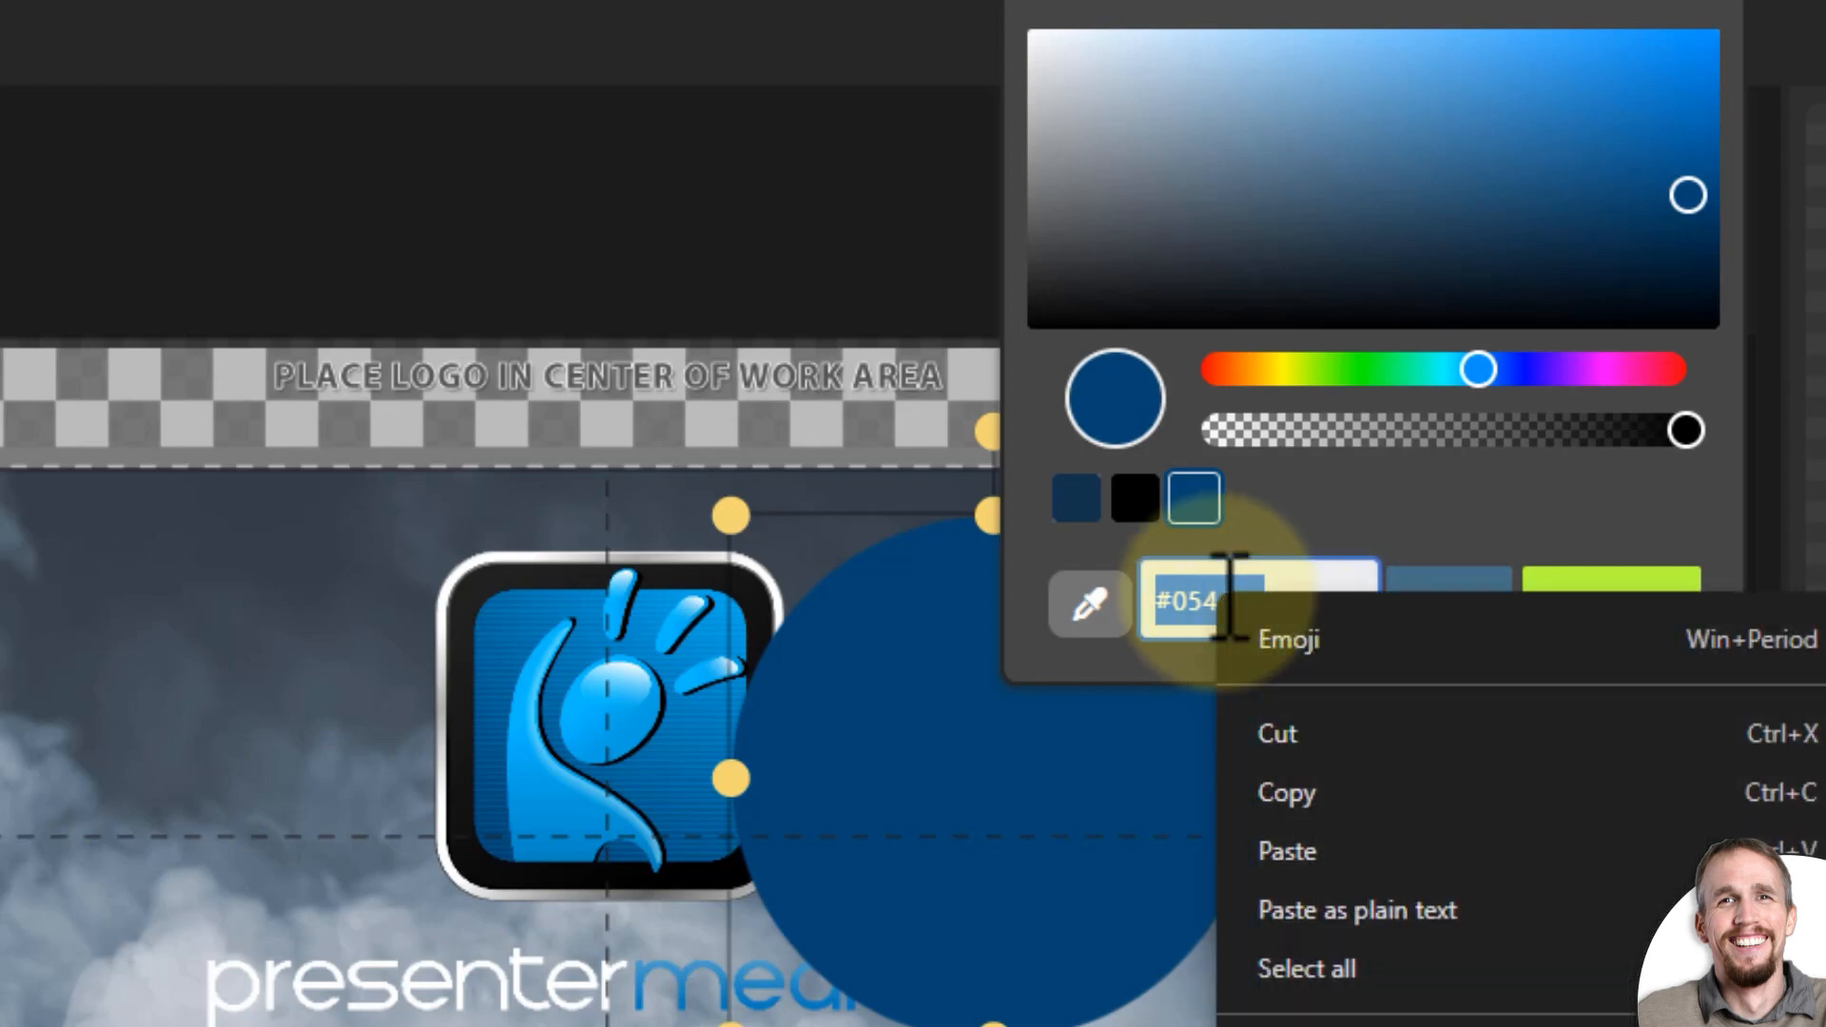
left_click(1343, 794)
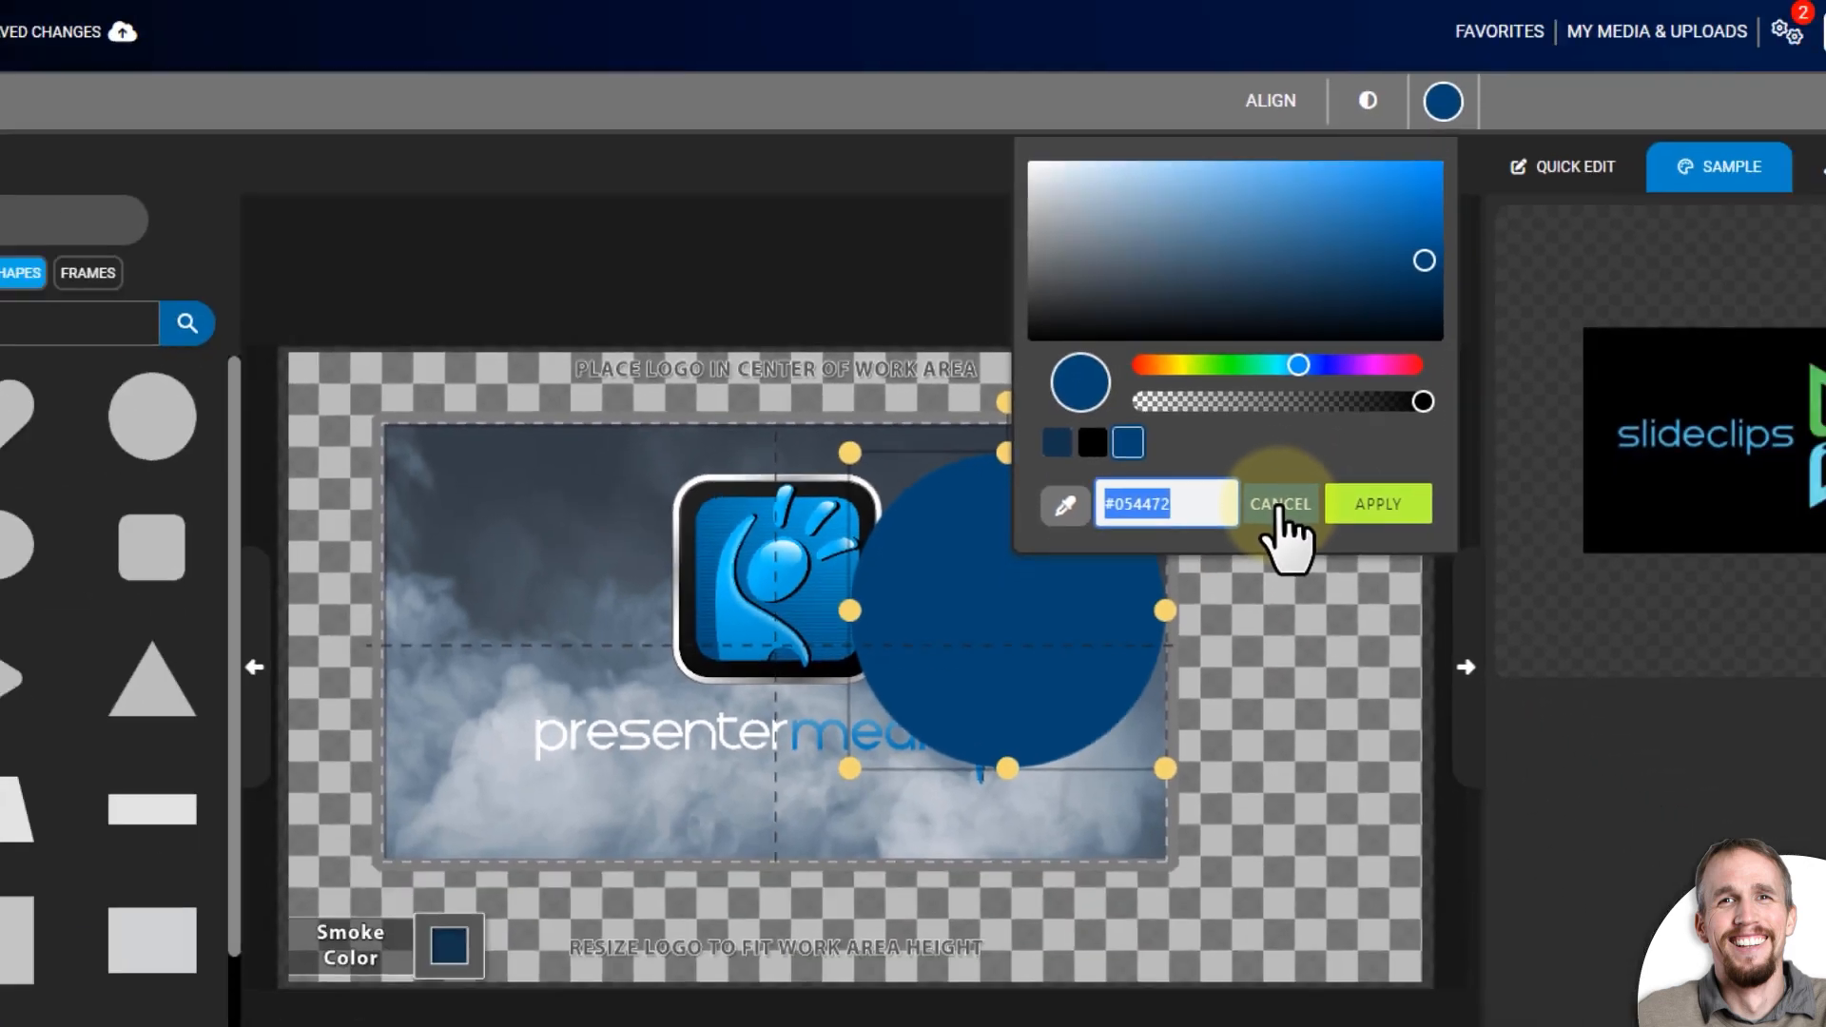
left_click(1448, 601)
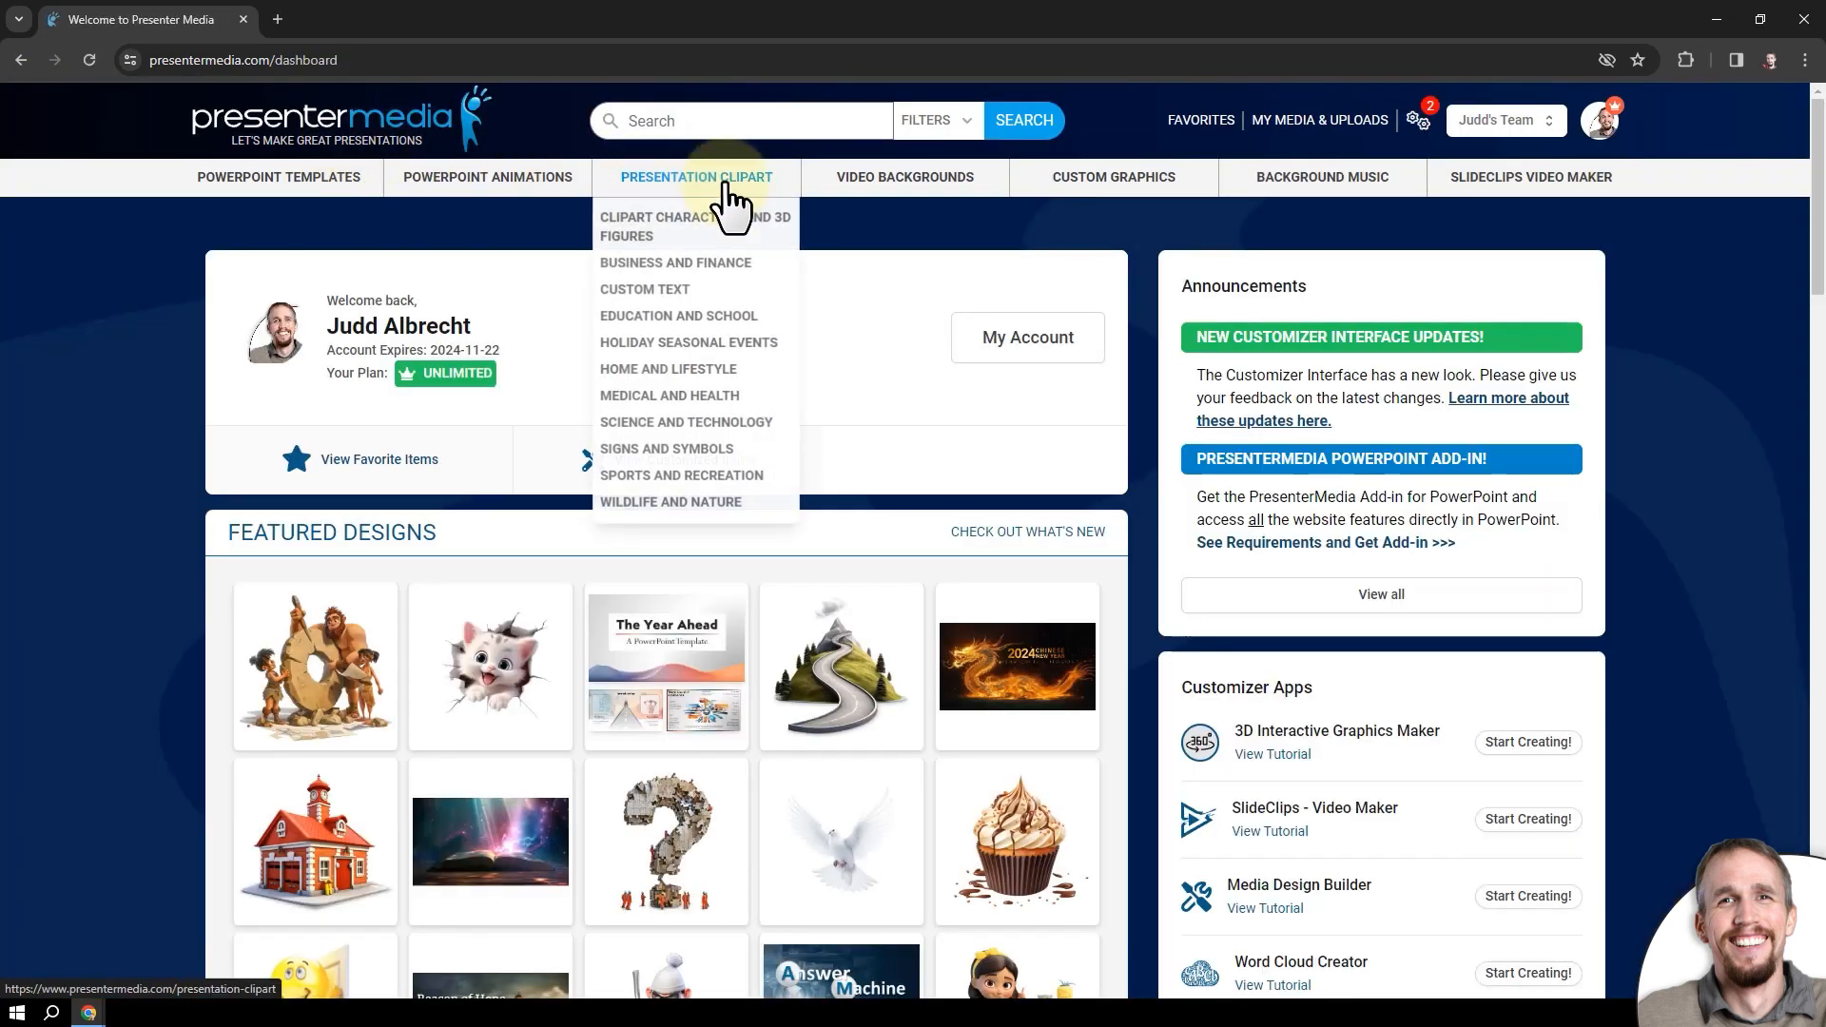
Open the Medical Team Question Discussion clipart with its advanced color controls.
left_click(734, 186)
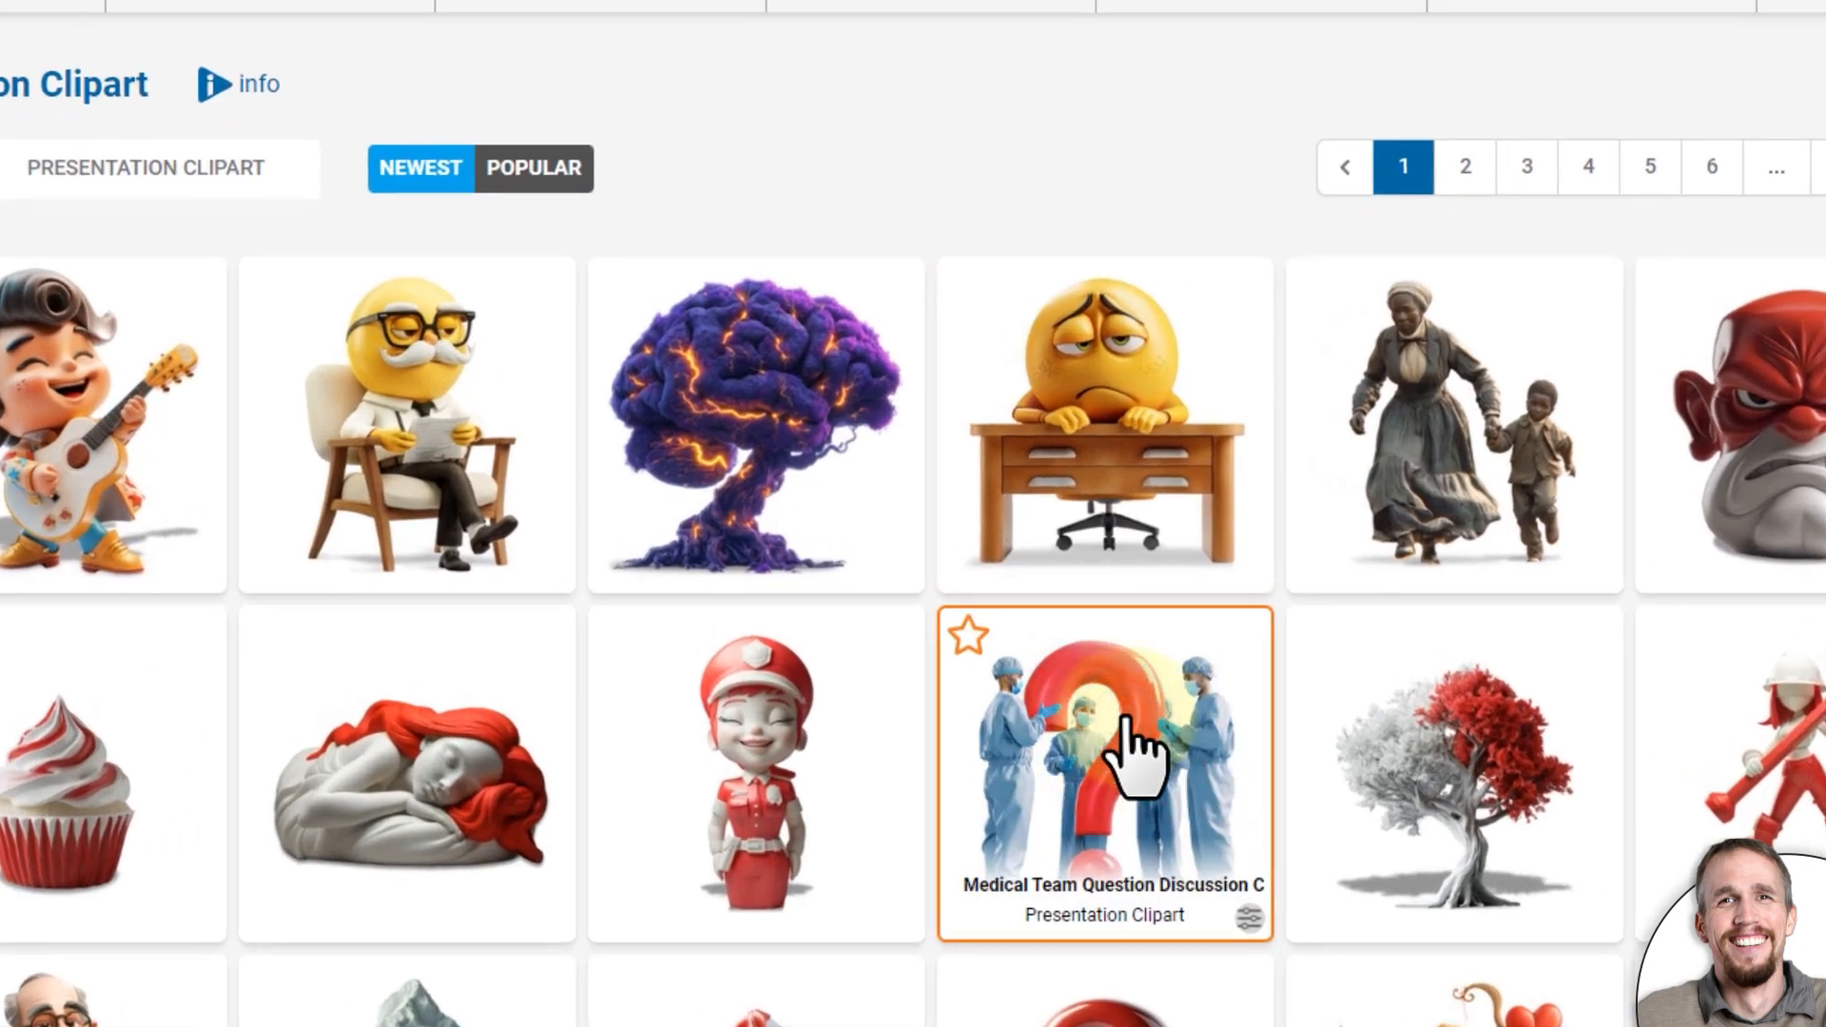
left_click(1128, 723)
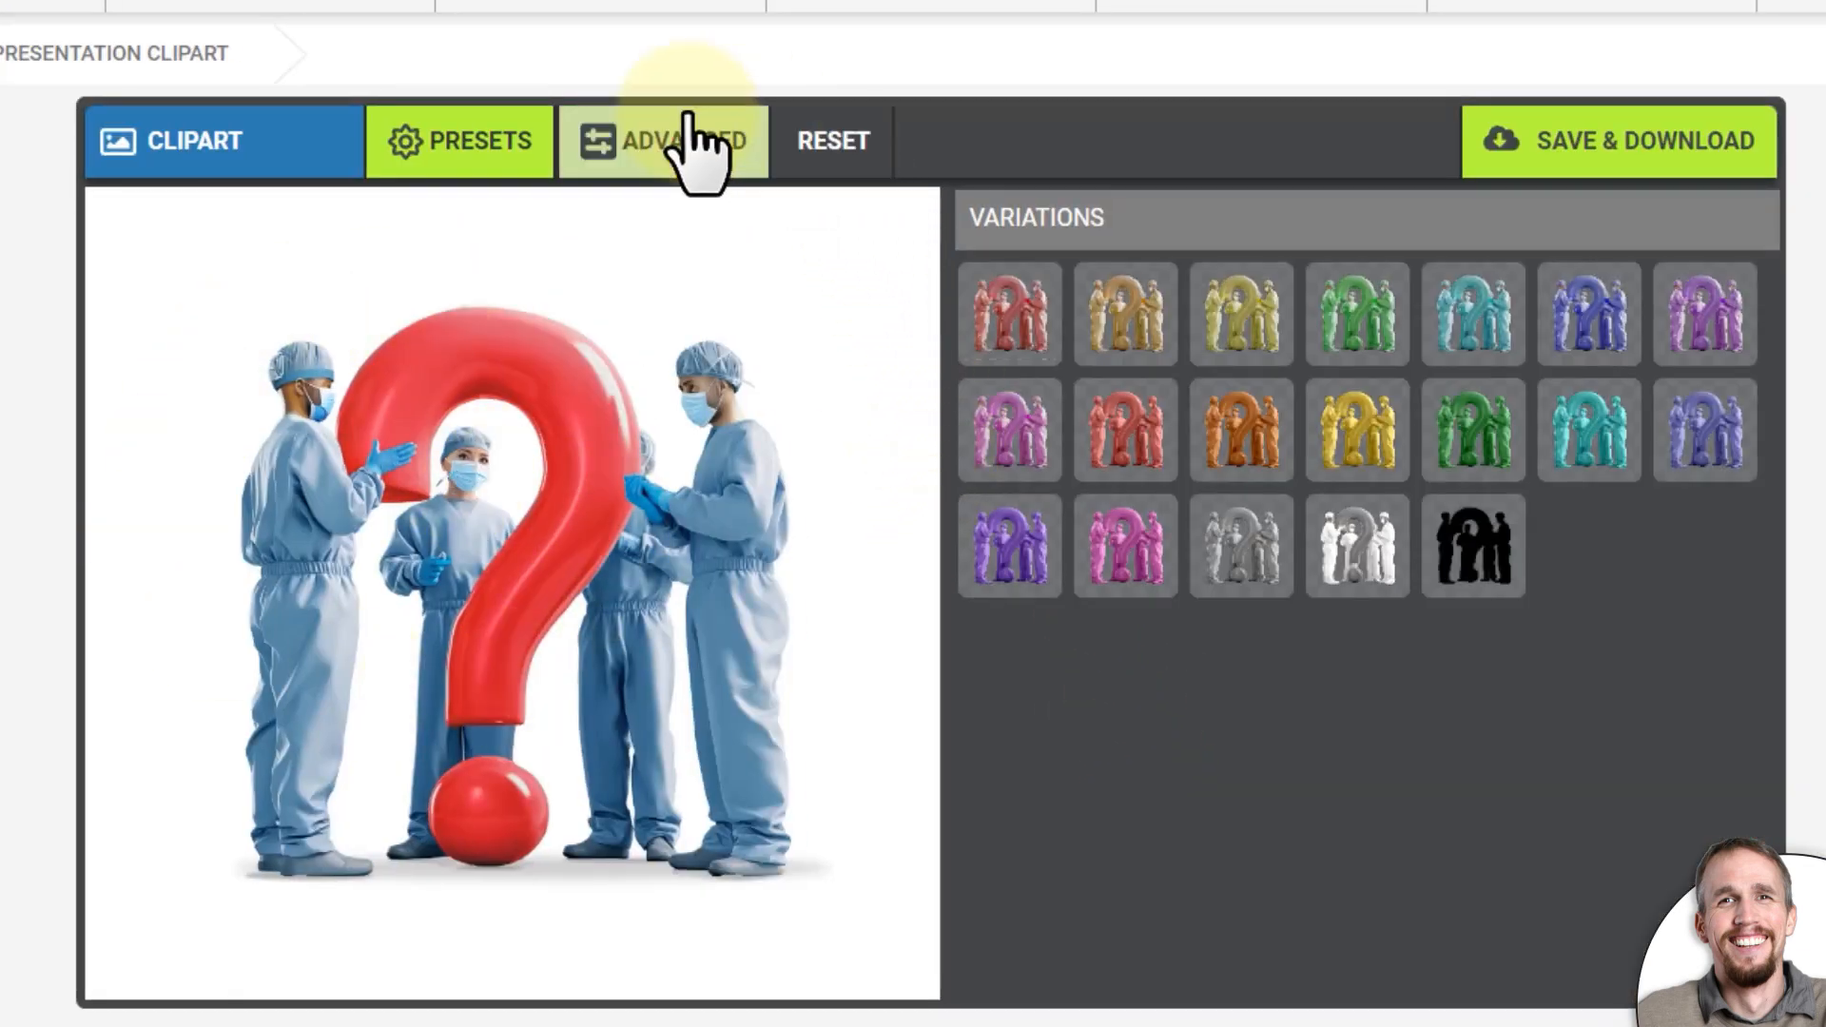
left_click(639, 138)
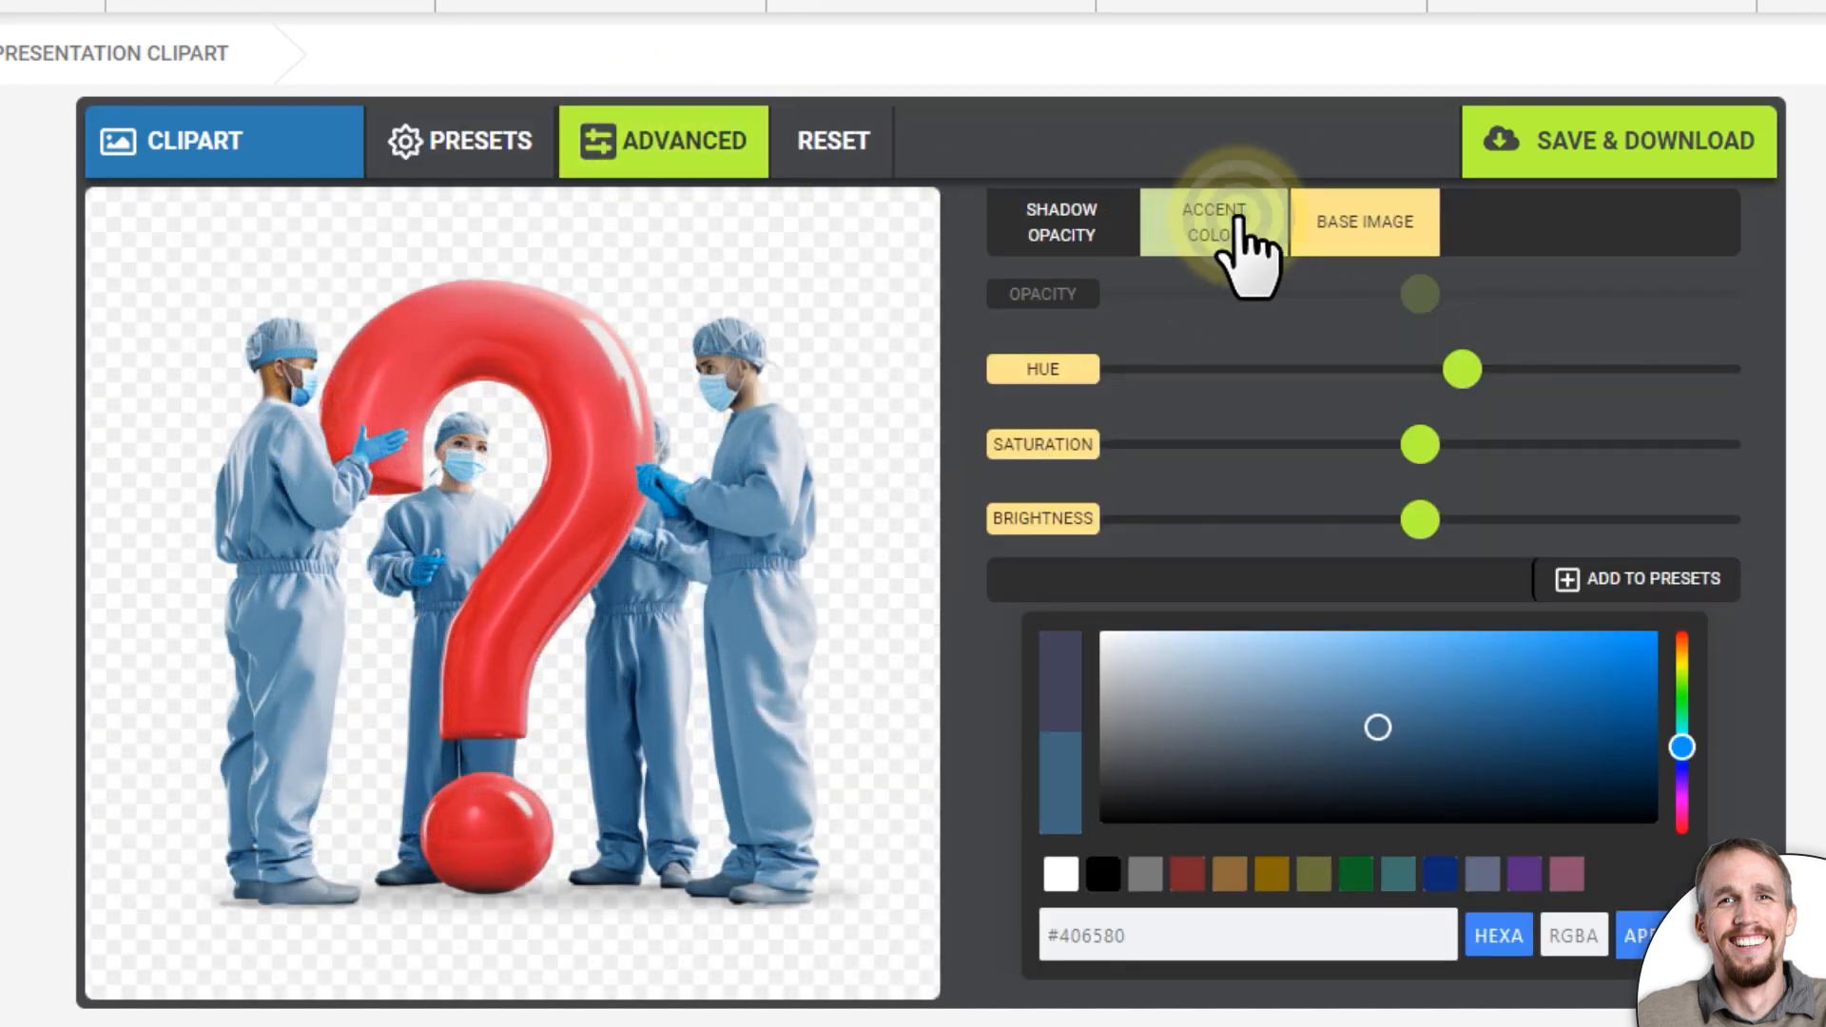
Apply the copied #054472 as the question mark's accent color and fine-tune the shade to #084979.
left_click(1239, 224)
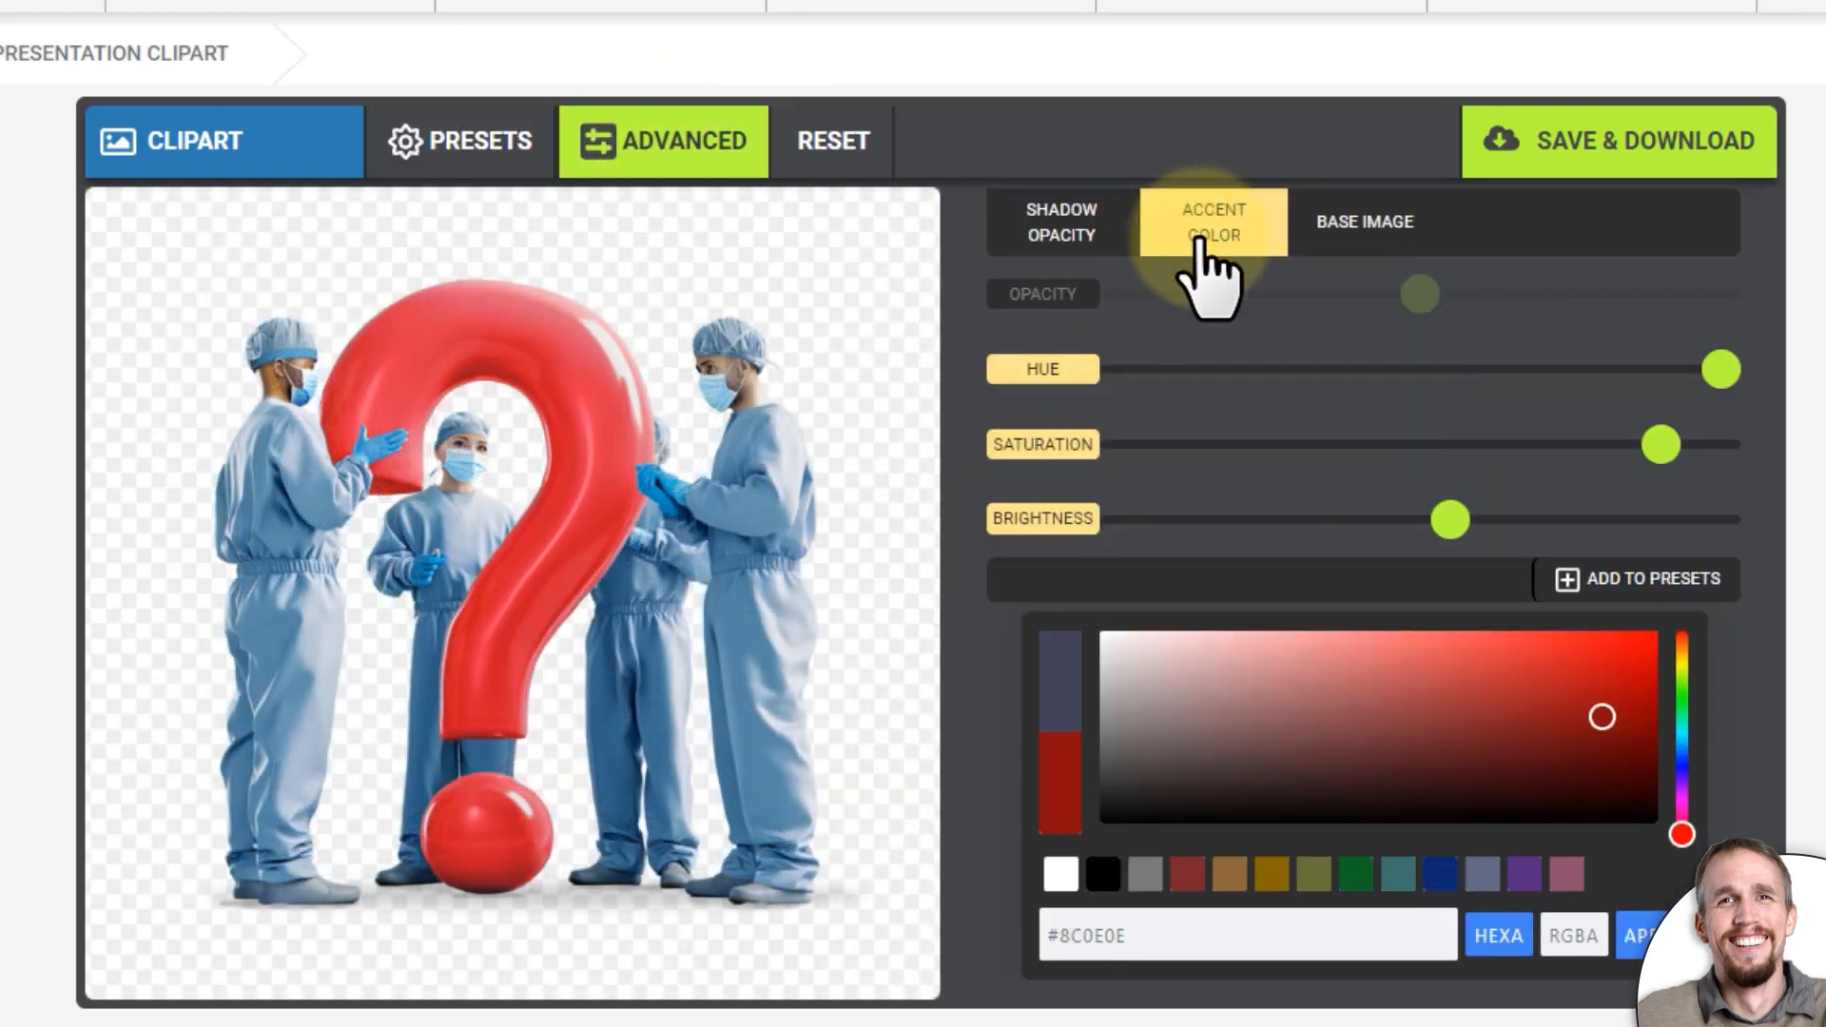
left_click(1286, 942)
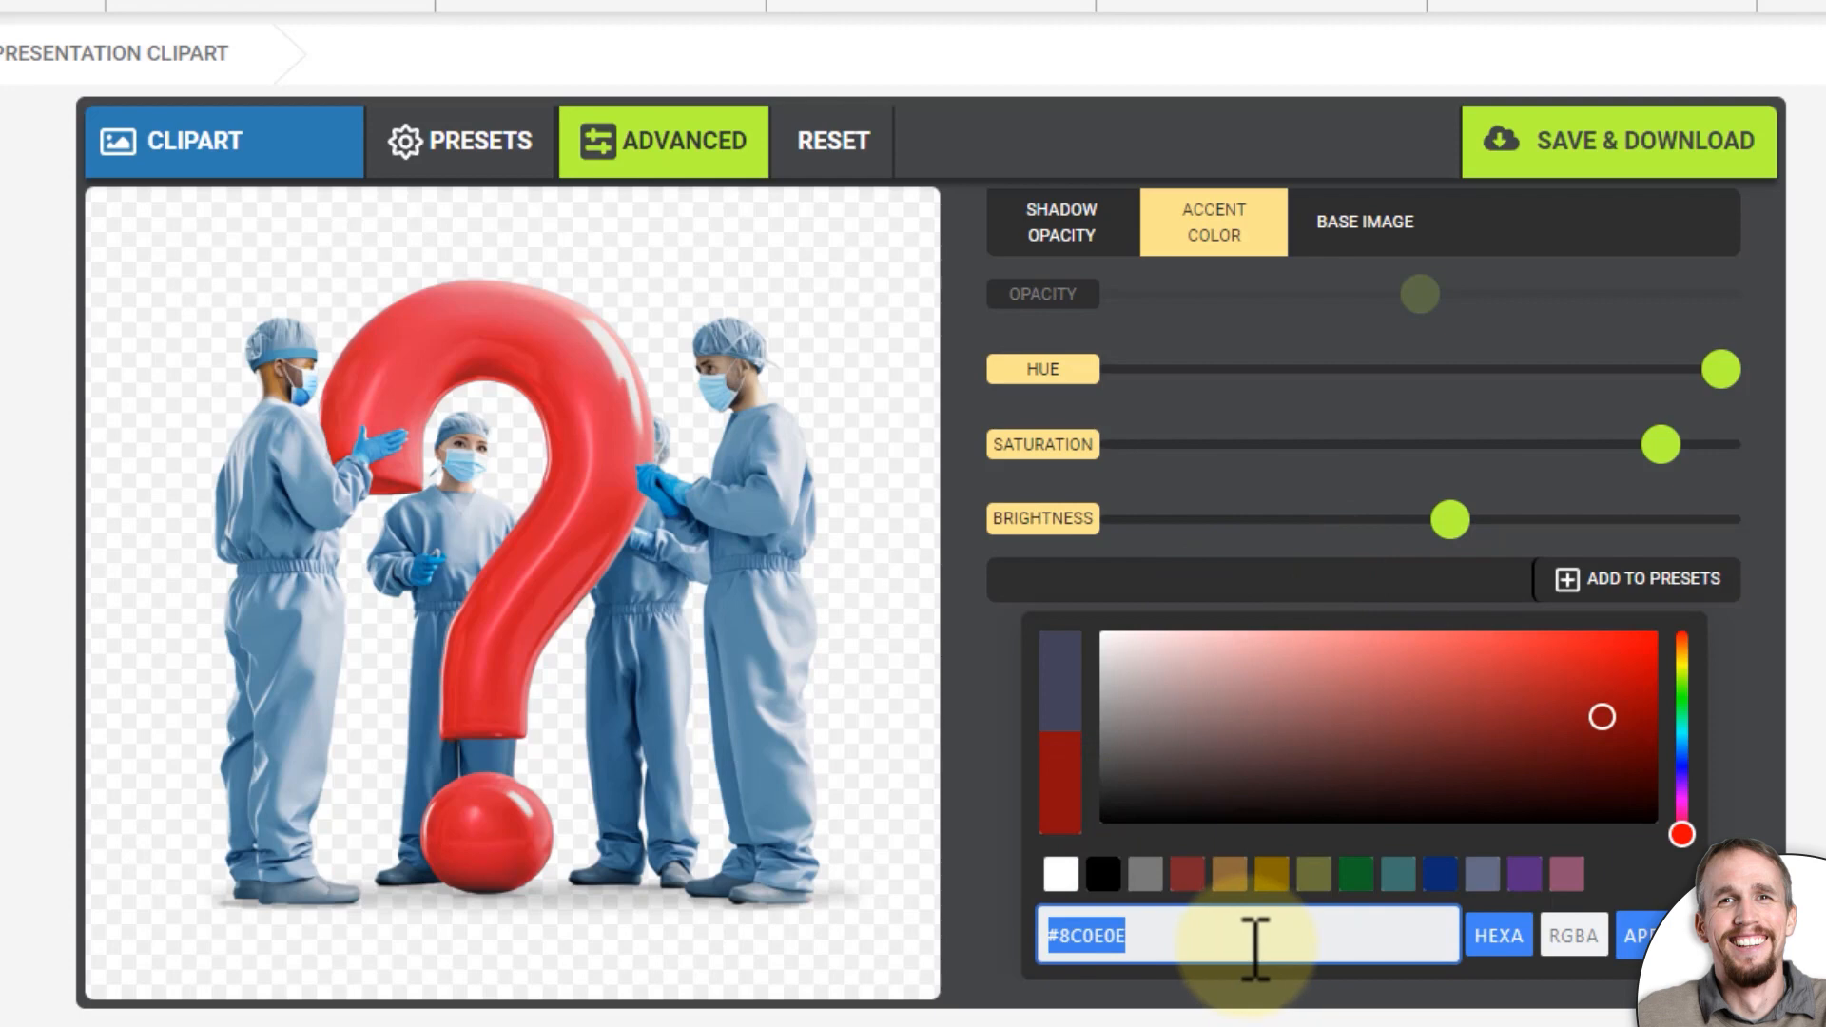
key("ctrl+v")
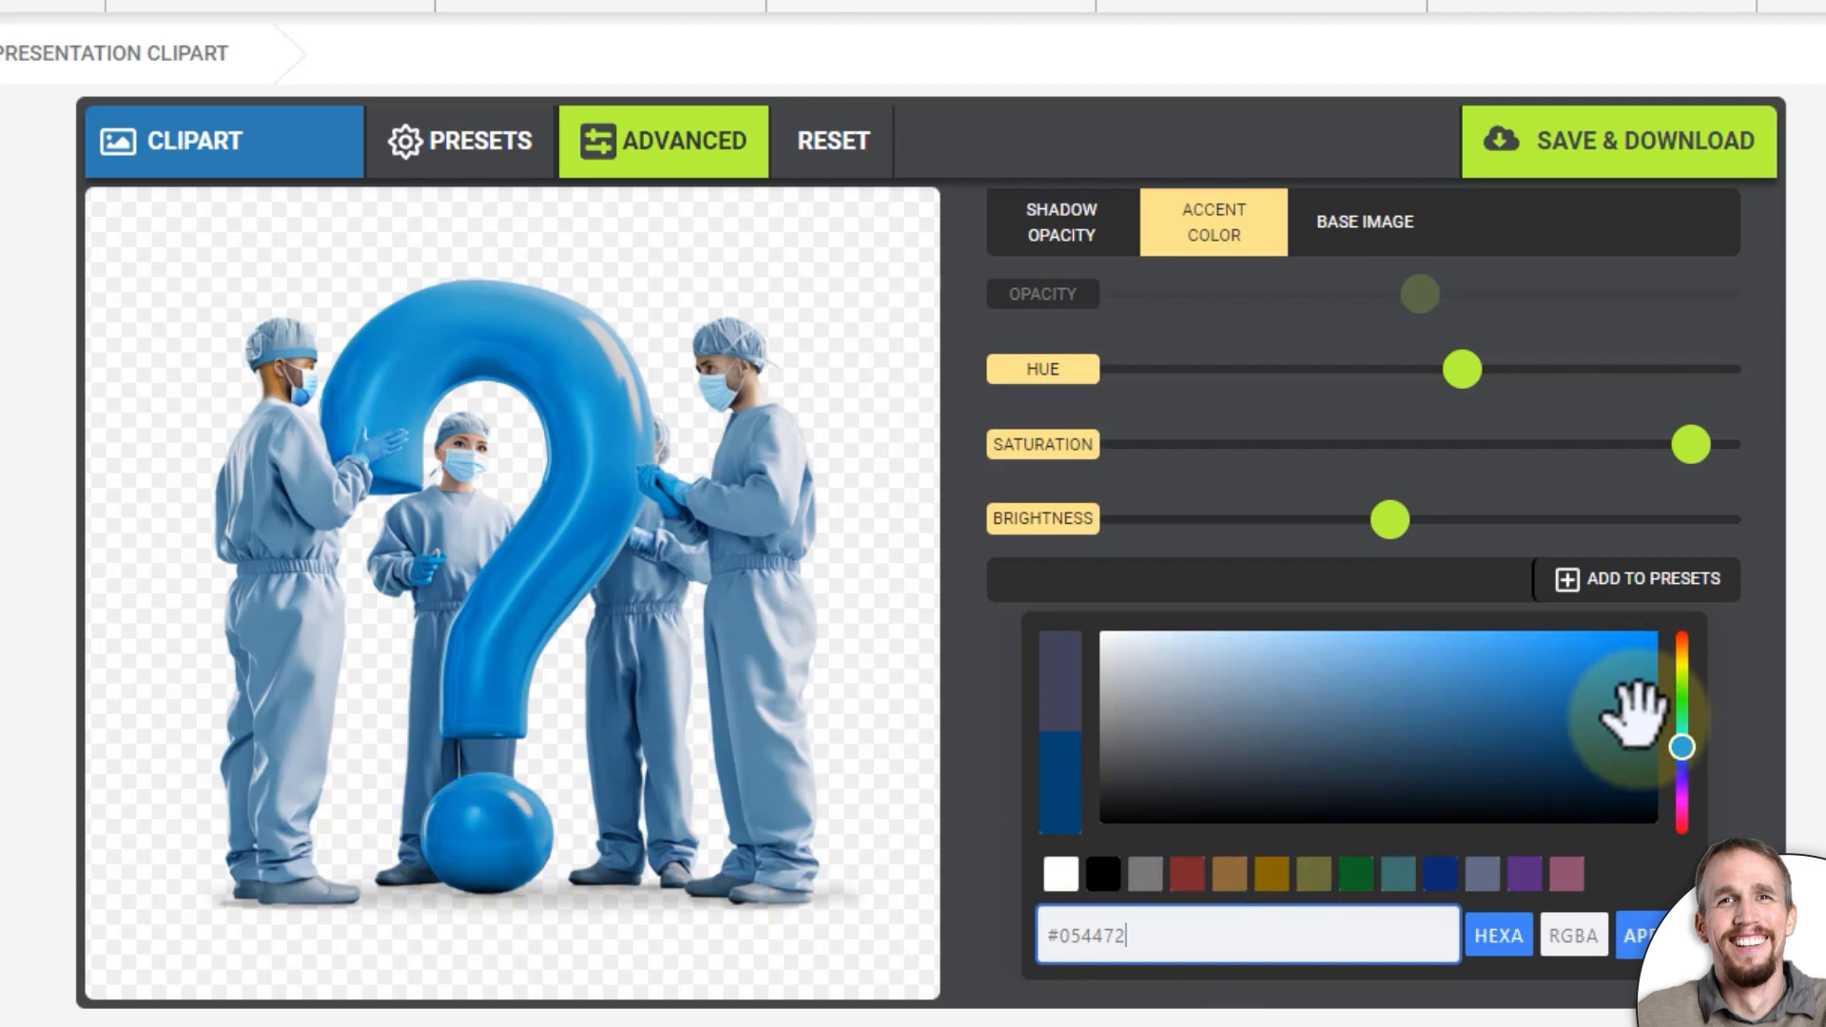
left_click_drag(1634, 718, 1621, 758)
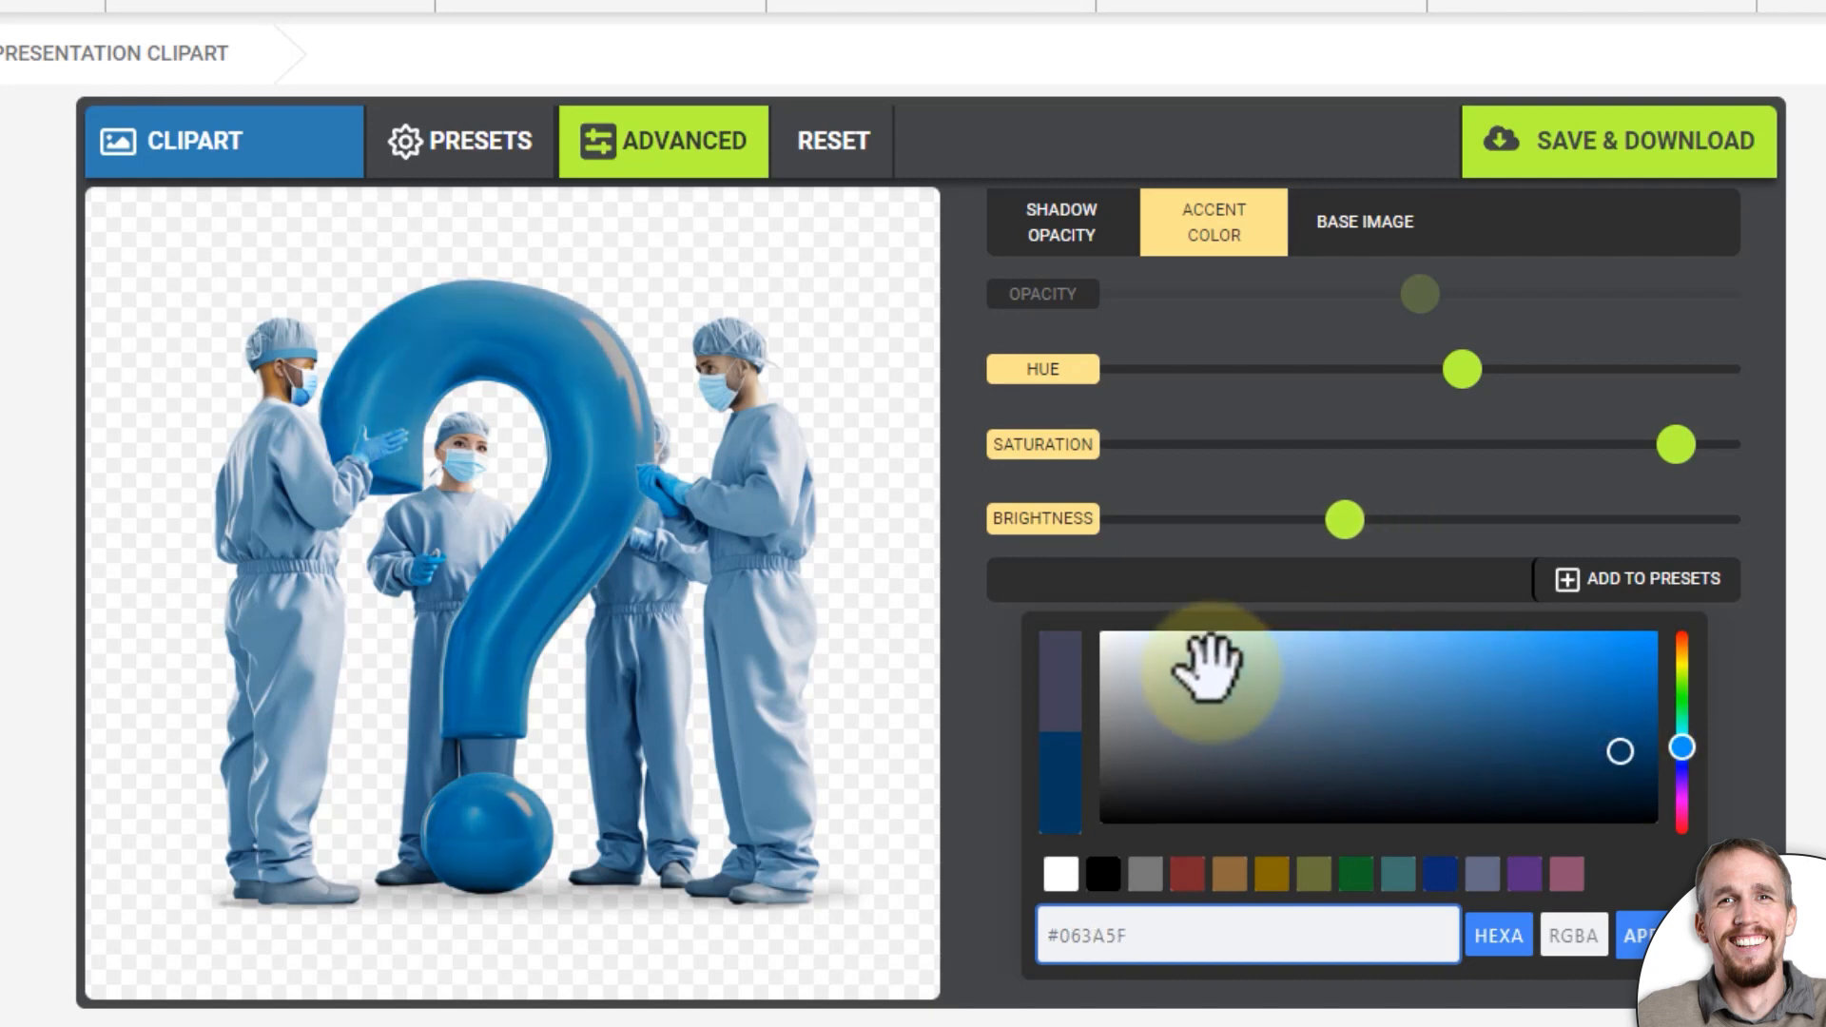
mouse_move(1610, 727)
left_mouse_down()
mouse_move(1618, 758)
mouse_move(1618, 732)
left_mouse_up()
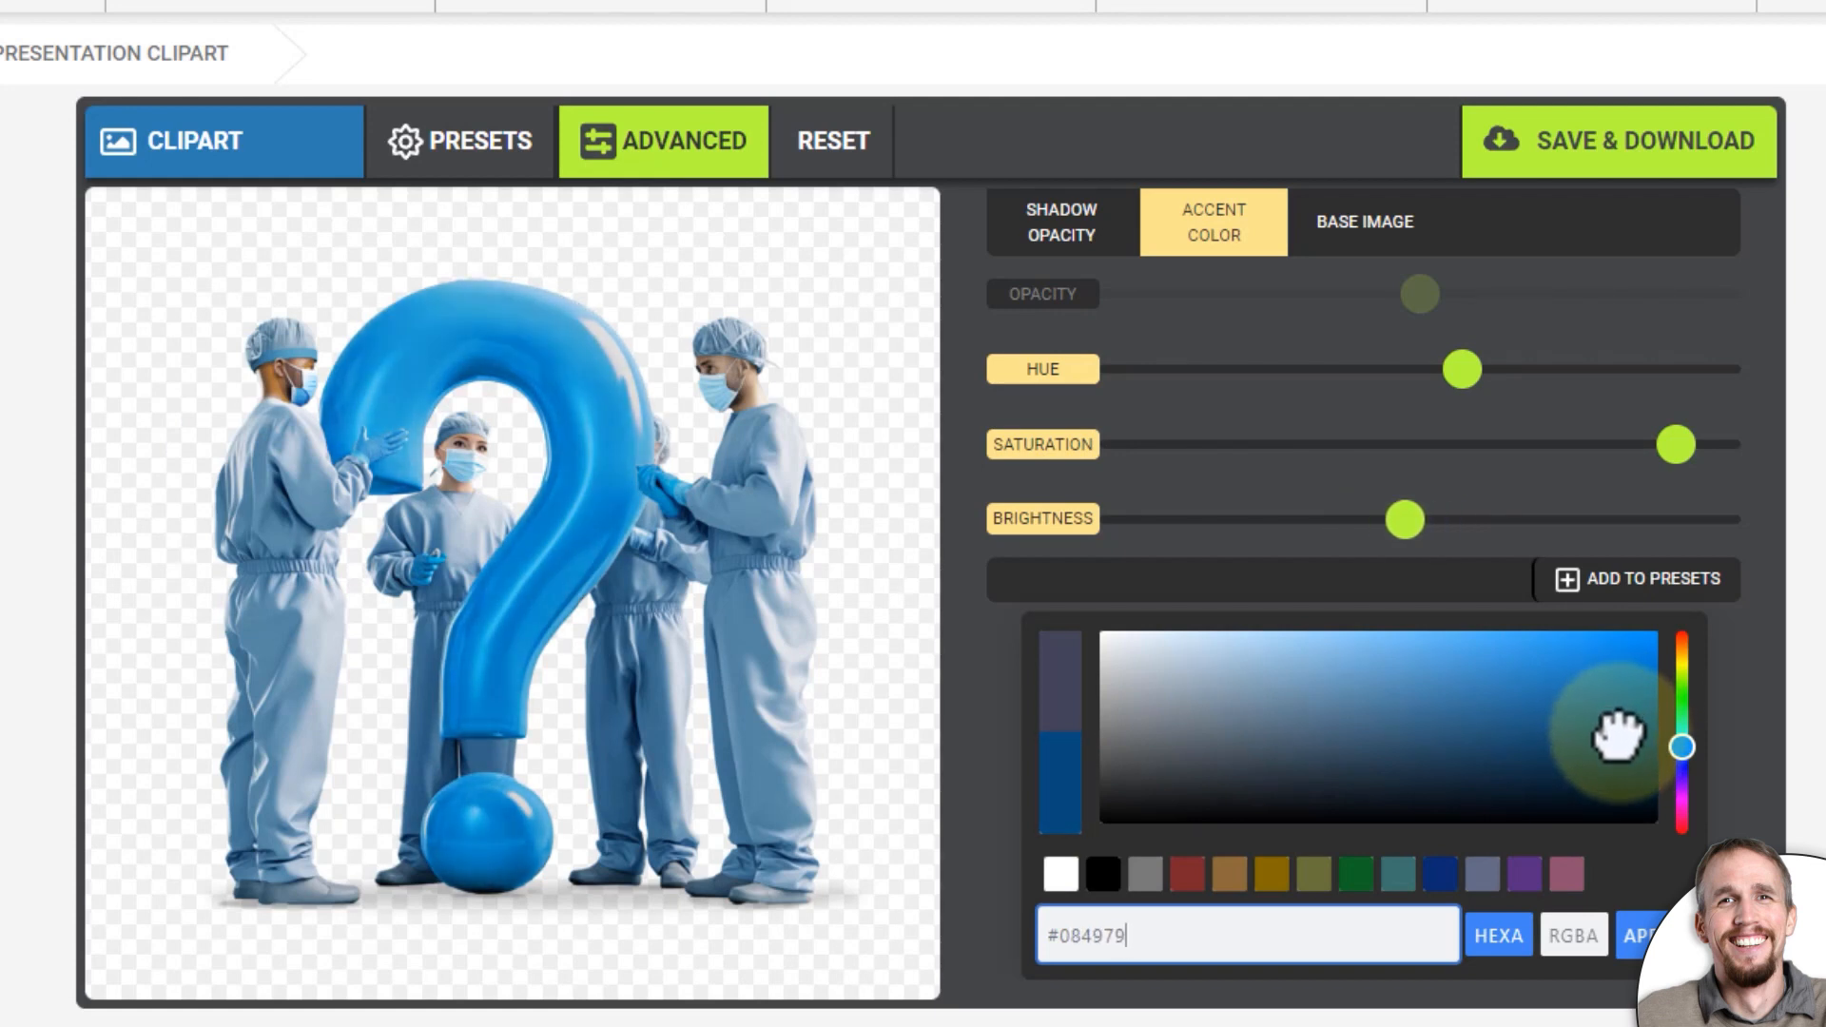
Reapply the copied #054472 as the question mark's accent color and lower its brightness slightly to #05416C.
left_click_drag(1134, 940, 999, 943)
key("ctrl+v")
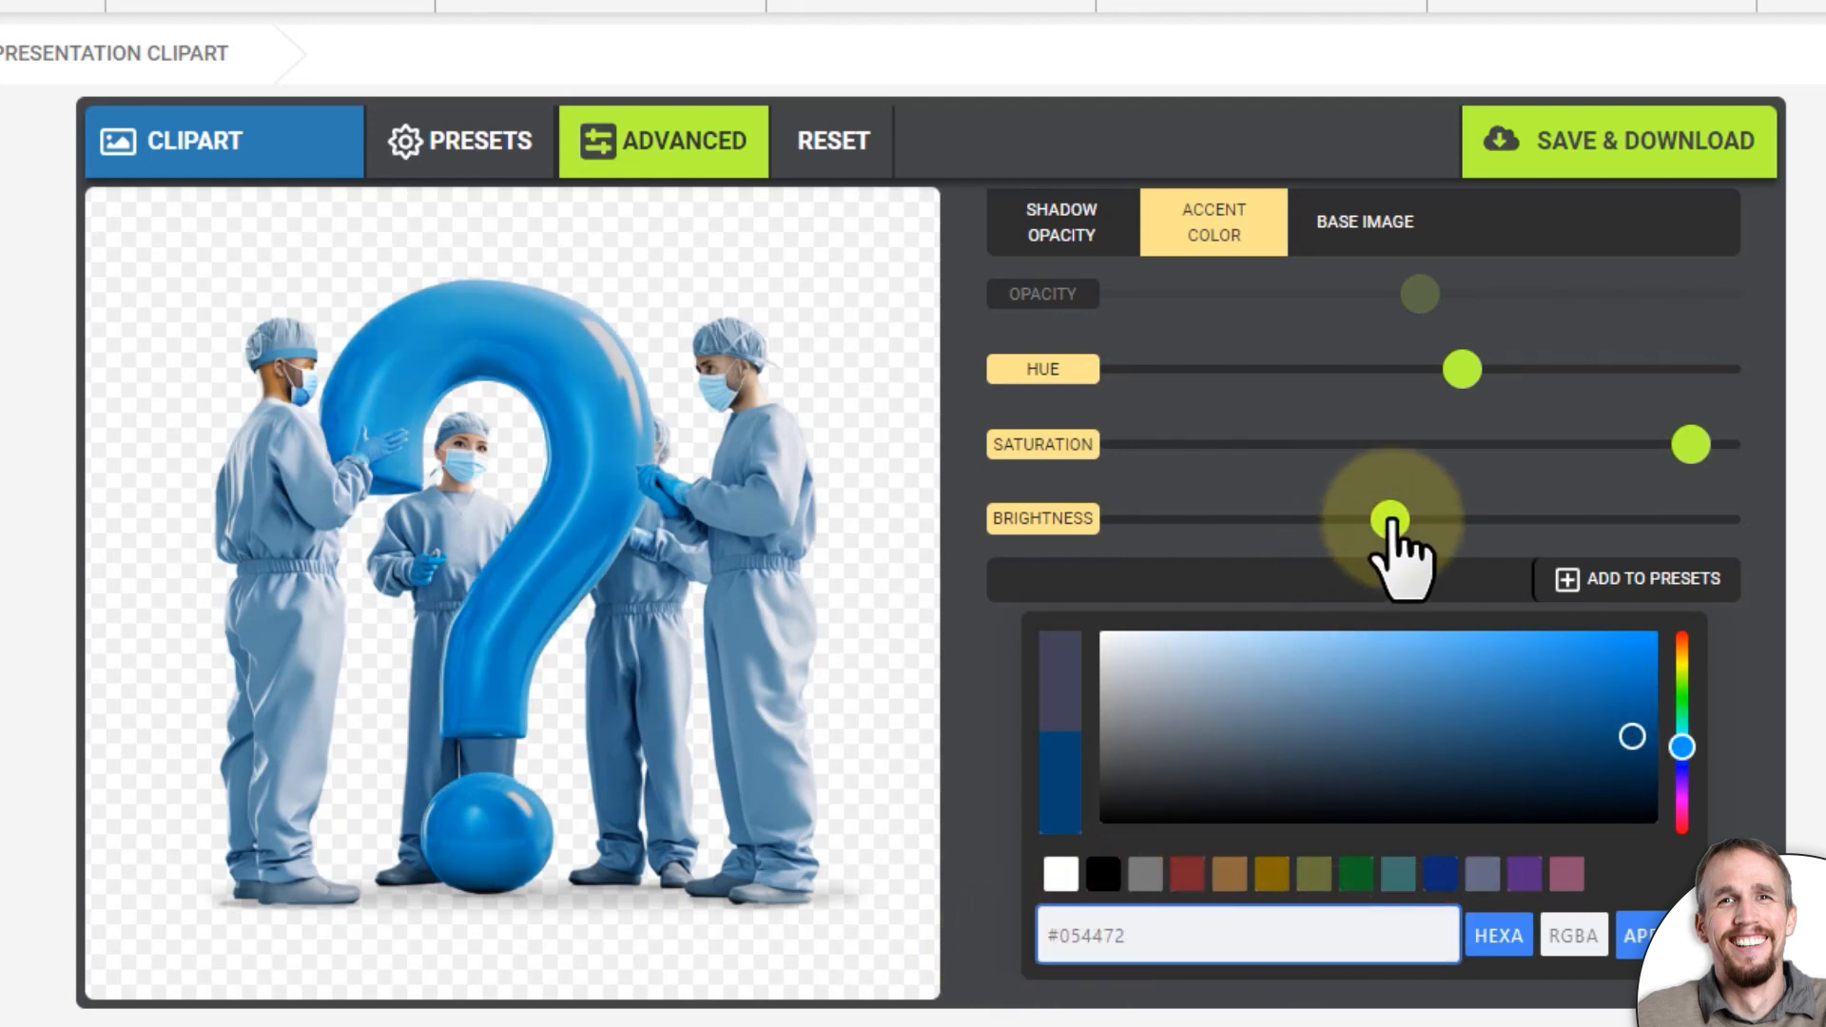
mouse_move(1388, 520)
left_mouse_down()
mouse_move(1329, 521)
mouse_move(1376, 522)
left_mouse_up()
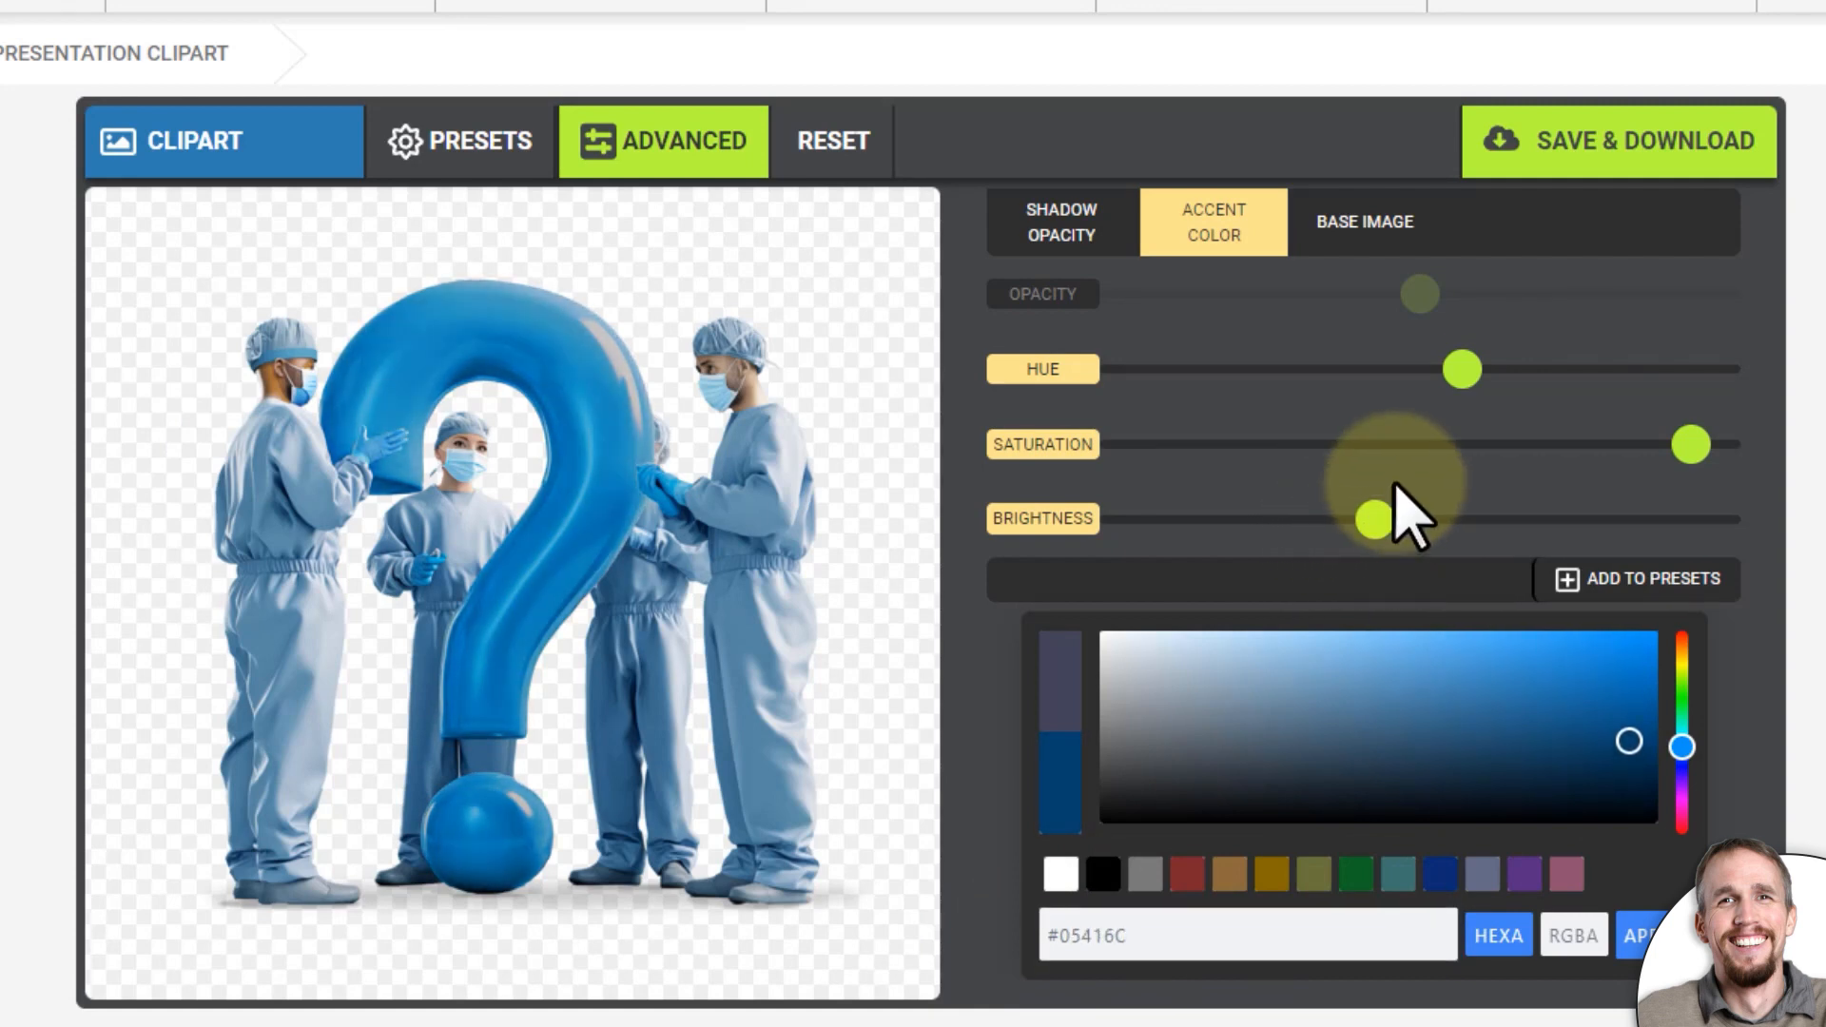
Desaturate the base image to the gray shade #697880 so the medical team's scrubs look neutral.
left_click(1330, 233)
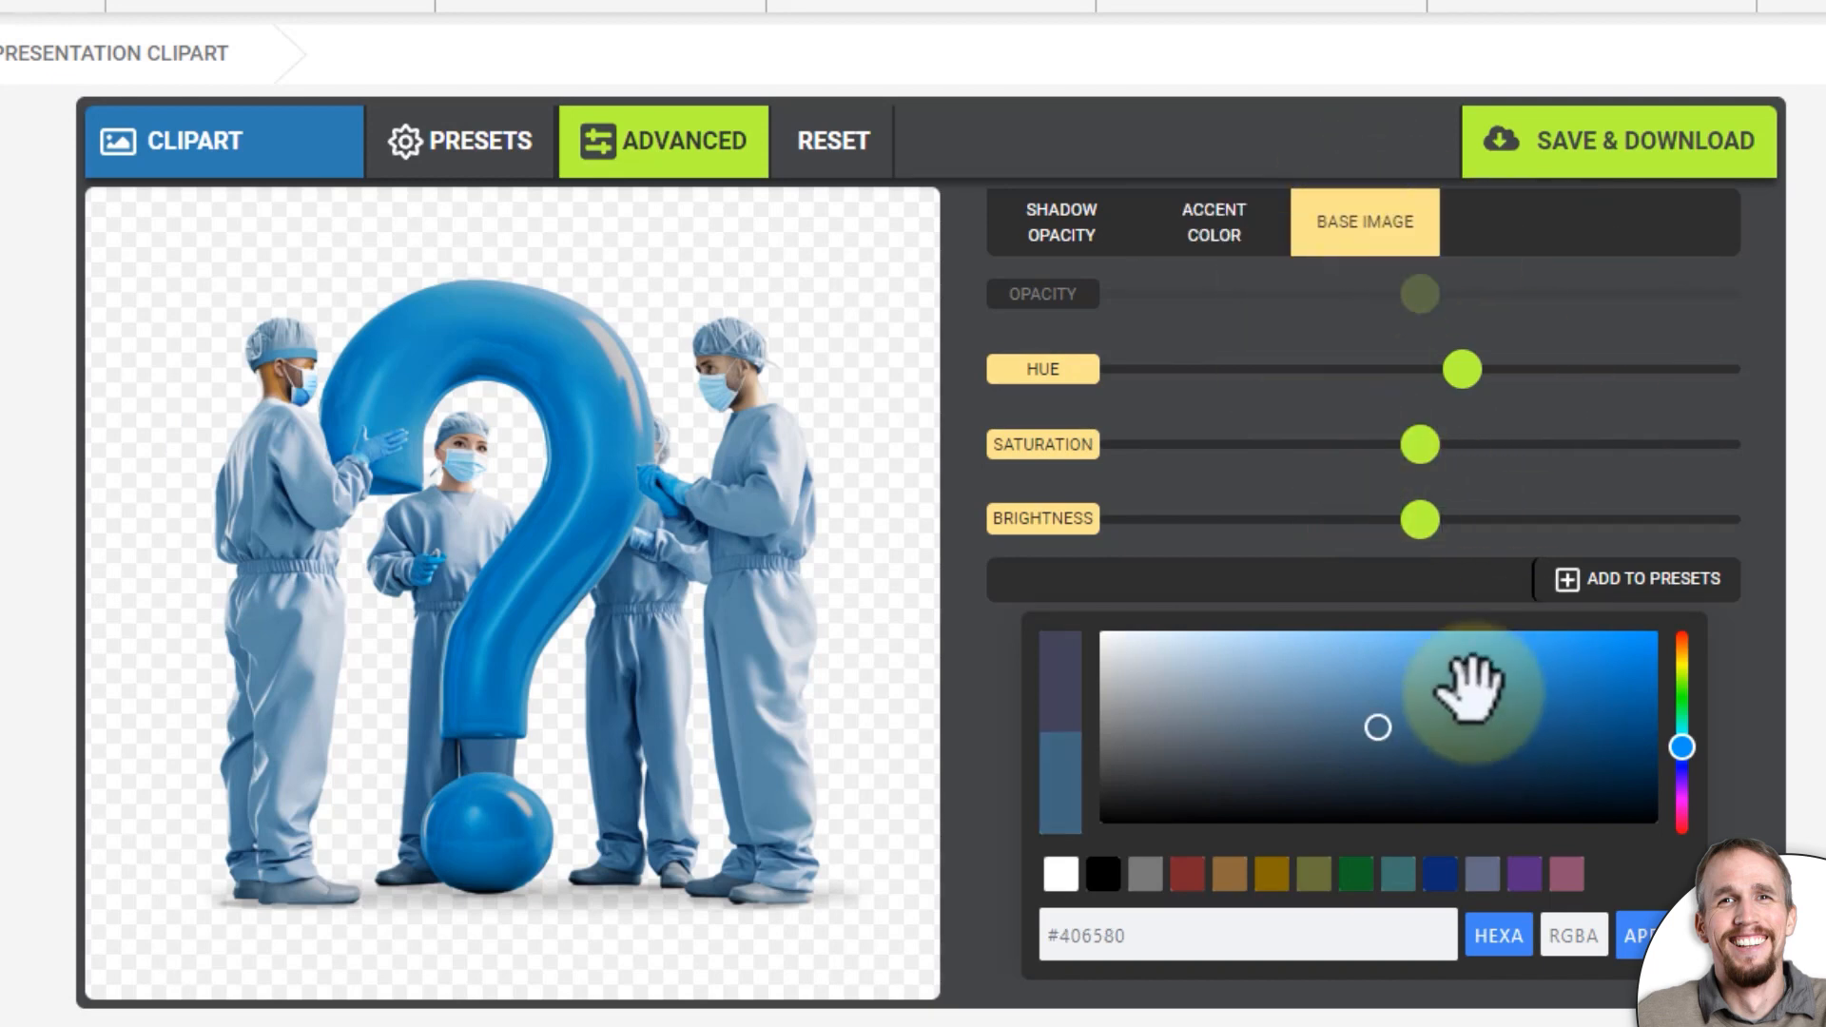
mouse_move(1457, 378)
left_mouse_down()
mouse_move(1396, 380)
mouse_move(1486, 371)
mouse_move(1454, 375)
left_mouse_up()
left_click_drag(1420, 444, 1224, 444)
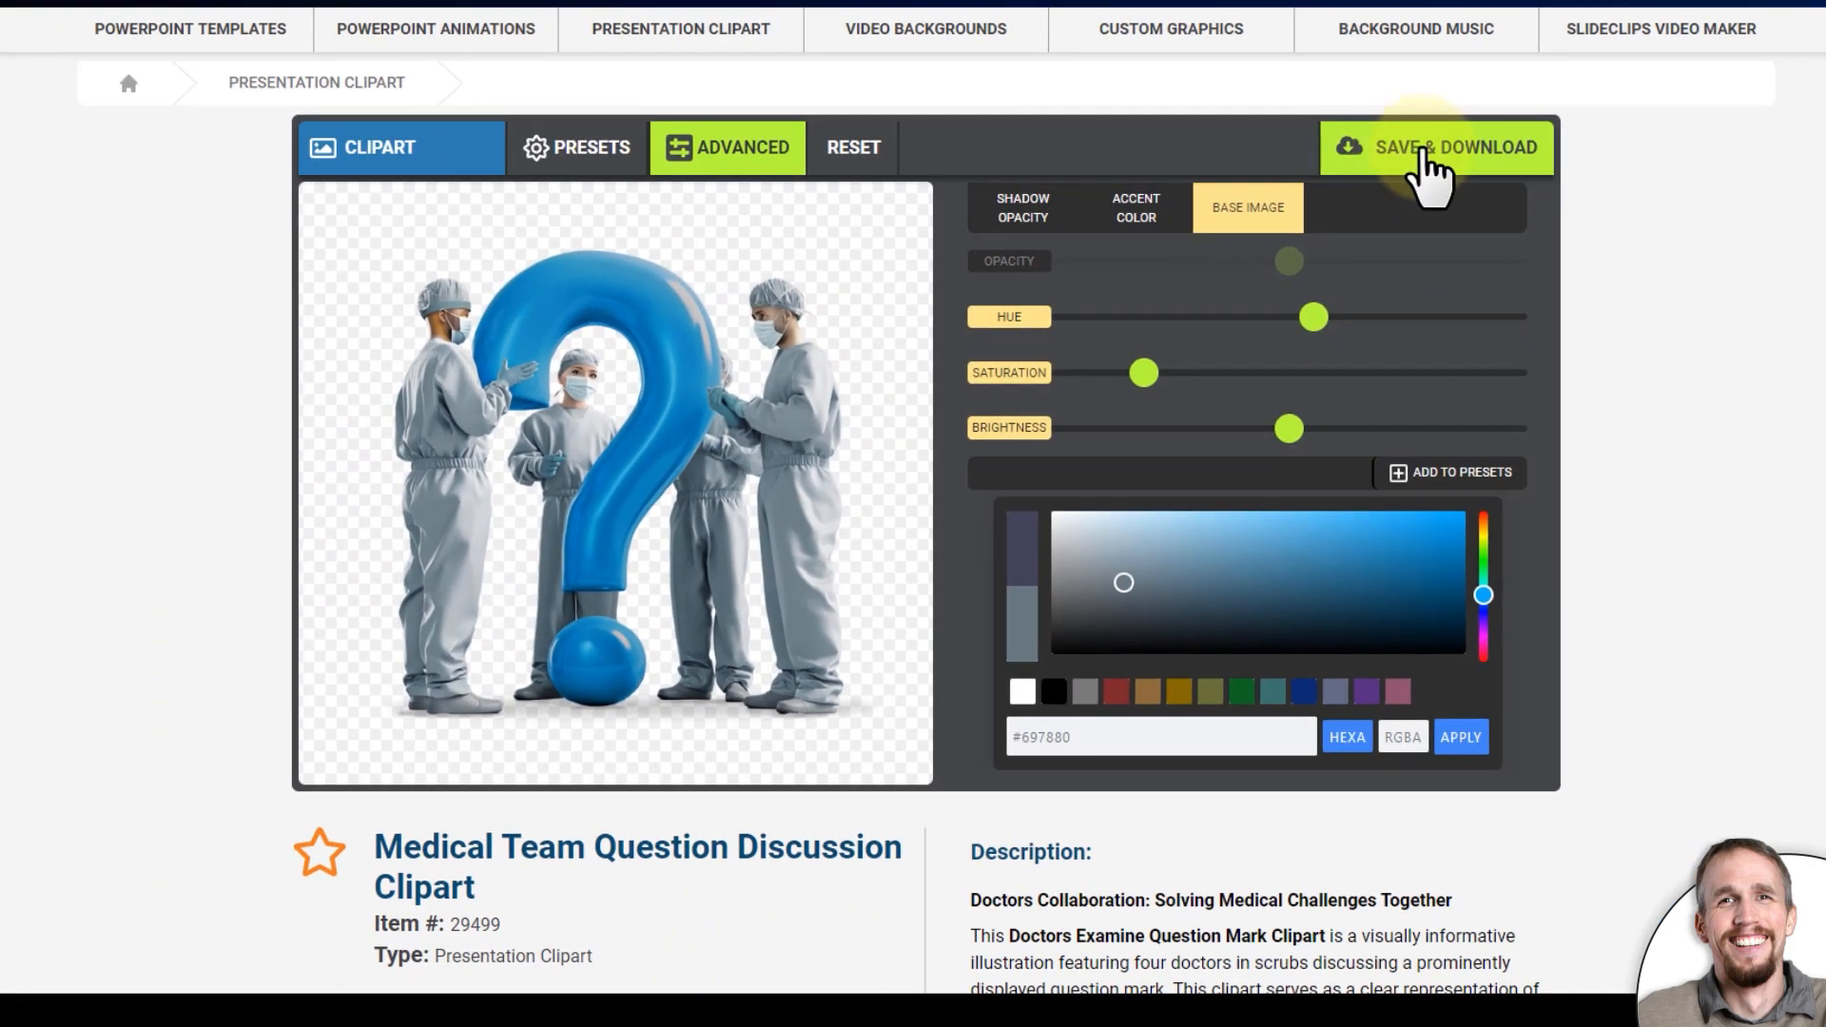
Save the large 1600 x 1558 clipart to My Media, cancel the local file save, and view the saved media list.
left_click(1464, 147)
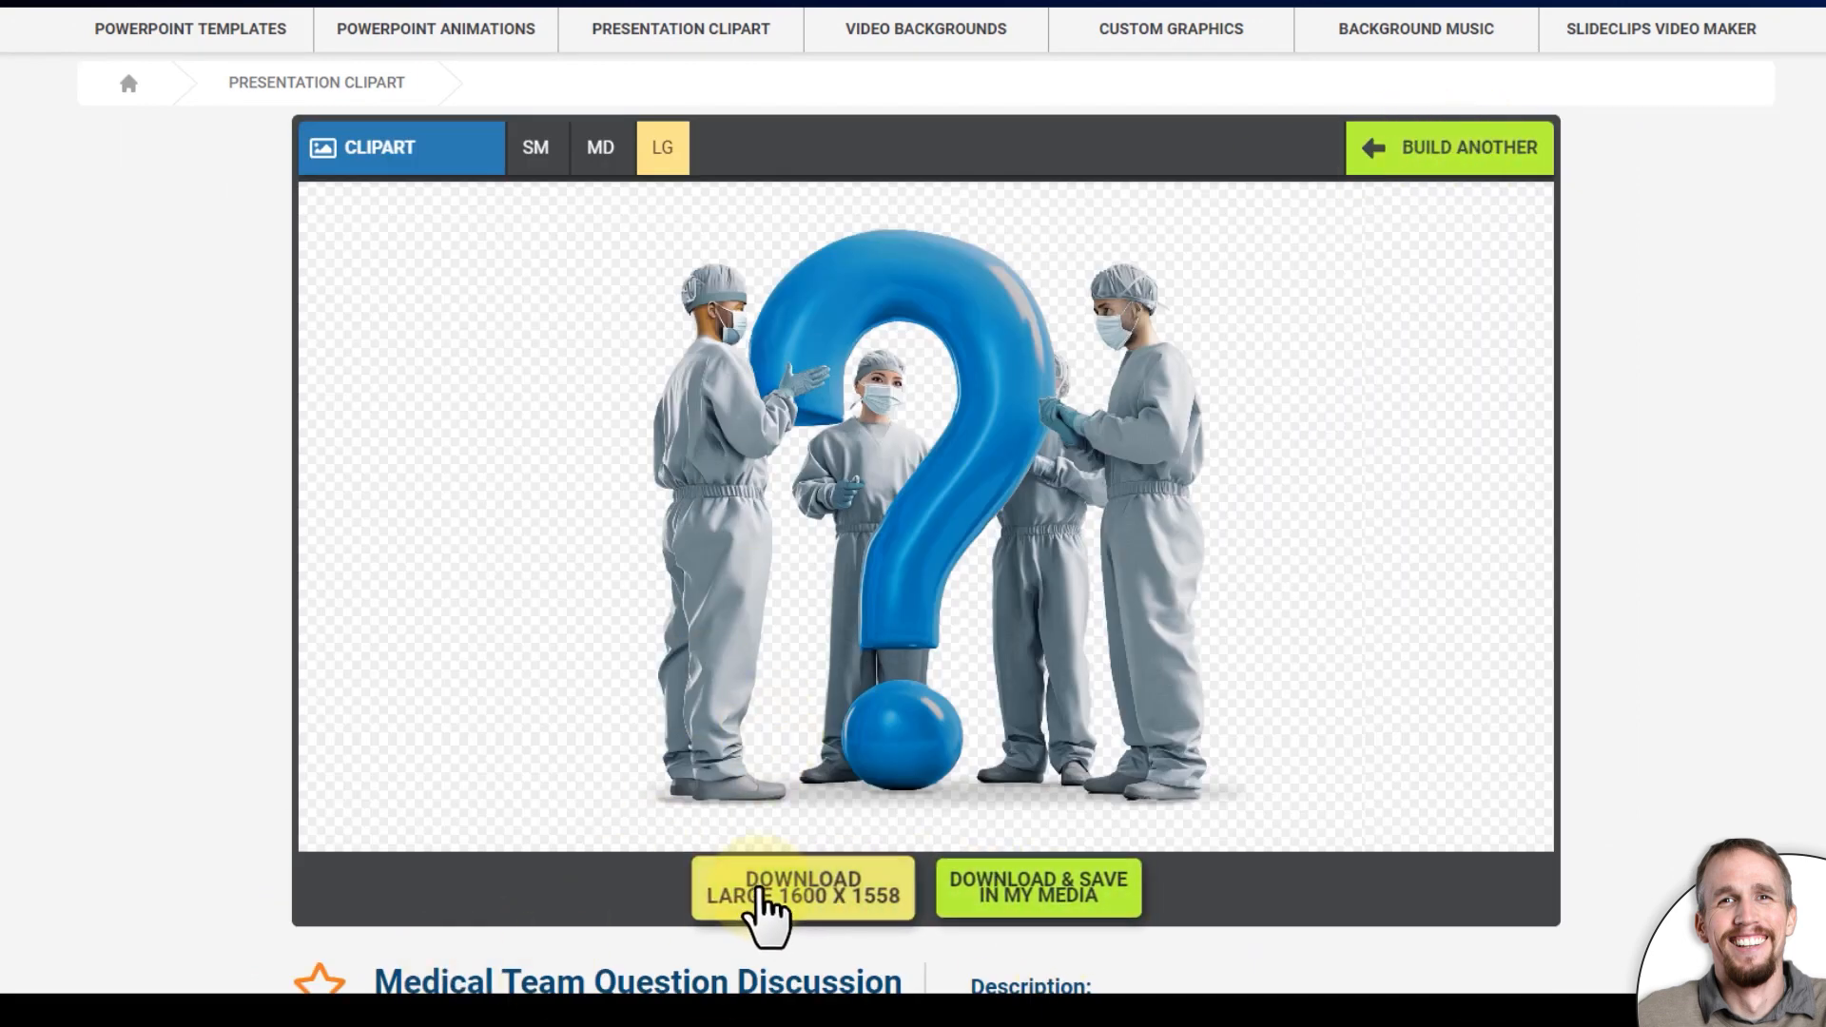
left_click(1080, 882)
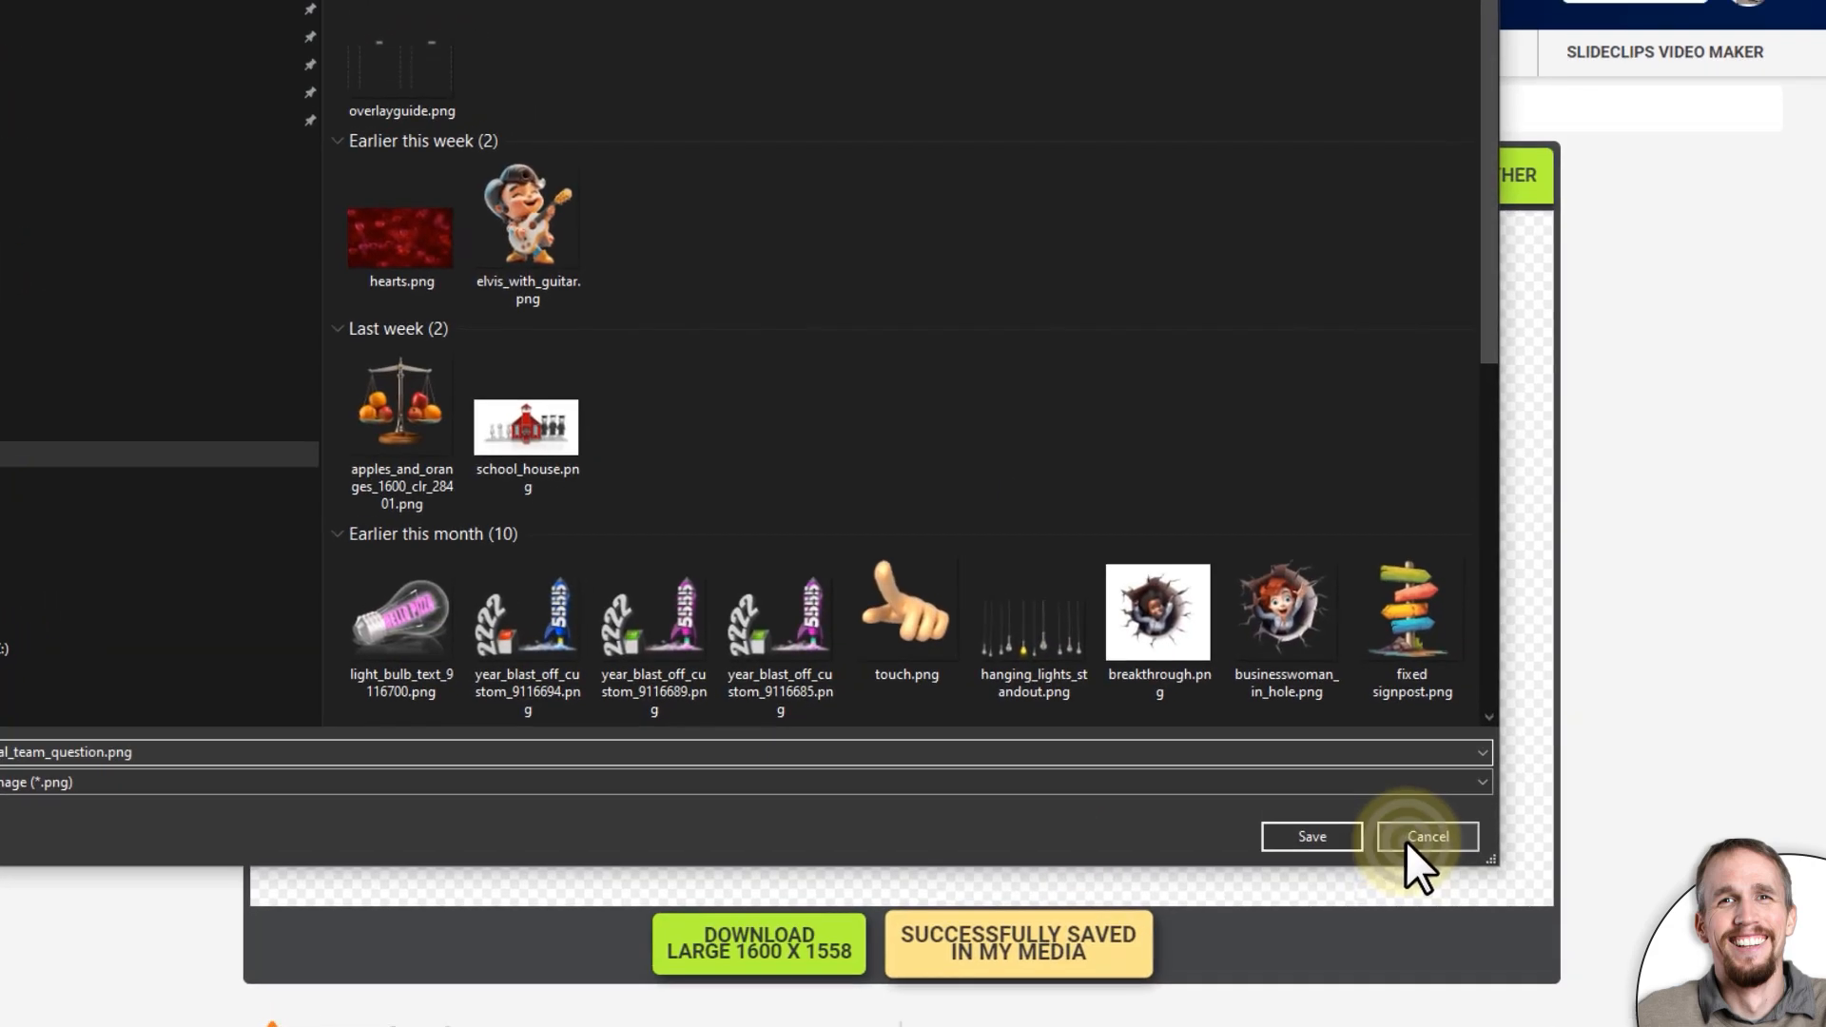
left_click(1408, 841)
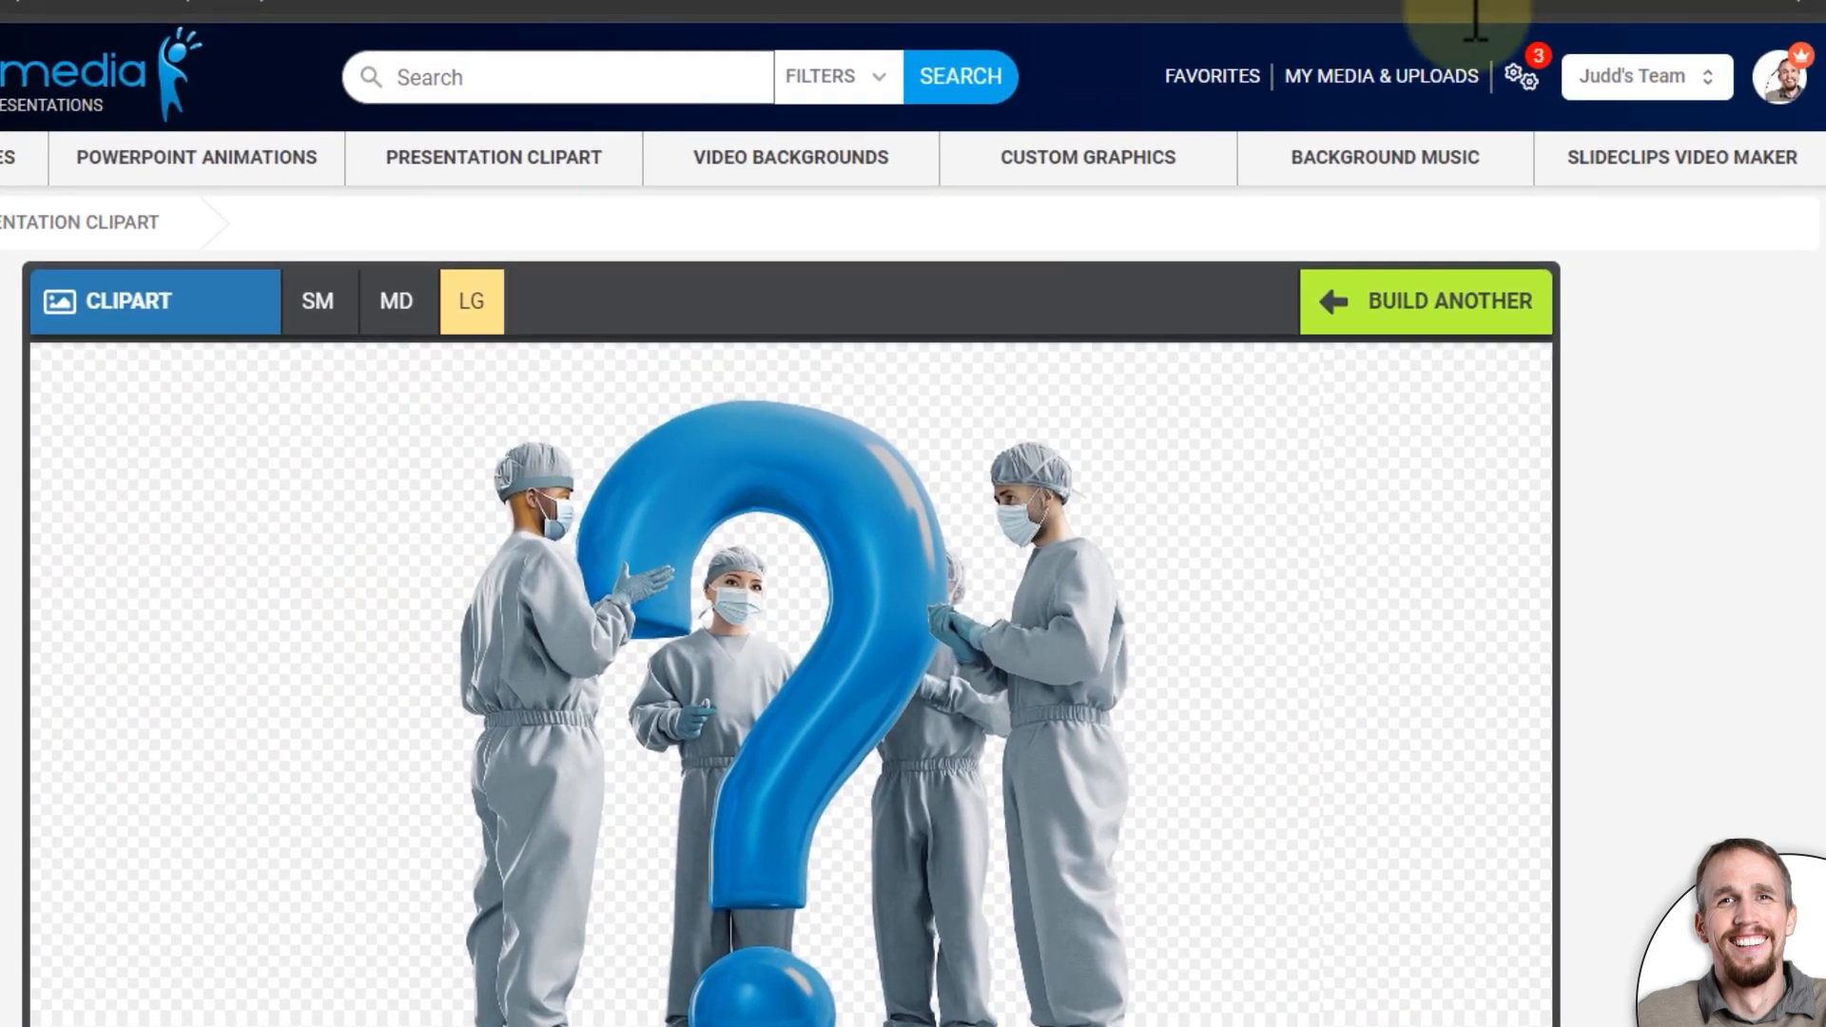
left_click(1398, 95)
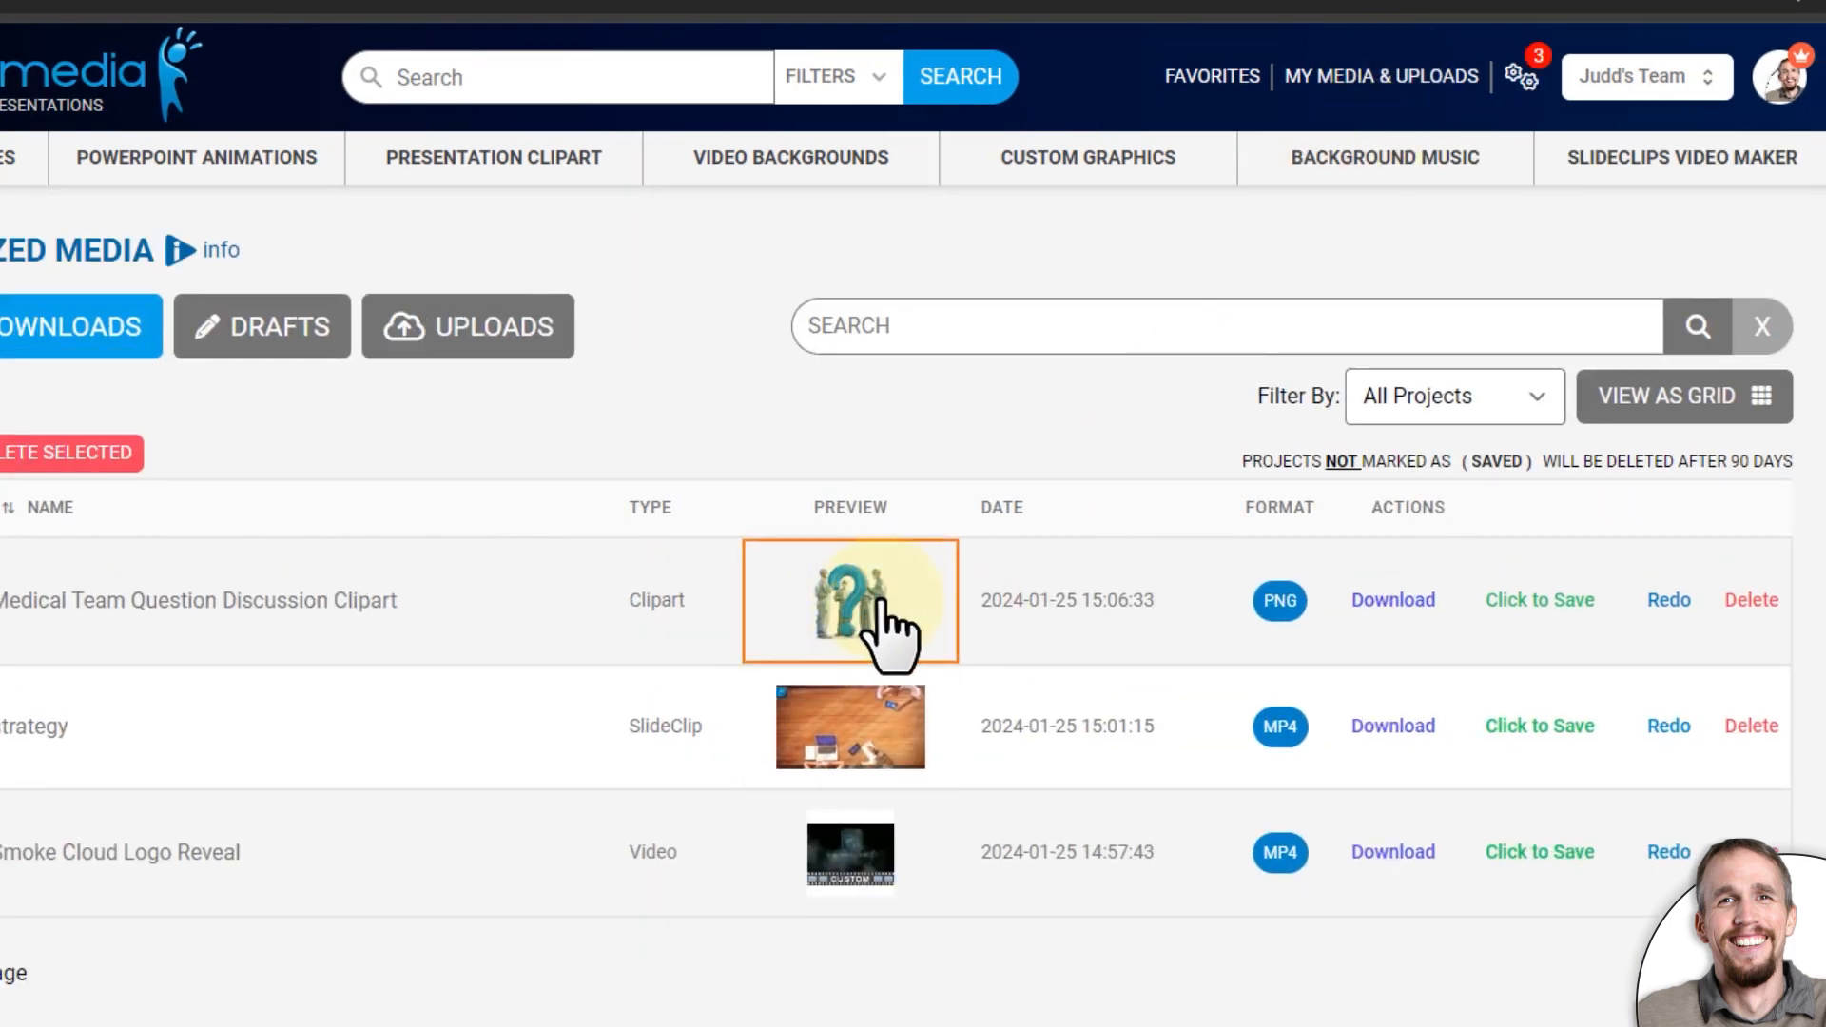
Browse the customizable clipart collection and open the blue Target Success mockup for customizing.
mouse_move(1126, 155)
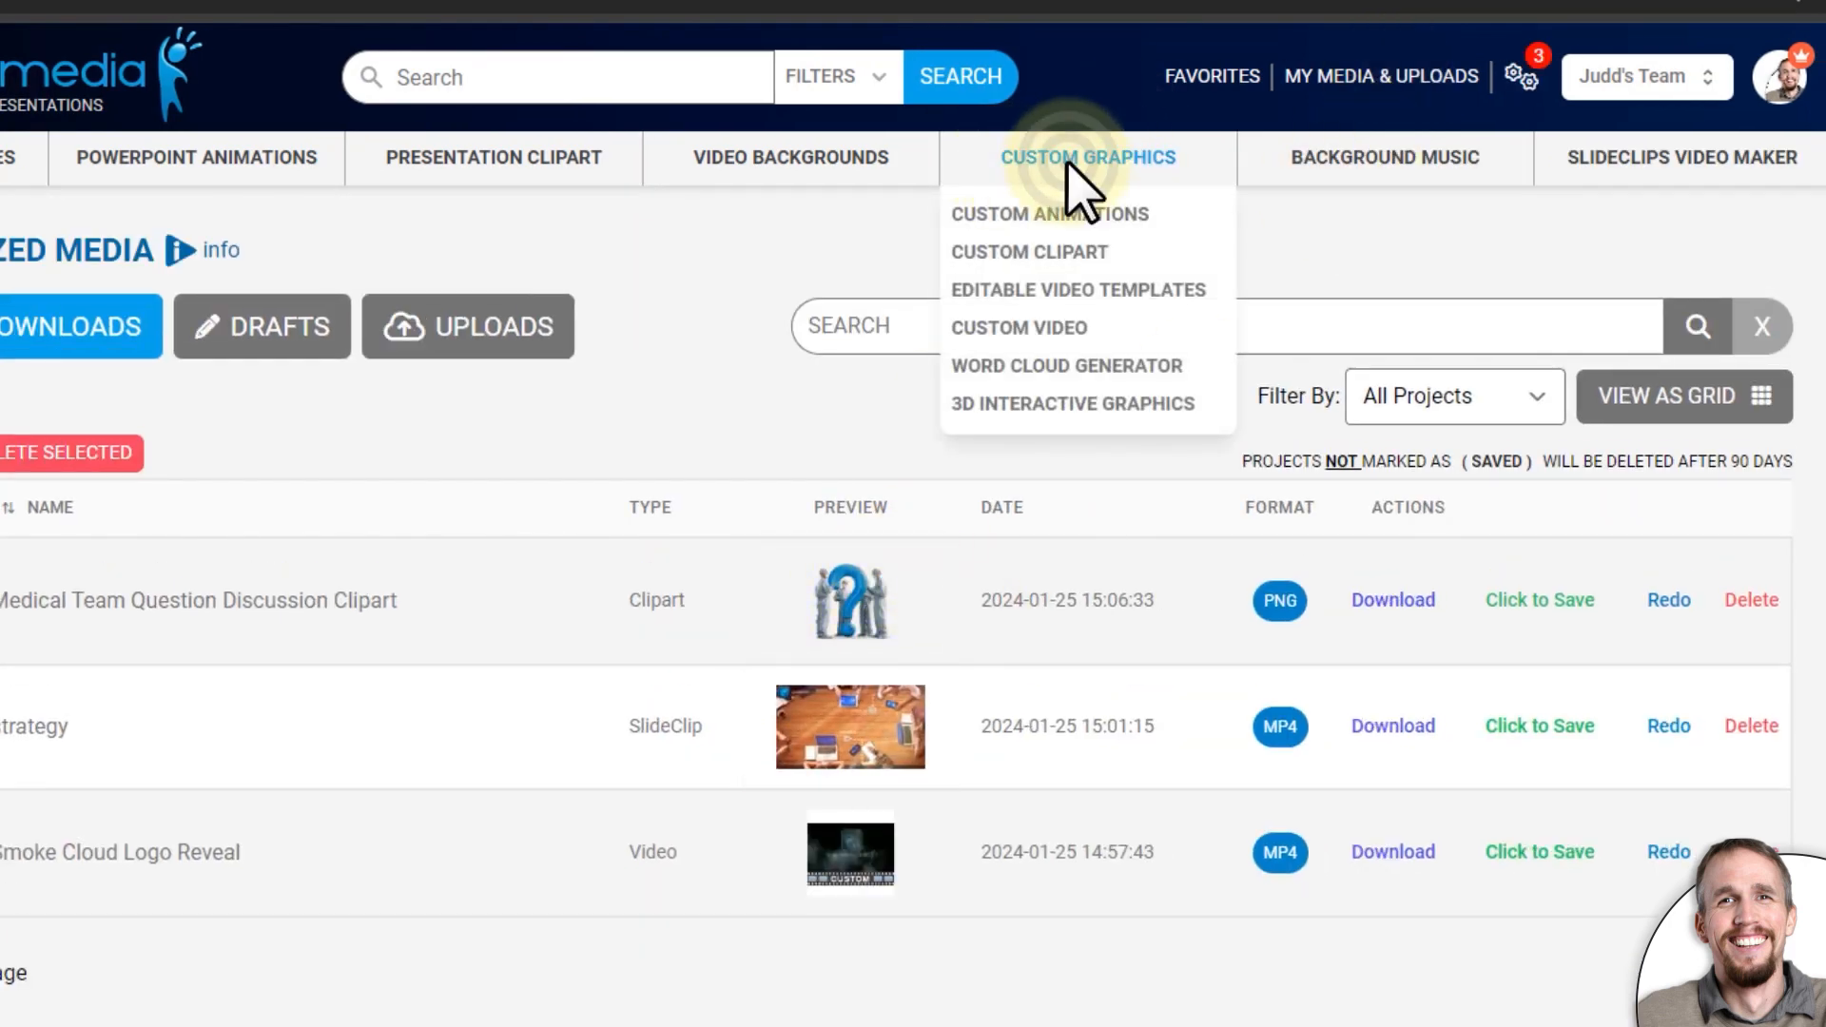
left_click(1067, 164)
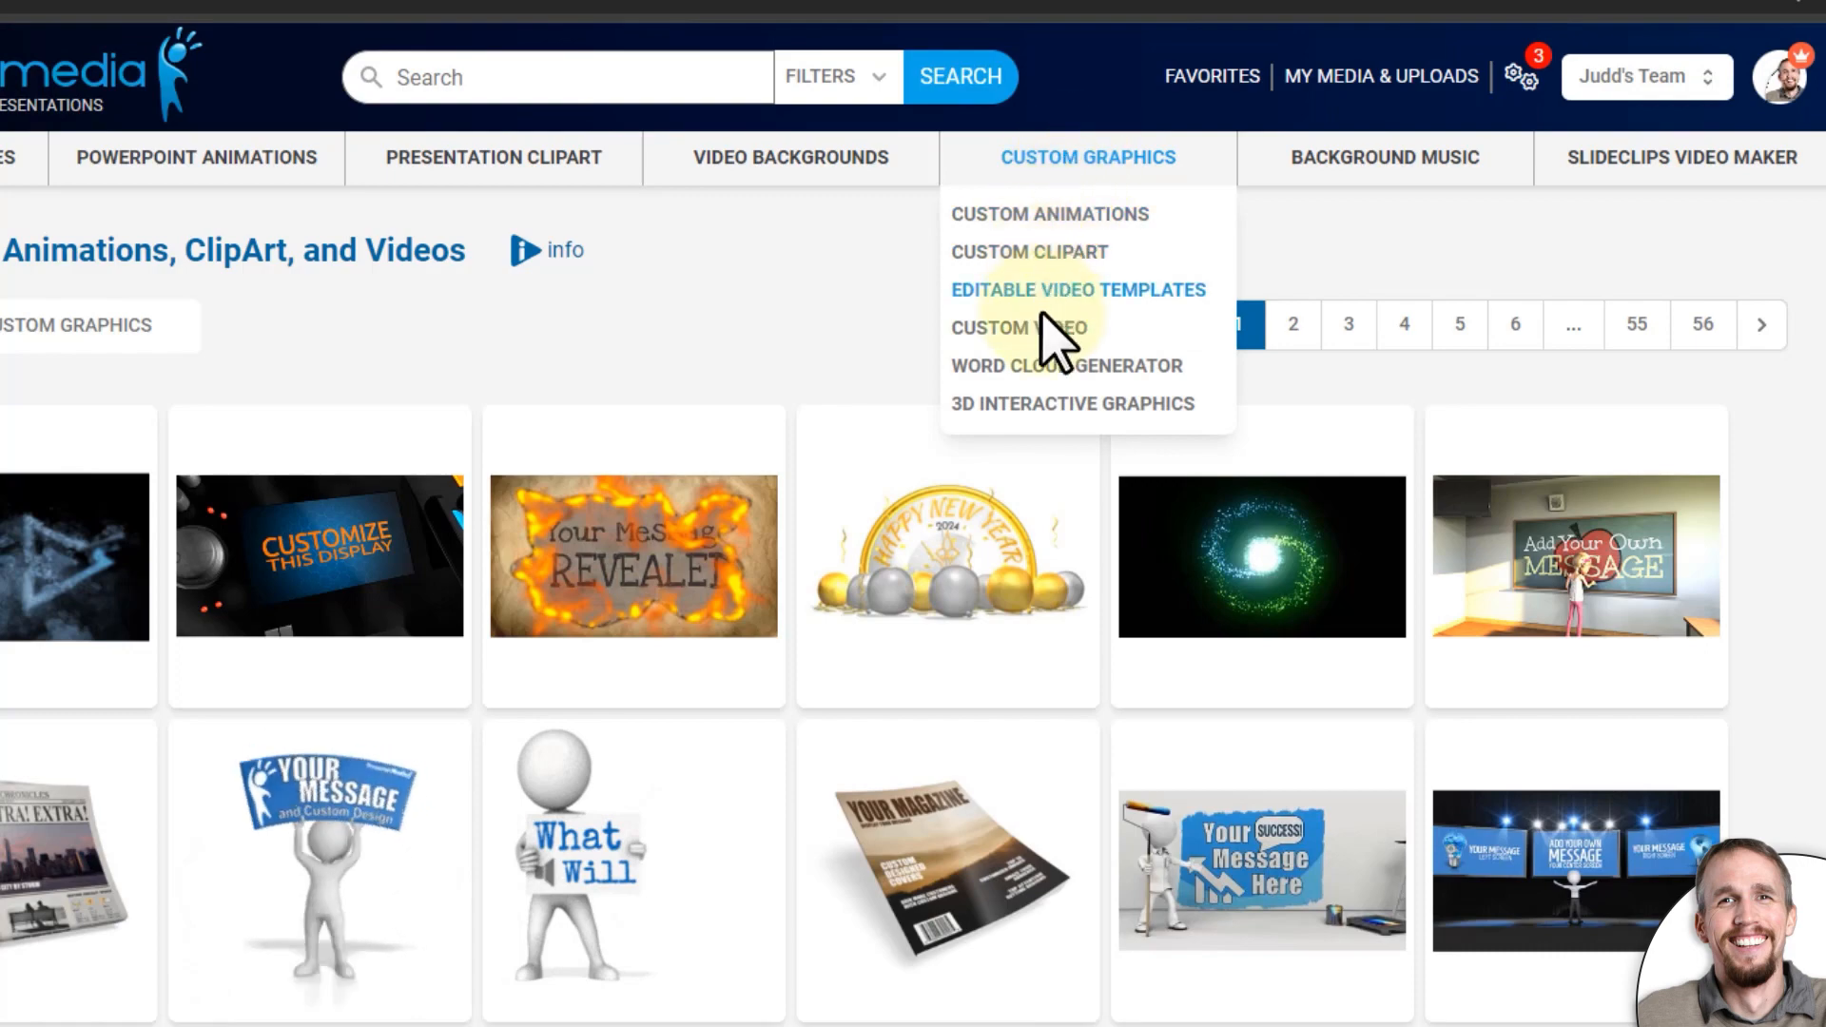
left_click(1035, 253)
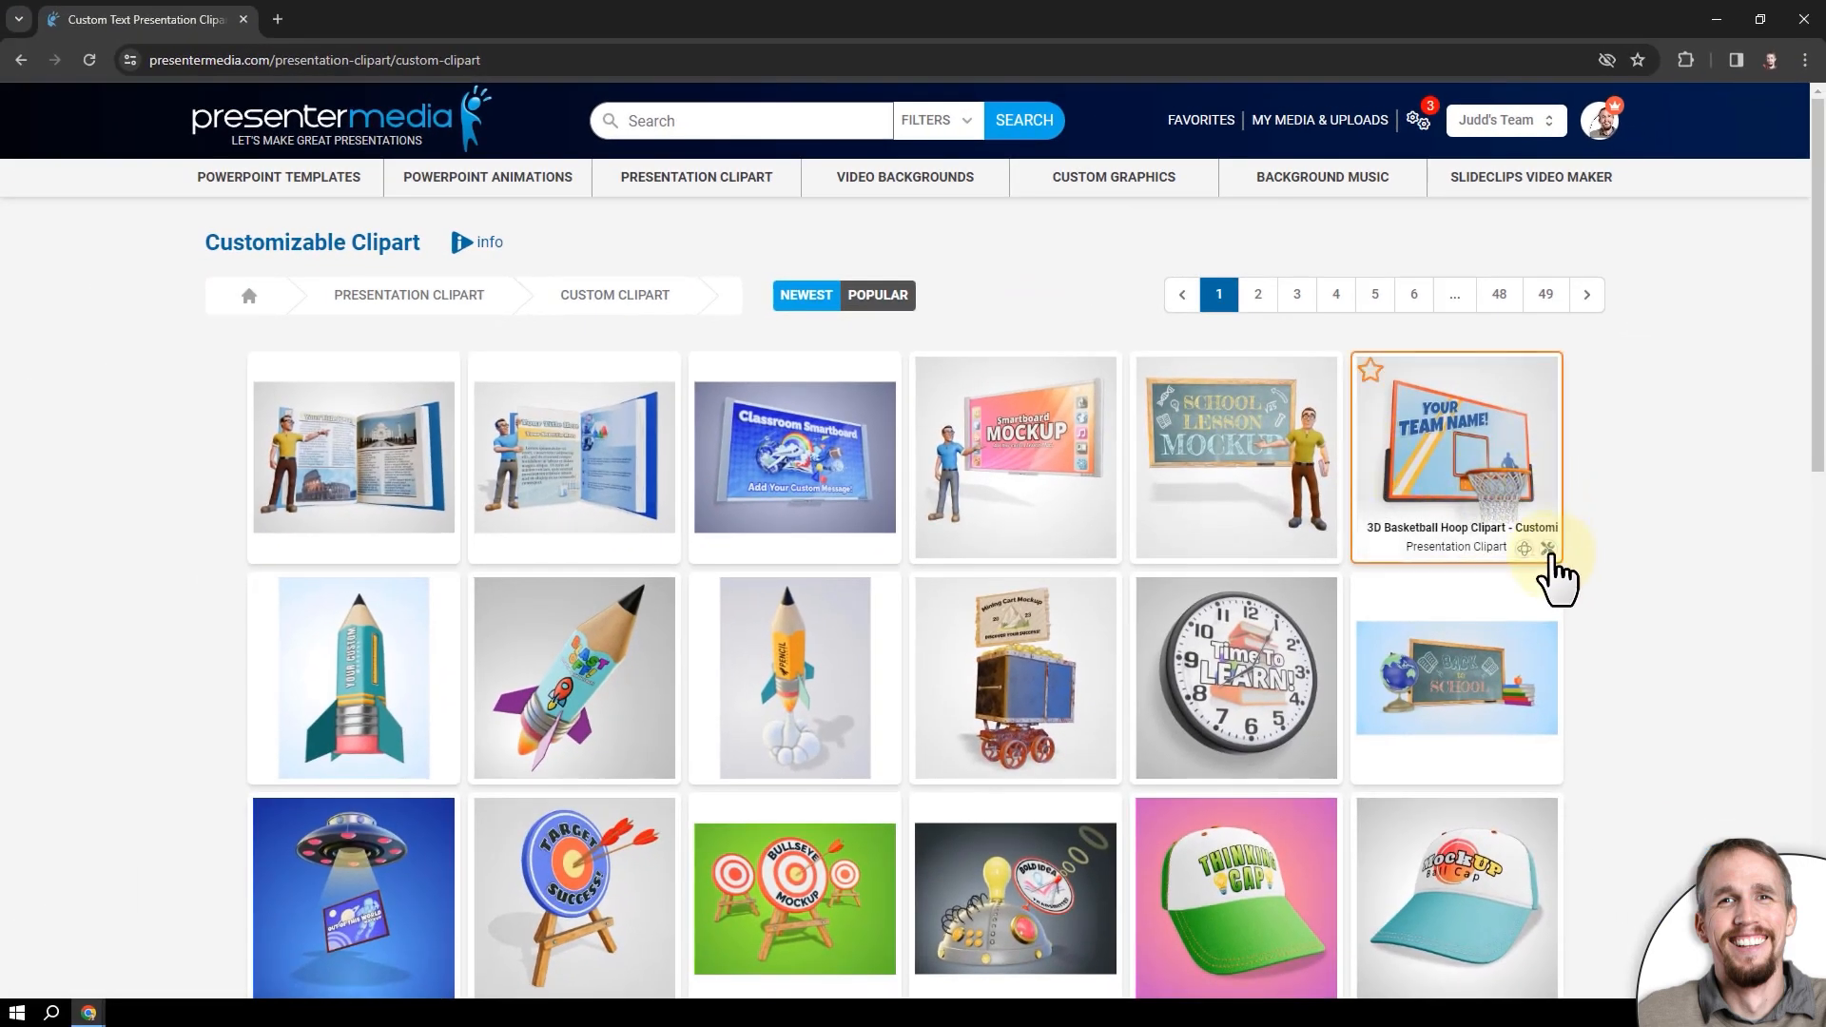
scroll(1651, 616, "down", 1)
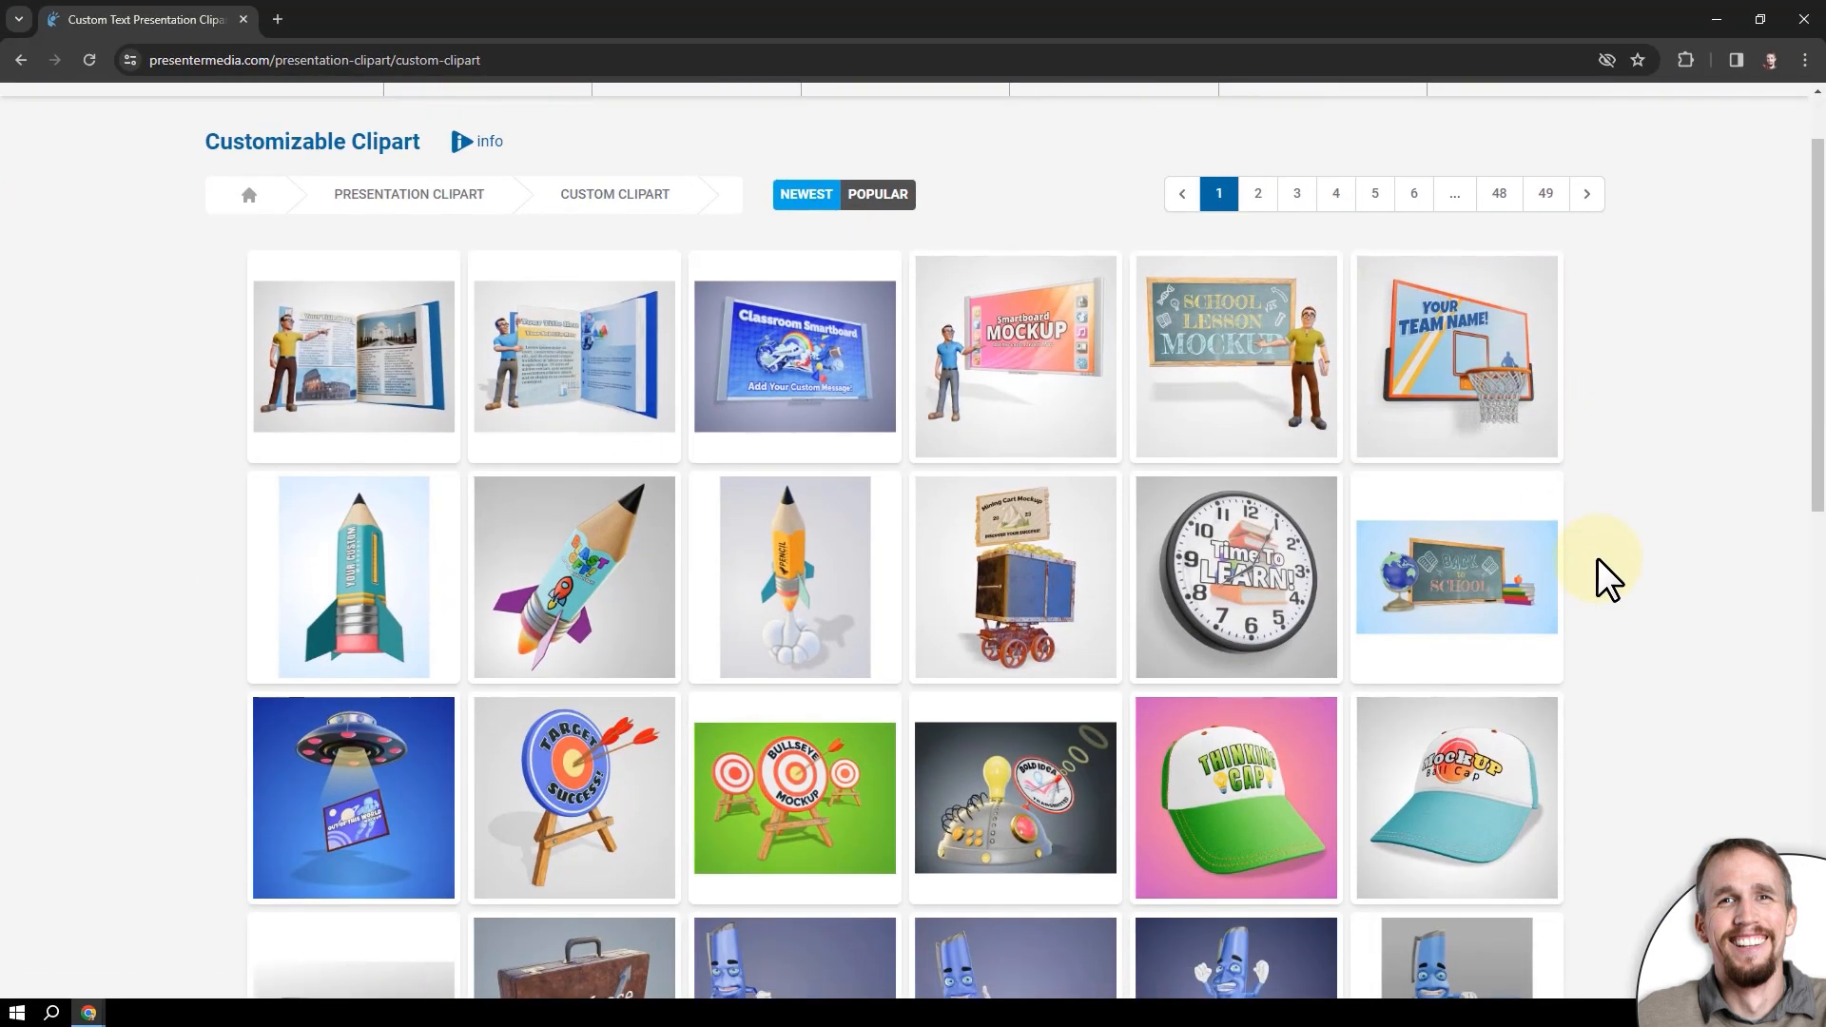
scroll(1607, 576, "down", 1)
scroll(1608, 576, "down", 1)
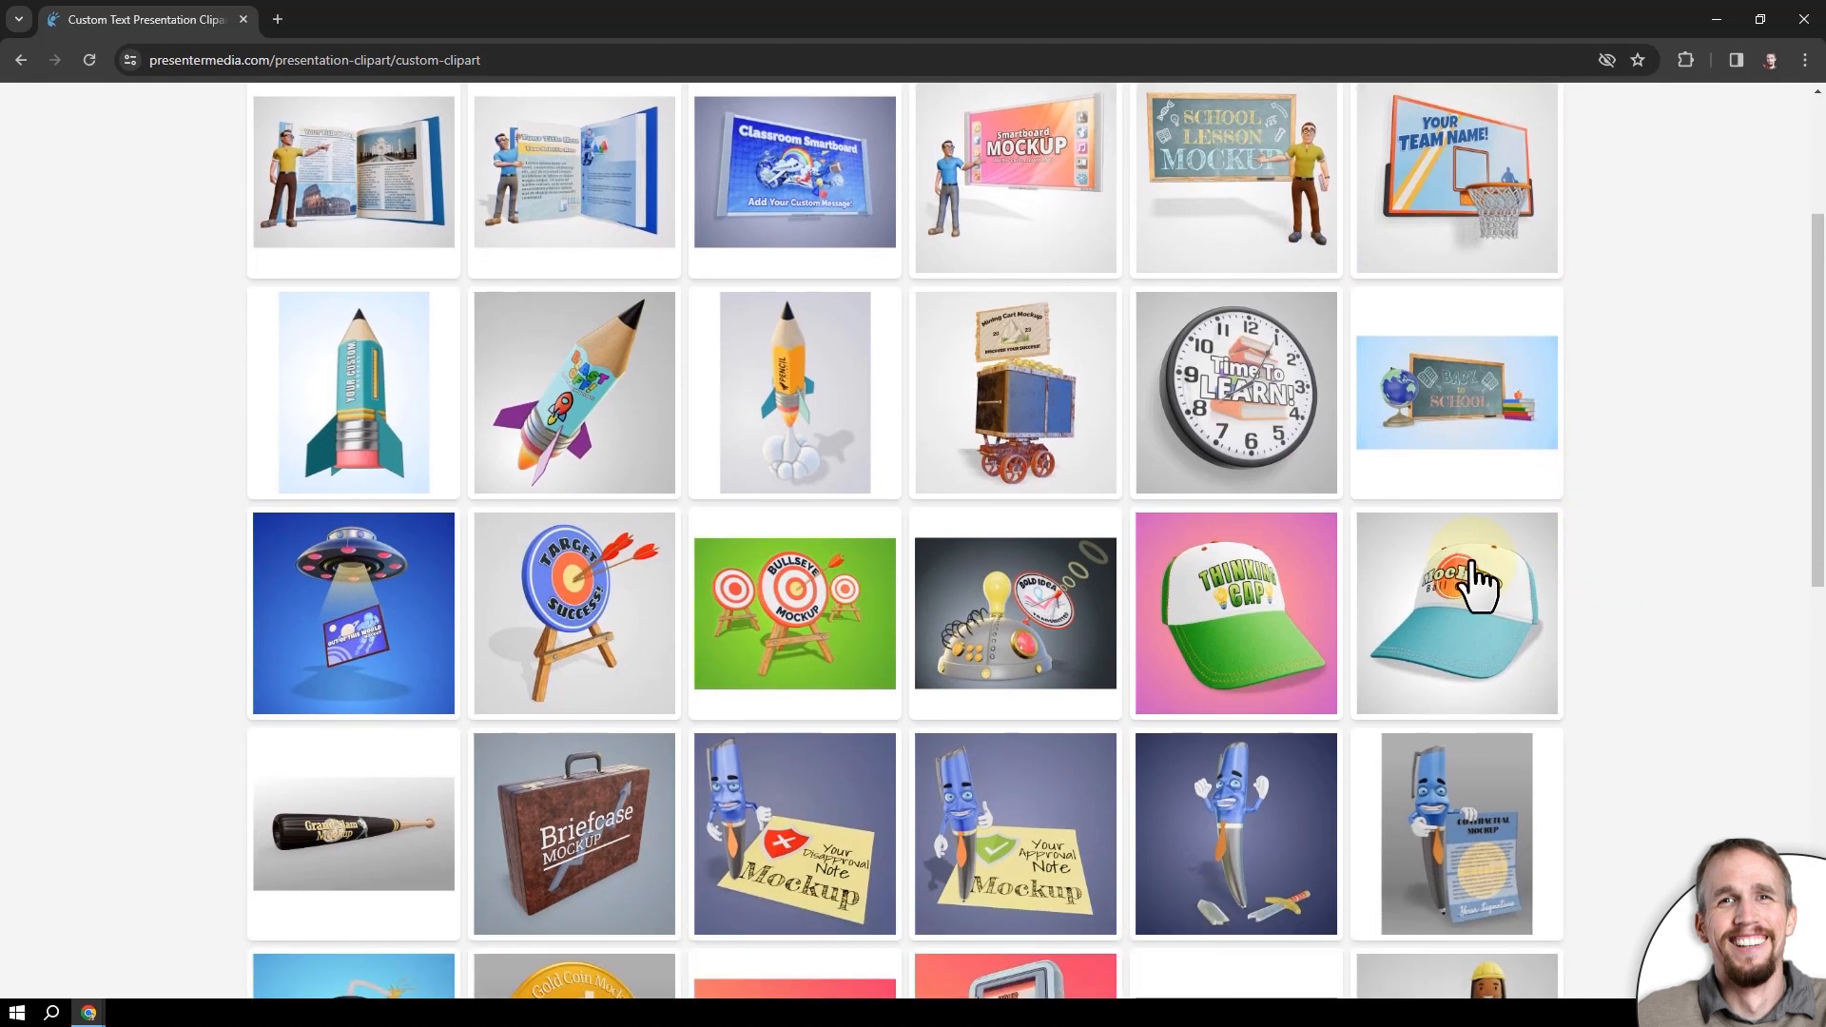
left_click(599, 618)
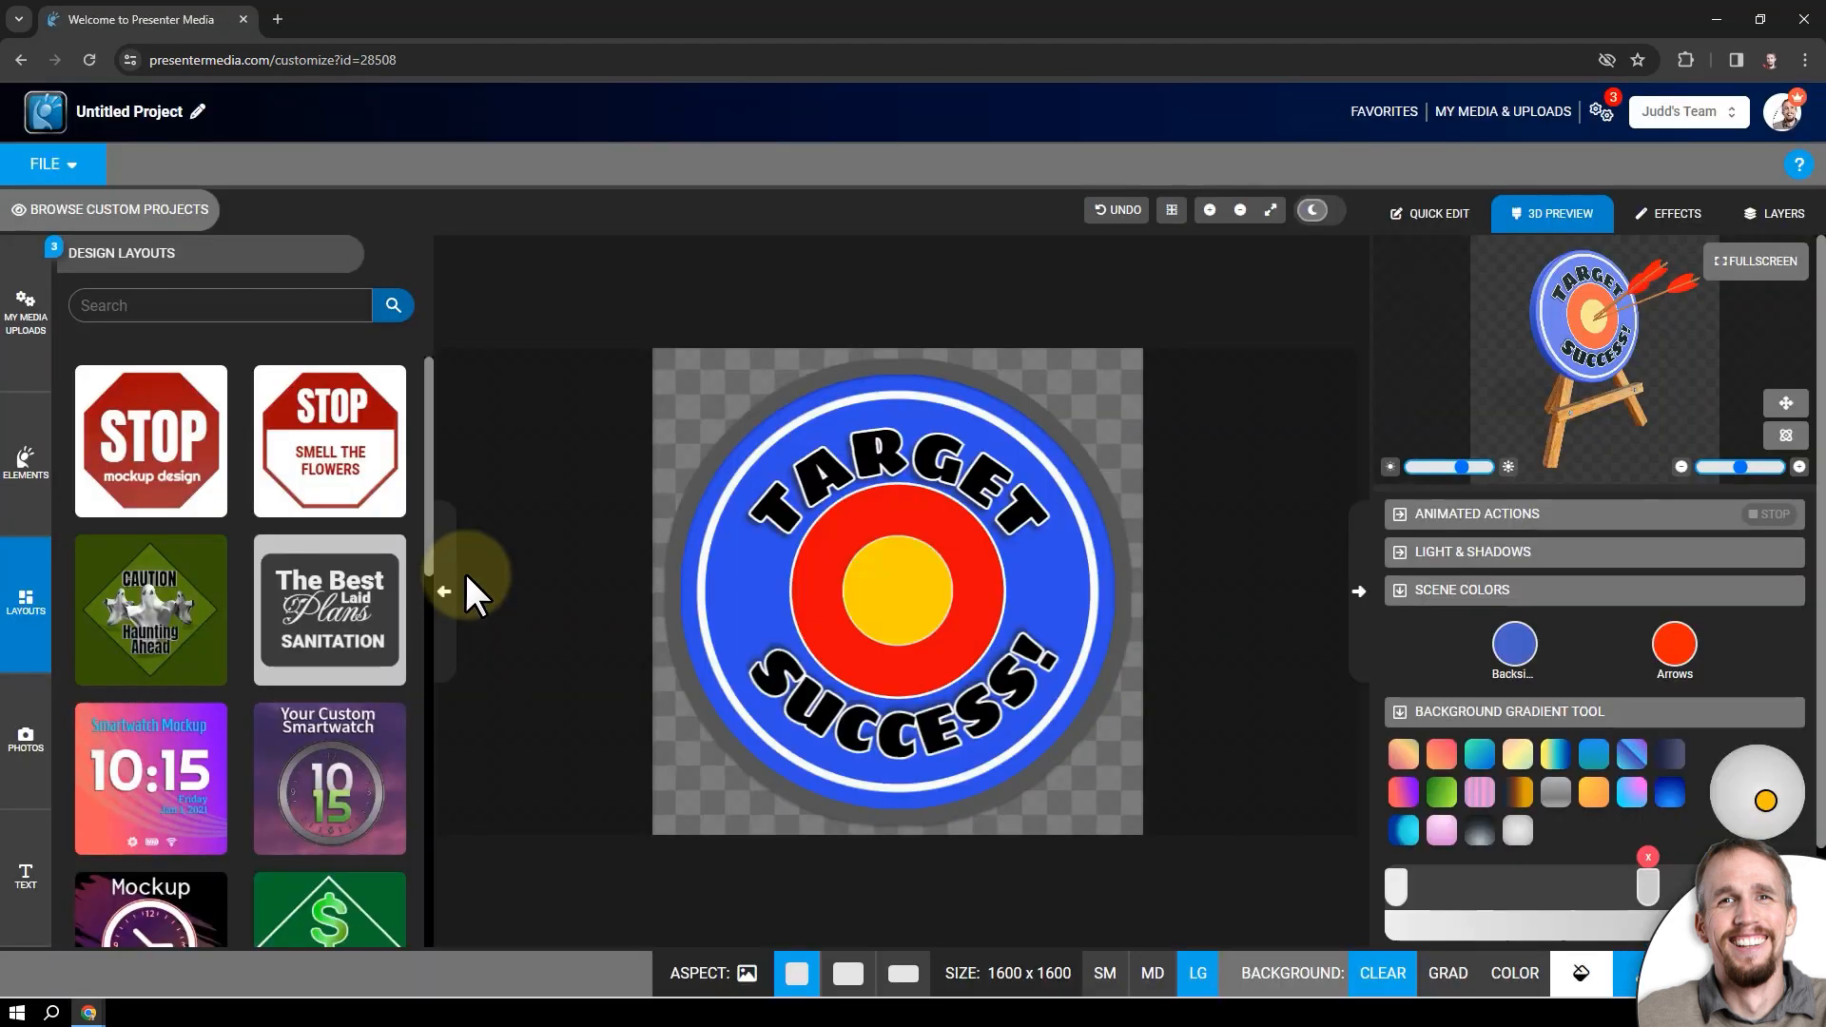
Insert the uploaded square logo into the target design.
left_click(439, 594)
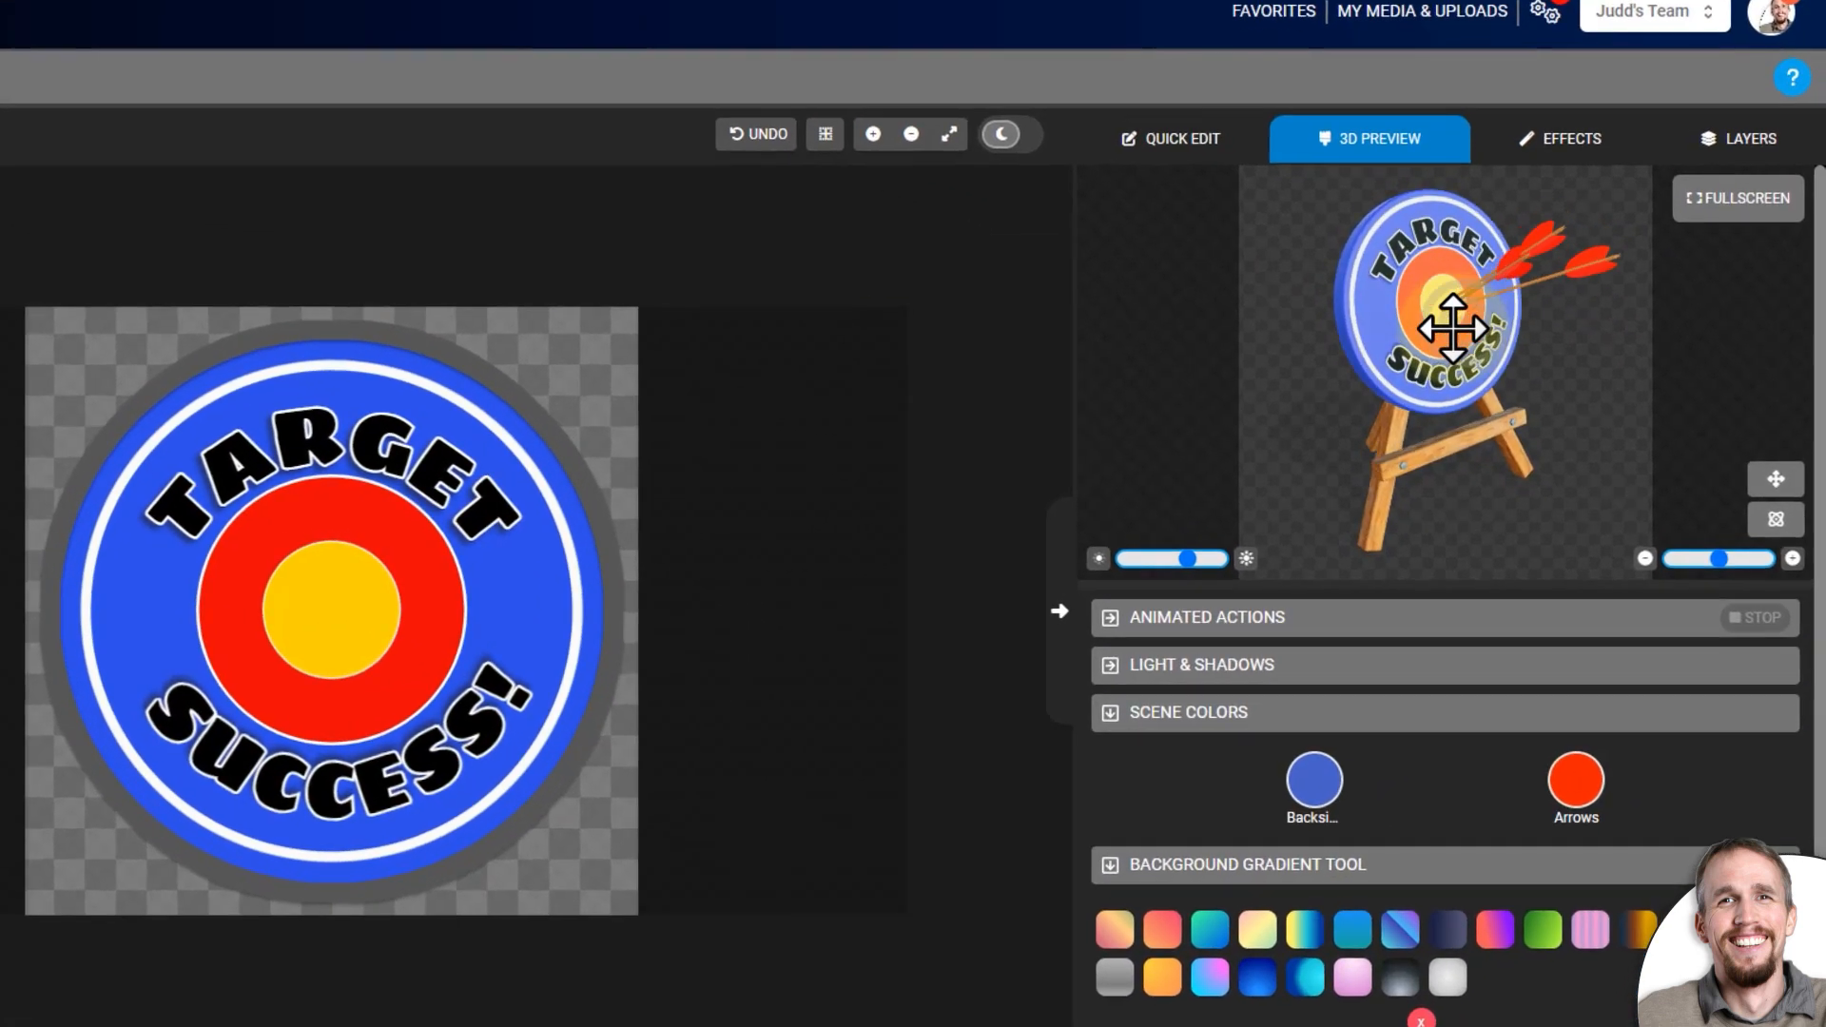
left_click_drag(1527, 368, 1504, 361)
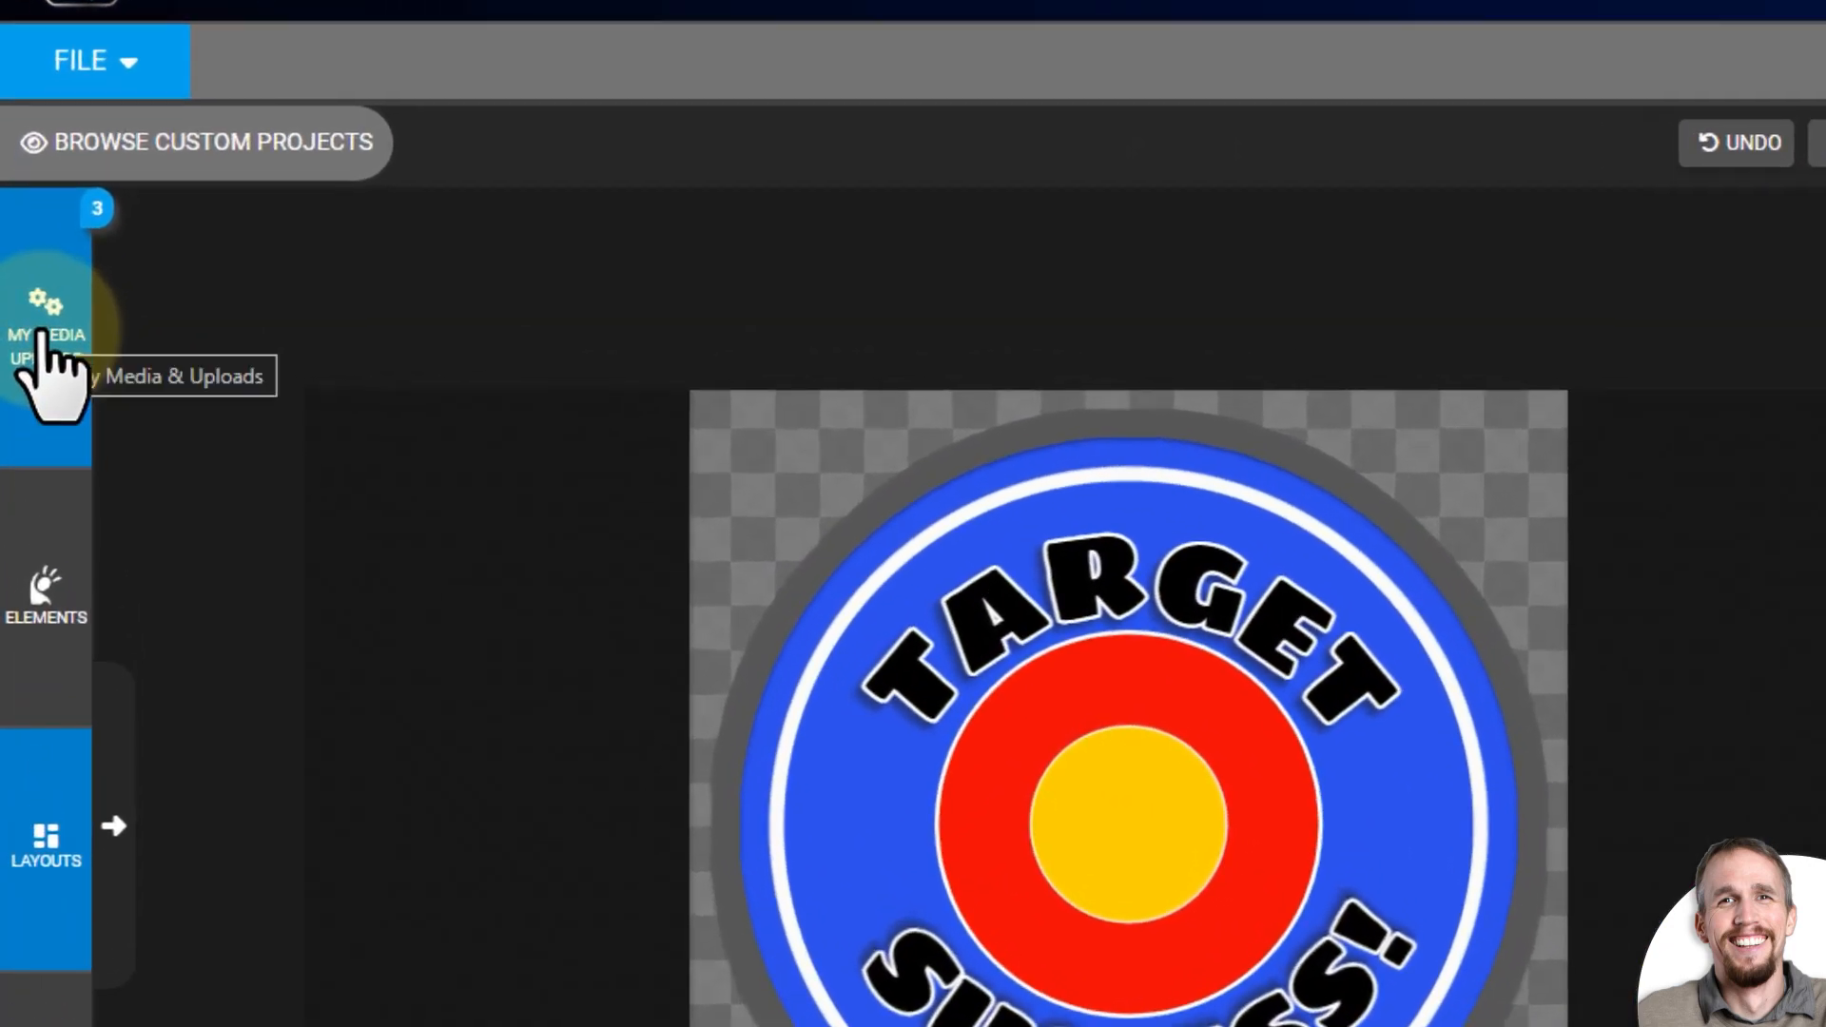
left_click(43, 359)
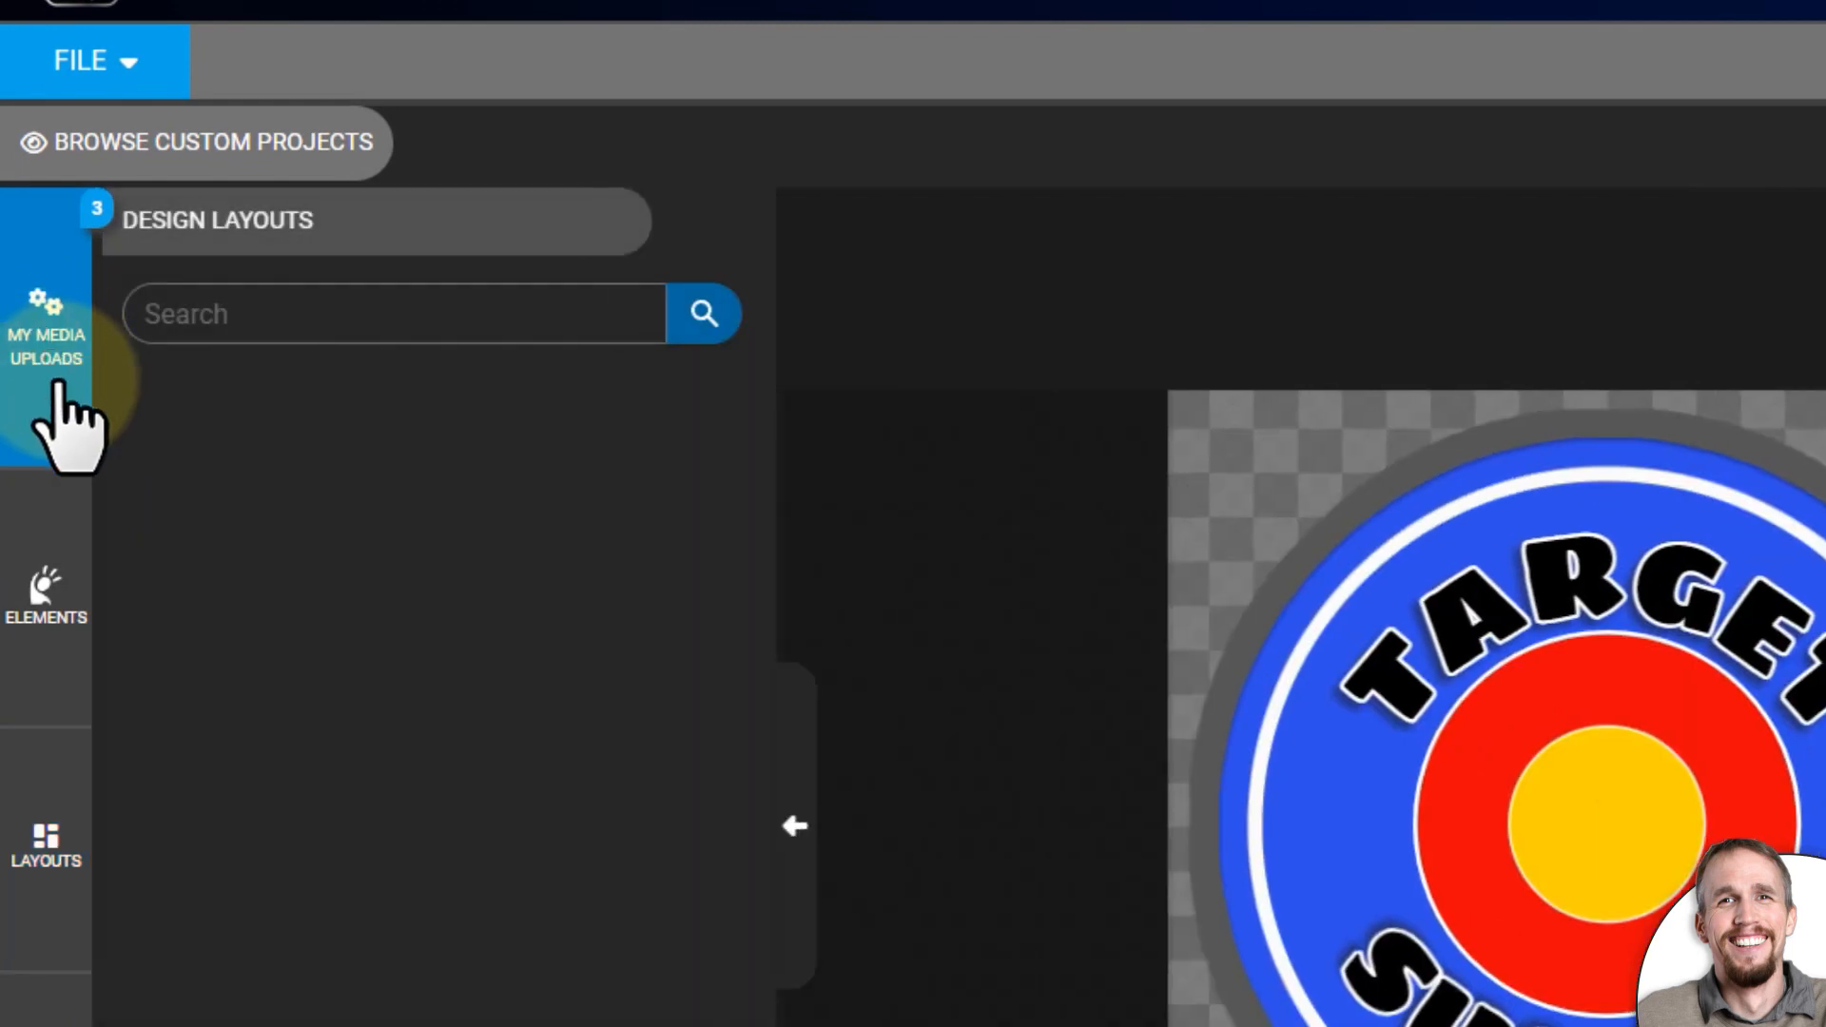
left_click(53, 359)
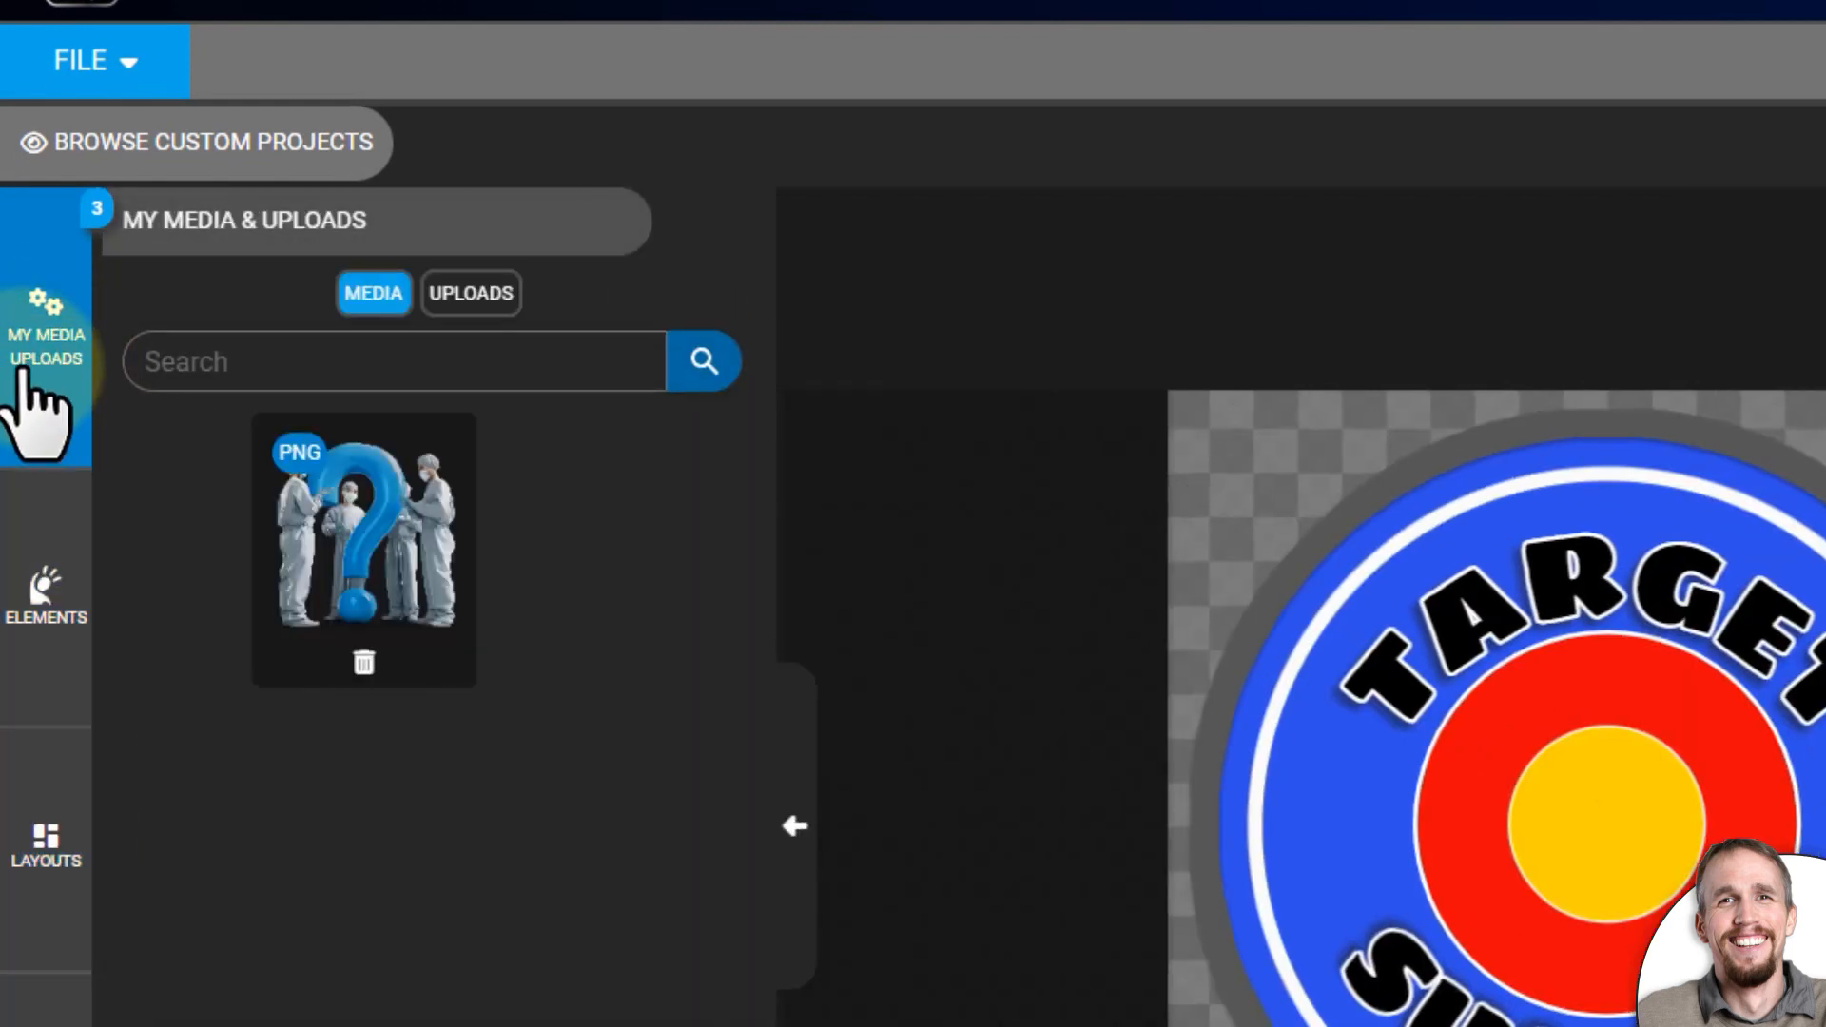
left_click(470, 294)
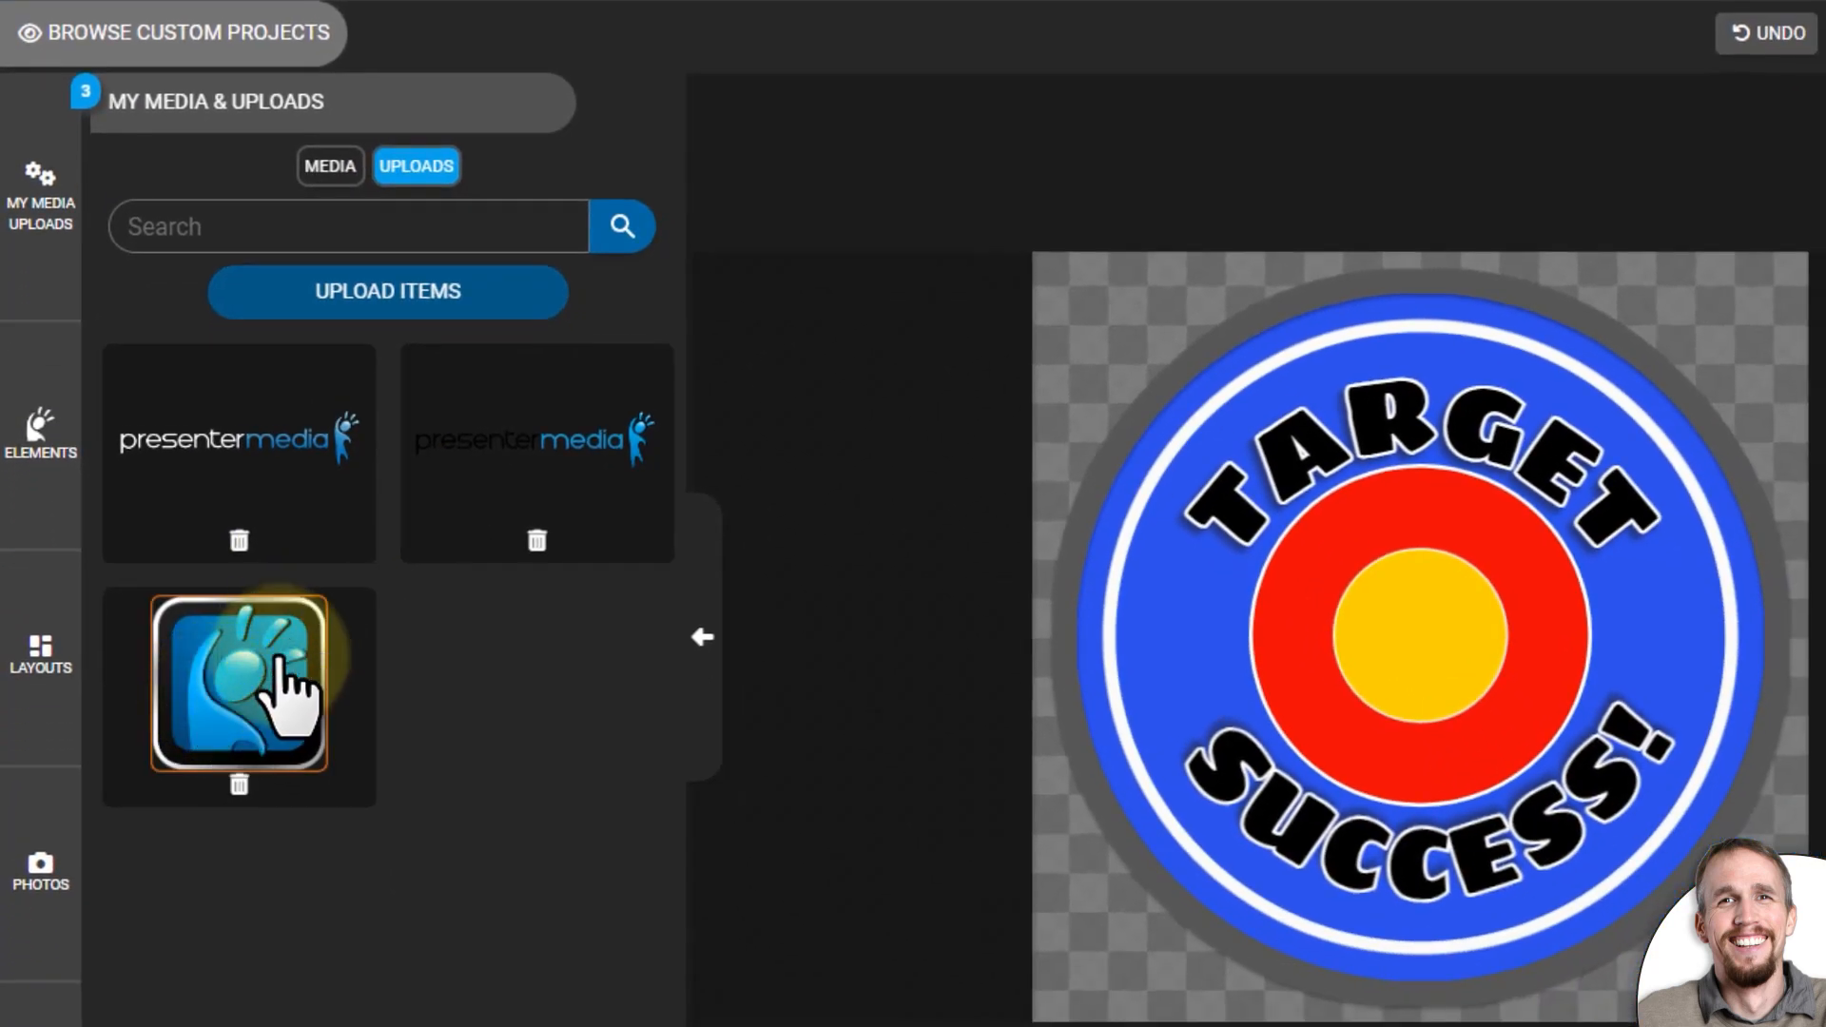
left_click(213, 702)
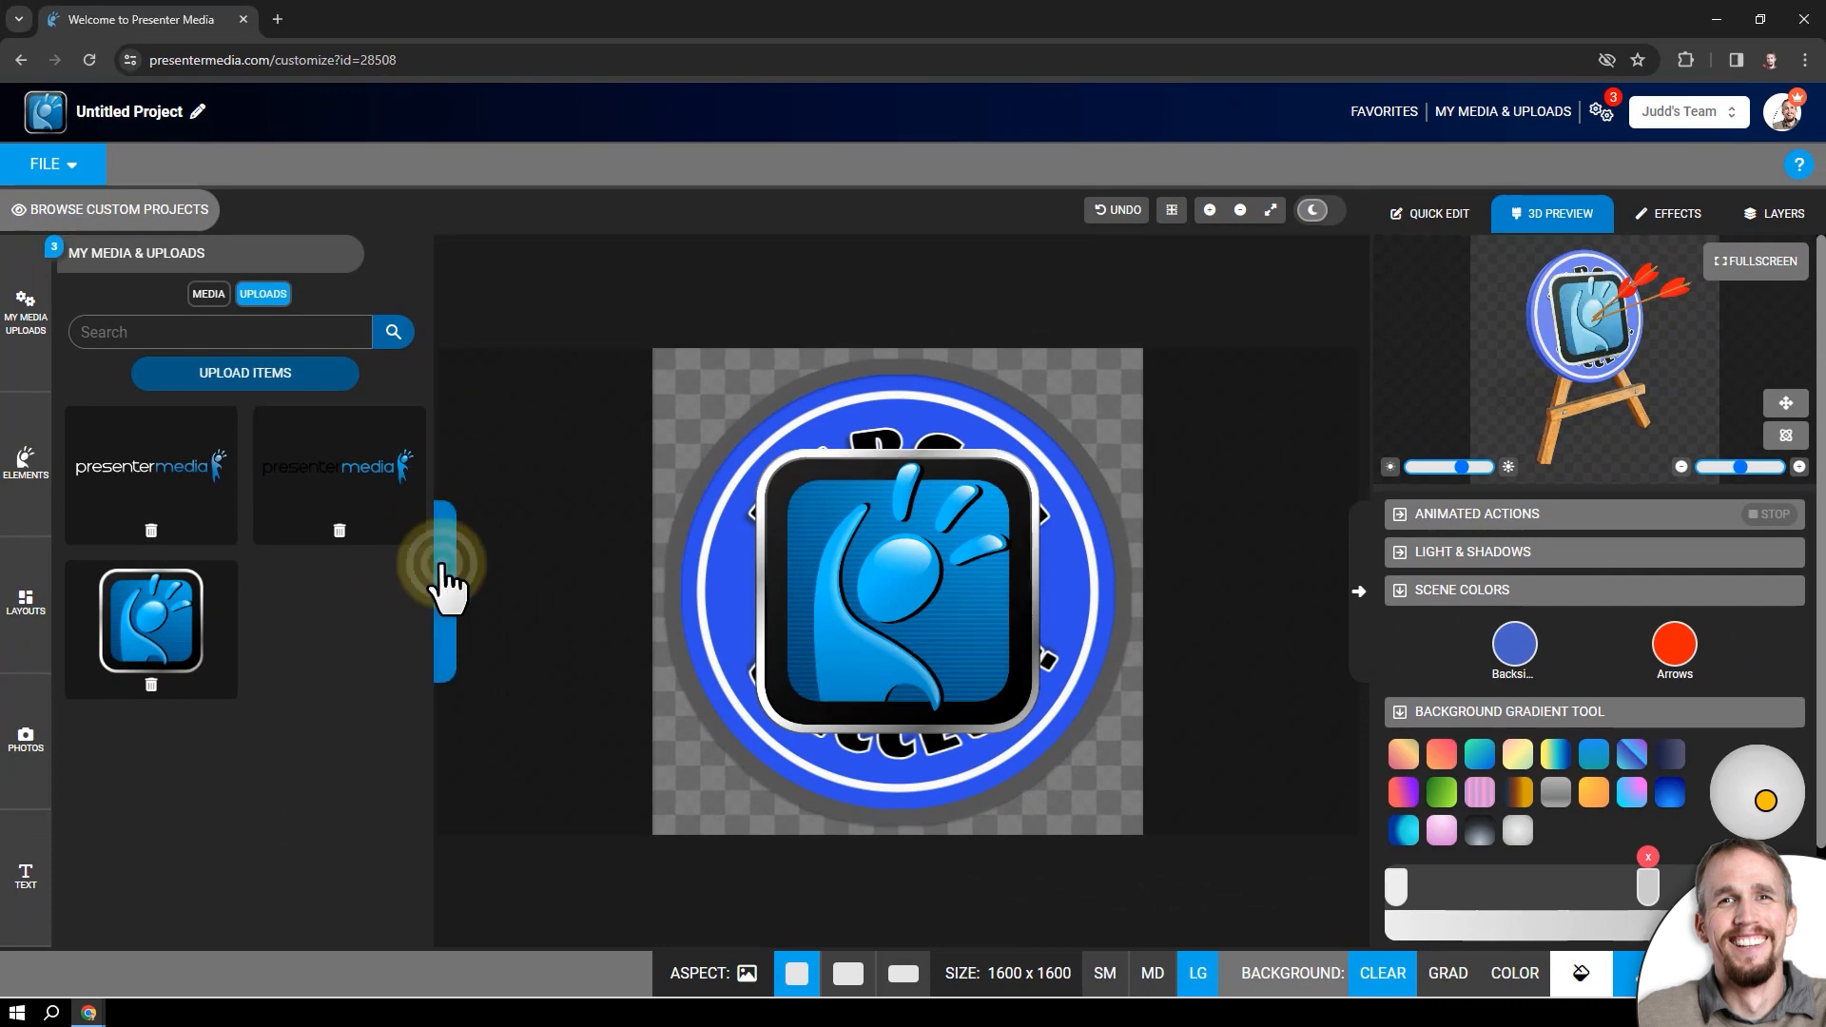
Scale the square logo down to fit inside the target's red center circle.
left_click(443, 585)
left_click(673, 517)
left_click_drag(787, 437, 663, 557)
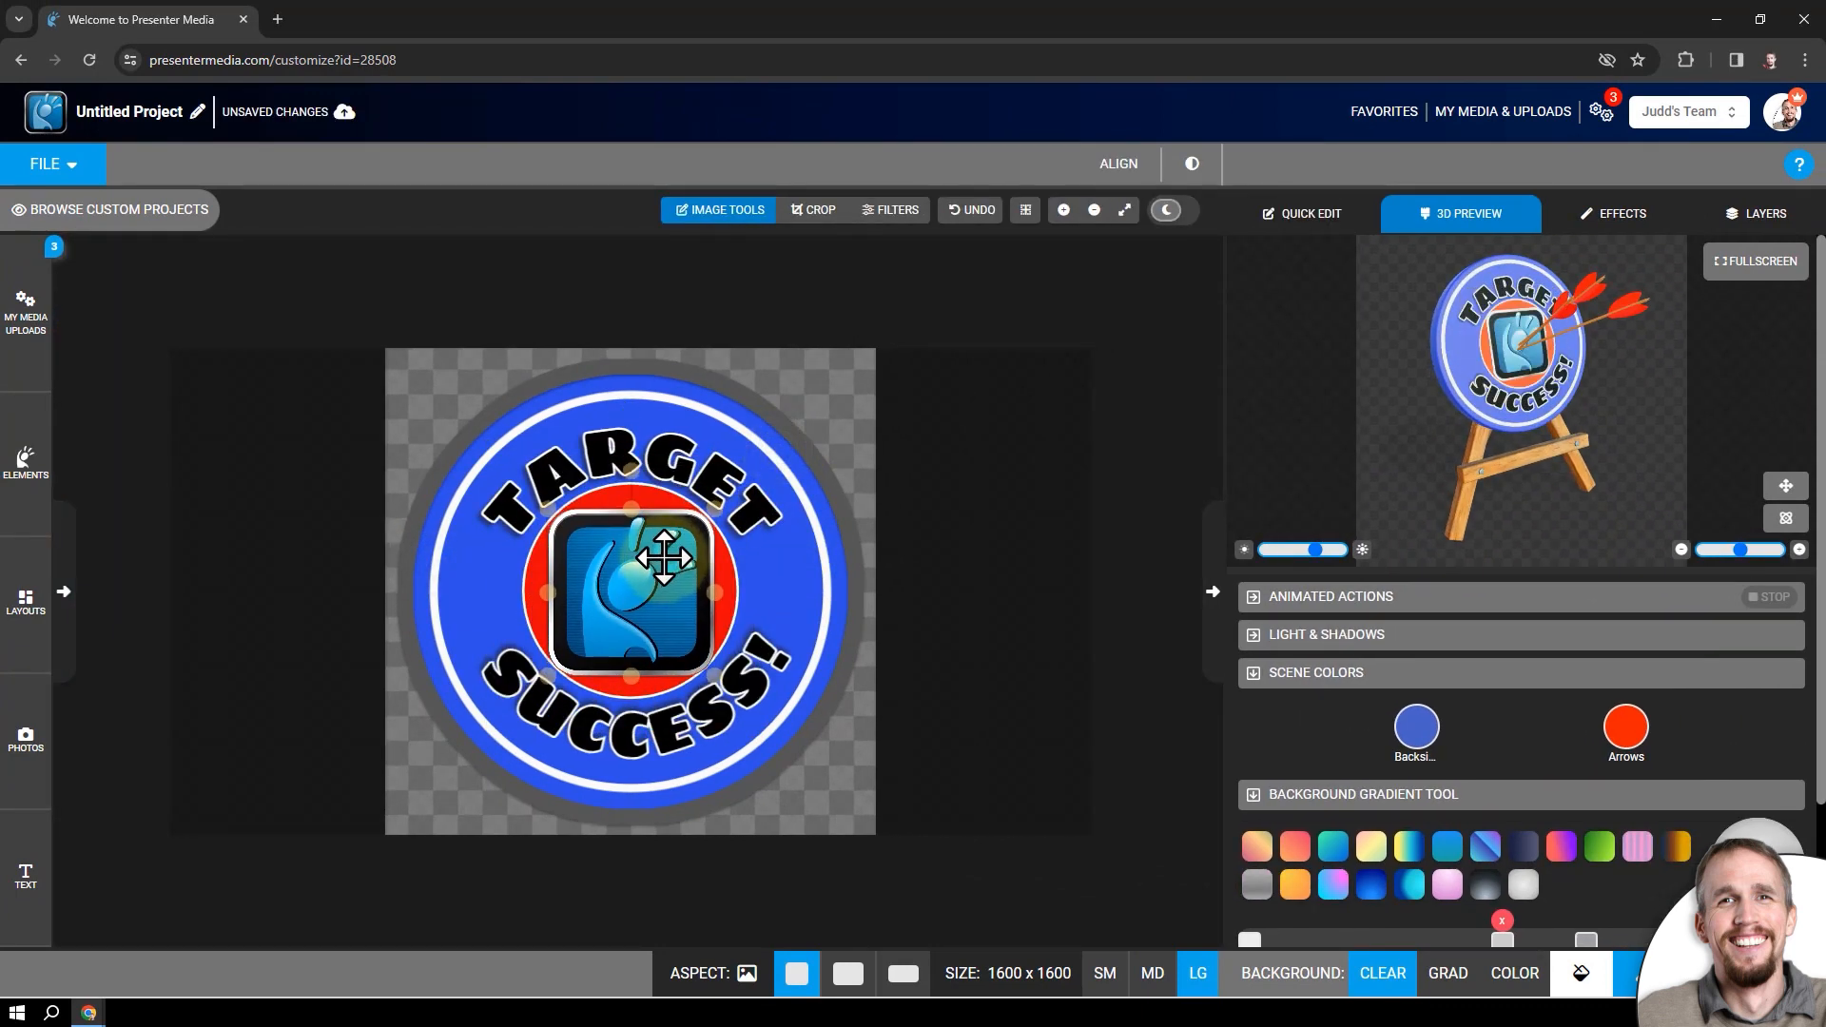
Inspect the target design's layers, selecting the TARGET text and the Element background group.
left_click(695, 390)
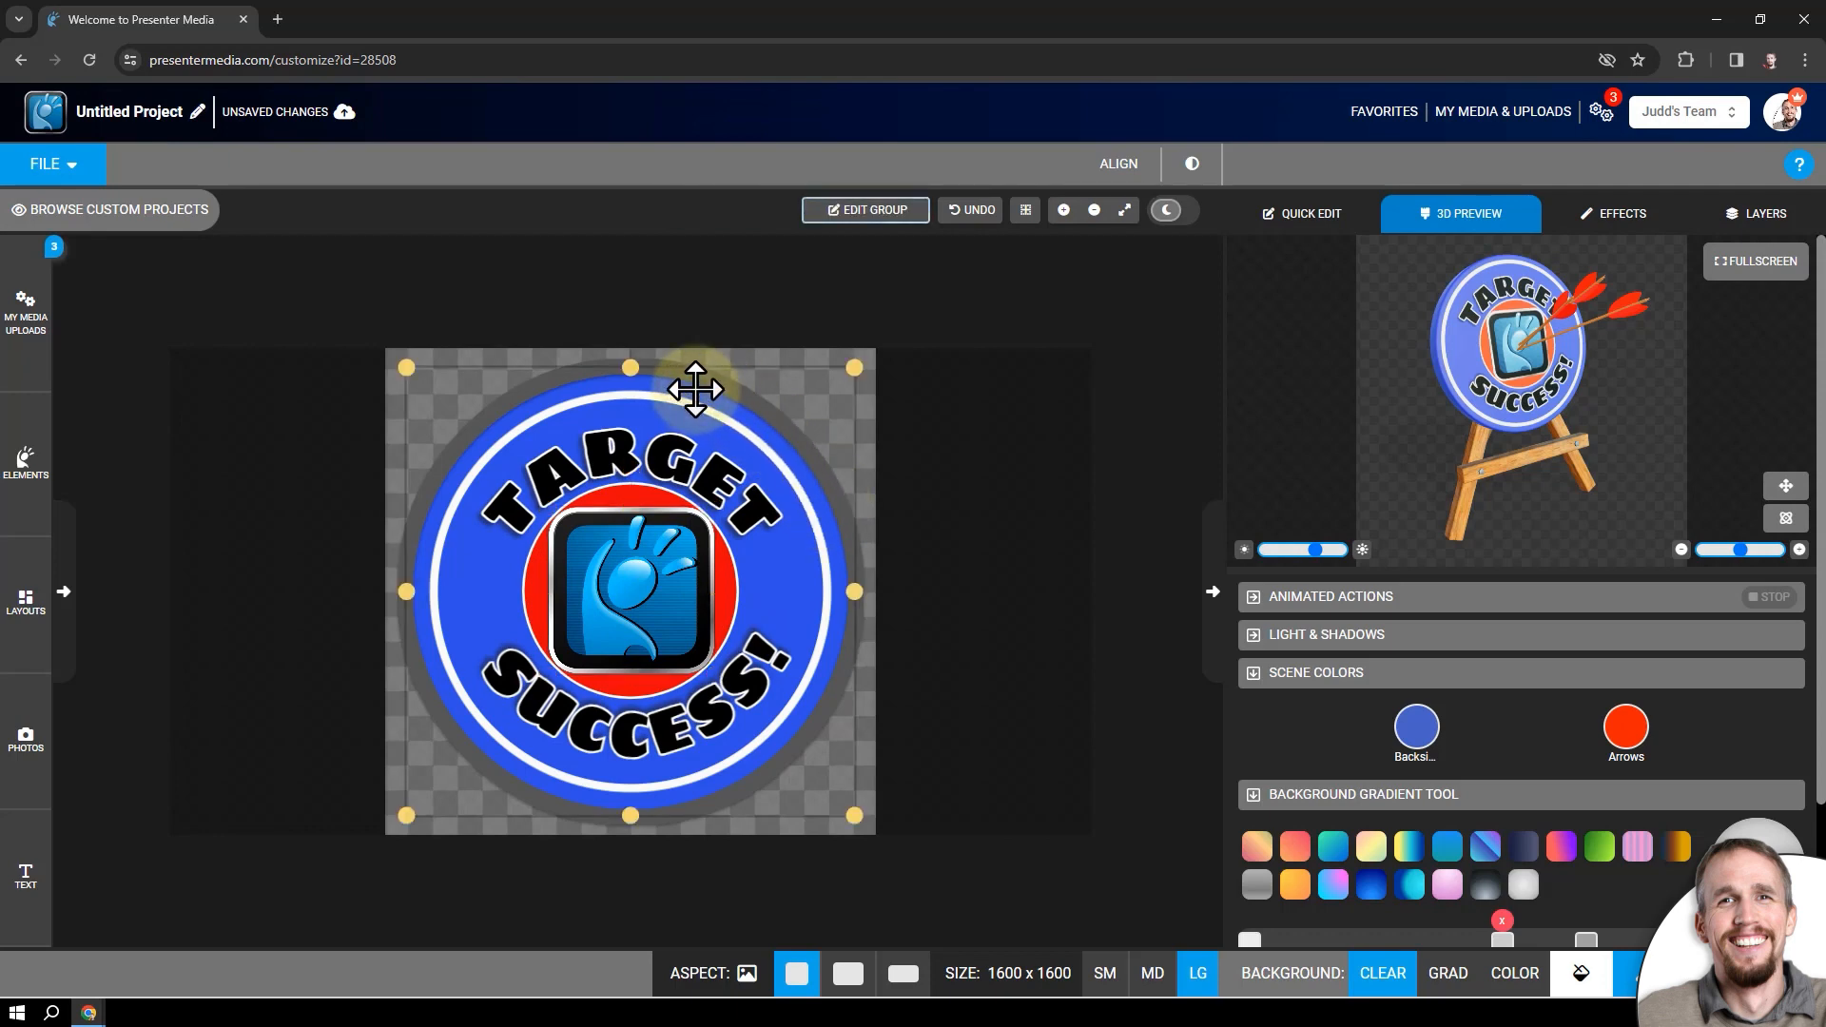
left_click_drag(700, 389, 694, 387)
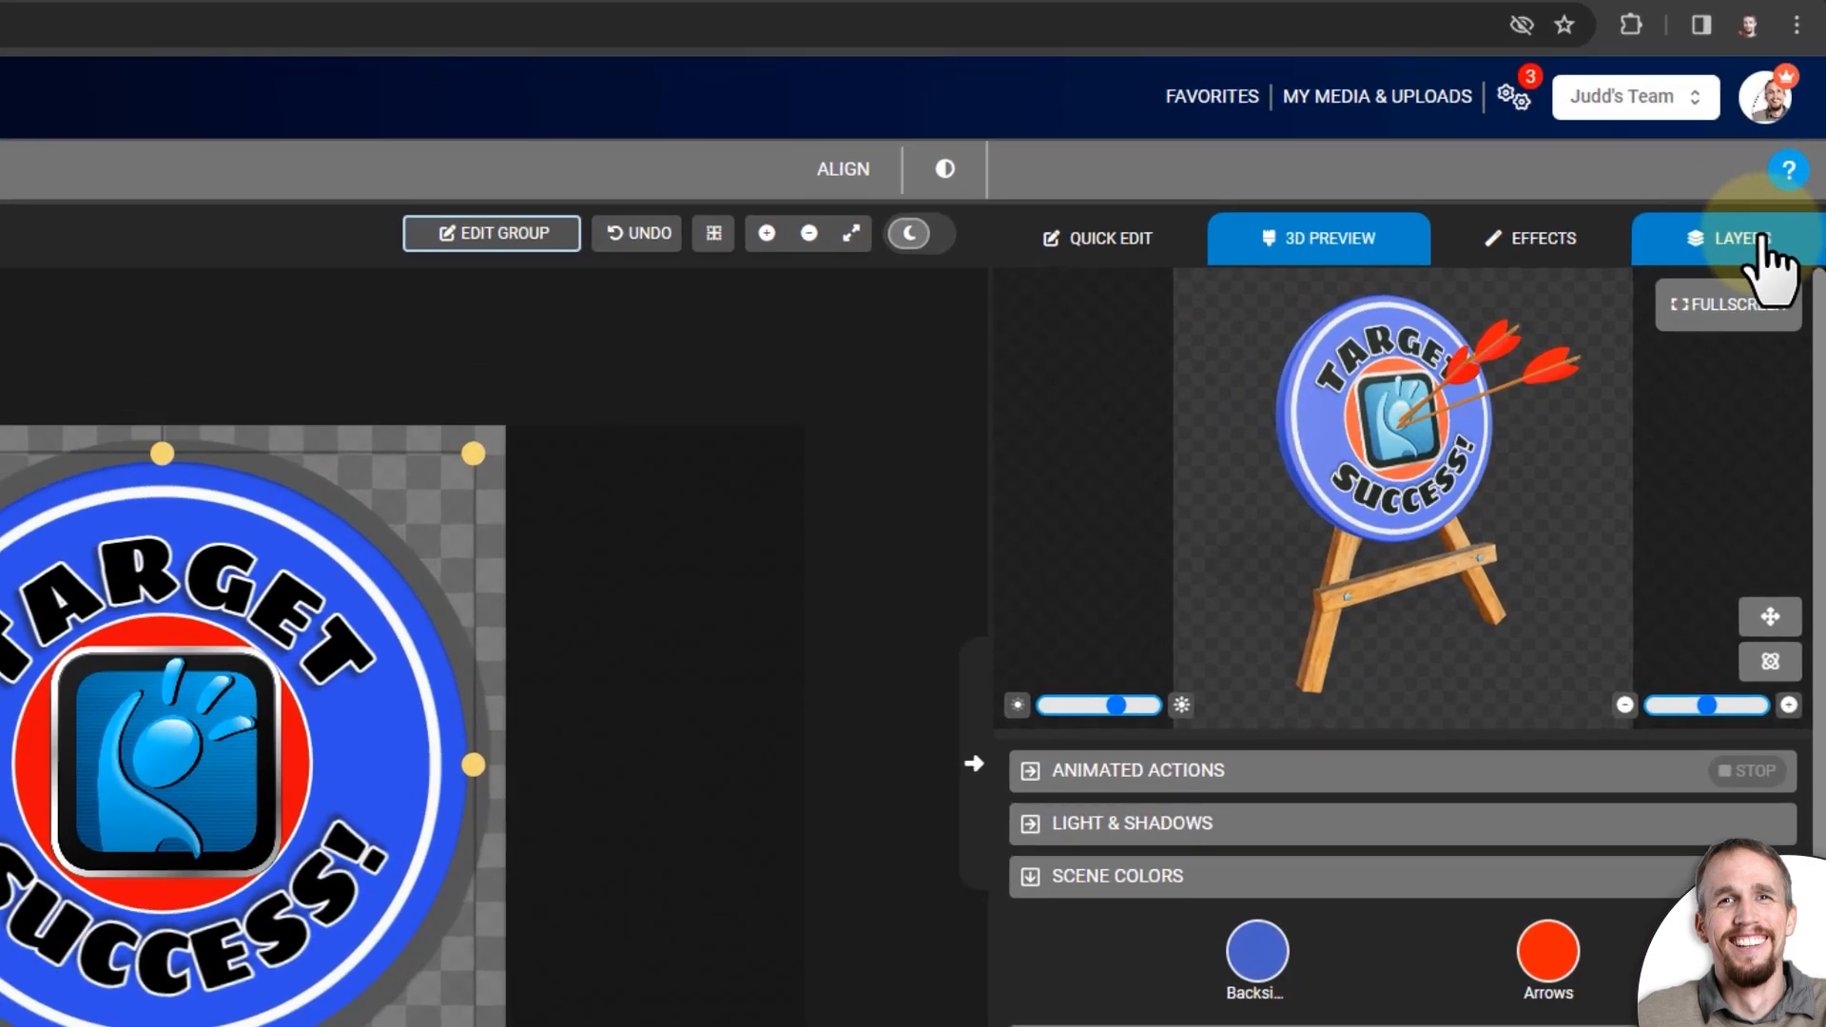
left_click(1771, 213)
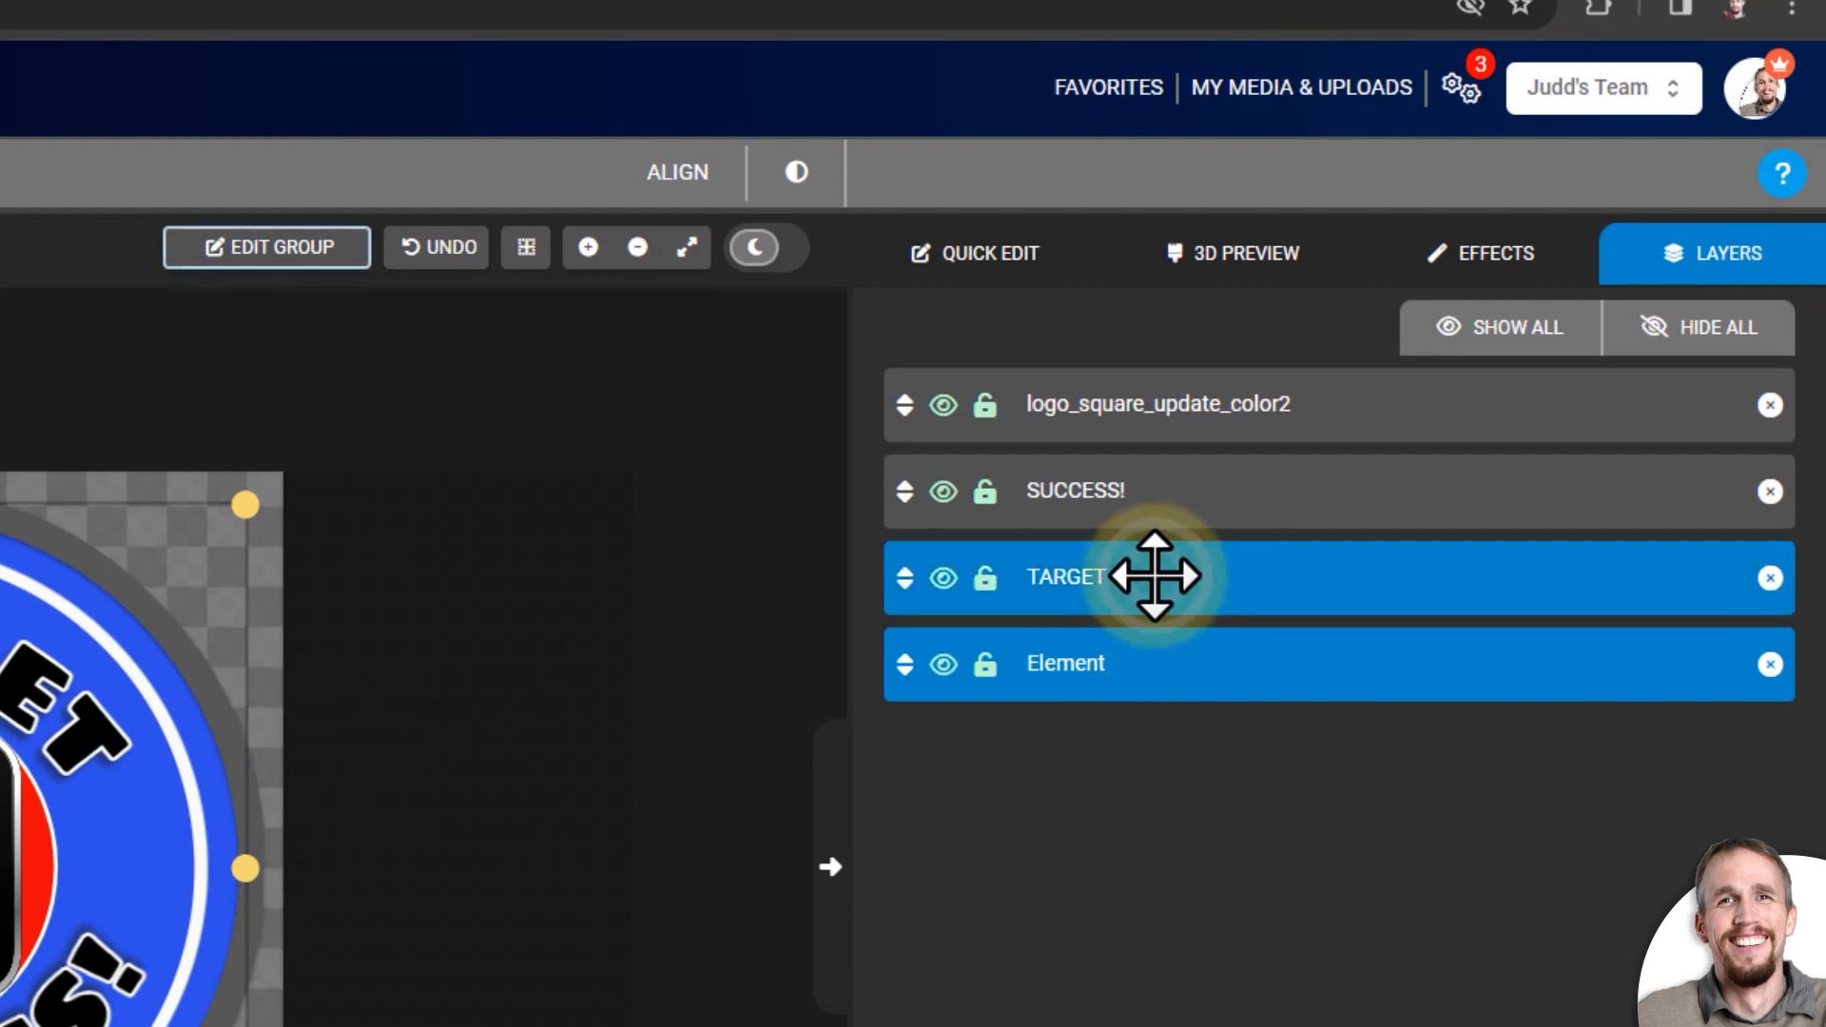
left_click(1156, 575)
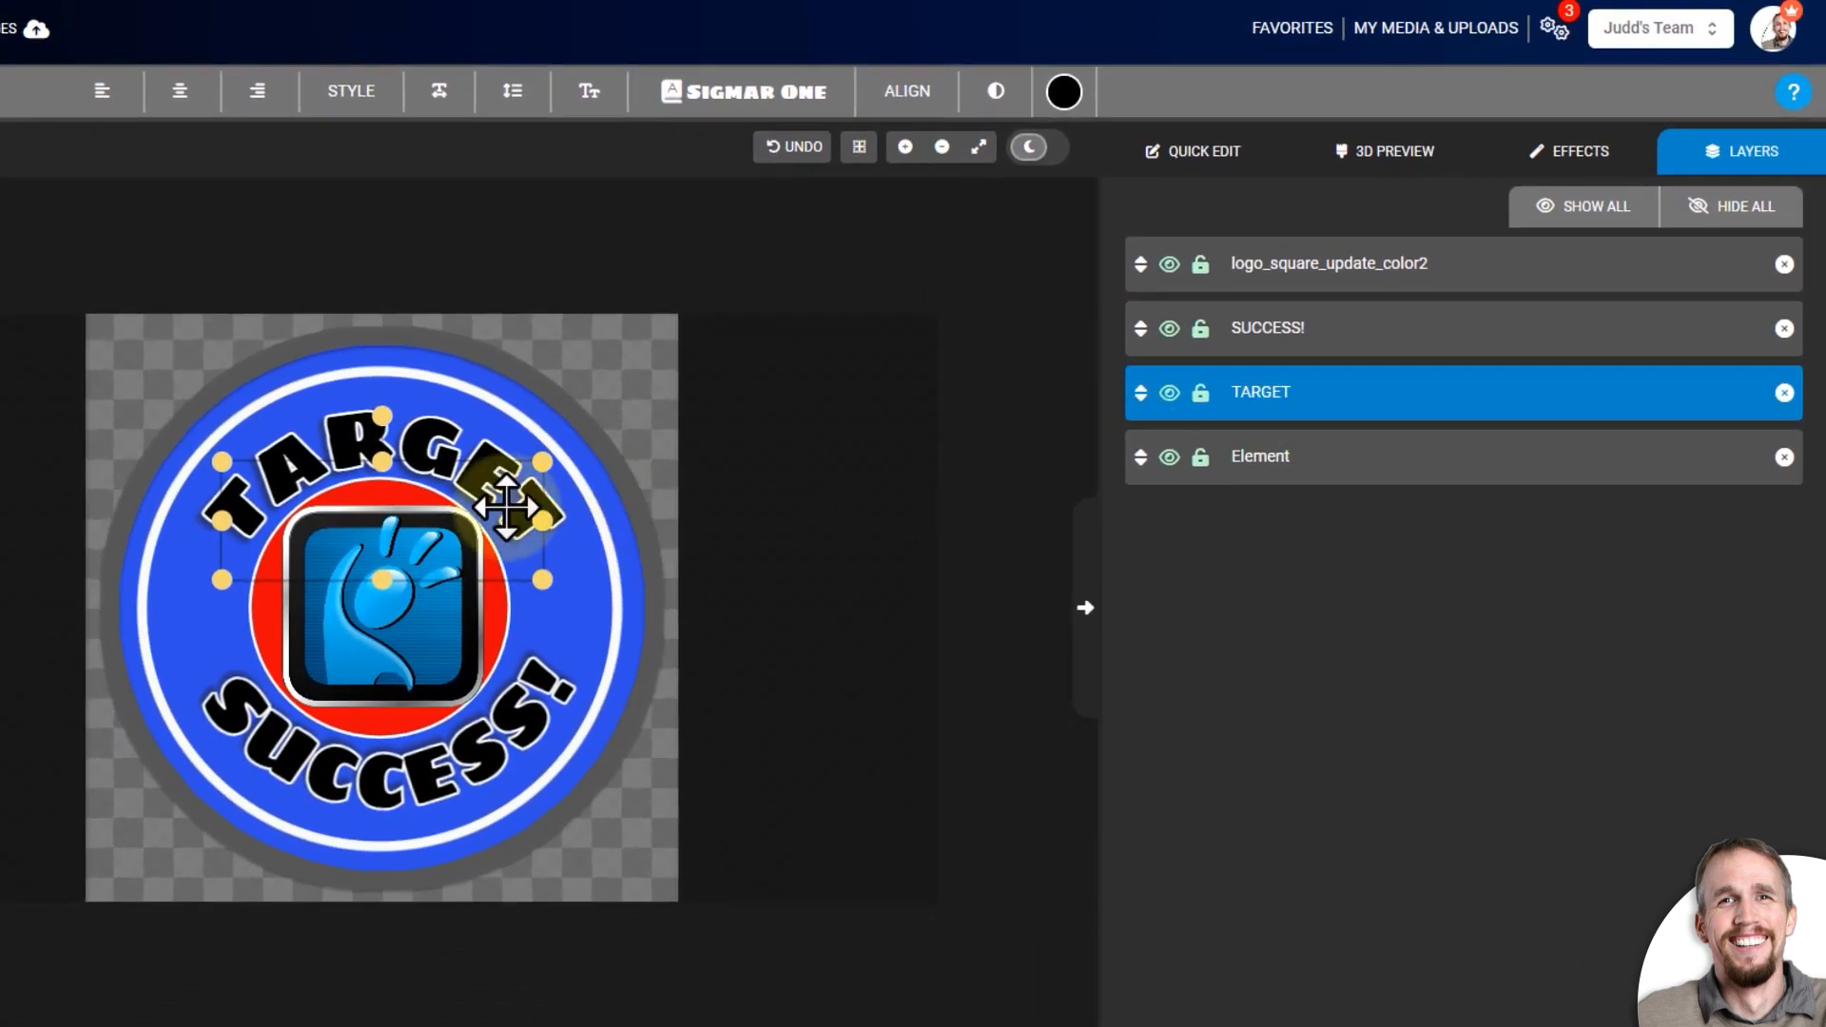
left_click(23, 597)
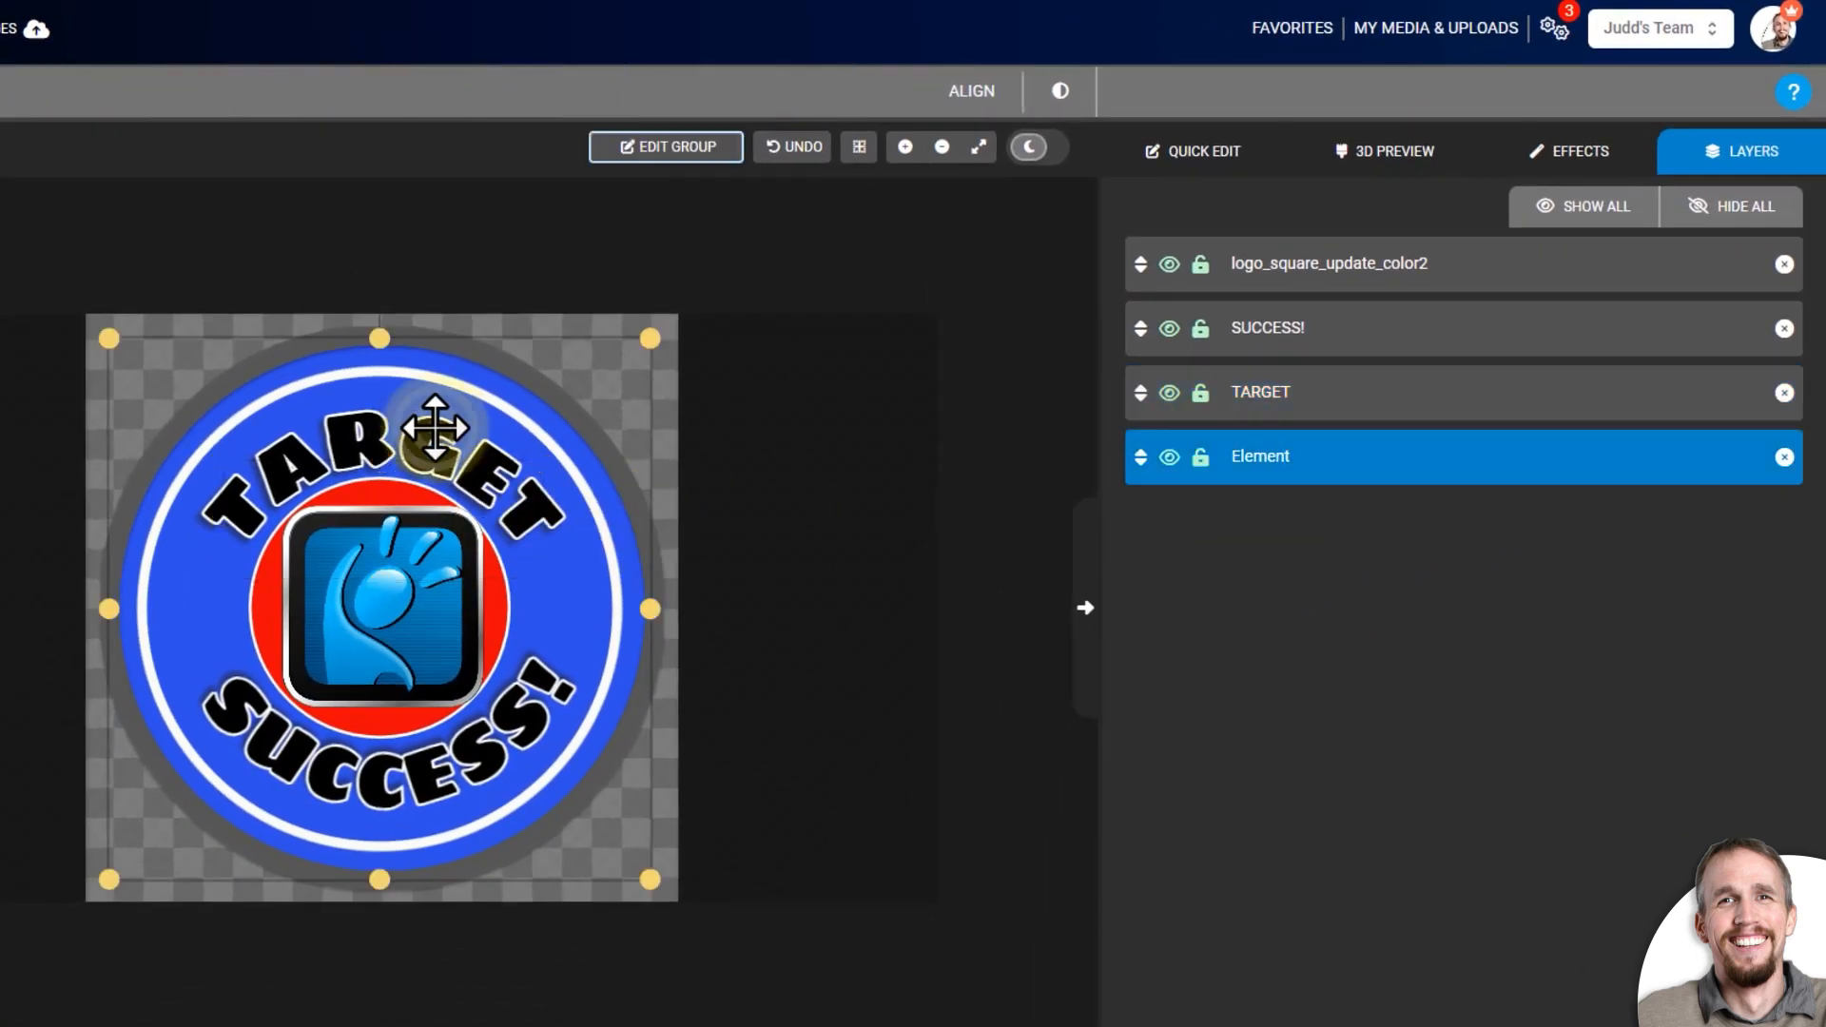
Recolor the SUCCESS! text with a dark blue sampled from the square logo.
left_click(1304, 388)
left_click(1298, 329)
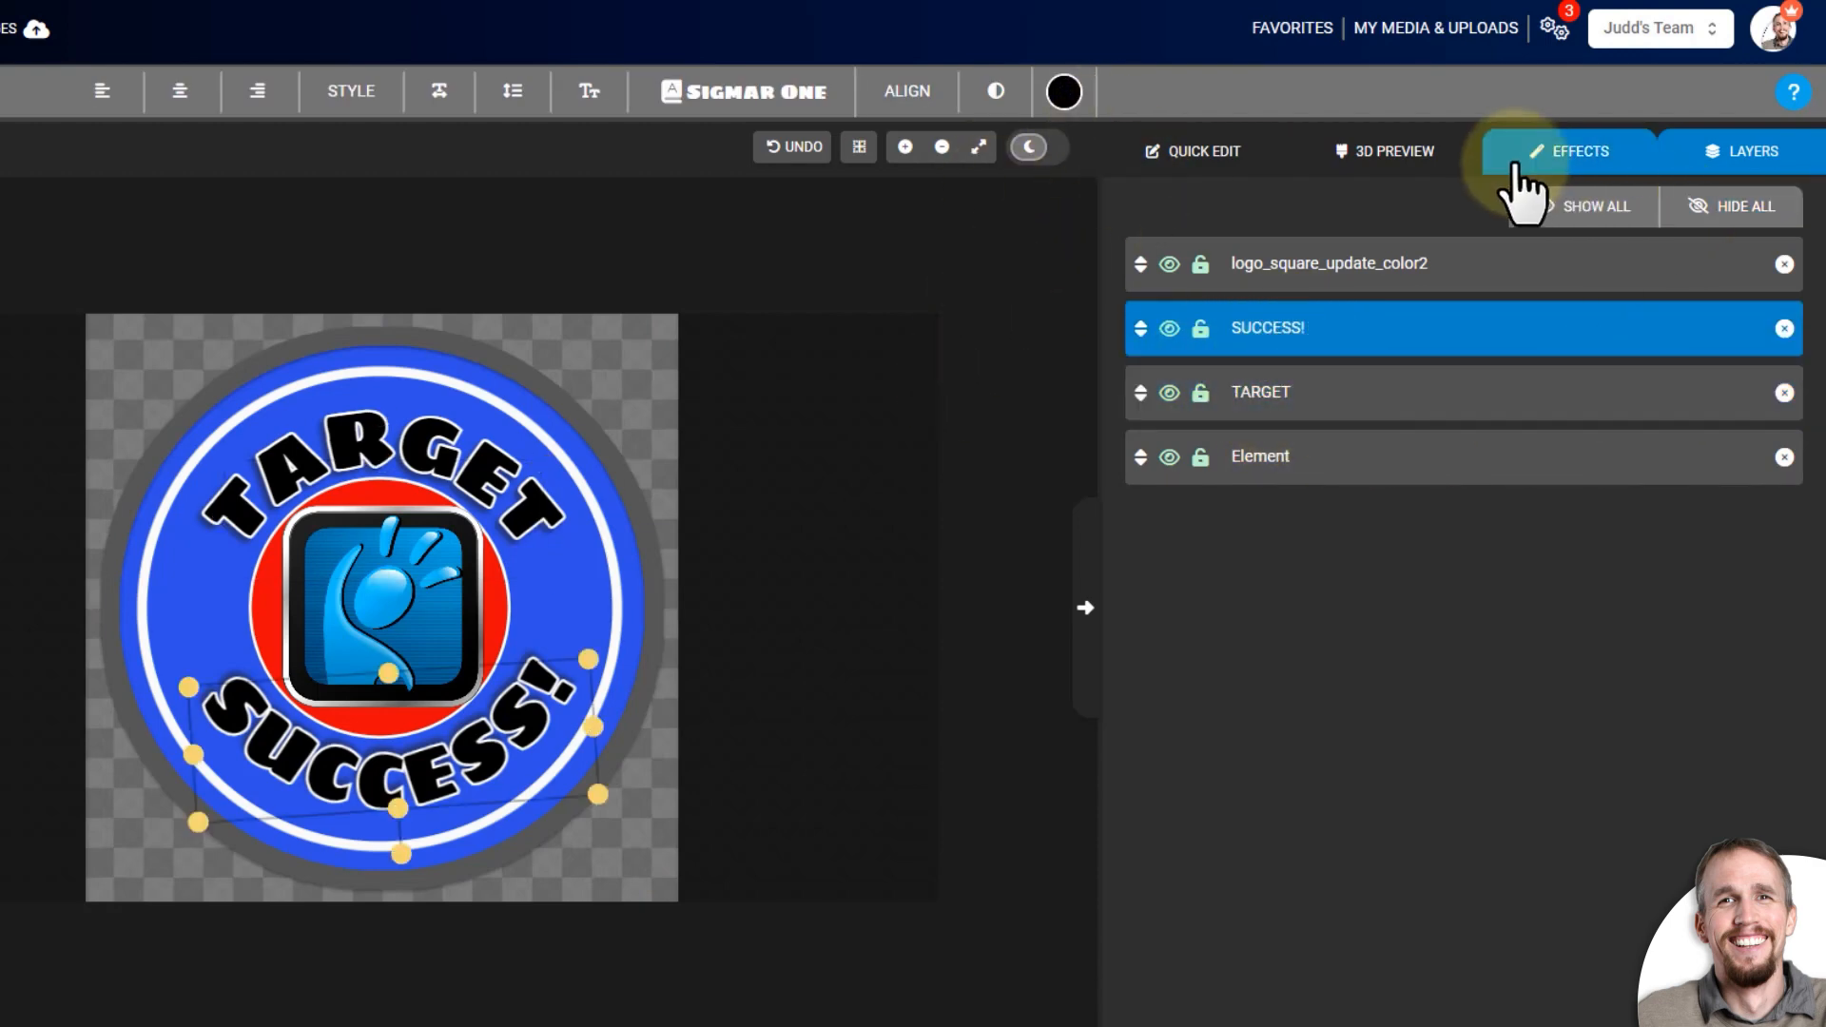
left_click(1063, 93)
left_click(719, 461)
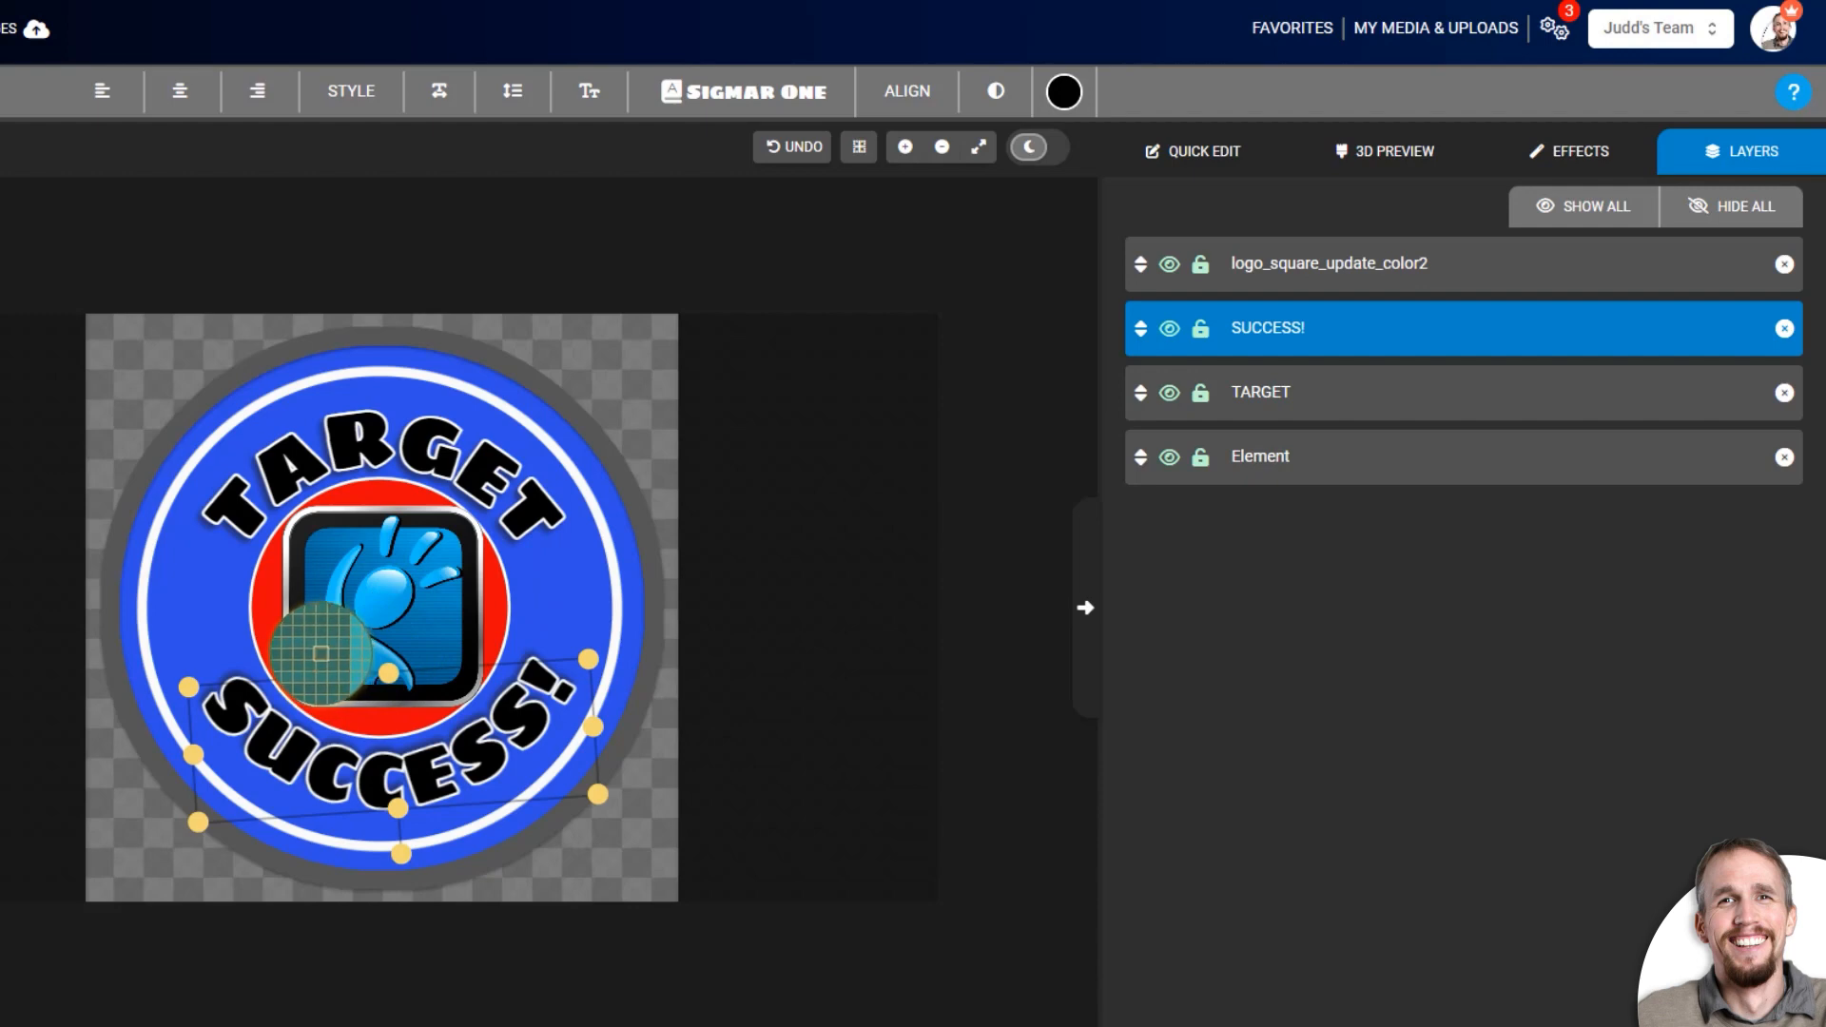
left_click(484, 456)
Apply the same sampled blue, #054876, to the TARGET text.
left_click(1301, 390)
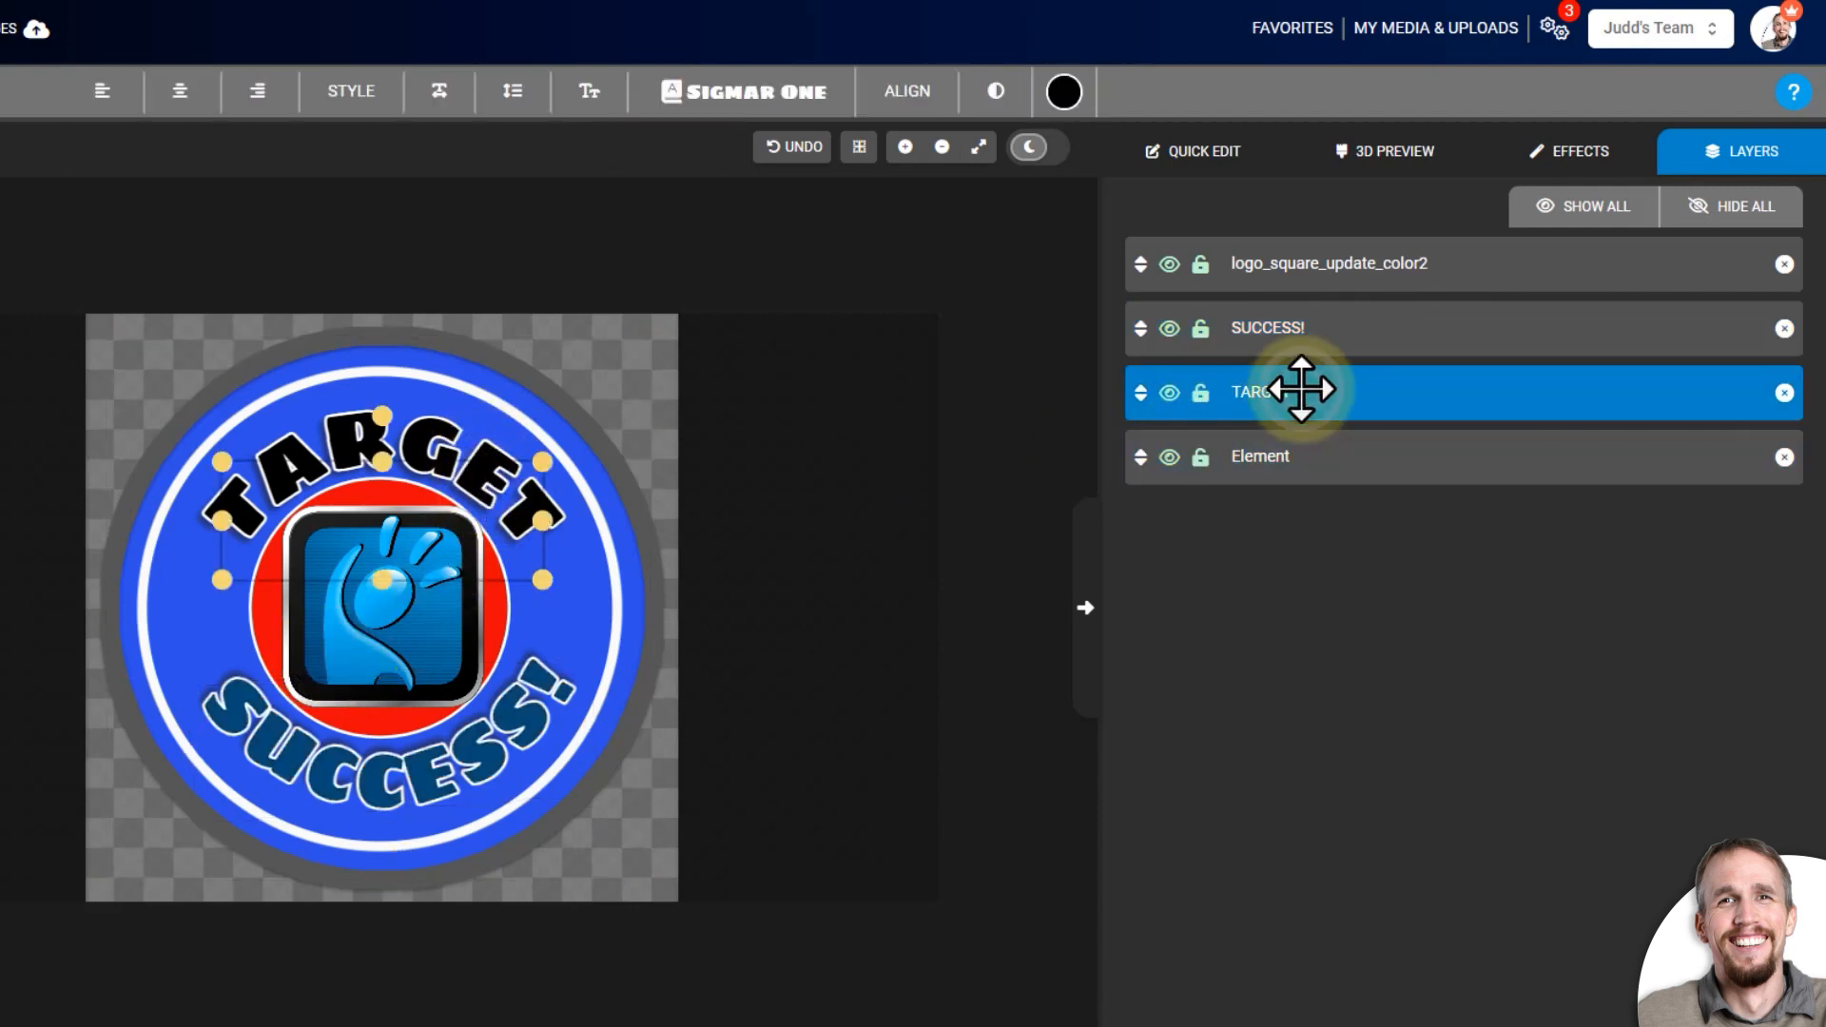
left_click(1064, 93)
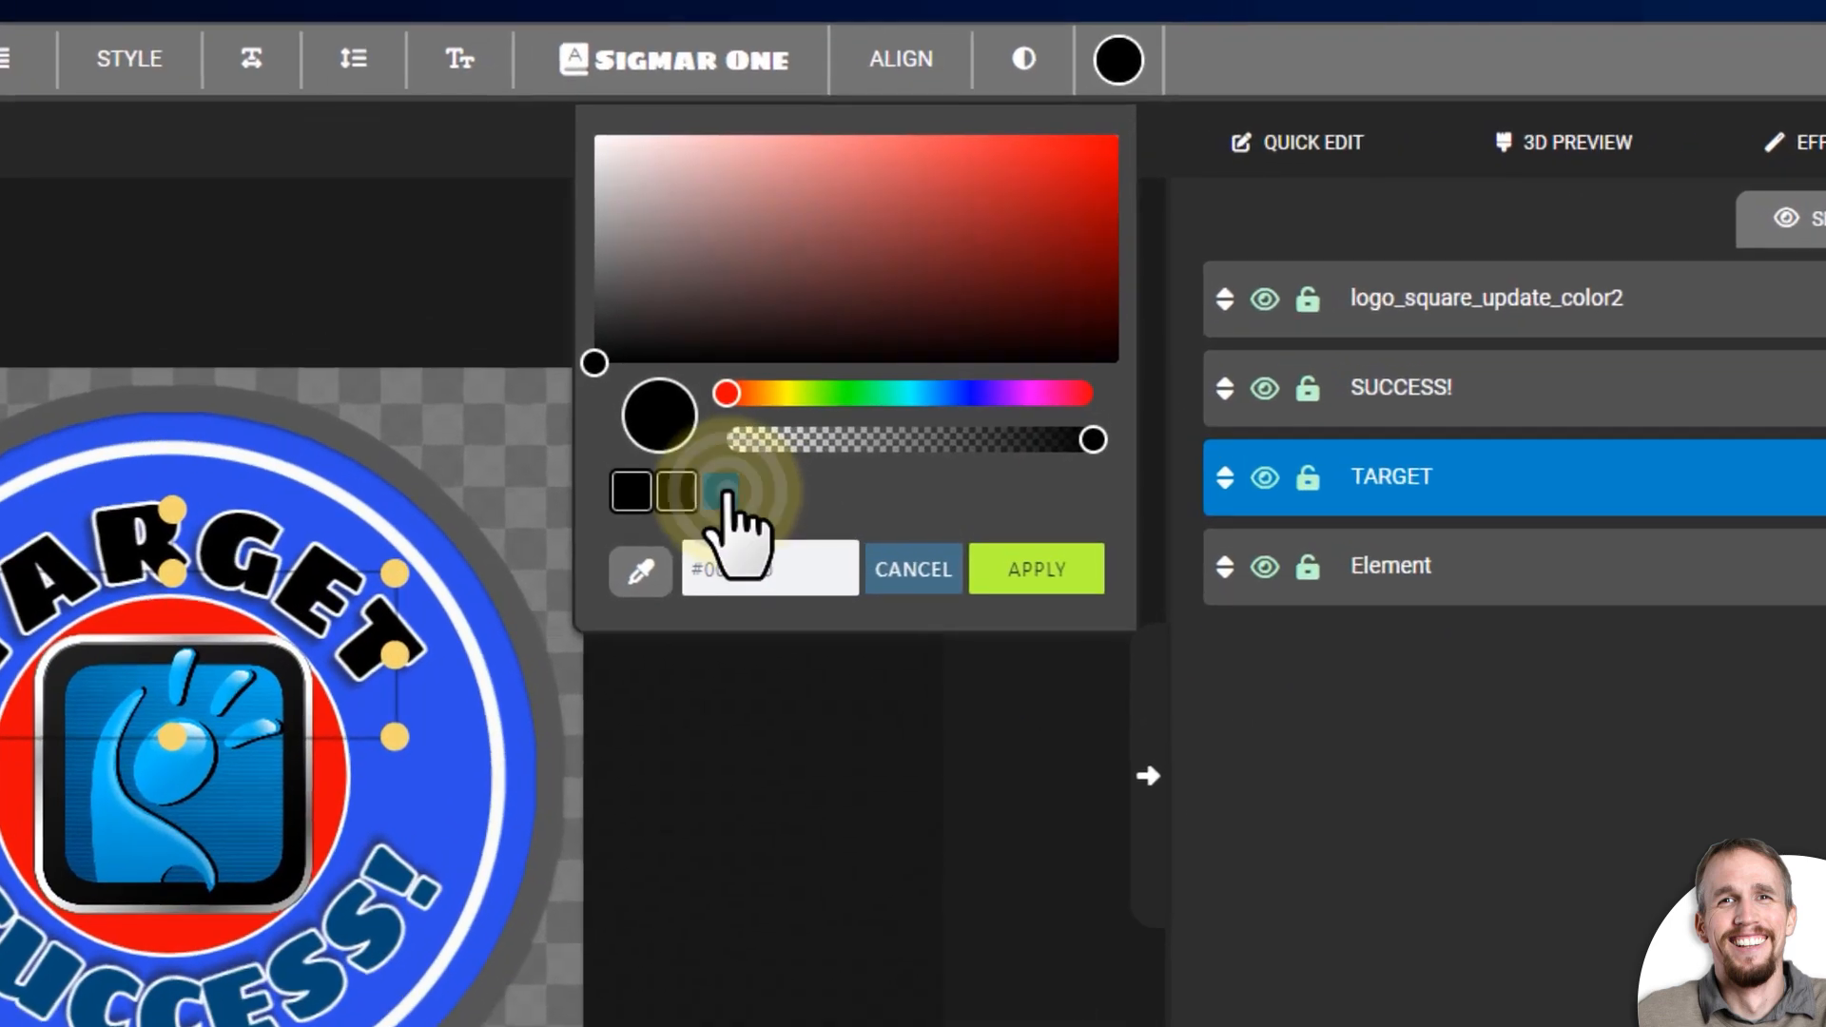
left_click(778, 405)
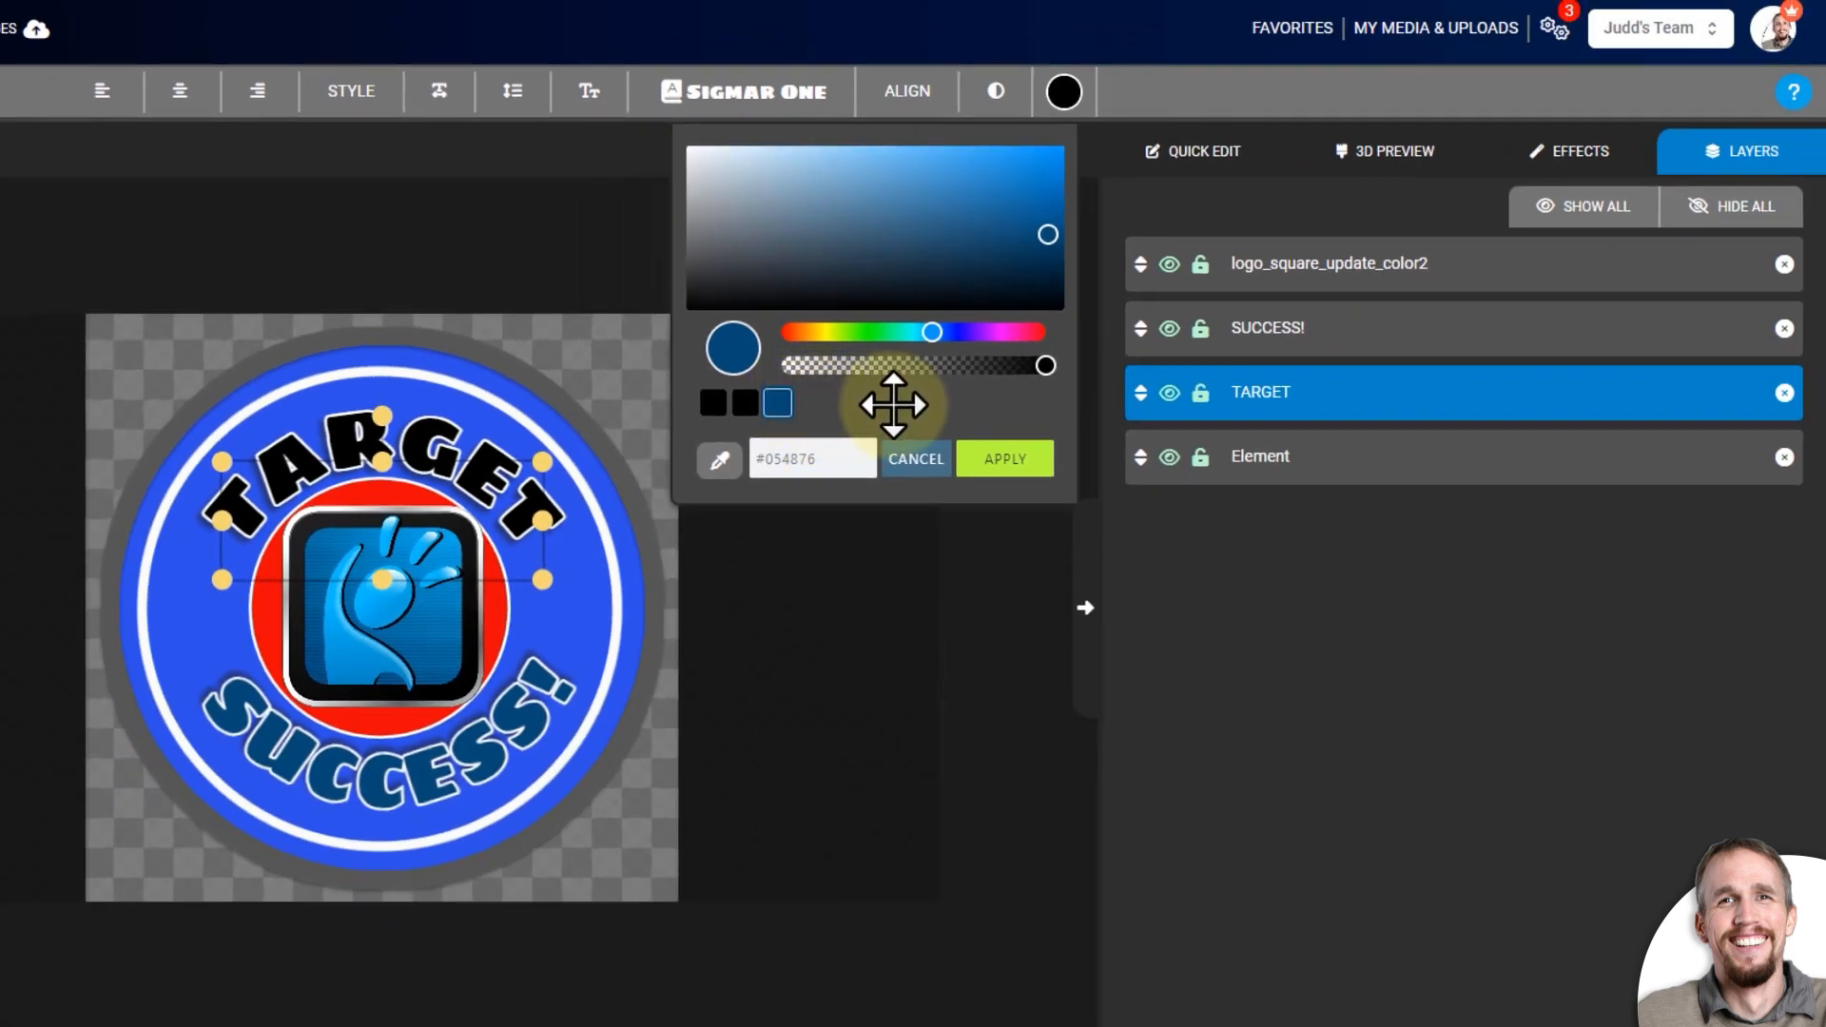
left_click(1009, 460)
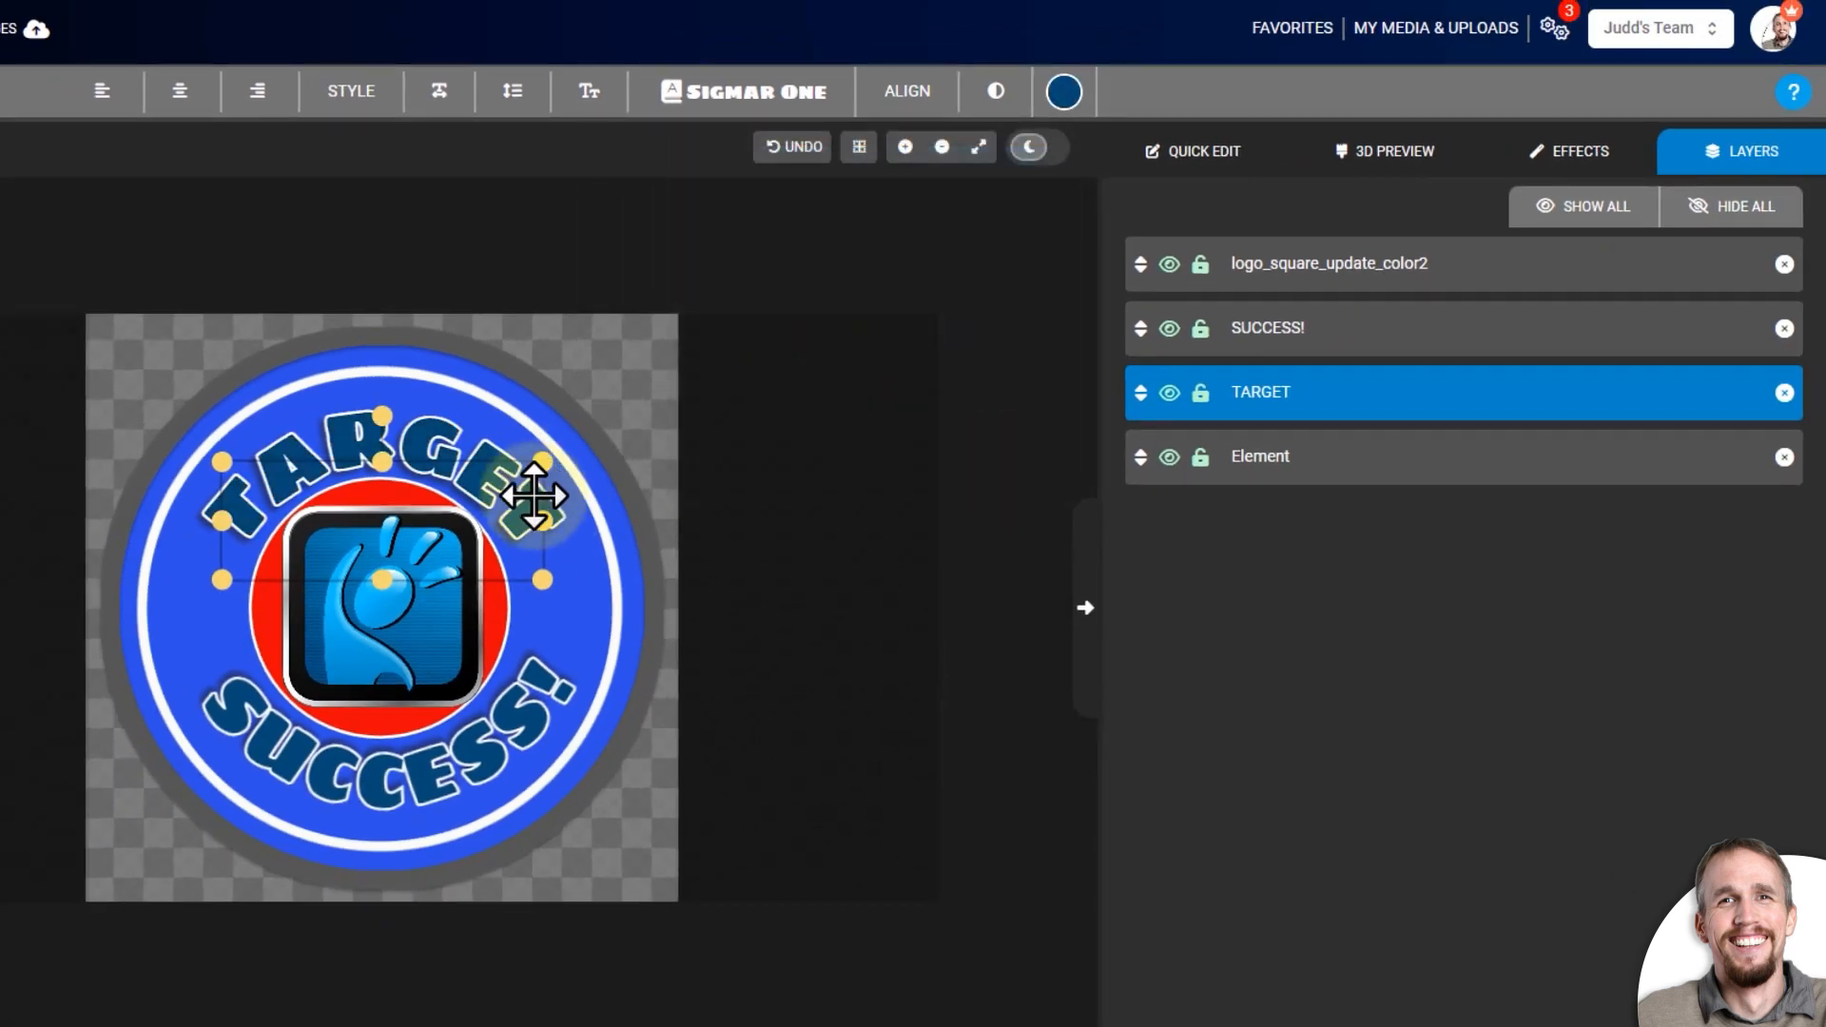
Open the Element background group for editing its individual circles.
left_click(601, 558)
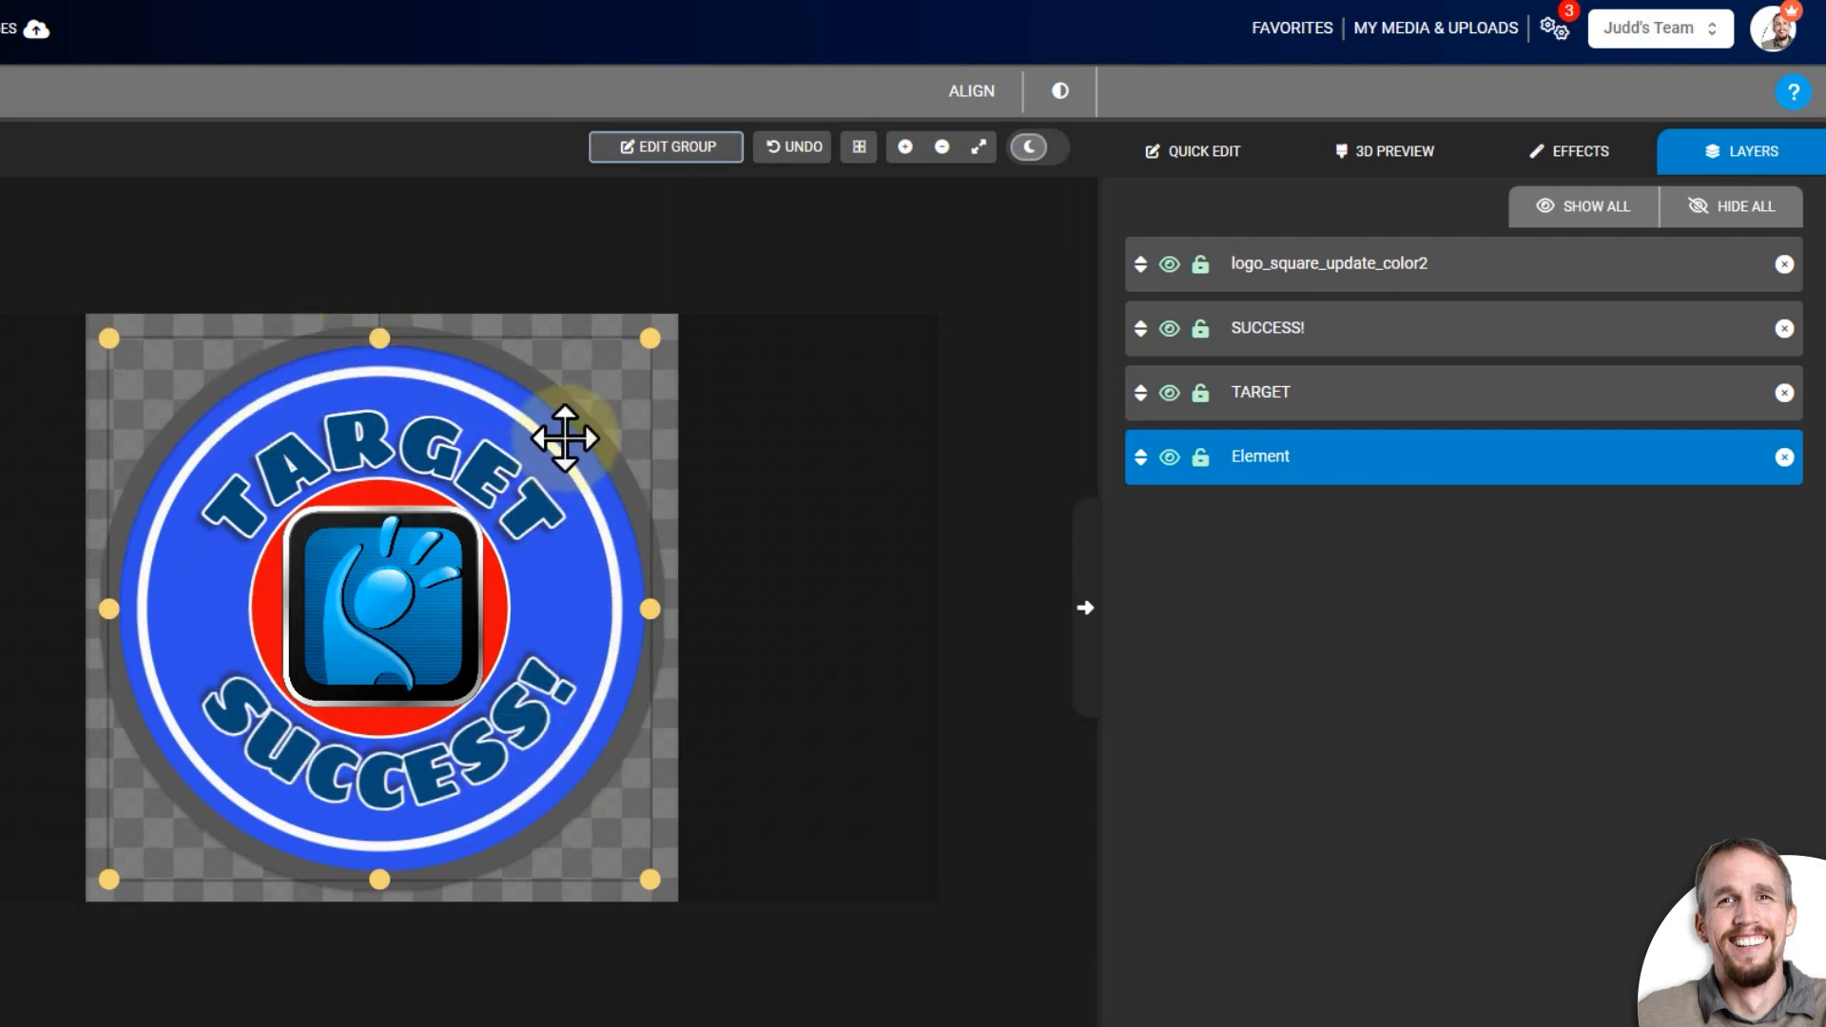
mouse_move(558, 424)
left_mouse_down()
mouse_move(531, 416)
mouse_move(557, 419)
left_mouse_up()
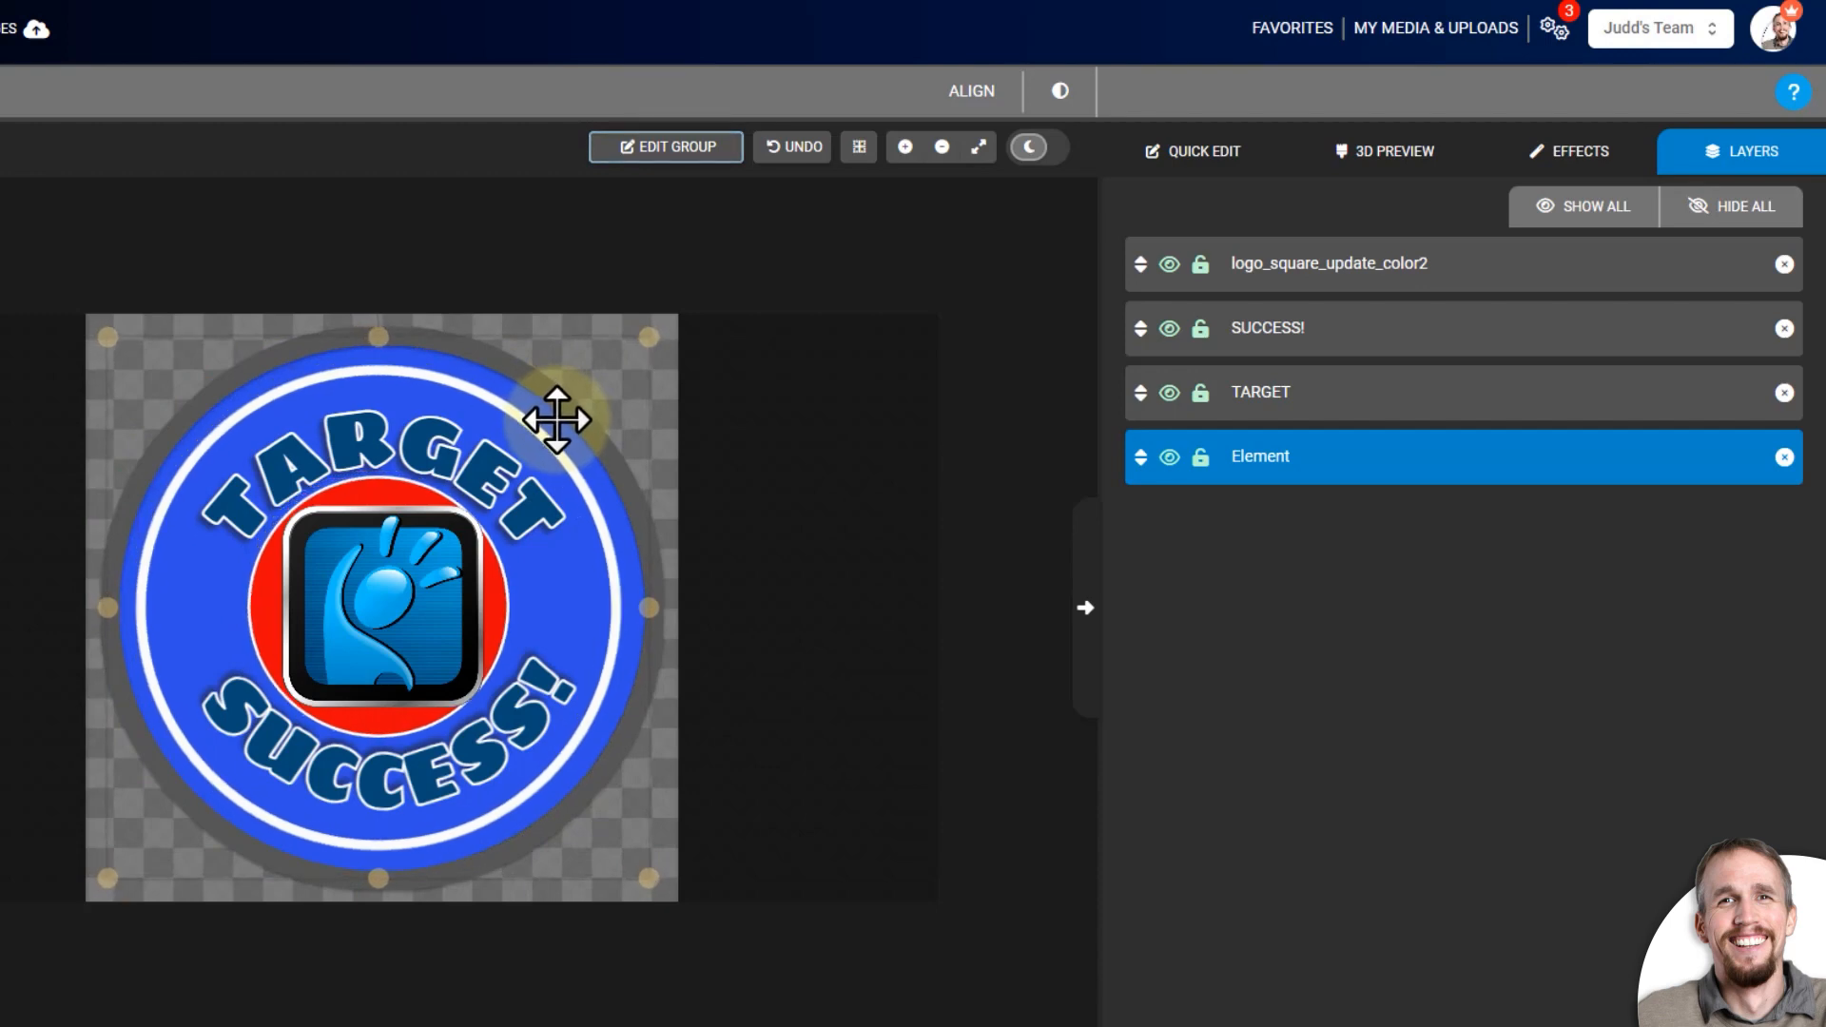
double_click(554, 421)
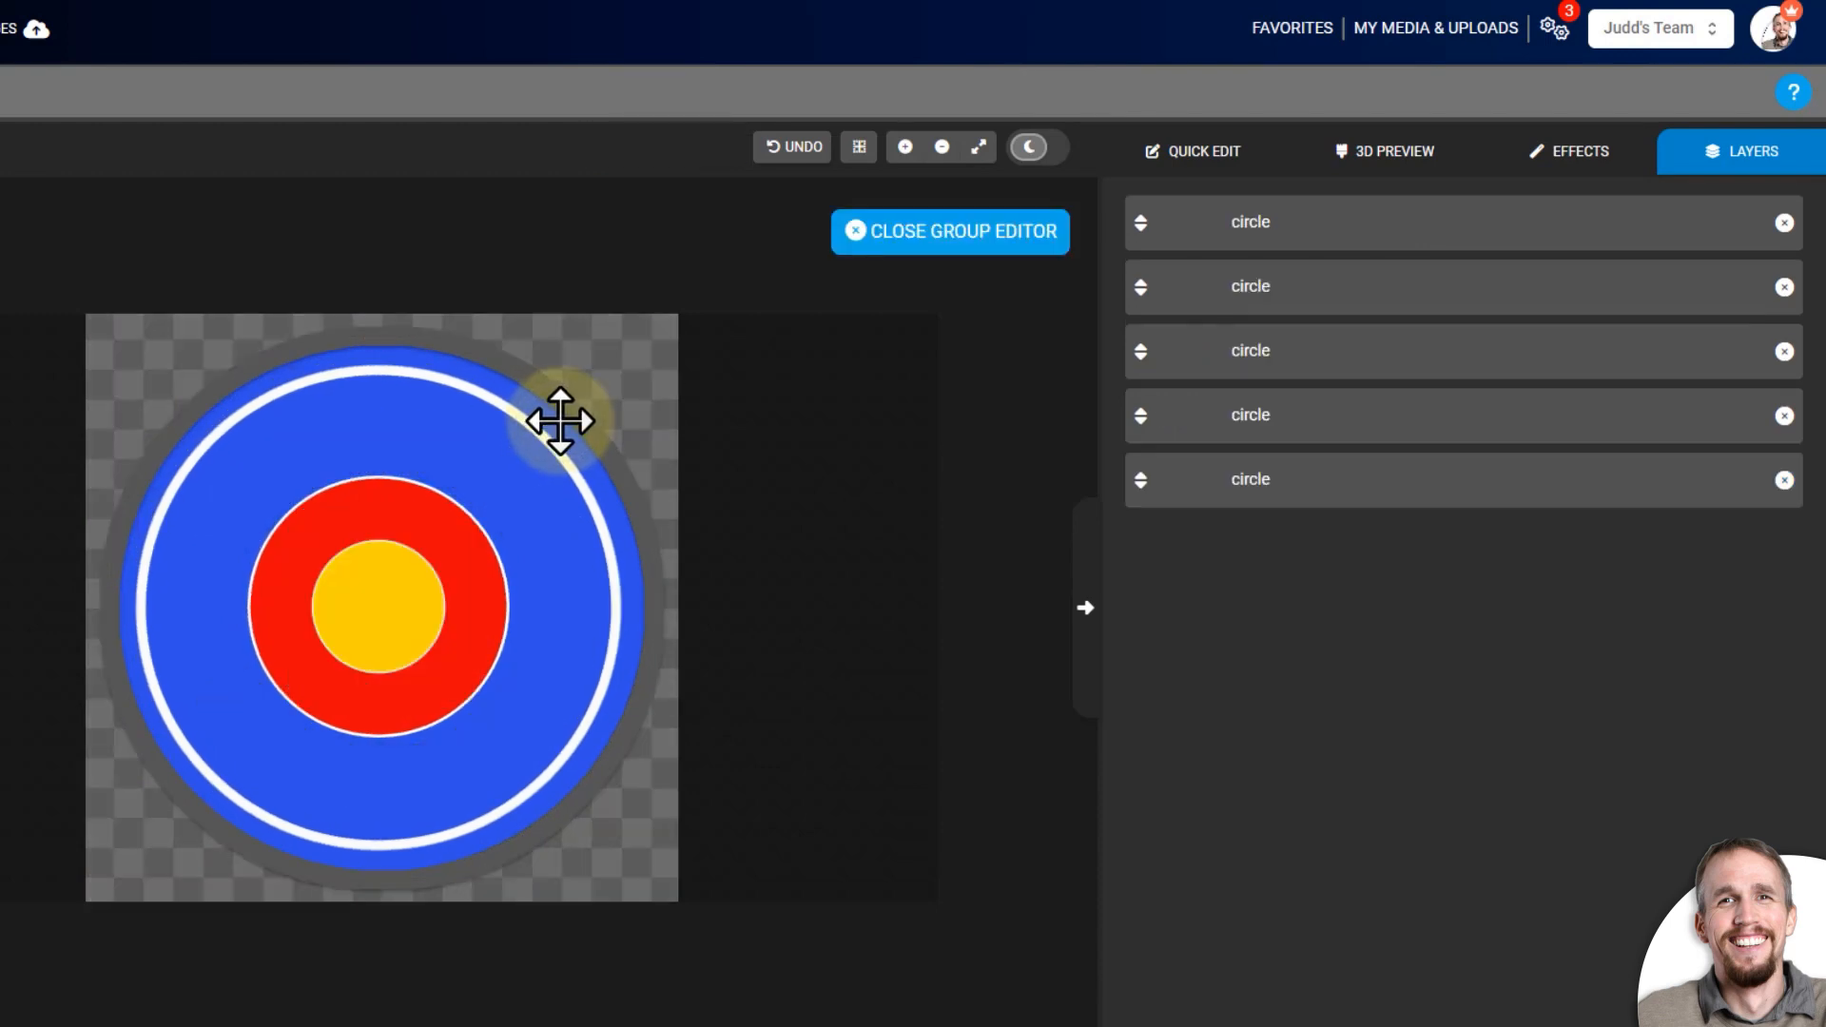
Recolor the wide blue ring between the white and red circles, trying the saved dark blue #054876 and settling on dark gray.
left_click(488, 436)
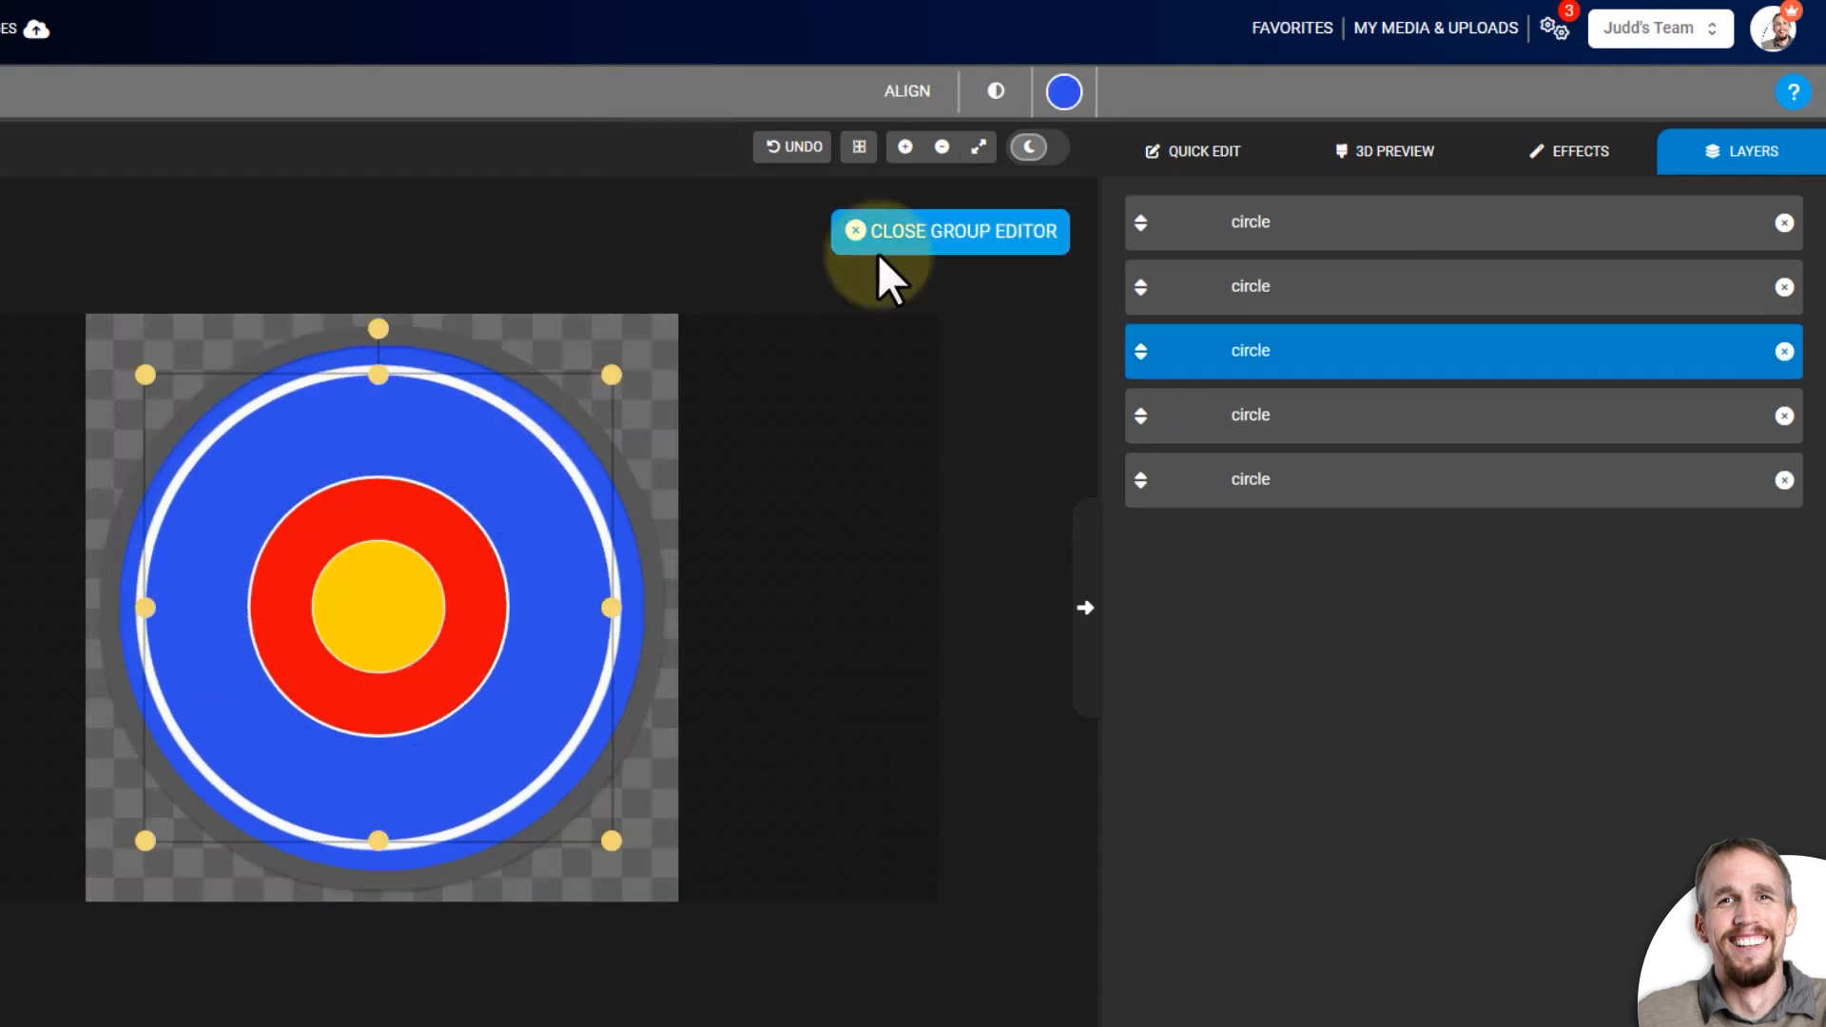
left_click(1067, 92)
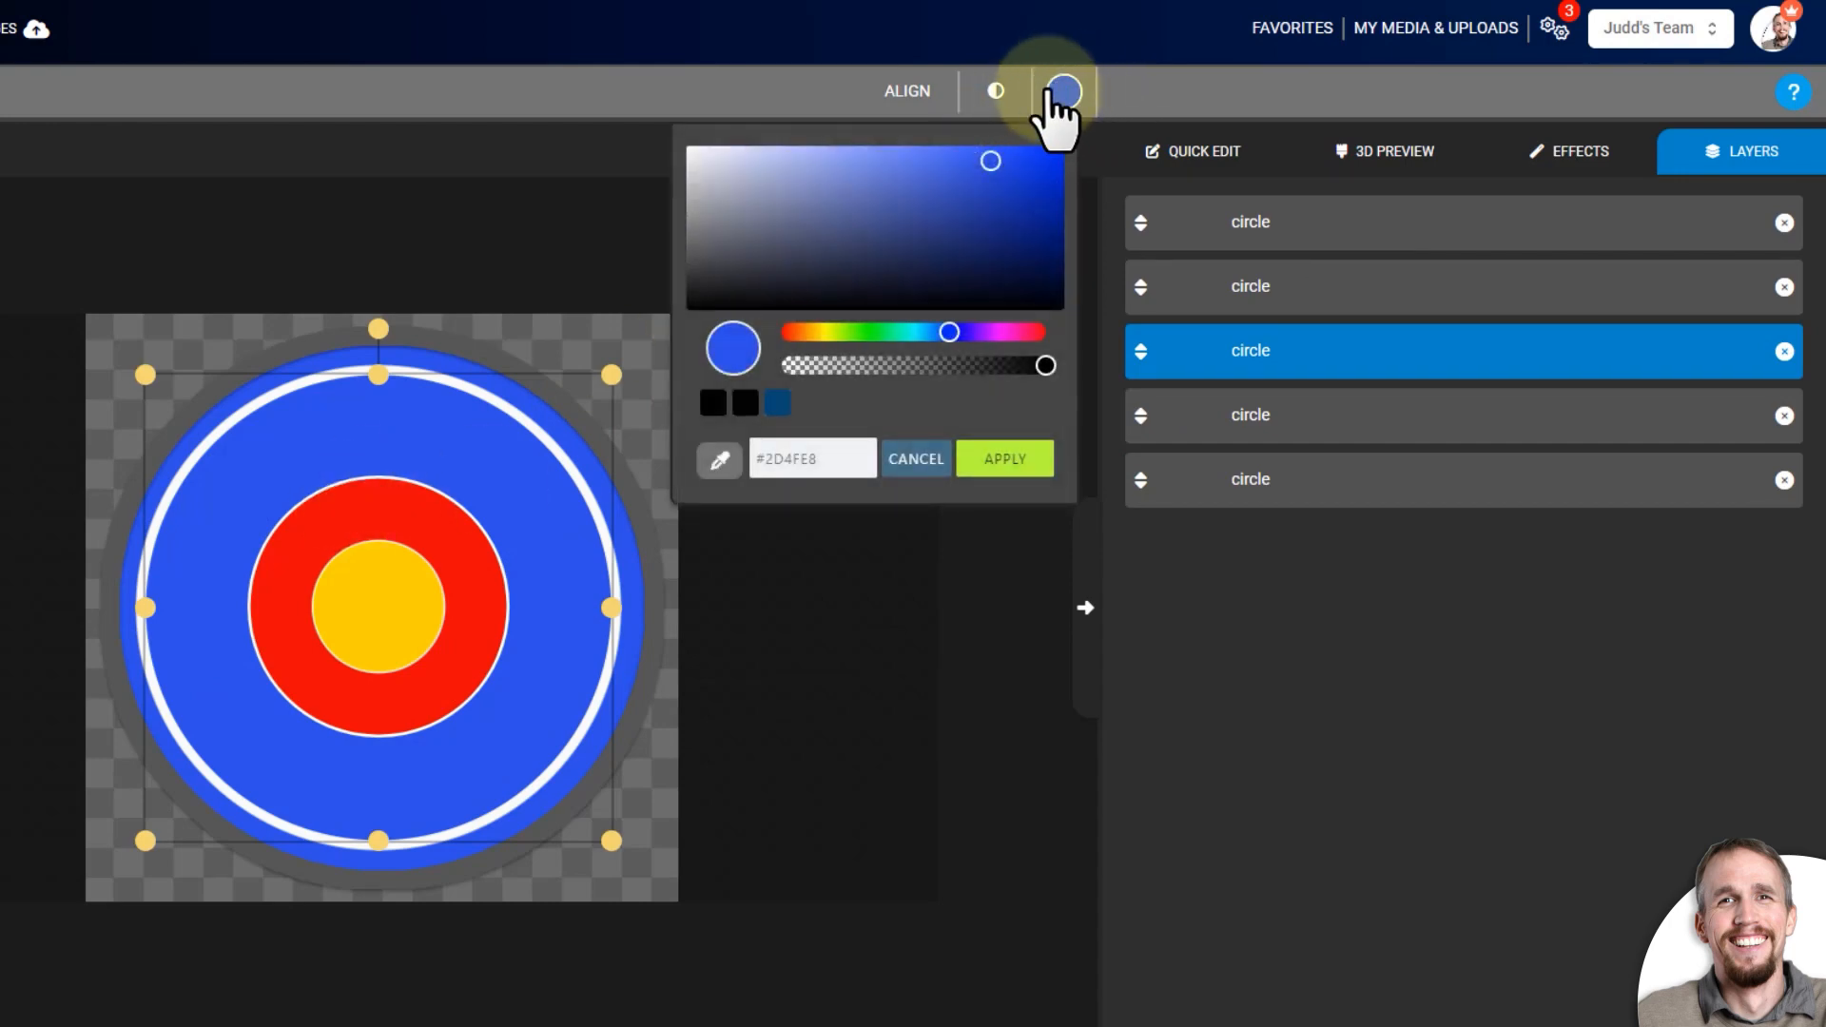
left_click(1006, 460)
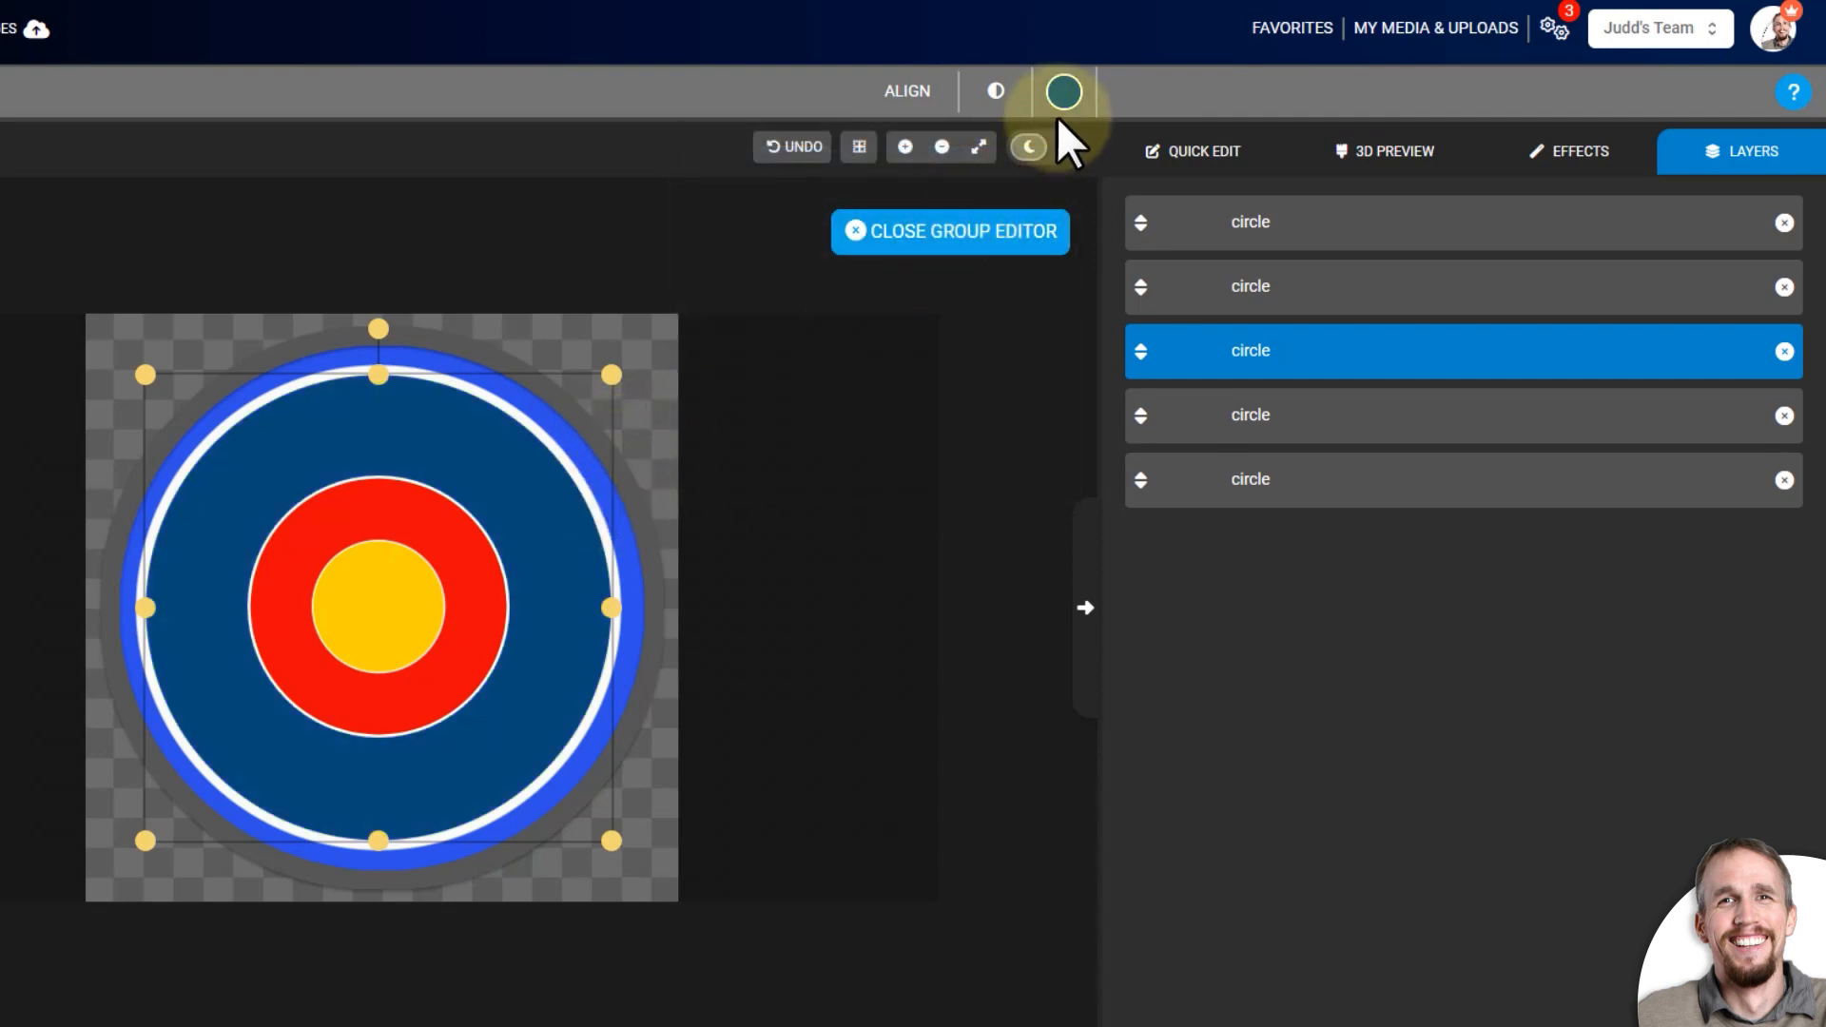
left_click(1063, 92)
left_click_drag(861, 279, 654, 276)
left_click(1016, 461)
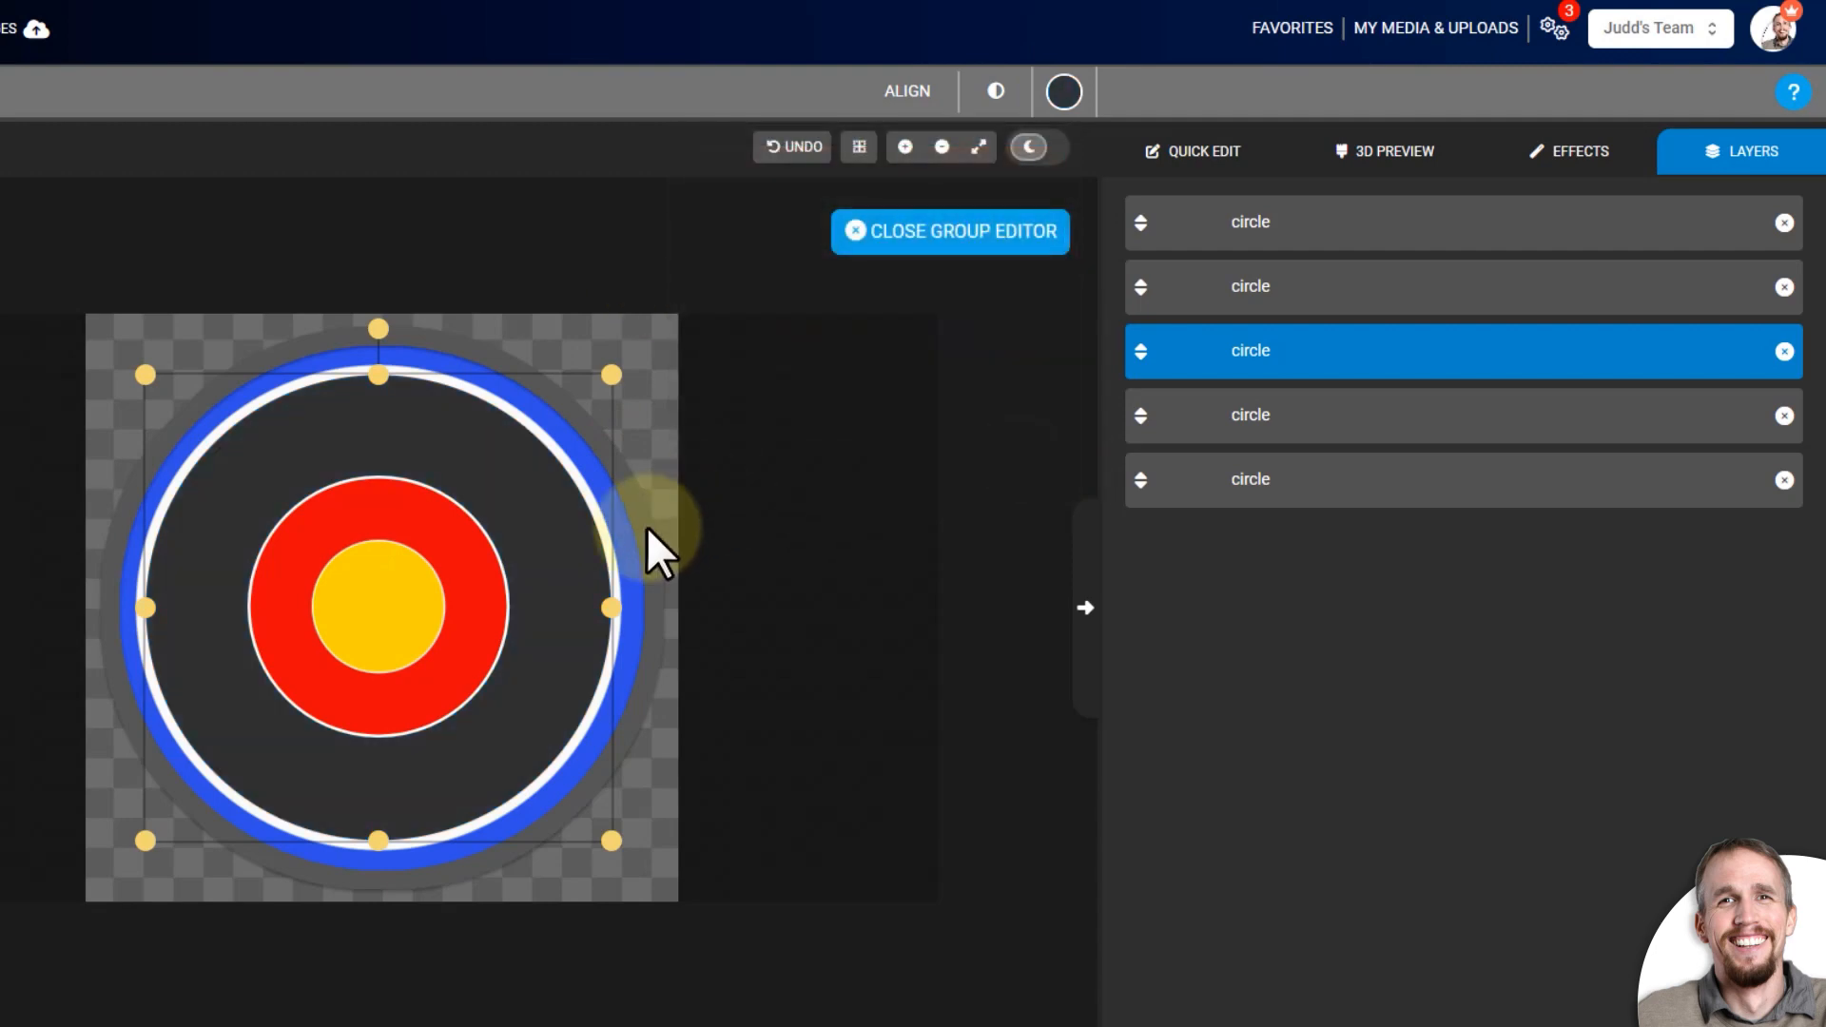
Recolor the target's outermost bright blue circle with the saved dark blue #054876 and close the group editor.
left_click(631, 534)
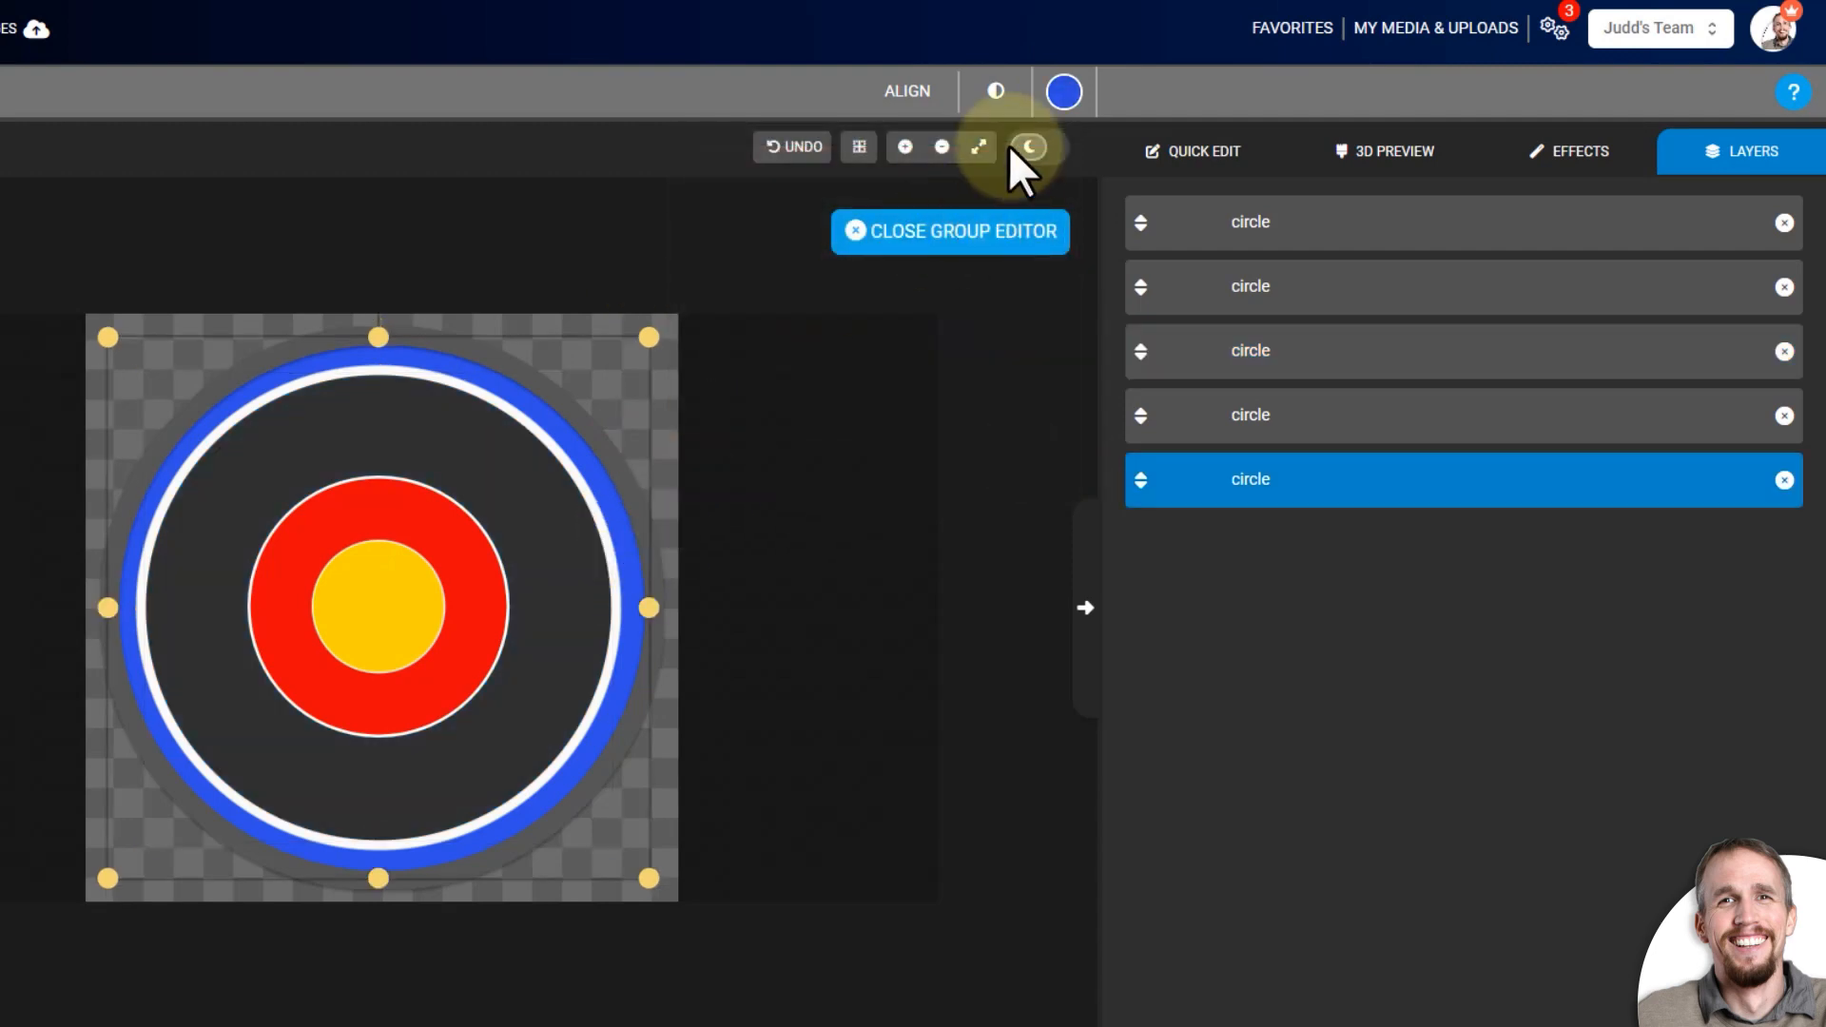
left_click(1063, 92)
left_click(777, 404)
left_click(1003, 460)
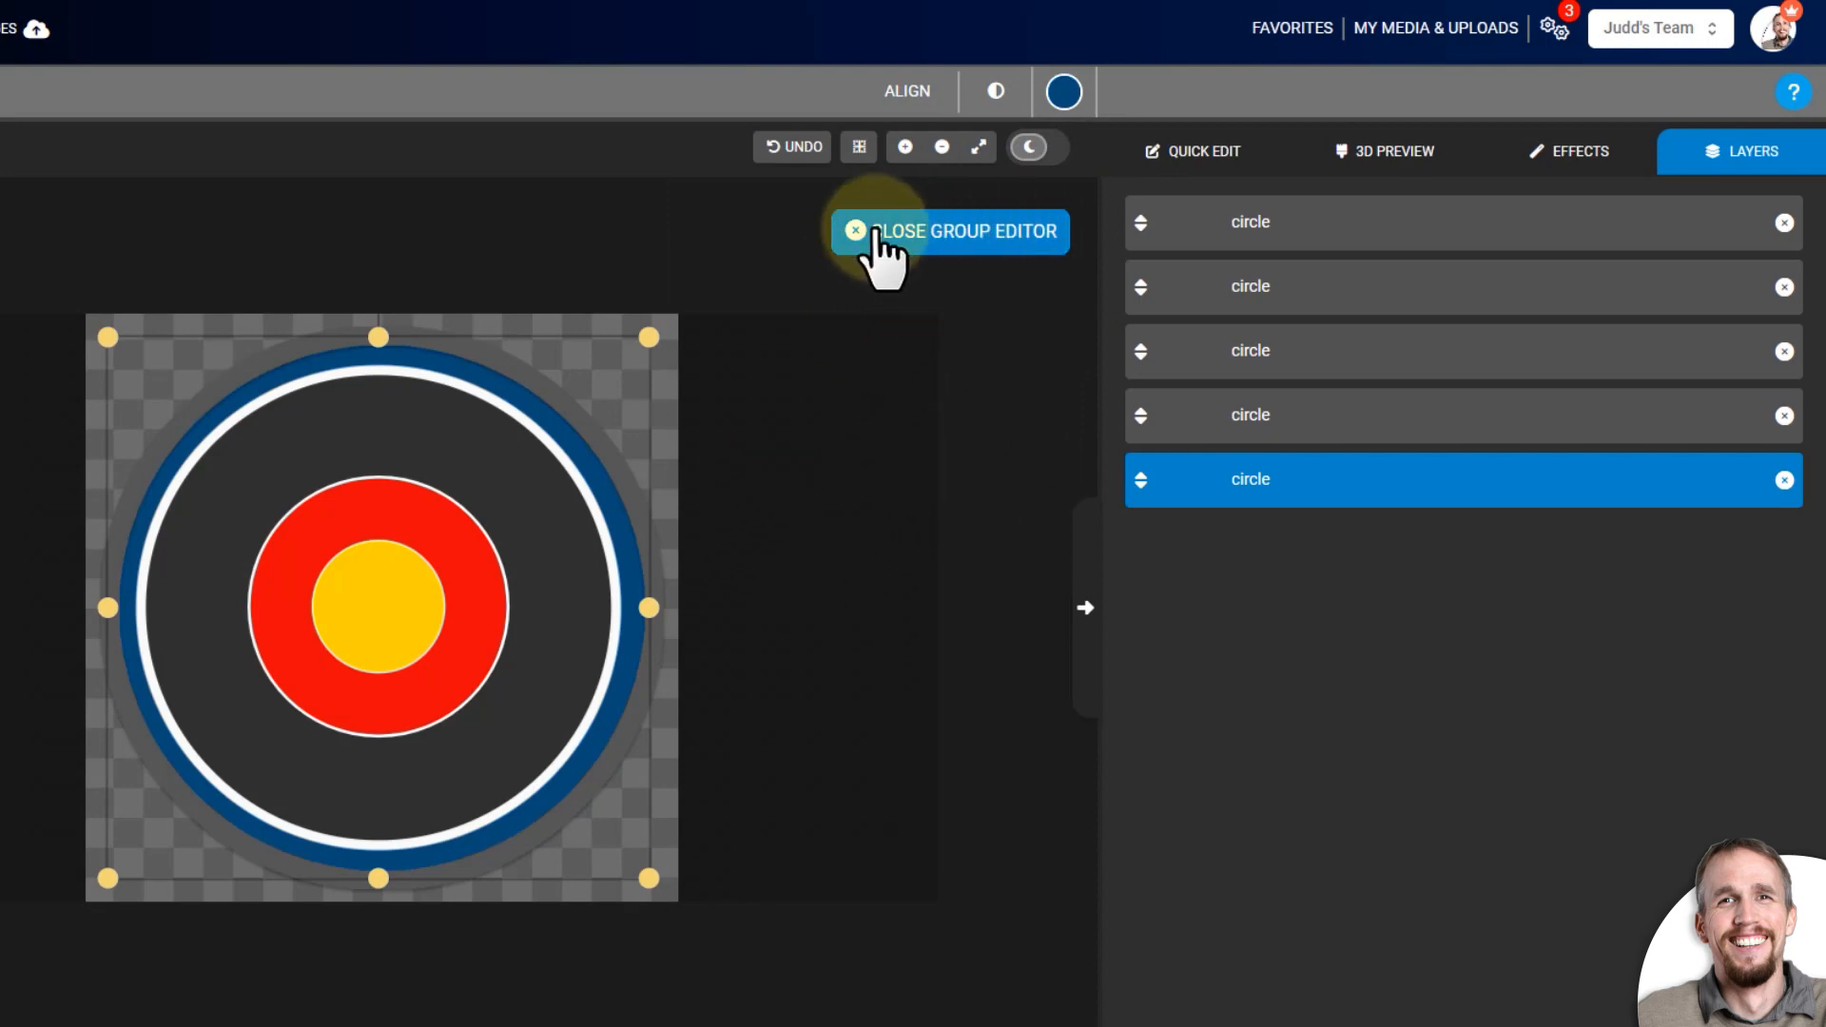
left_click(931, 238)
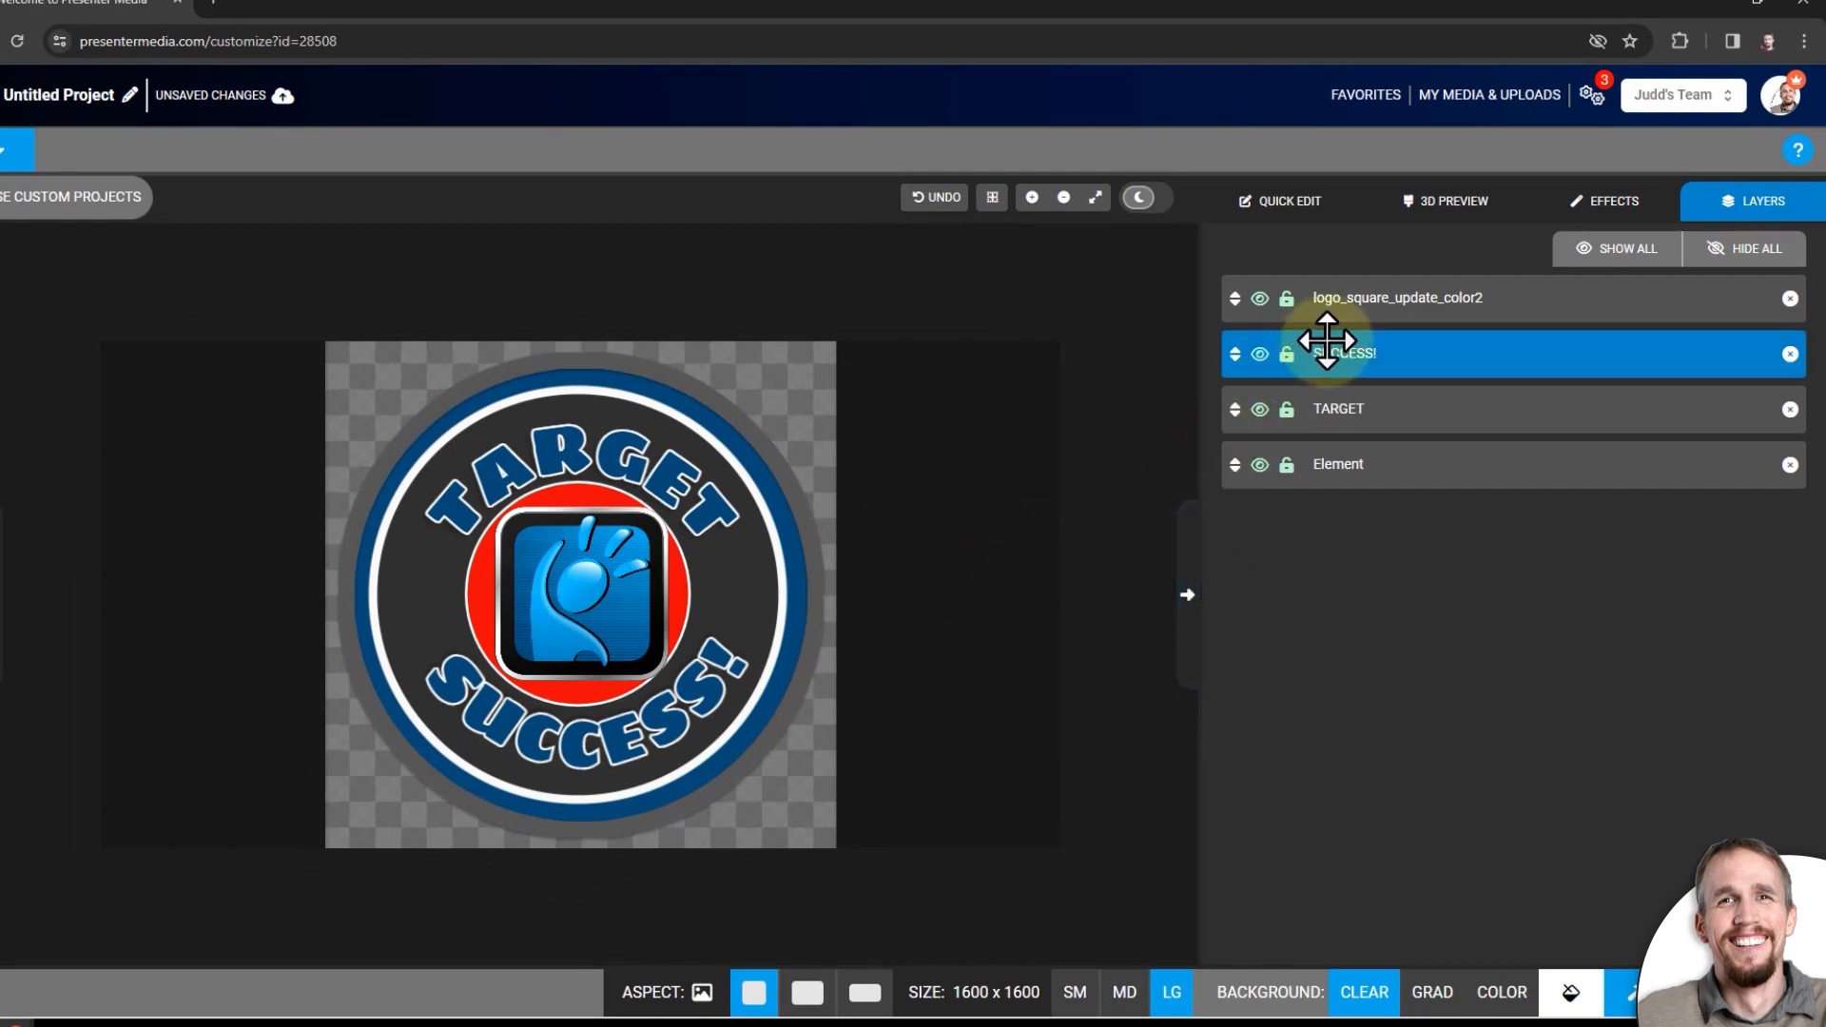
Show the target's 3D preview in fullscreen and set the Backside scene color to the saved dark blue #054876.
left_click(601, 591)
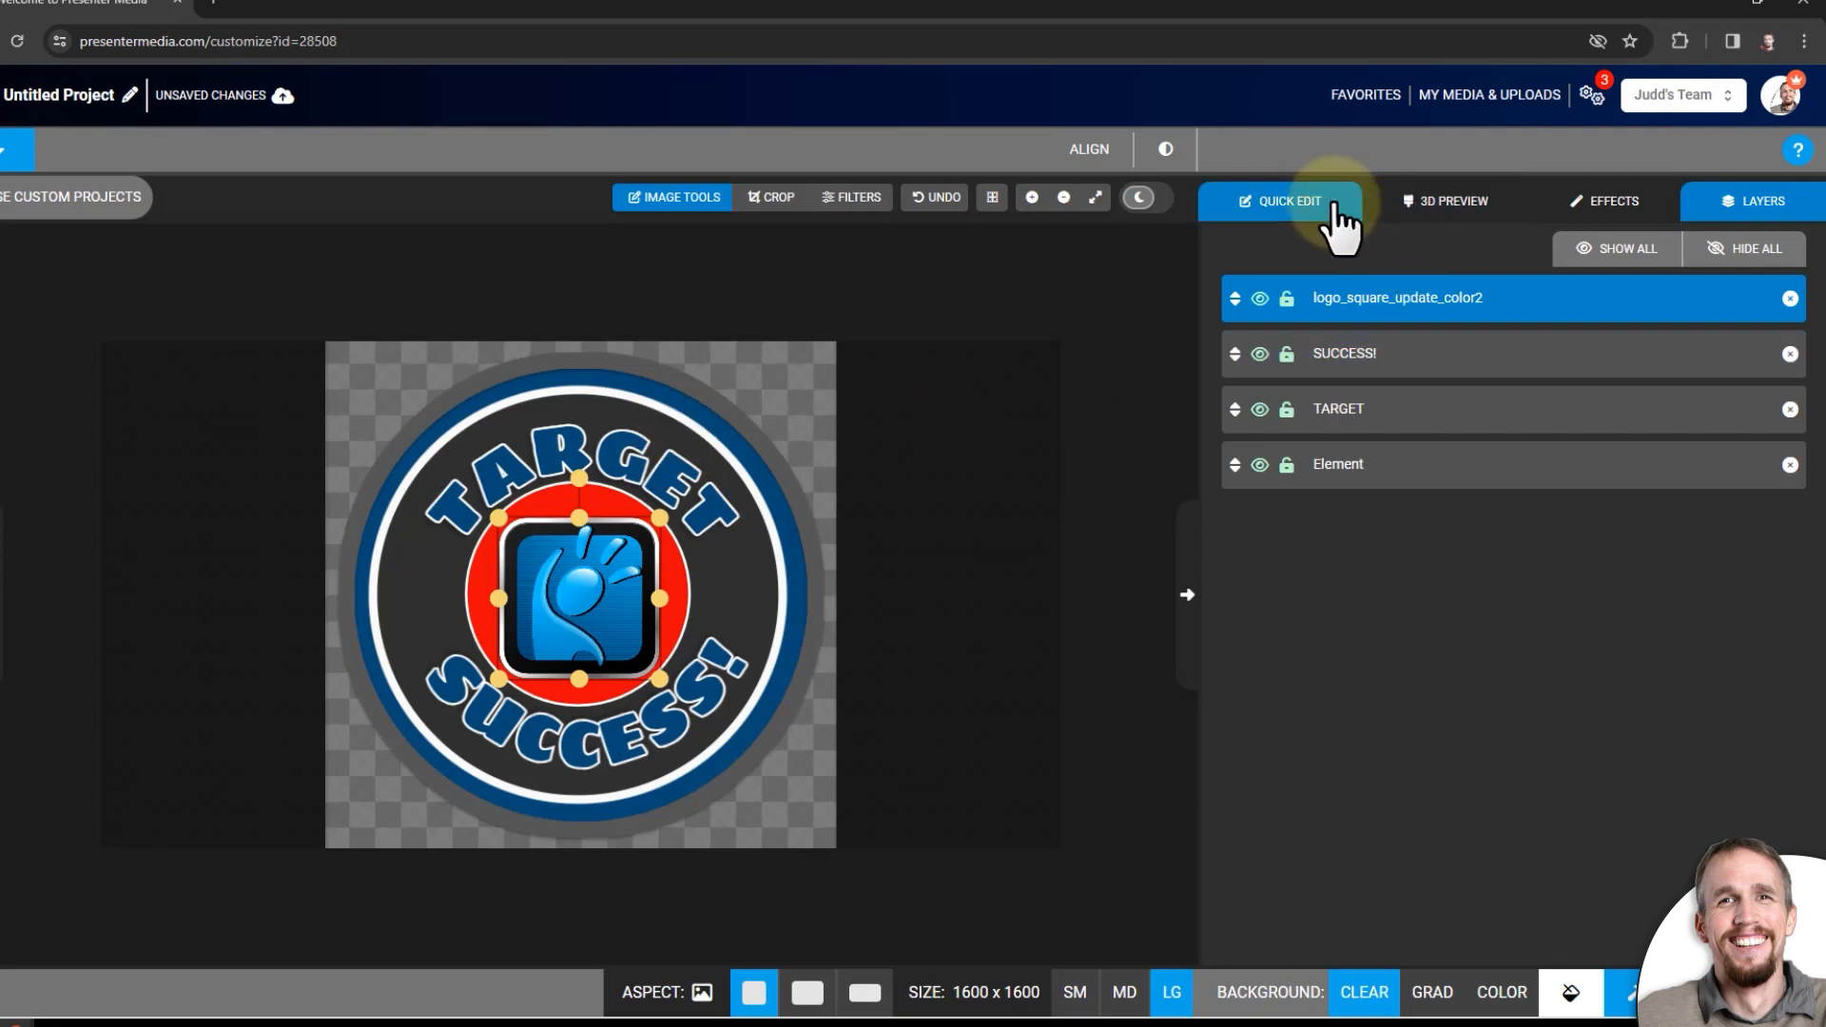
left_click(1403, 214)
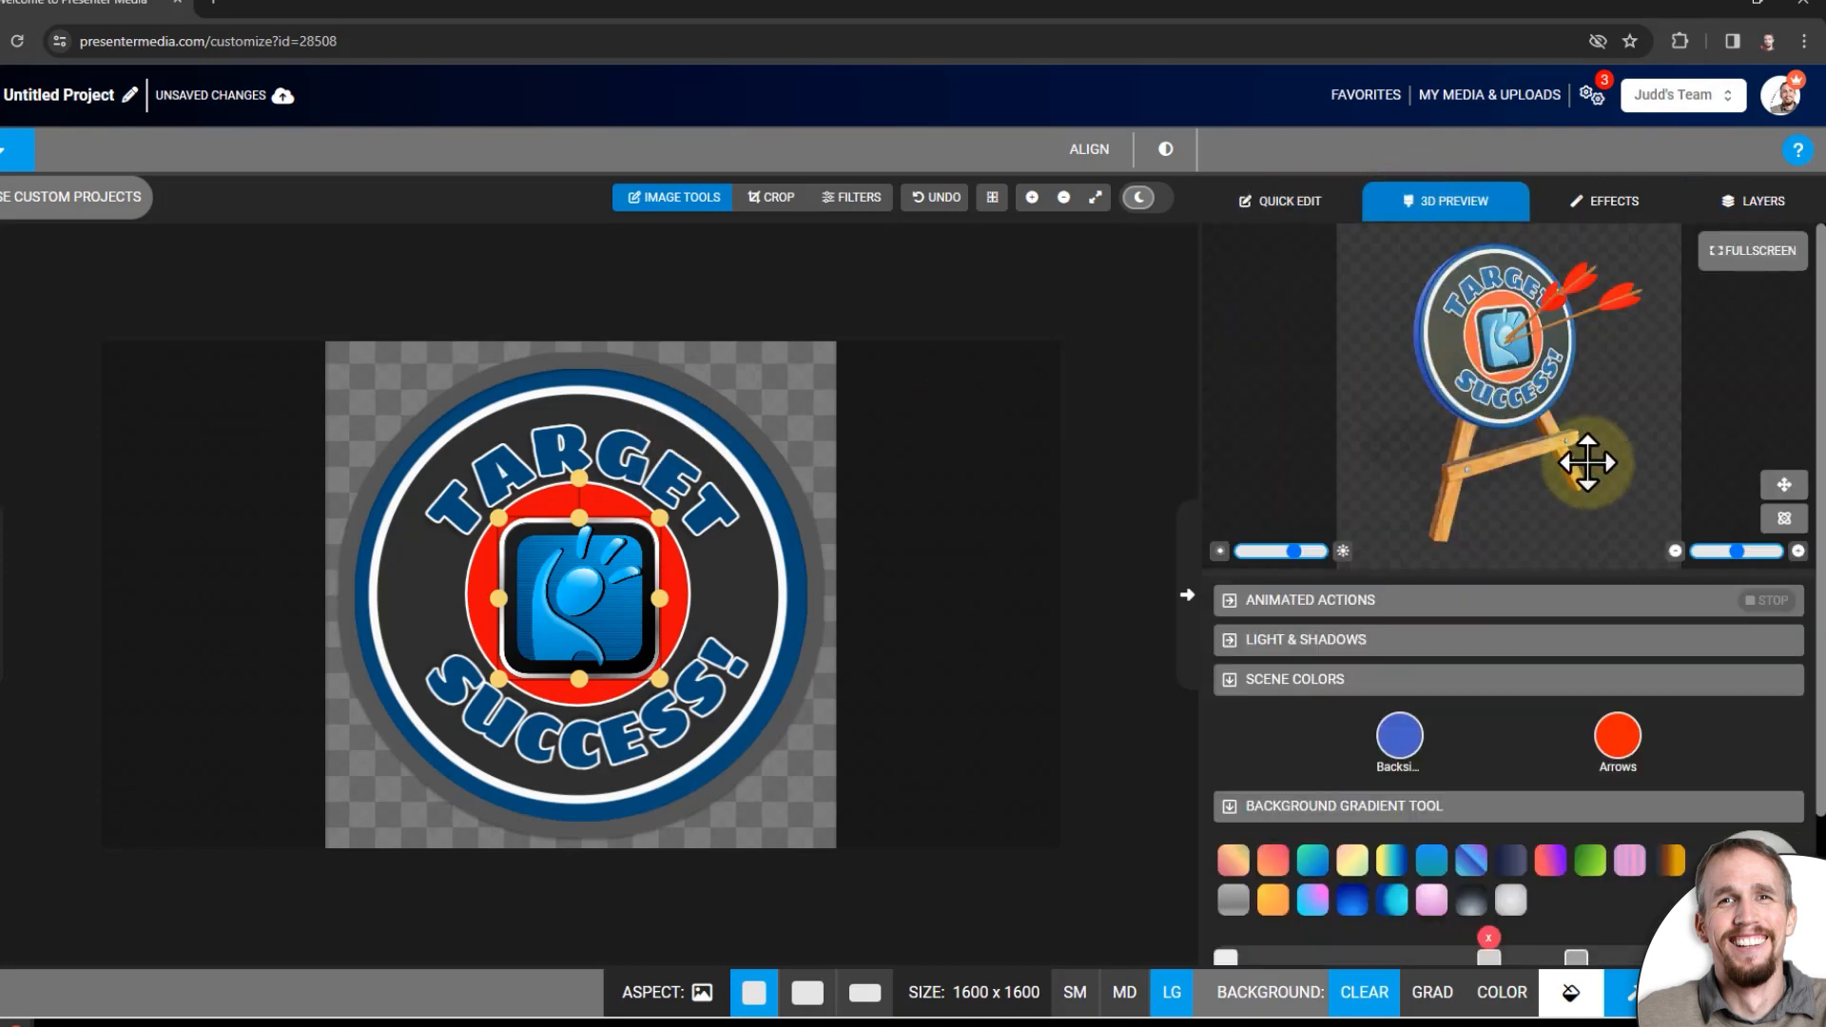
left_click(1741, 252)
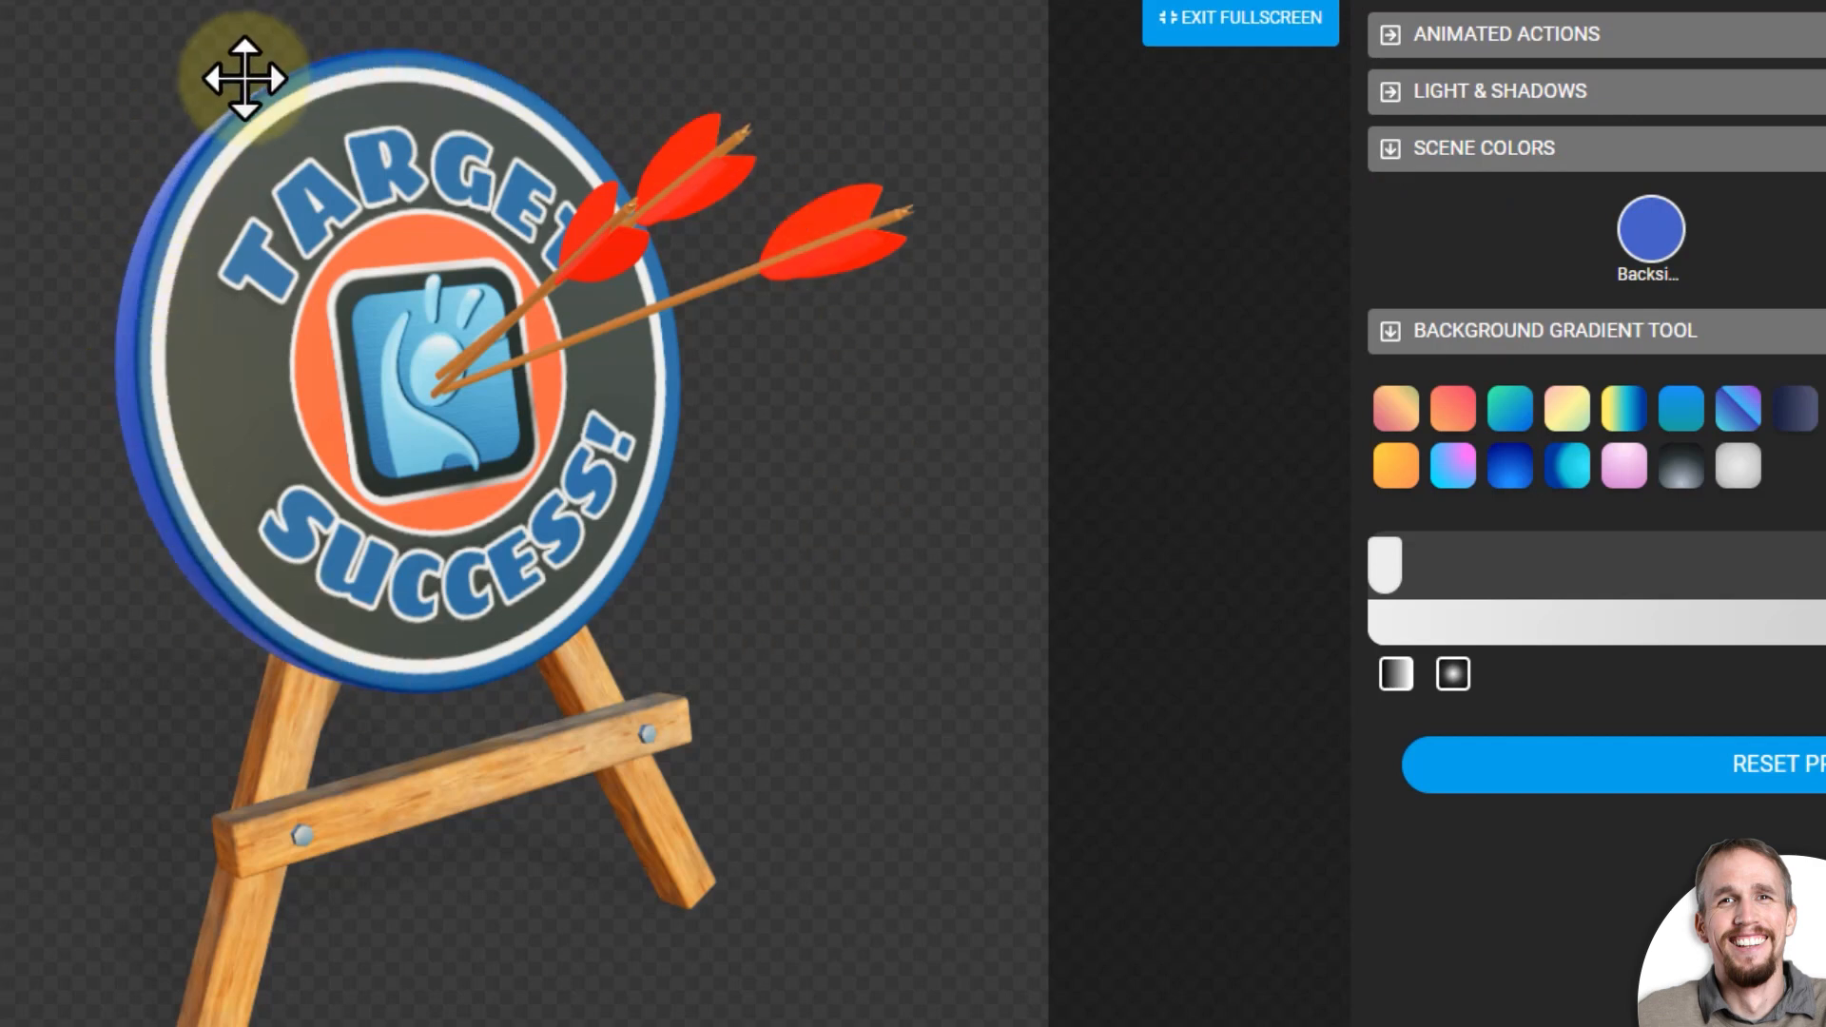
left_click(1654, 237)
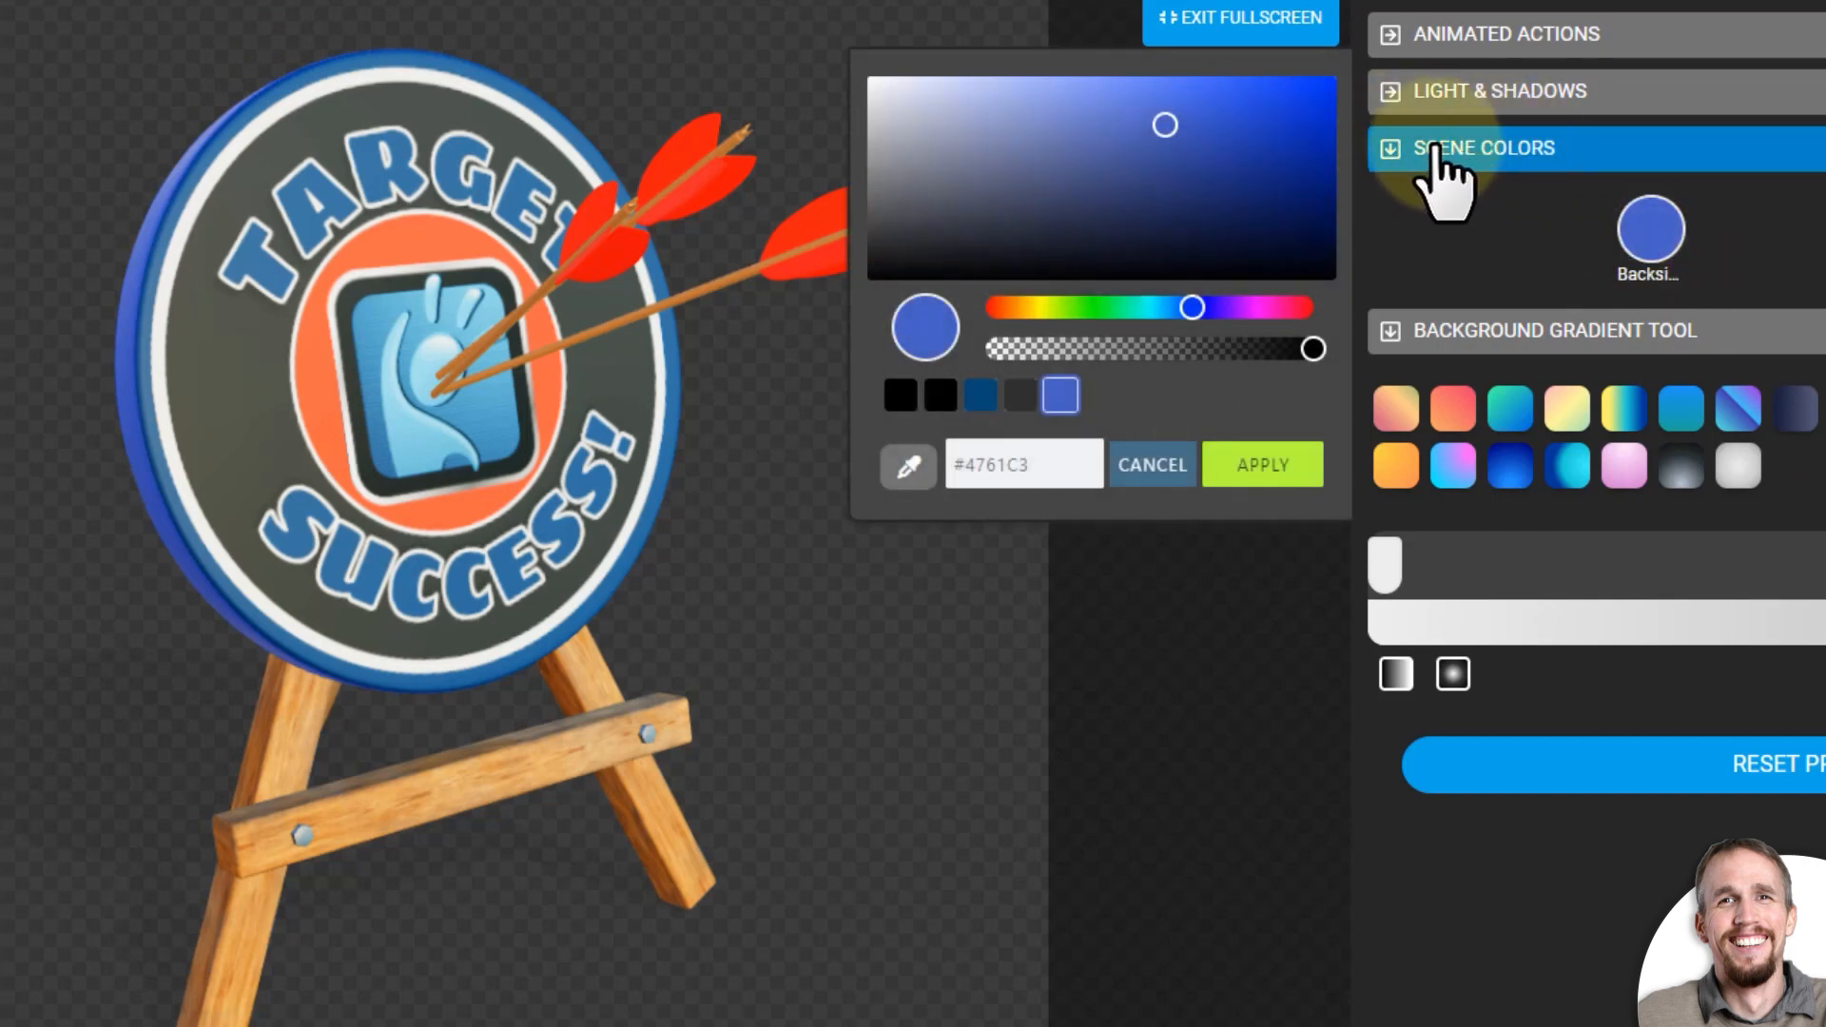
left_click(981, 395)
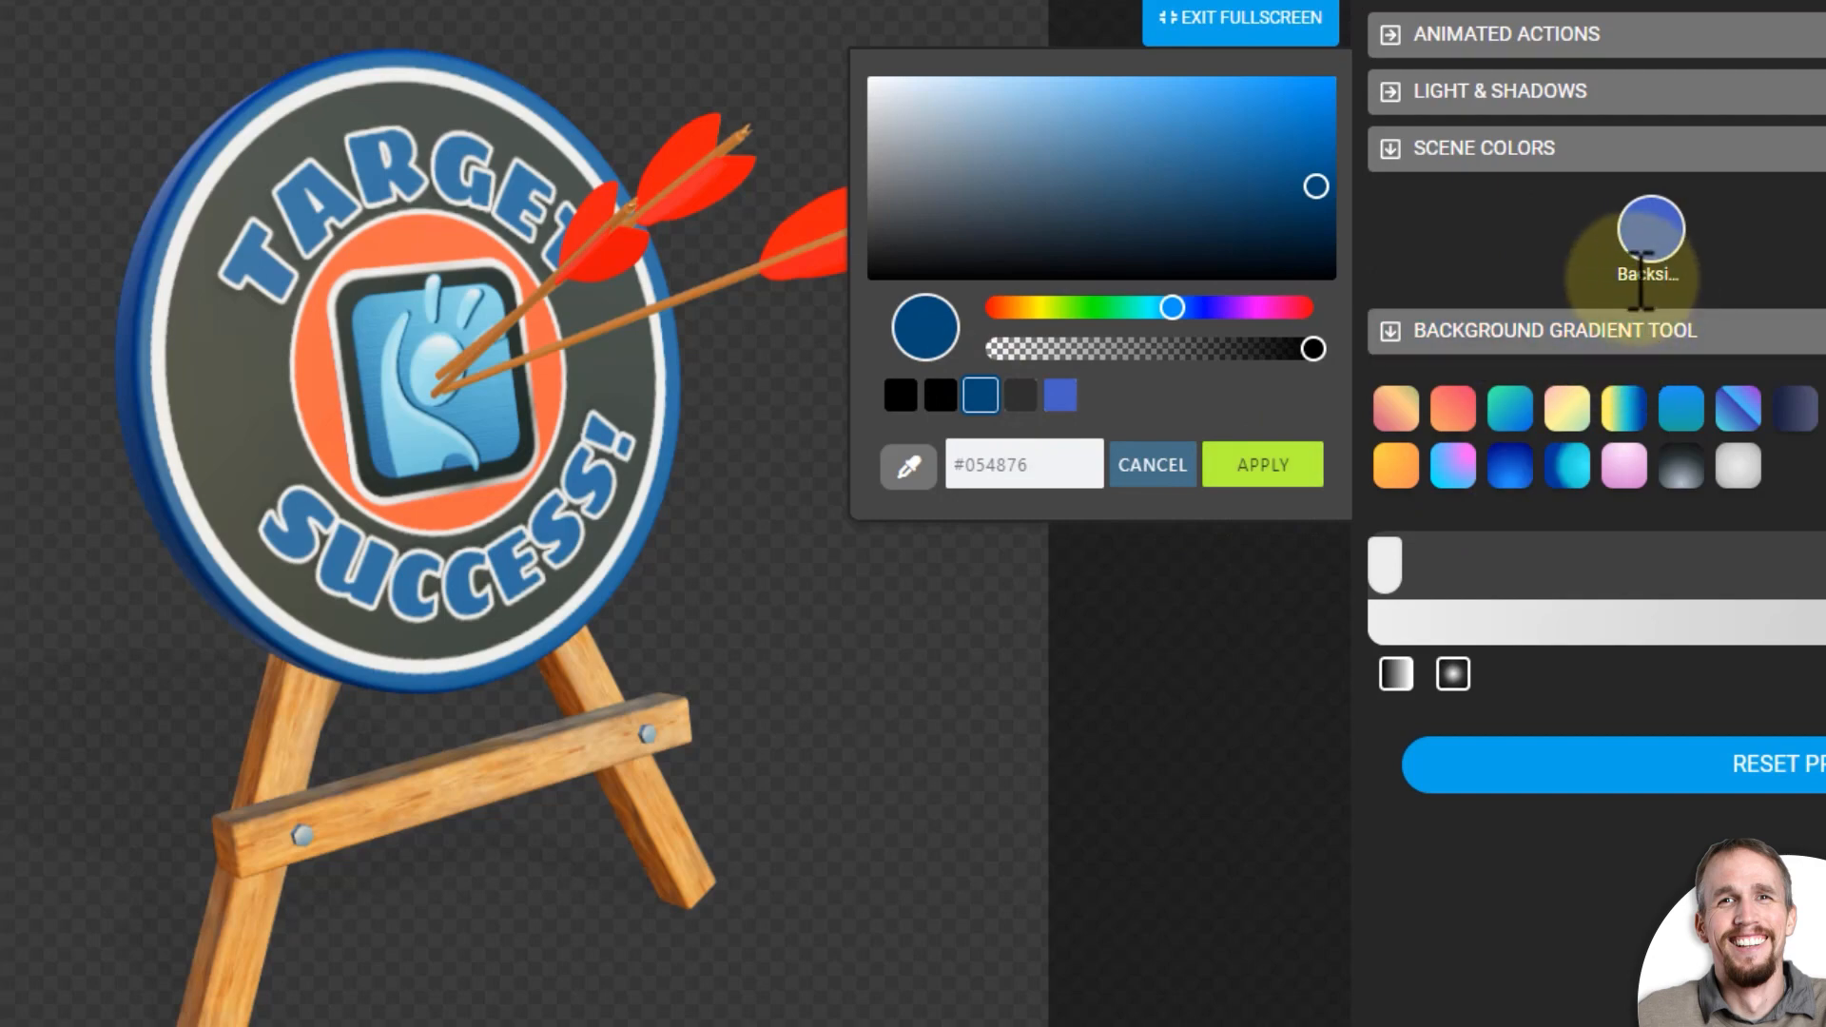
left_click(1275, 471)
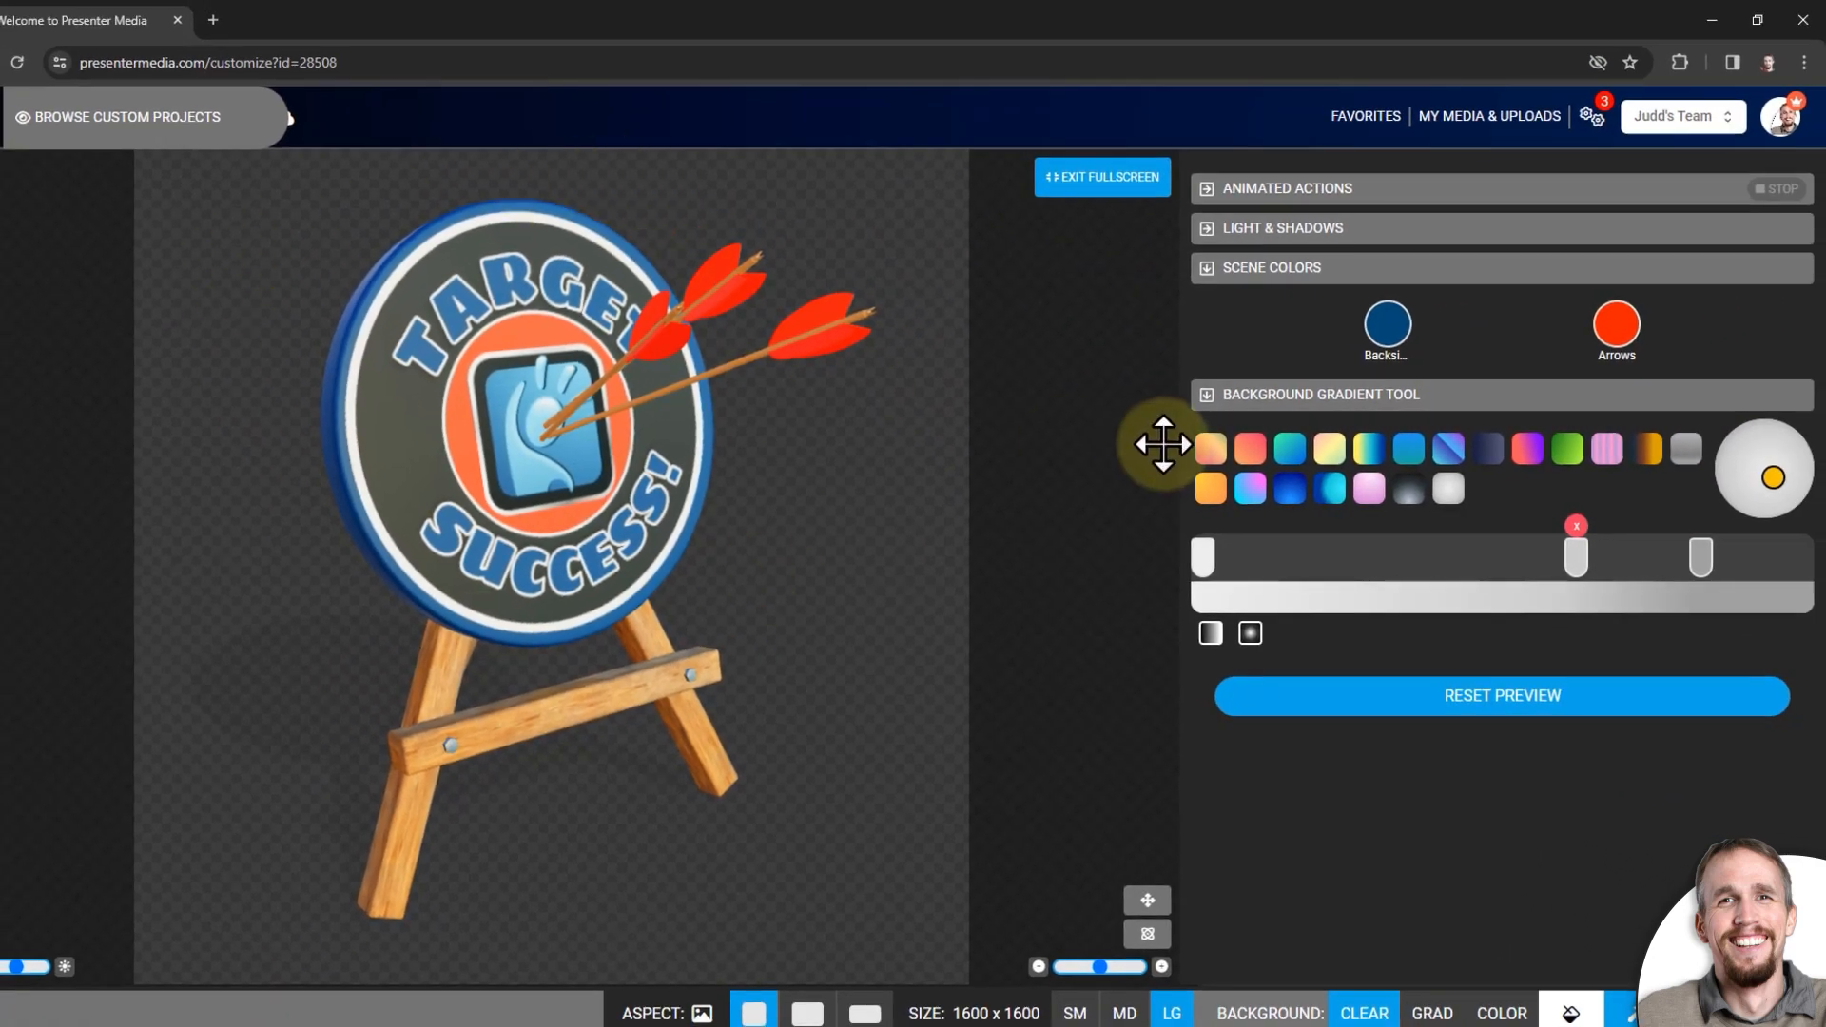
Set the Arrows scene color to the saved dark blue and exit the fullscreen preview.
left_click(1617, 328)
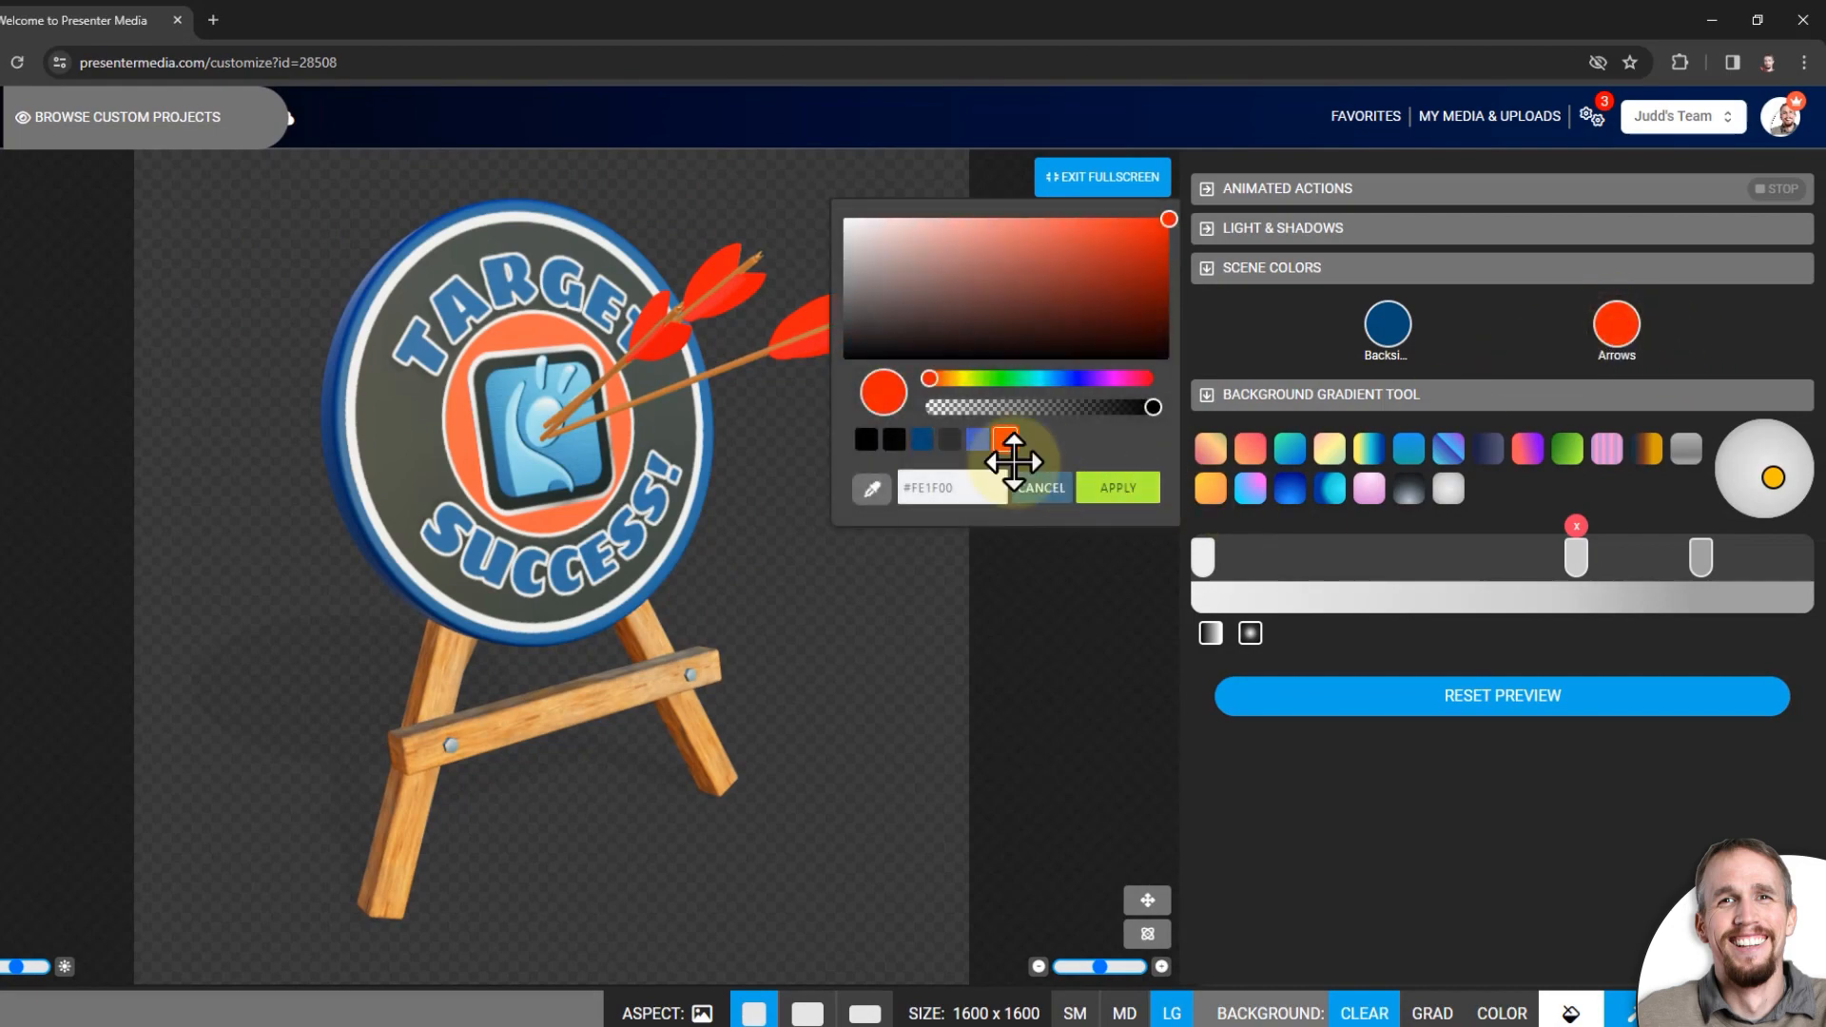
left_click(924, 443)
left_click(1099, 485)
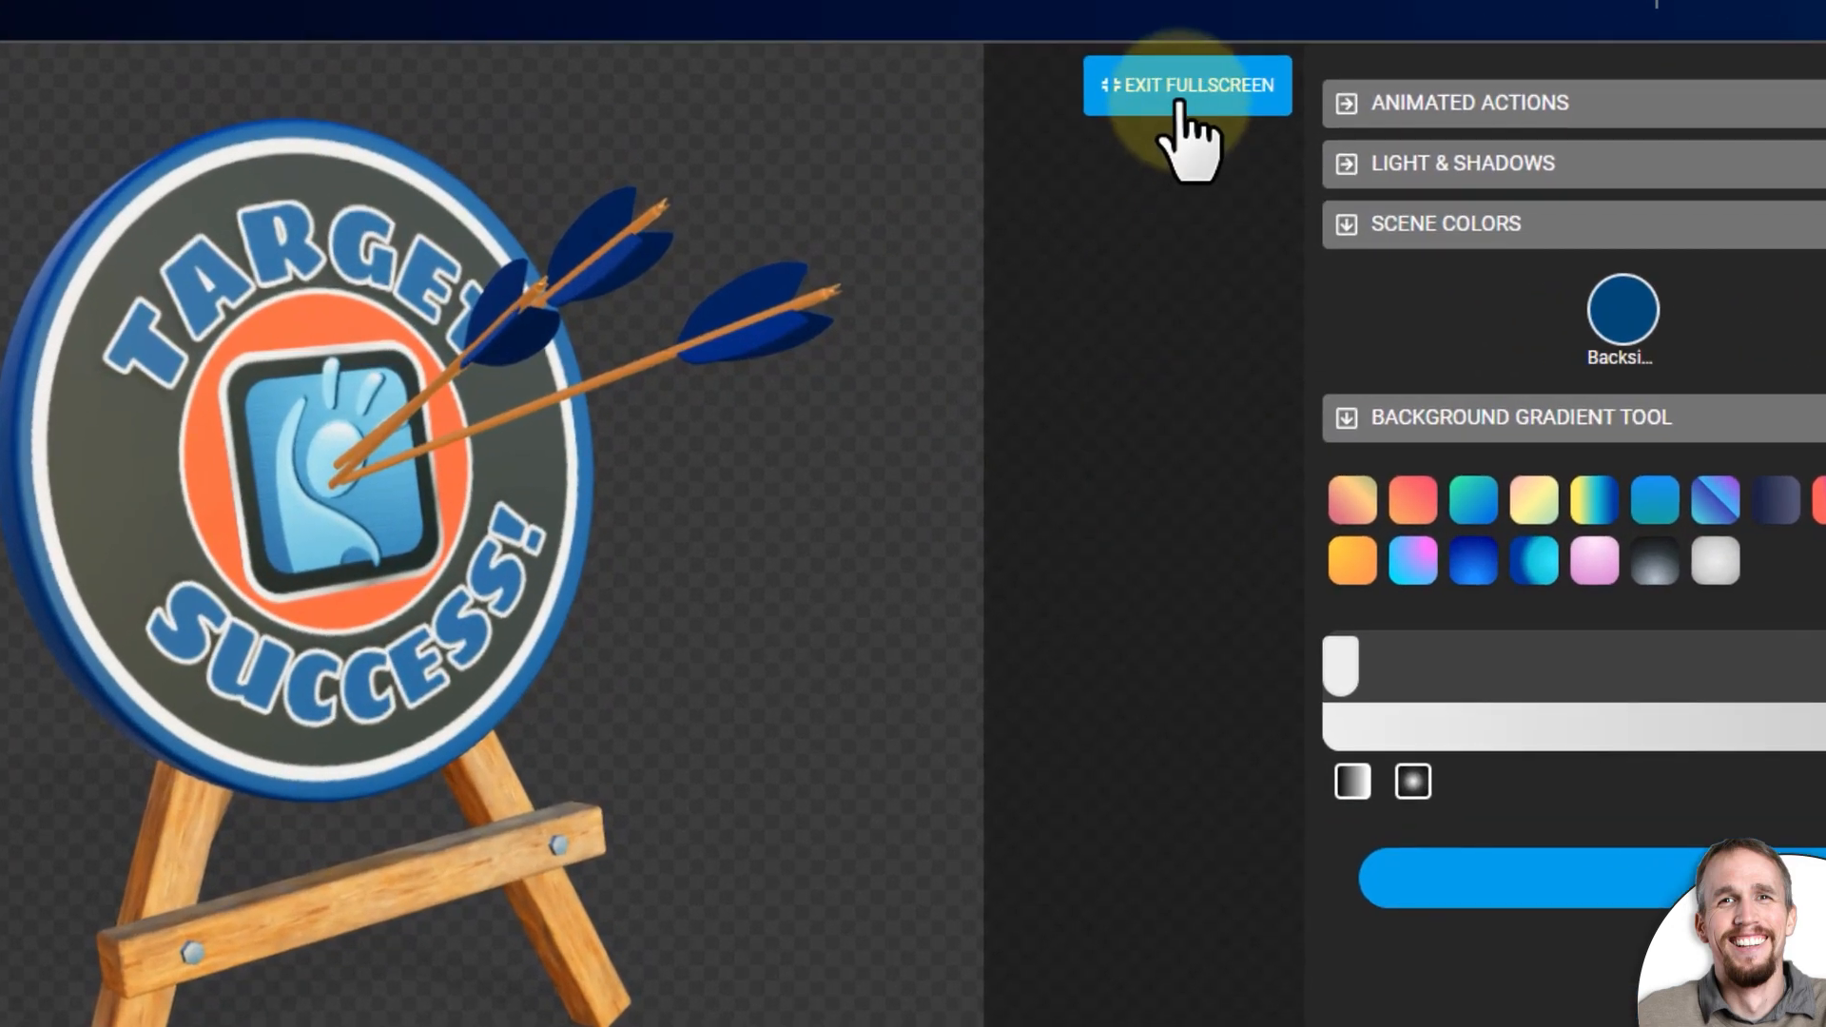
left_click(1180, 95)
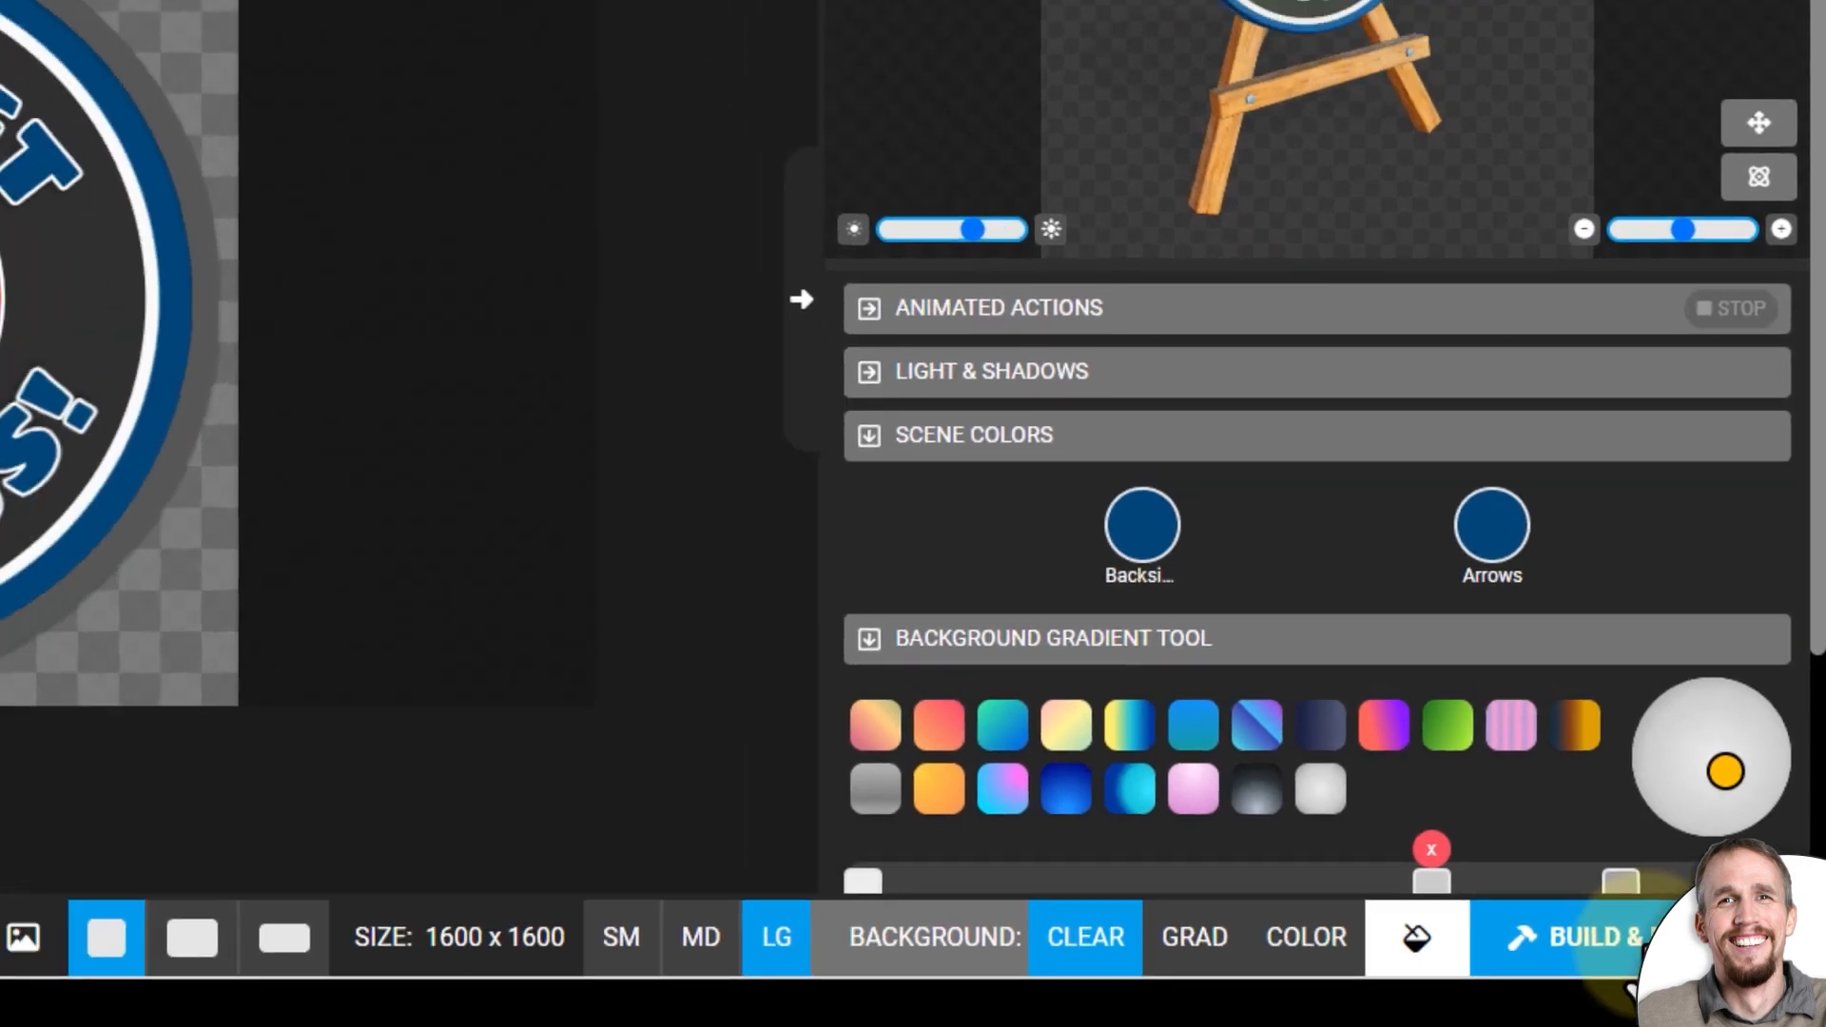
Build the customized target graphic and save it to My Media, cancelling the local download of single_target.png.
left_click(1617, 942)
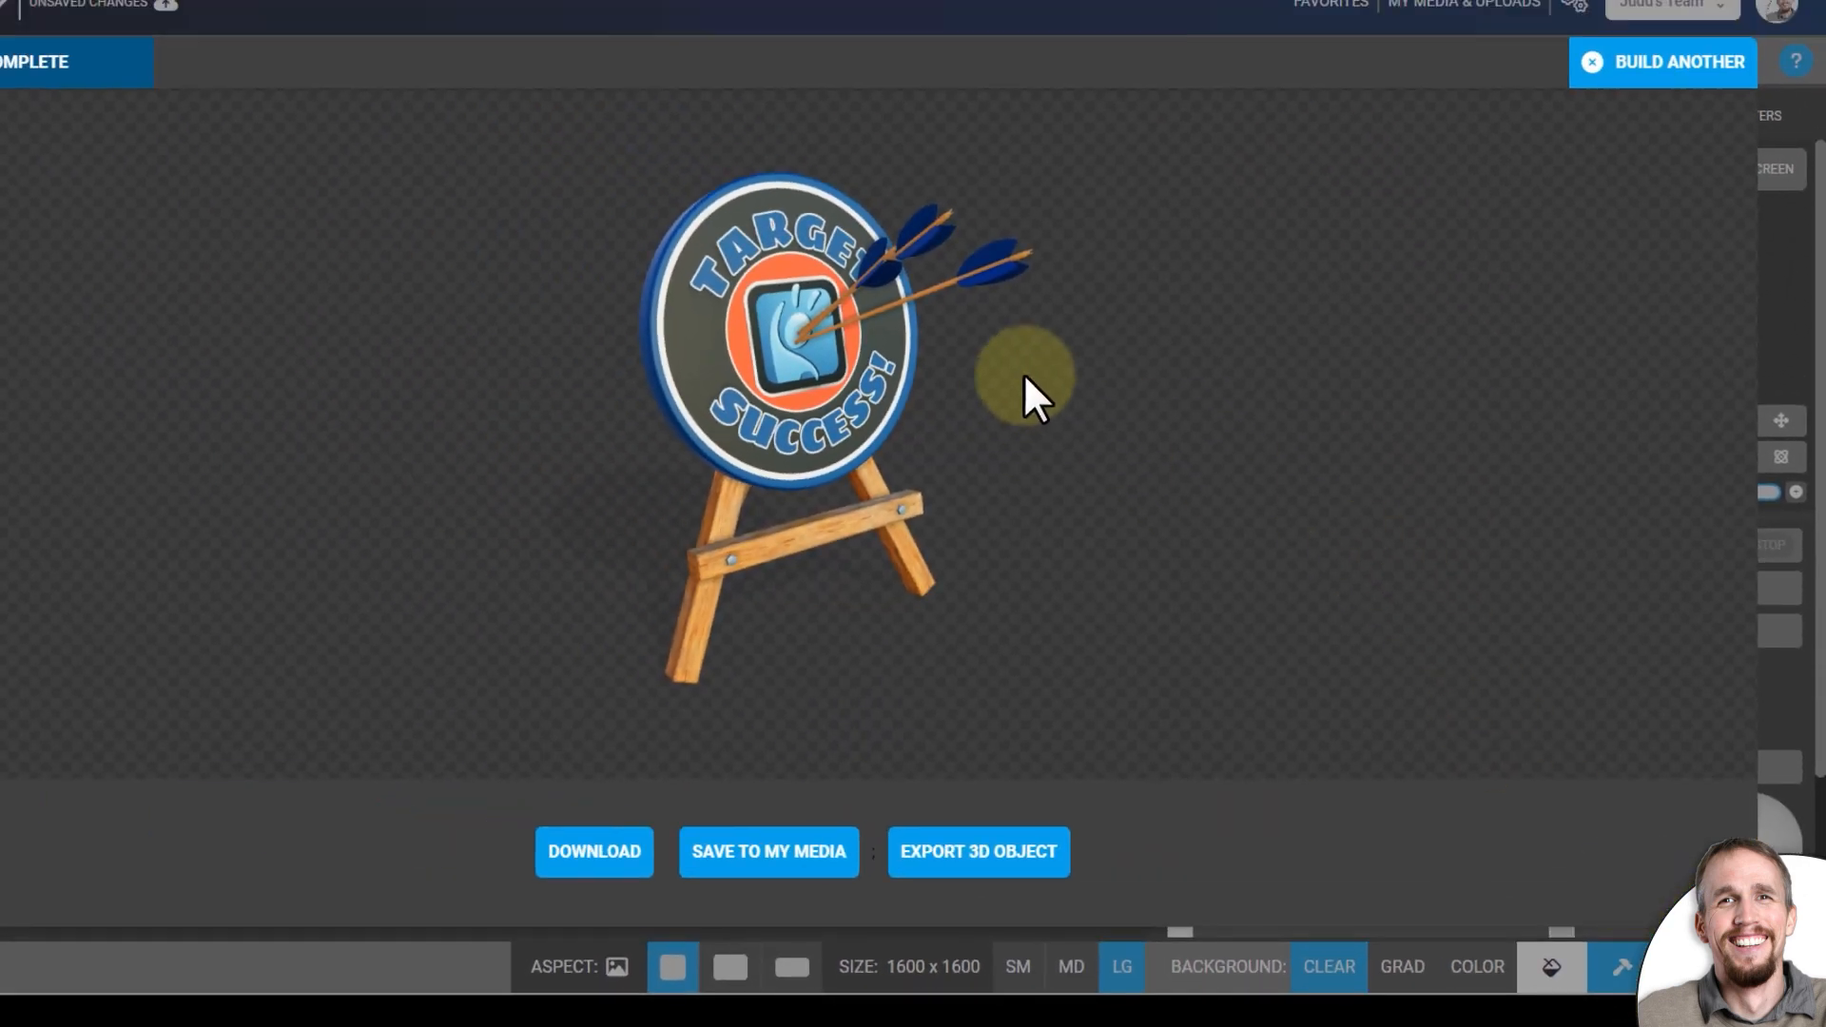
left_click(766, 860)
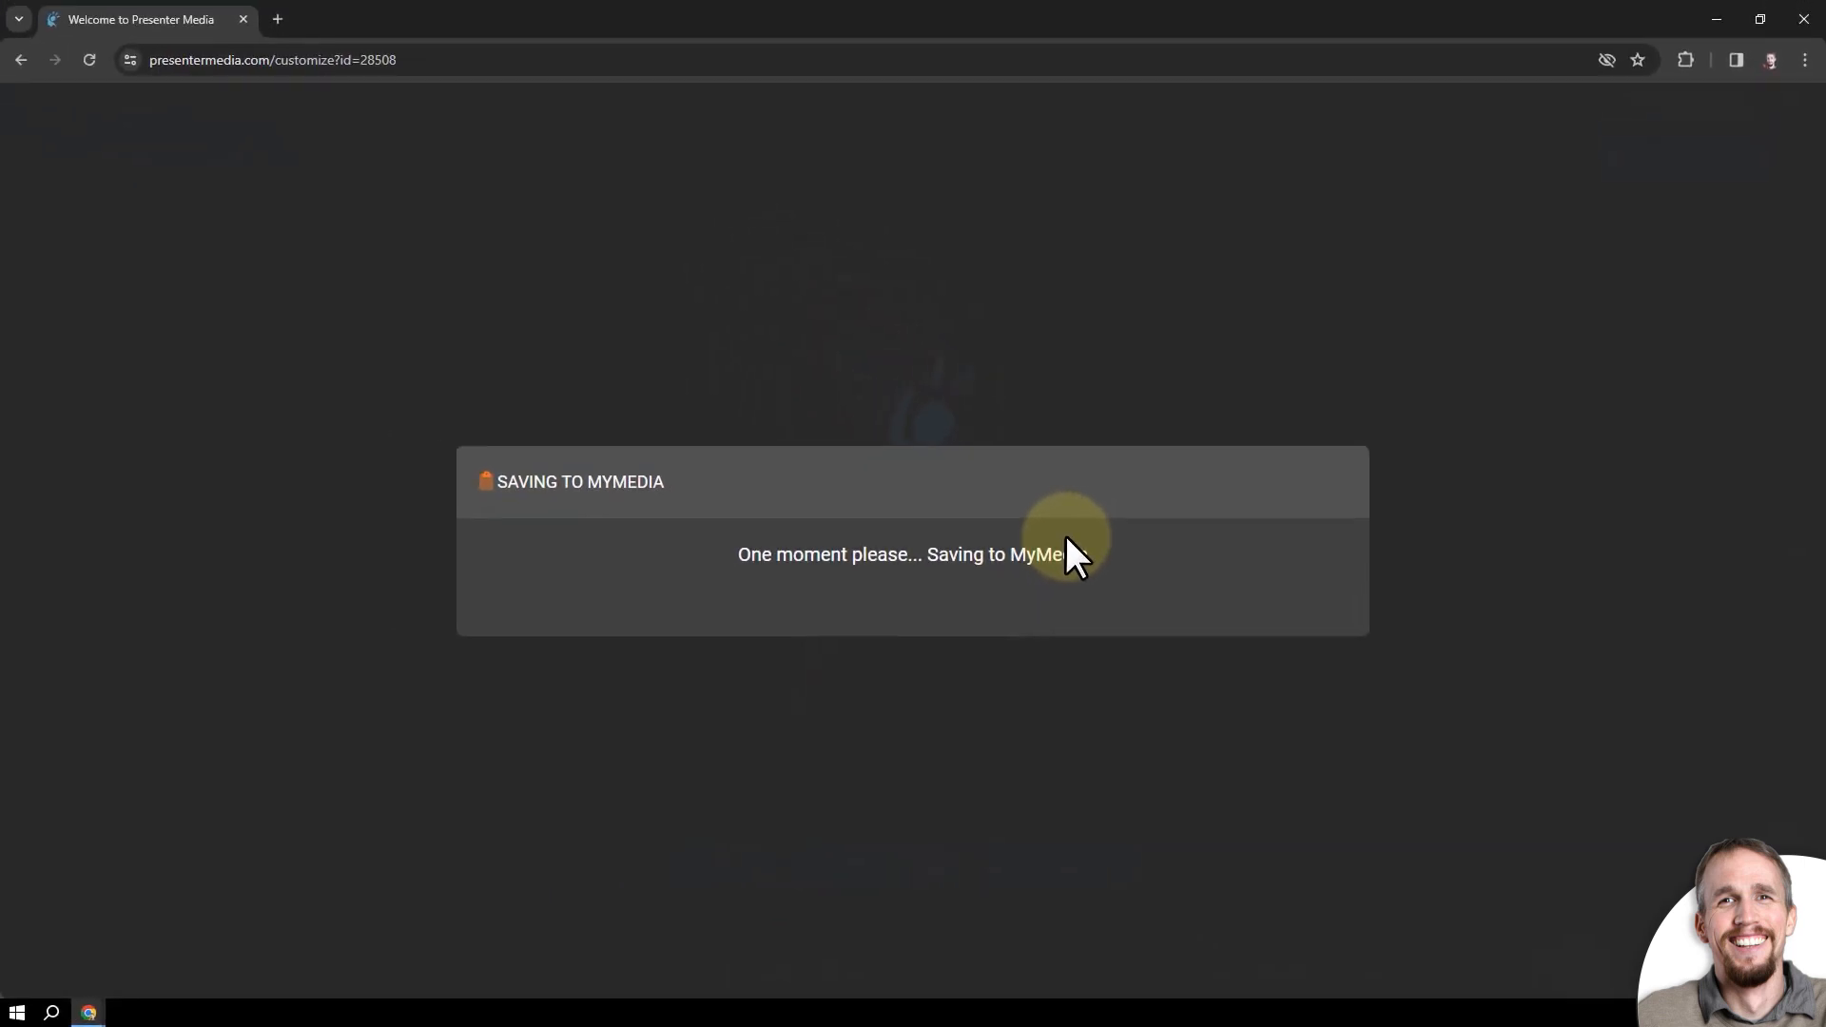
left_click(913, 613)
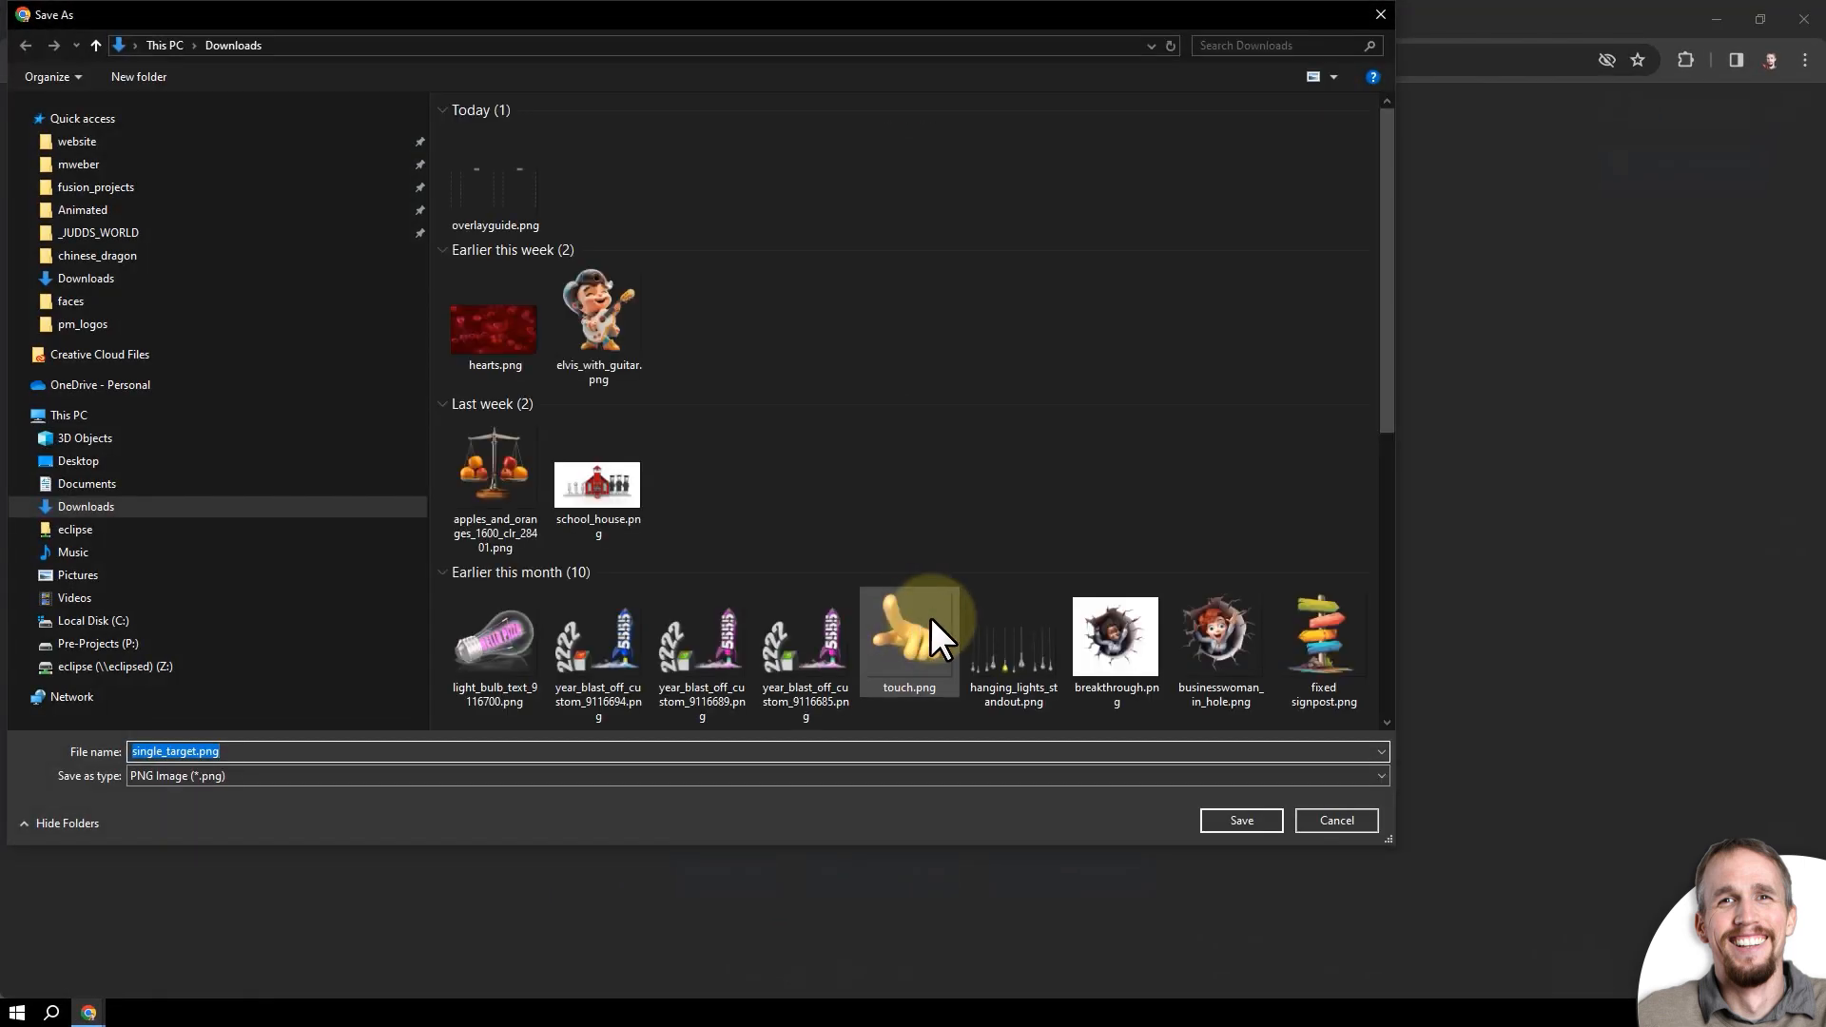
left_click(1359, 811)
left_click(915, 618)
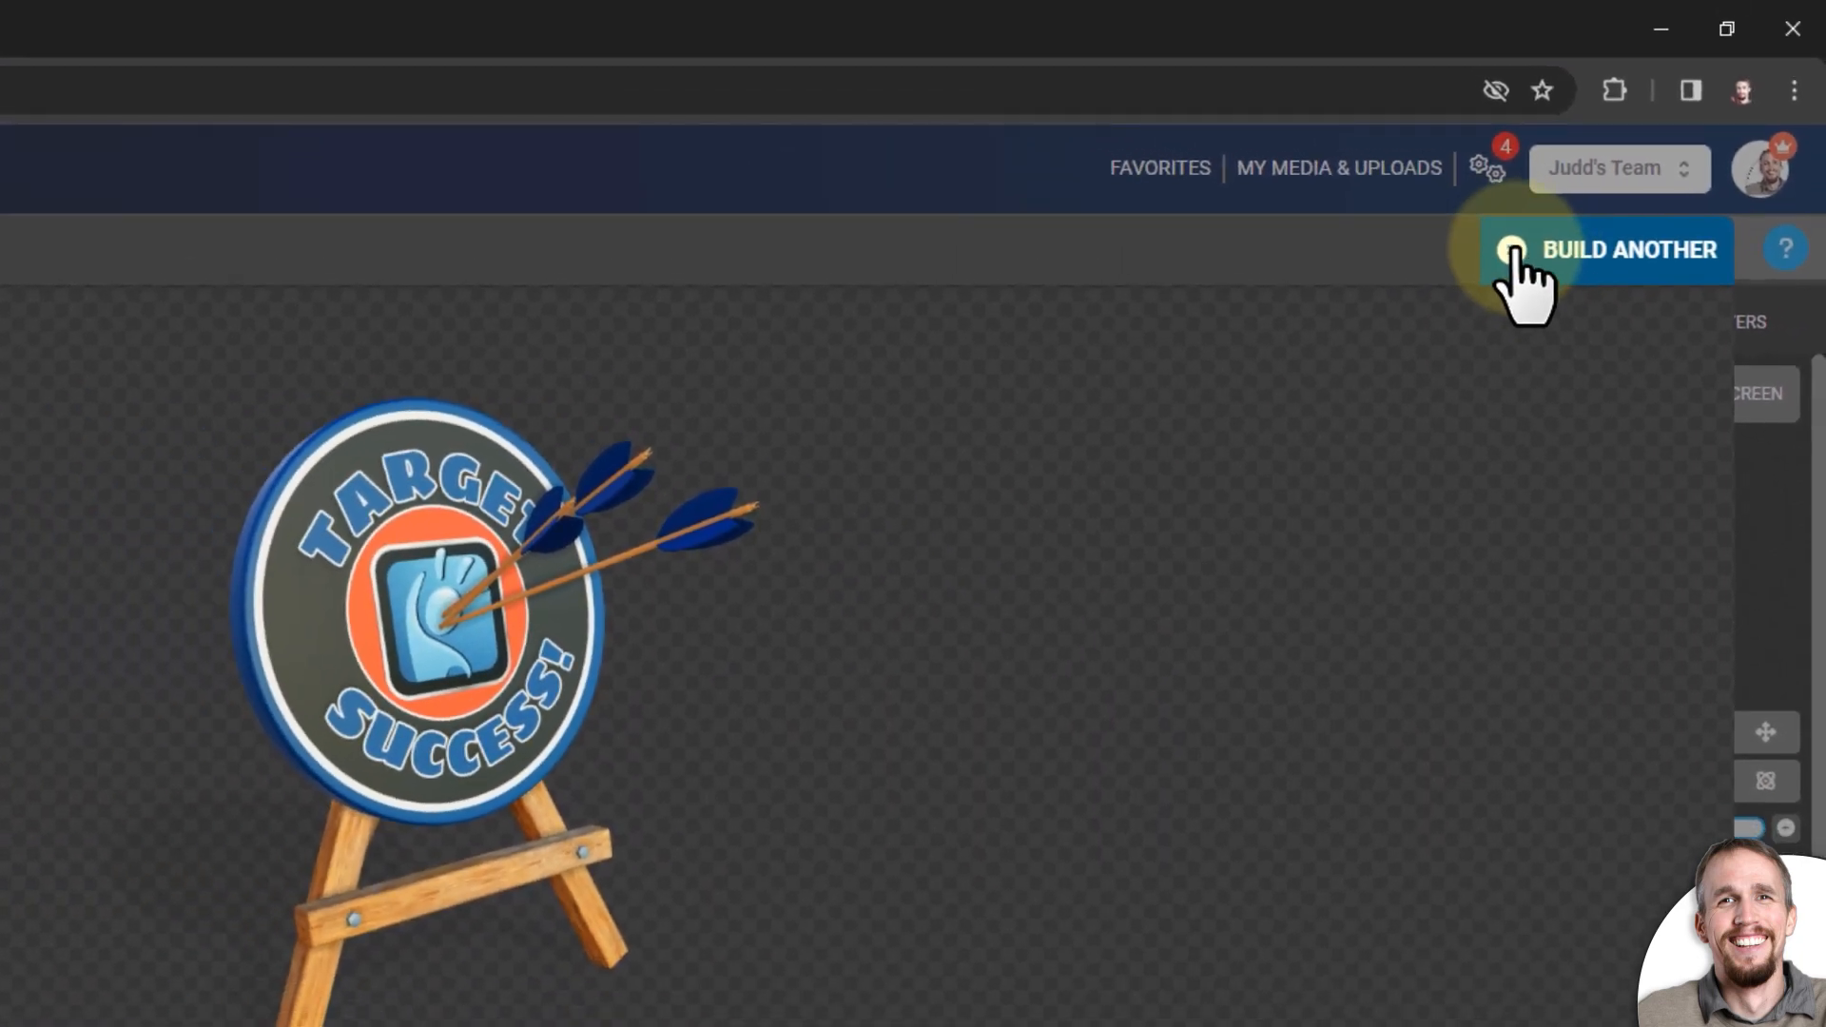
Leave the build result, open My Media & Uploads, and view the saved Single Target clipart's preview.
left_click(1512, 249)
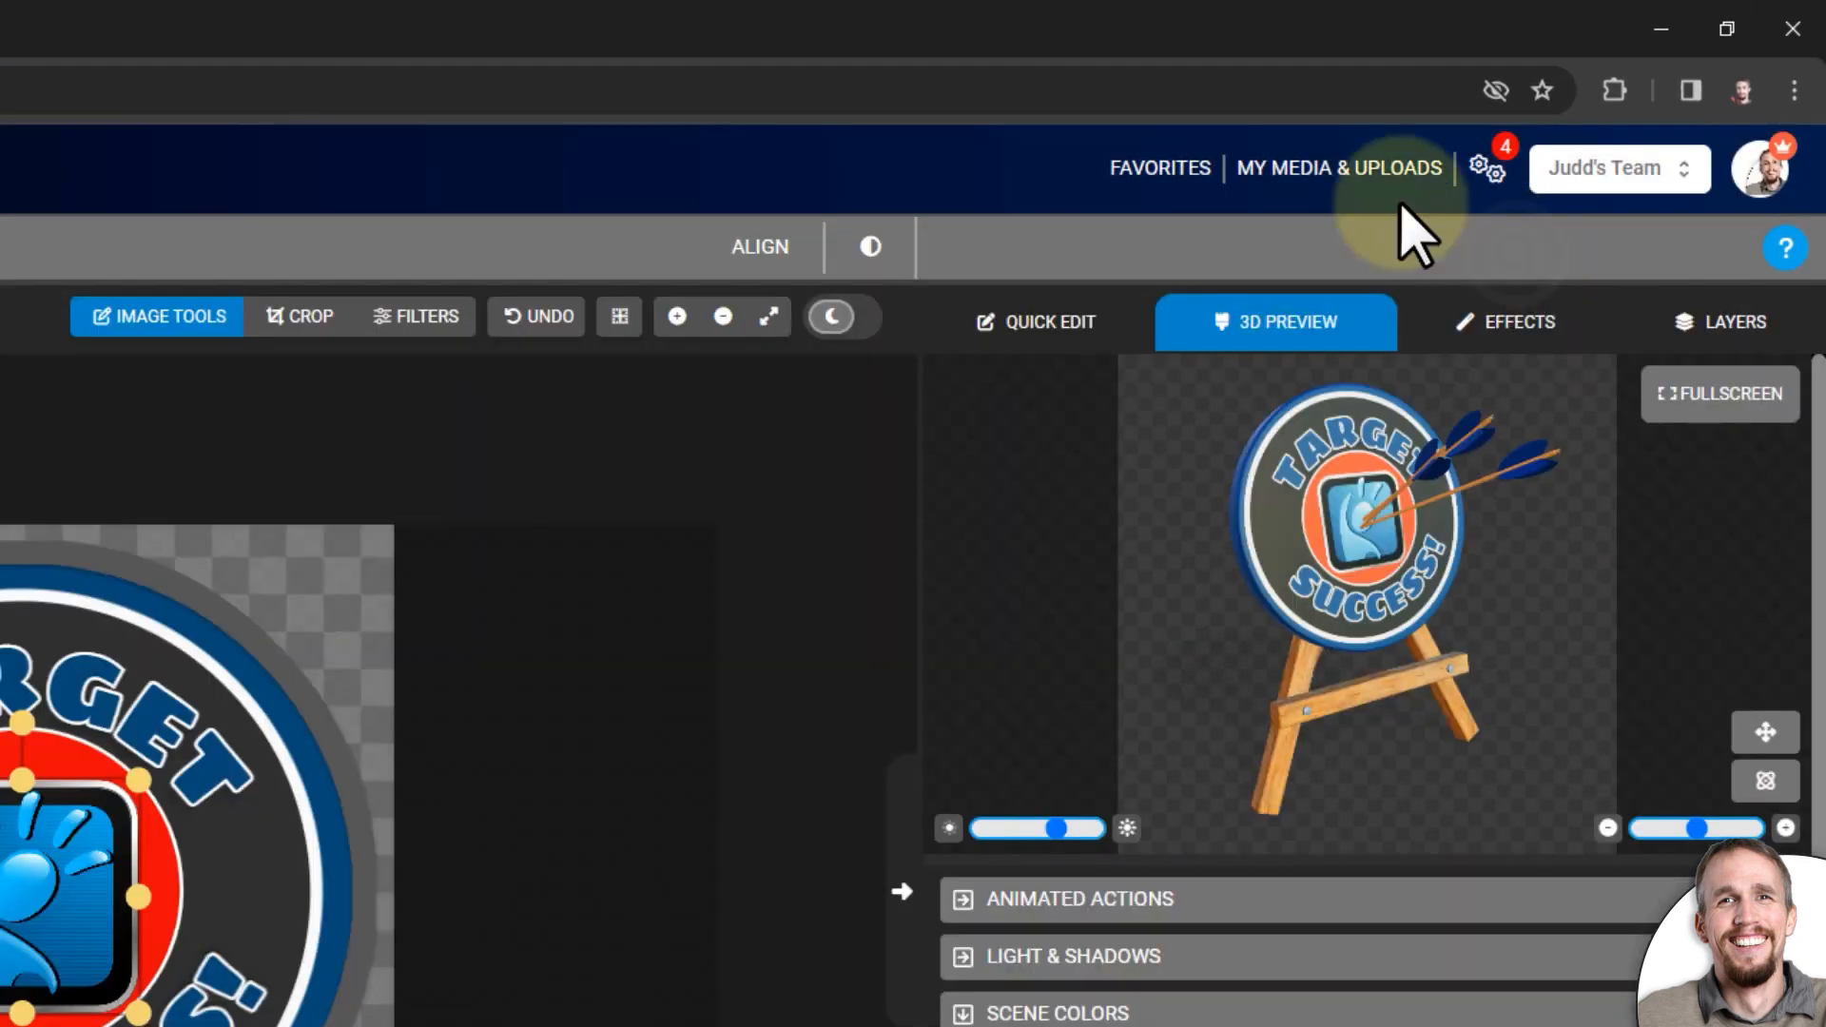
left_click(1322, 170)
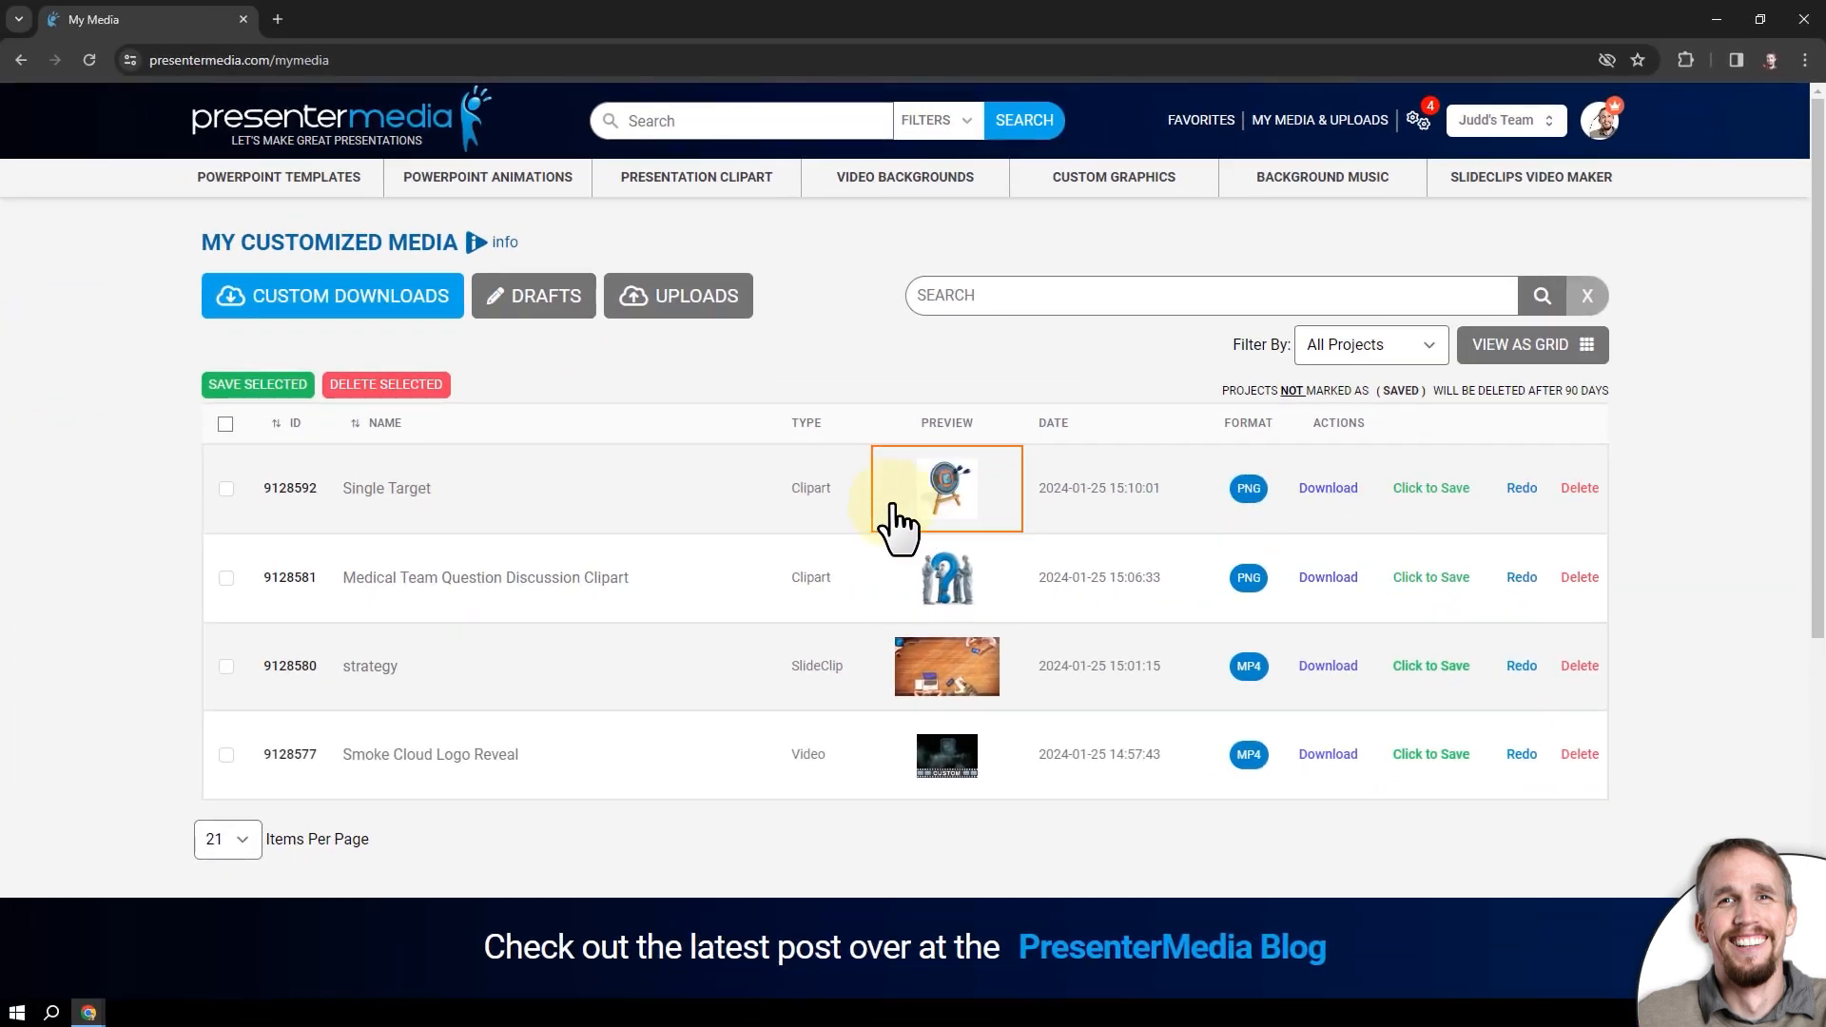
left_click(961, 487)
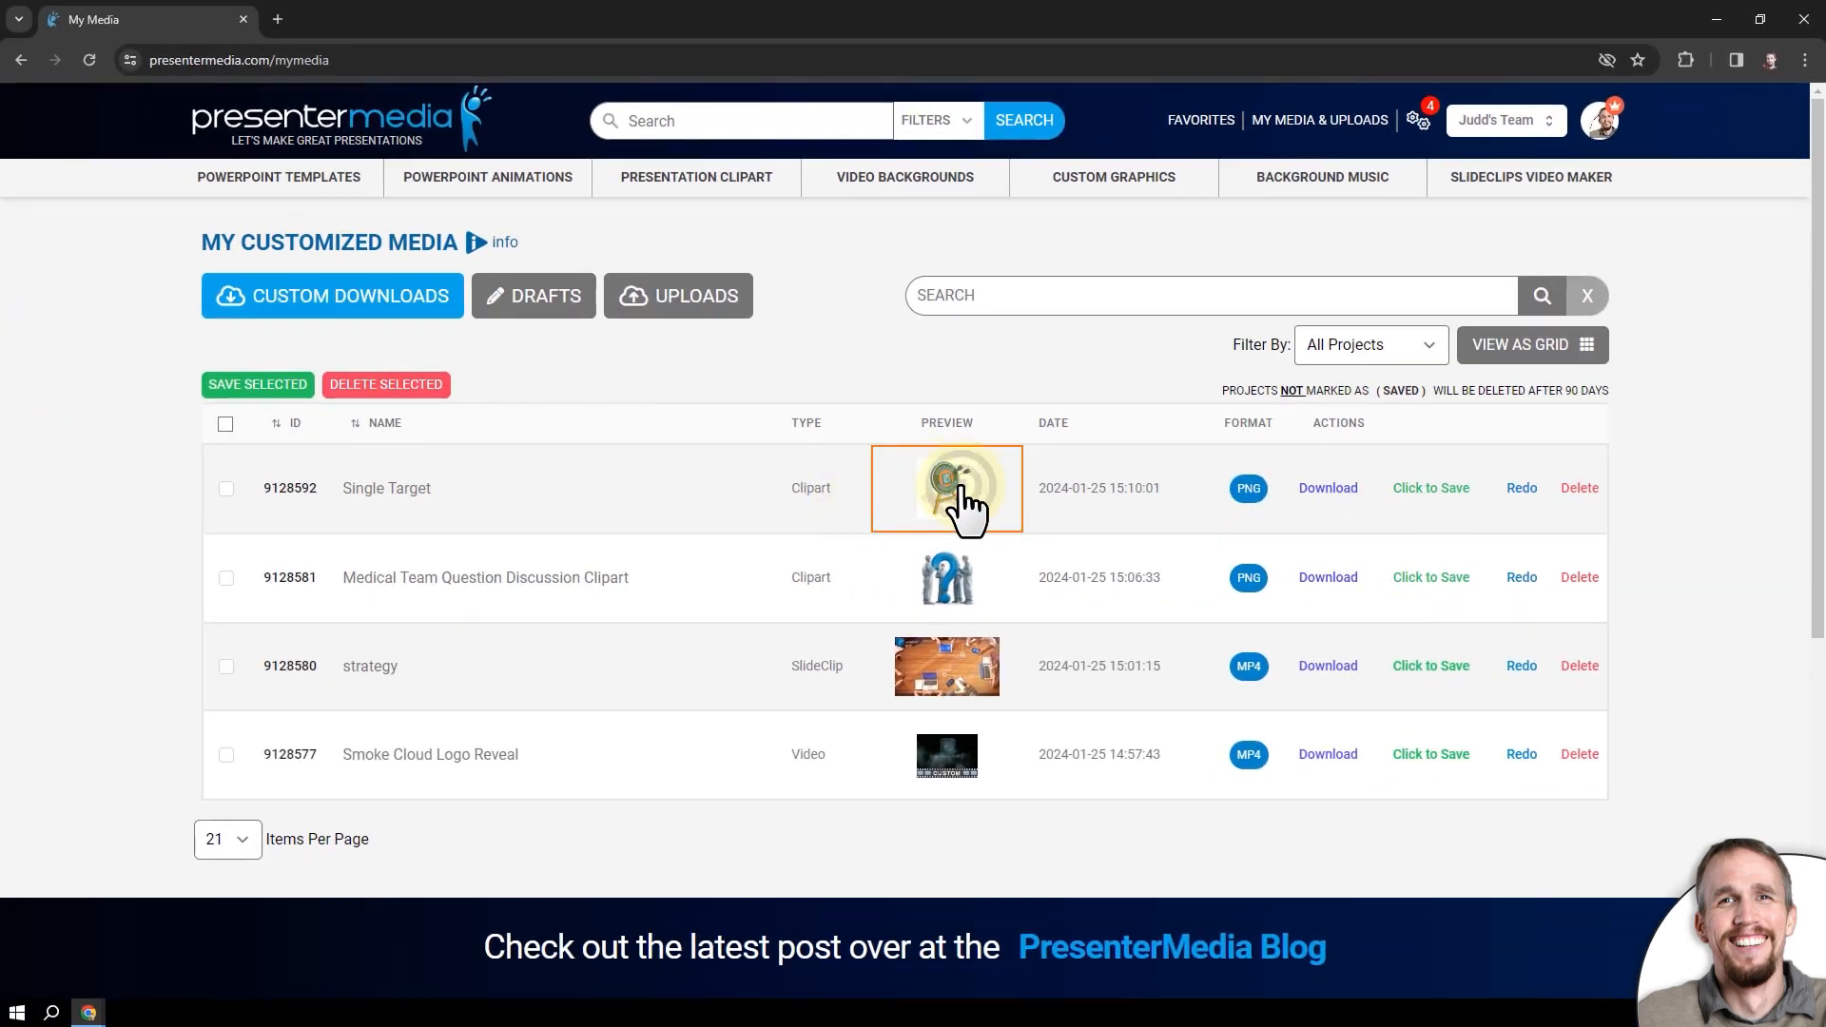
left_click(961, 488)
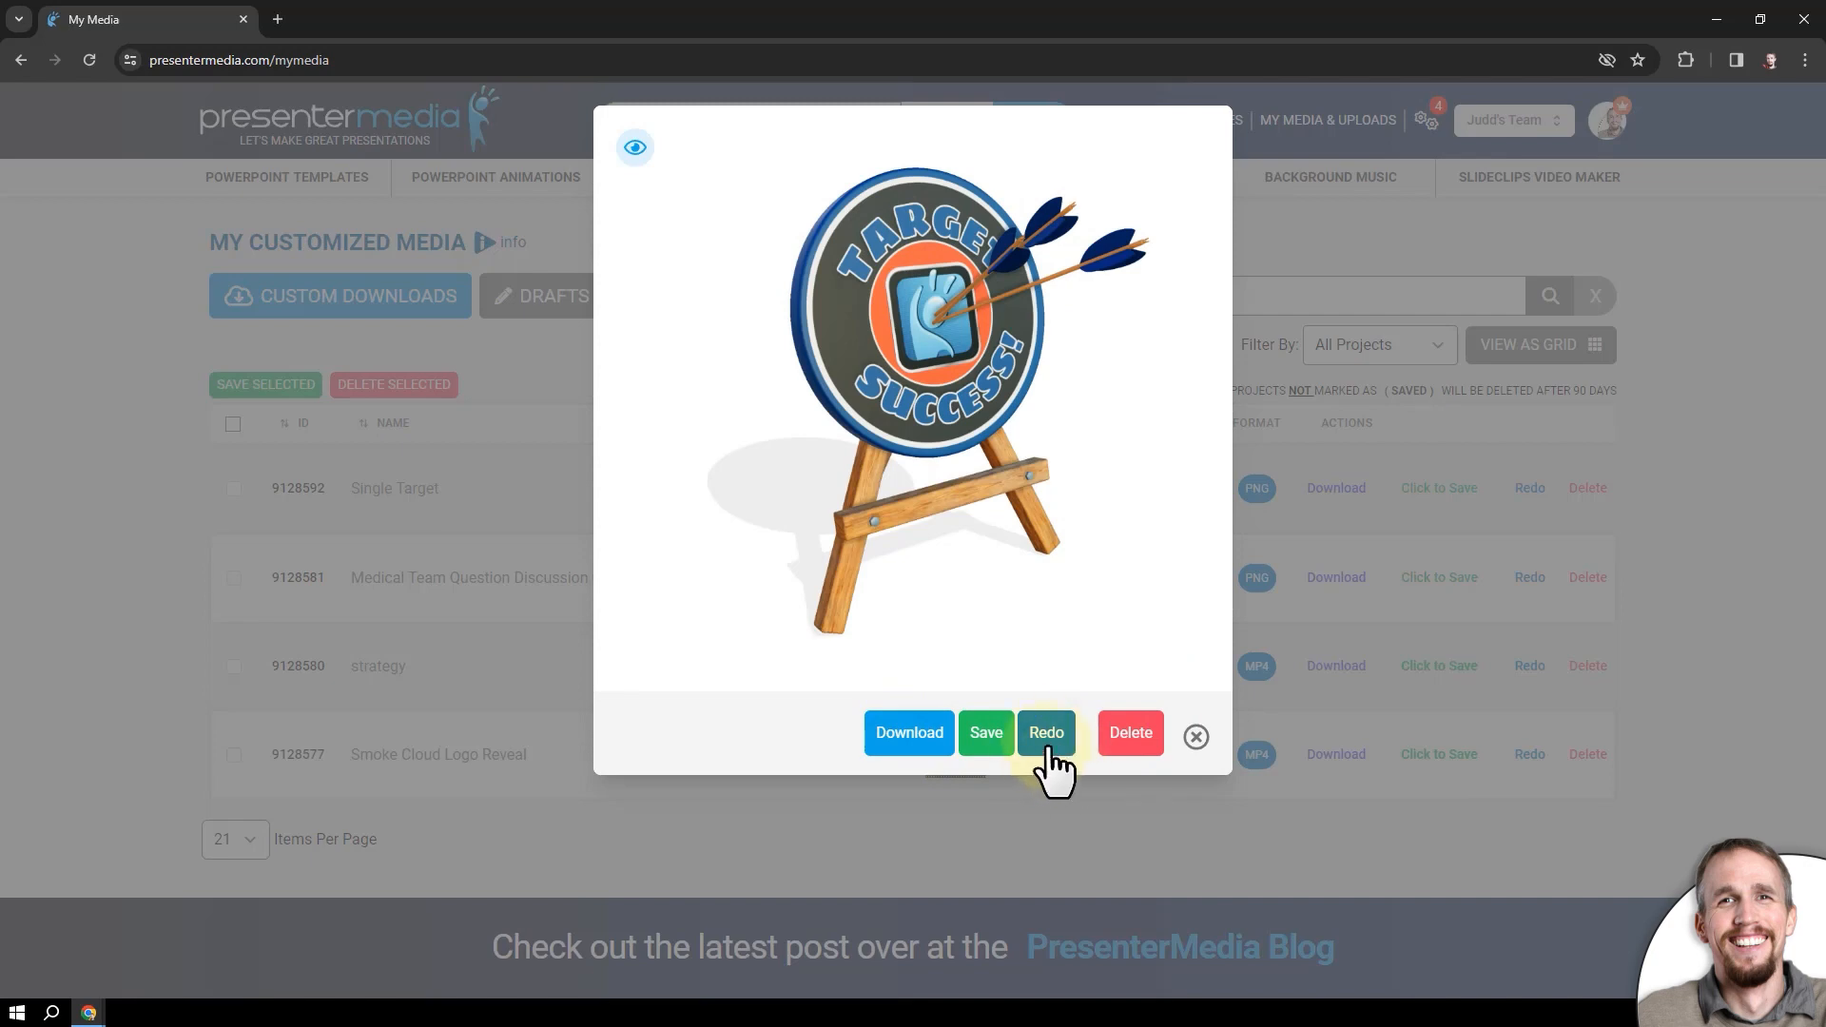
left_click(1196, 738)
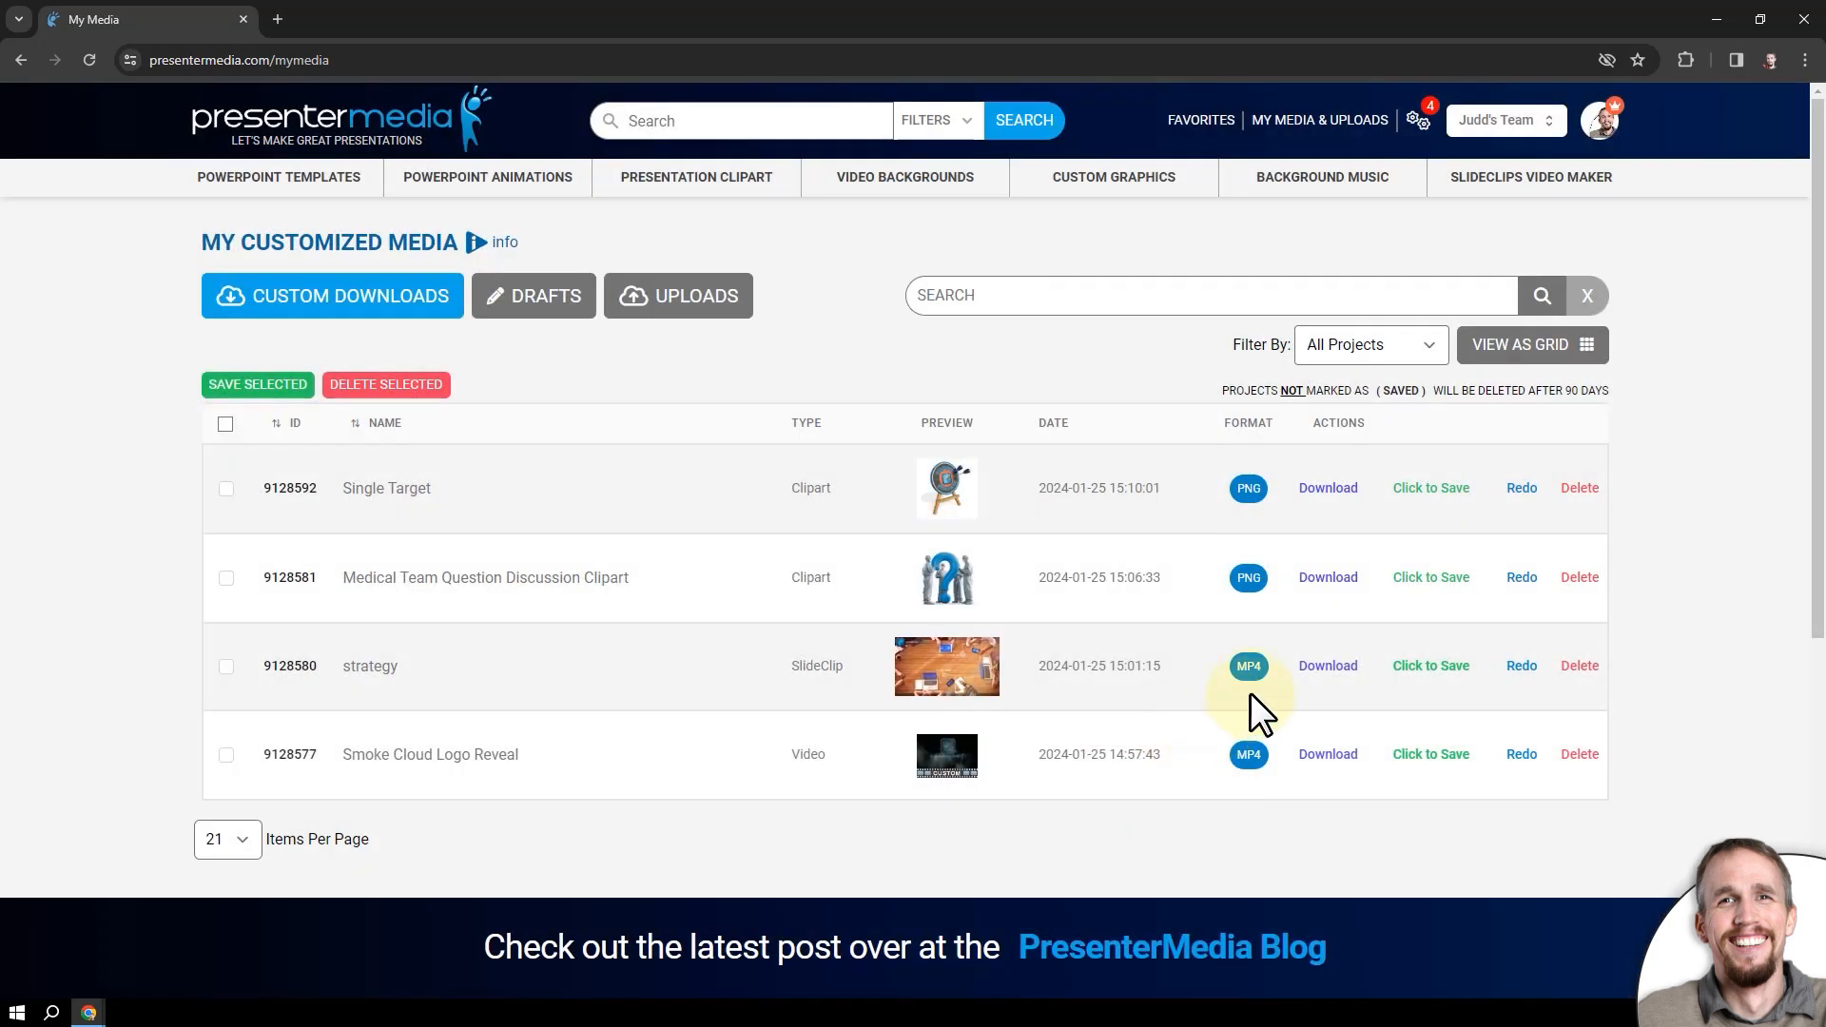